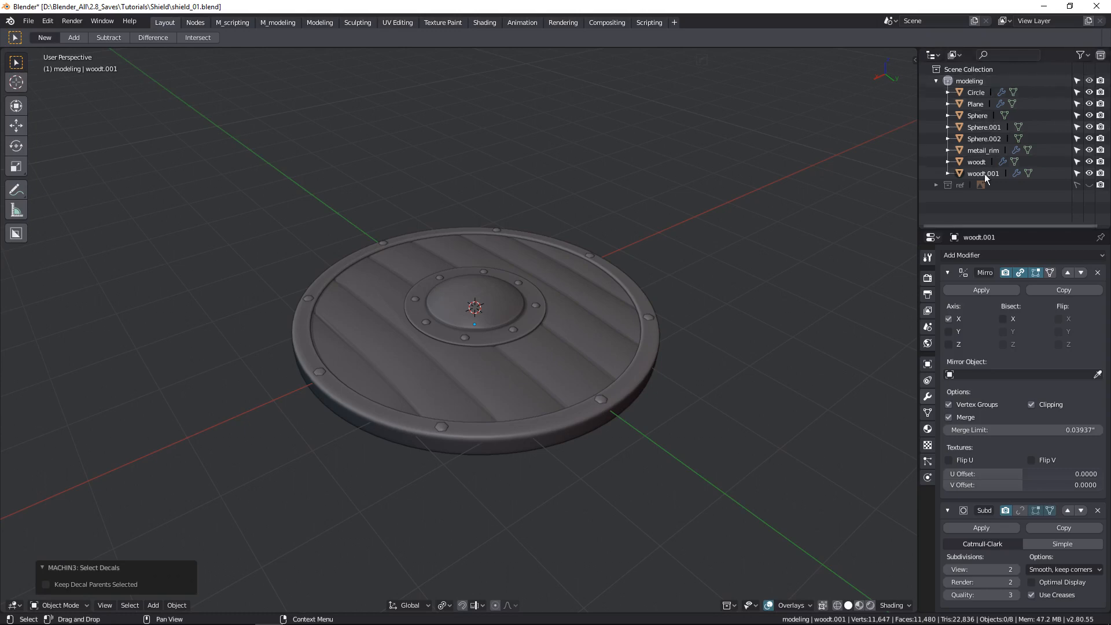
# Join the central boss rivets, the outer rim rivets and the handle rivets on the shield's back into one object.
pyautogui.click(480, 321)
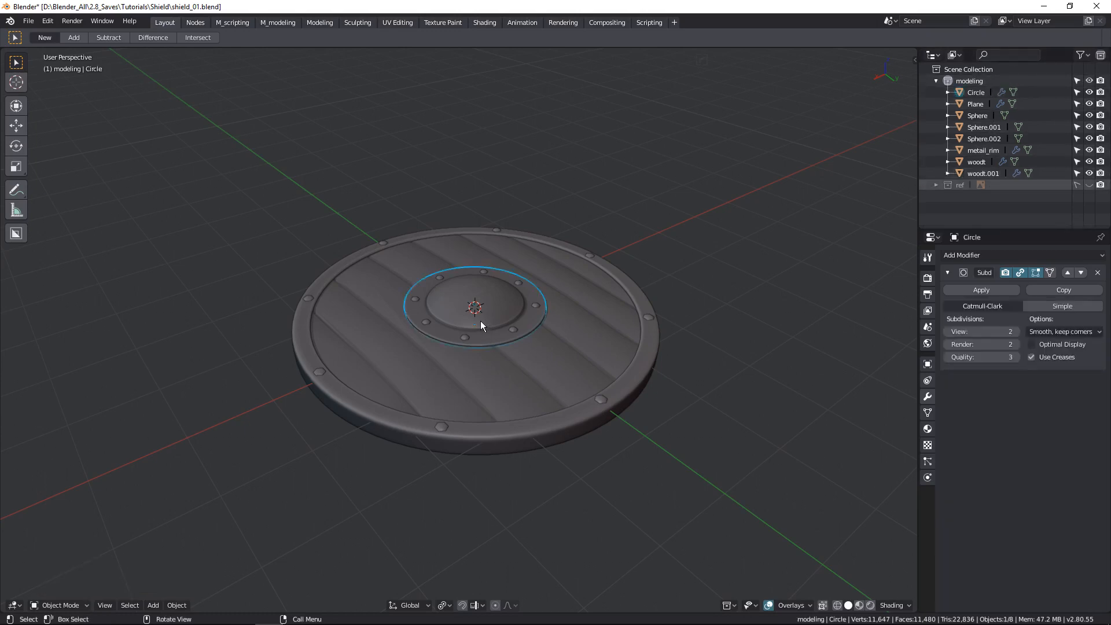
pyautogui.scroll(2, 462, 341)
pyautogui.click(470, 350)
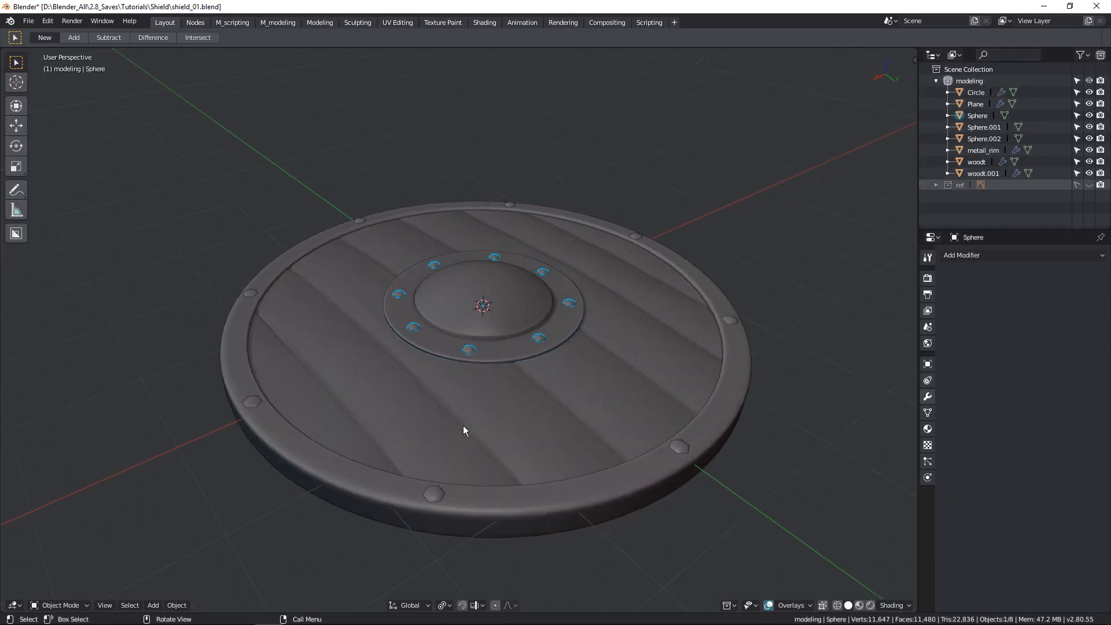
pyautogui.keyDown('shift'); pyautogui.click(440, 494); pyautogui.keyUp('shift')
pyautogui.moveTo(482, 503); pyautogui.dragTo(421, 241, button='middle')
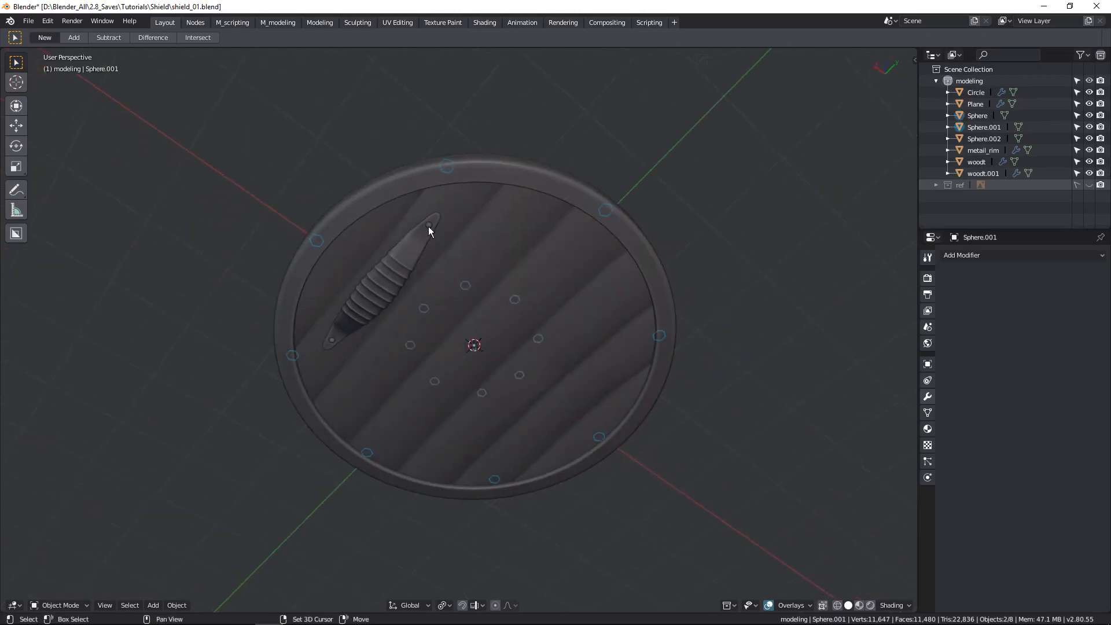
pyautogui.keyDown('shift'); pyautogui.click(428, 227); pyautogui.keyUp('shift')
pyautogui.hotkey('ctrl', 'j')
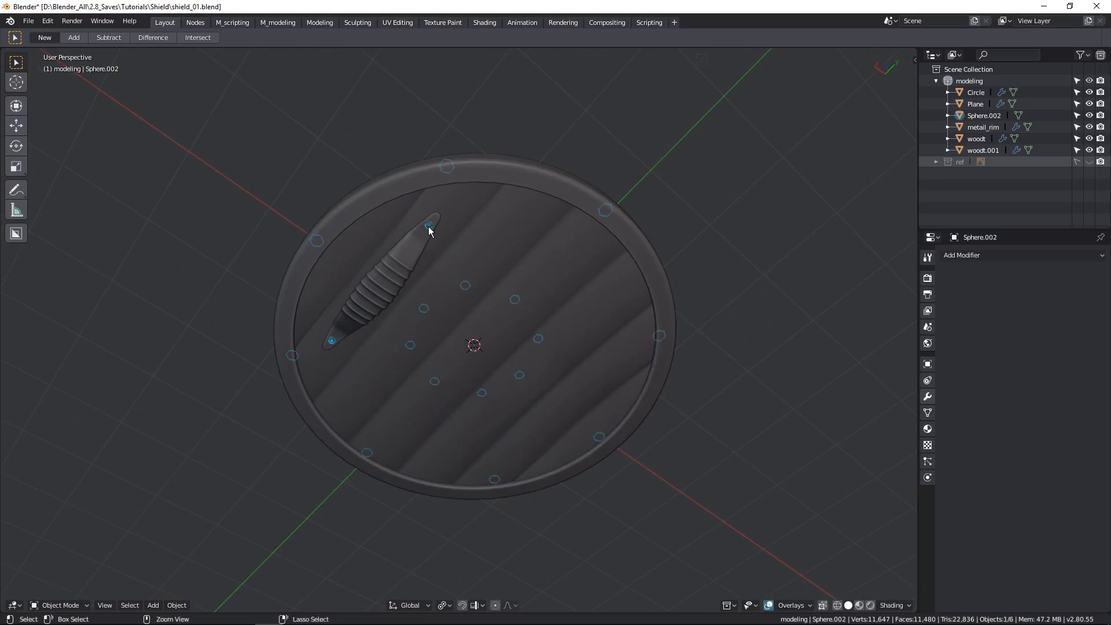
# Switch to the UV Editing workspace and unwrap all faces of the joined rivets object.
pyautogui.moveTo(456, 241); pyautogui.dragTo(448, 431, button='middle')
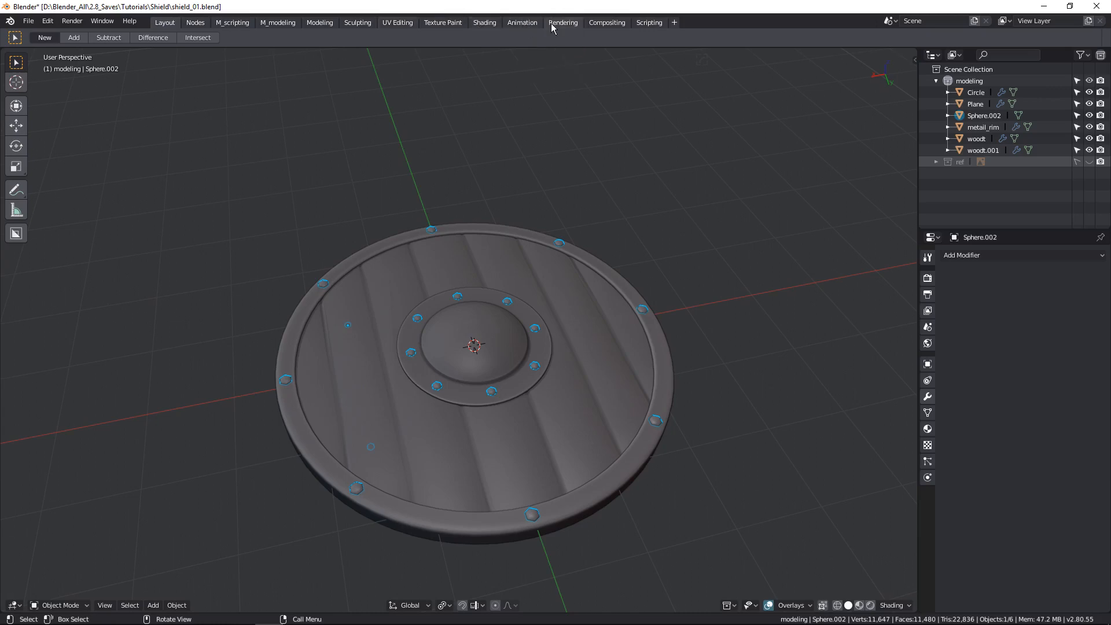
pyautogui.click(389, 23)
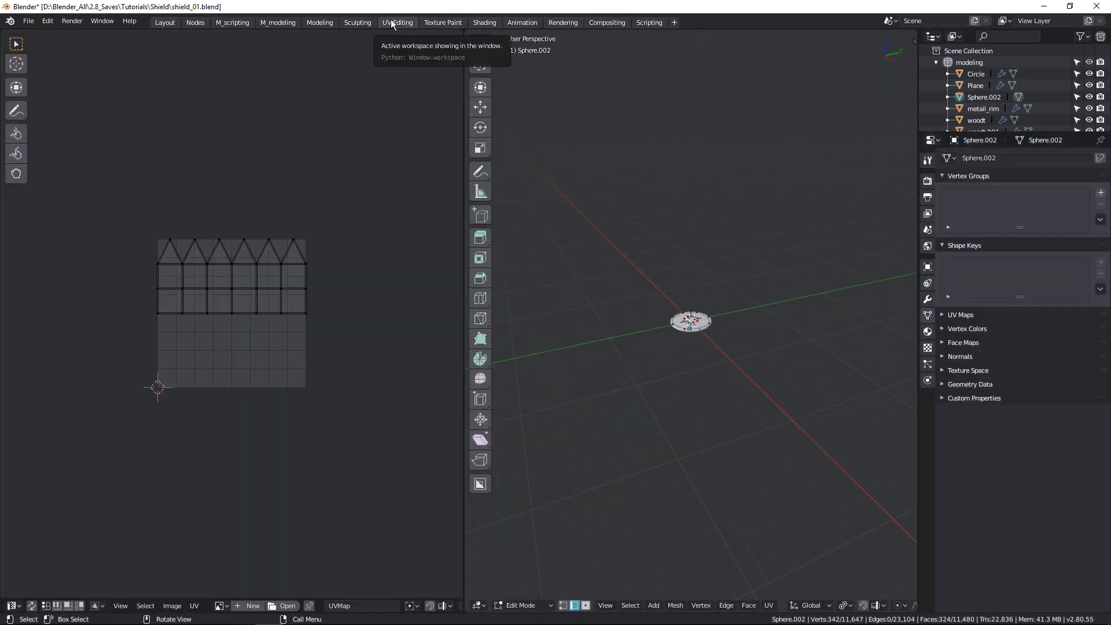
pyautogui.scroll(7, 702, 353)
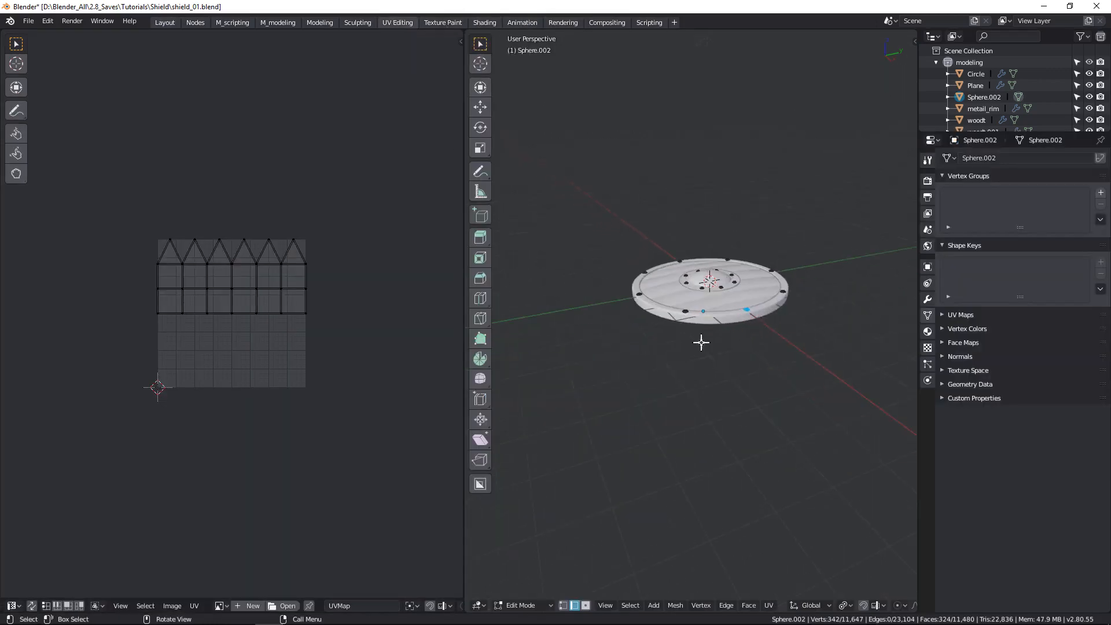
pyautogui.scroll(5, 699, 333)
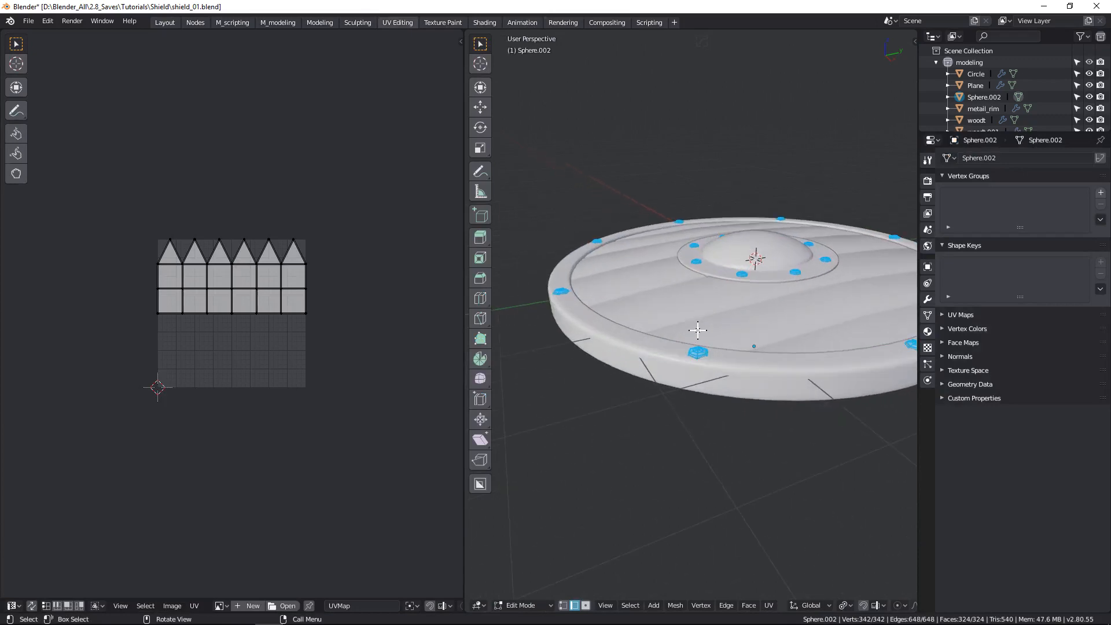
pyautogui.press('u')
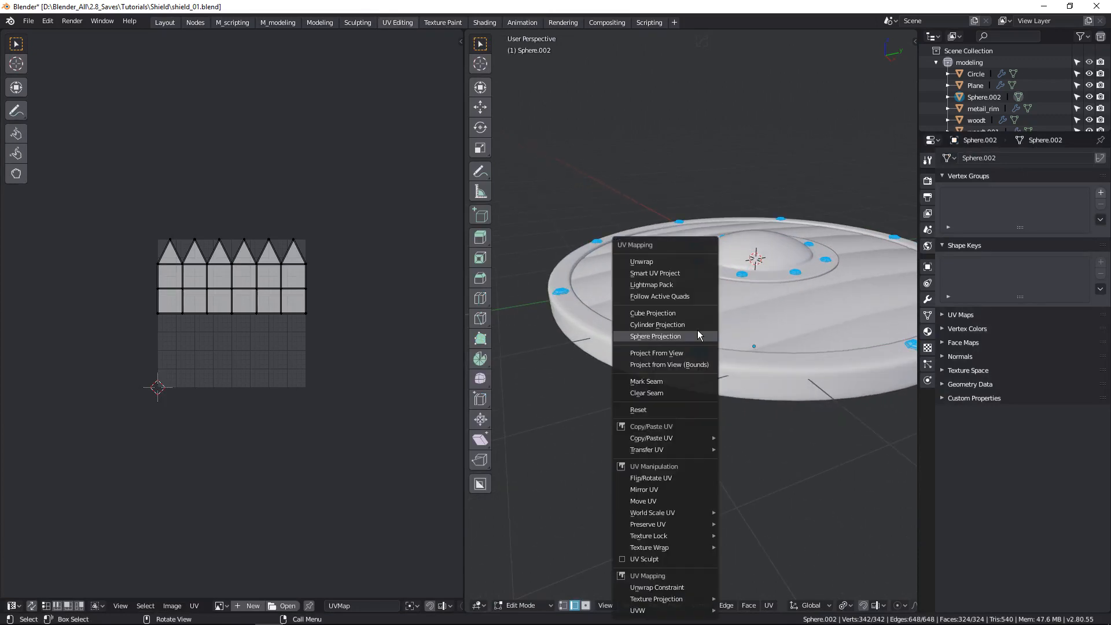
pyautogui.click(659, 261)
pyautogui.scroll(7, 262, 355)
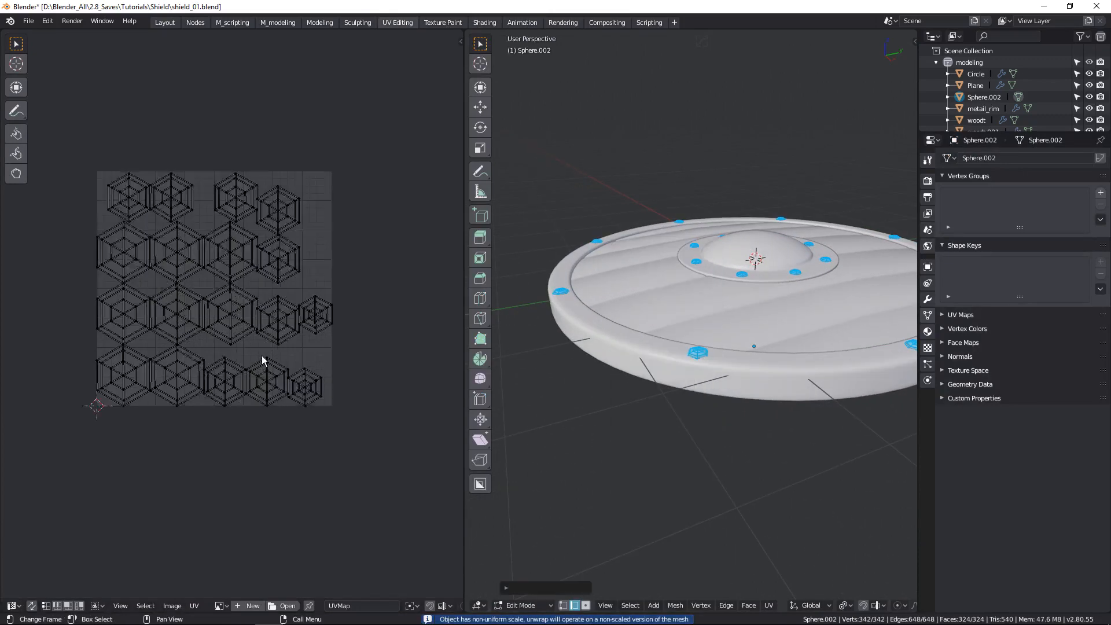
pyautogui.scroll(2, 212, 226)
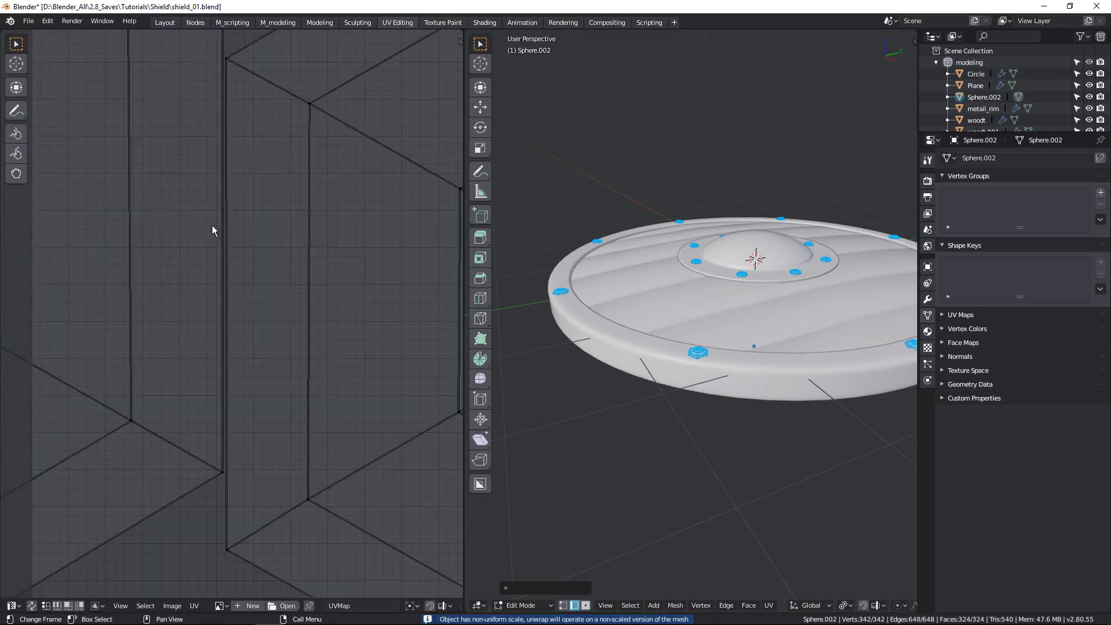
pyautogui.scroll(-8, 214, 243)
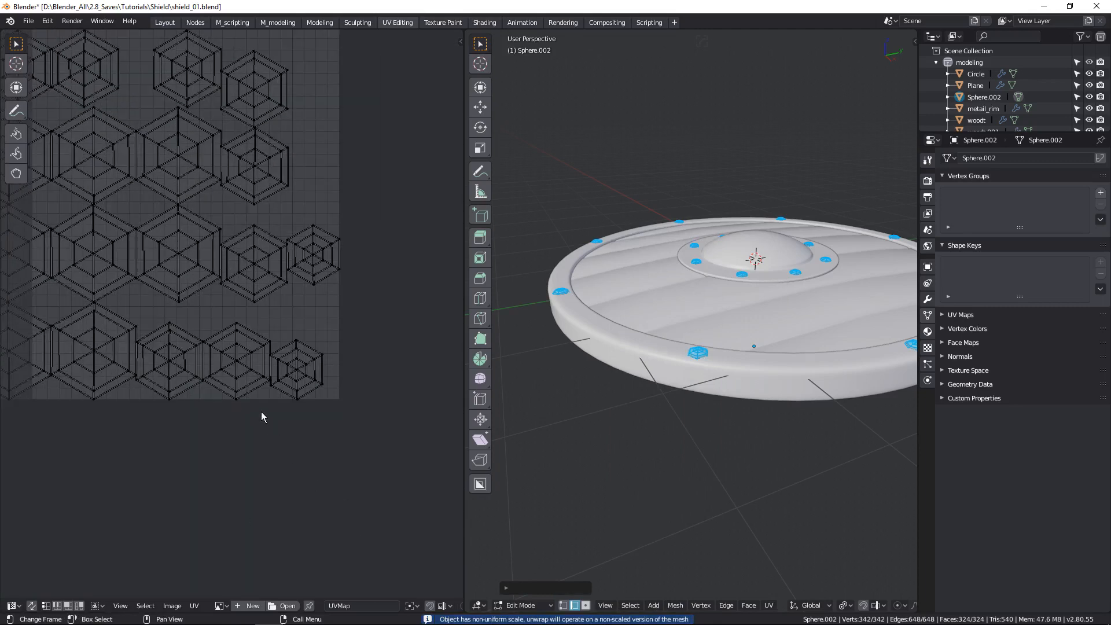
pyautogui.scroll(-4, 184, 323)
pyautogui.scroll(2, 179, 264)
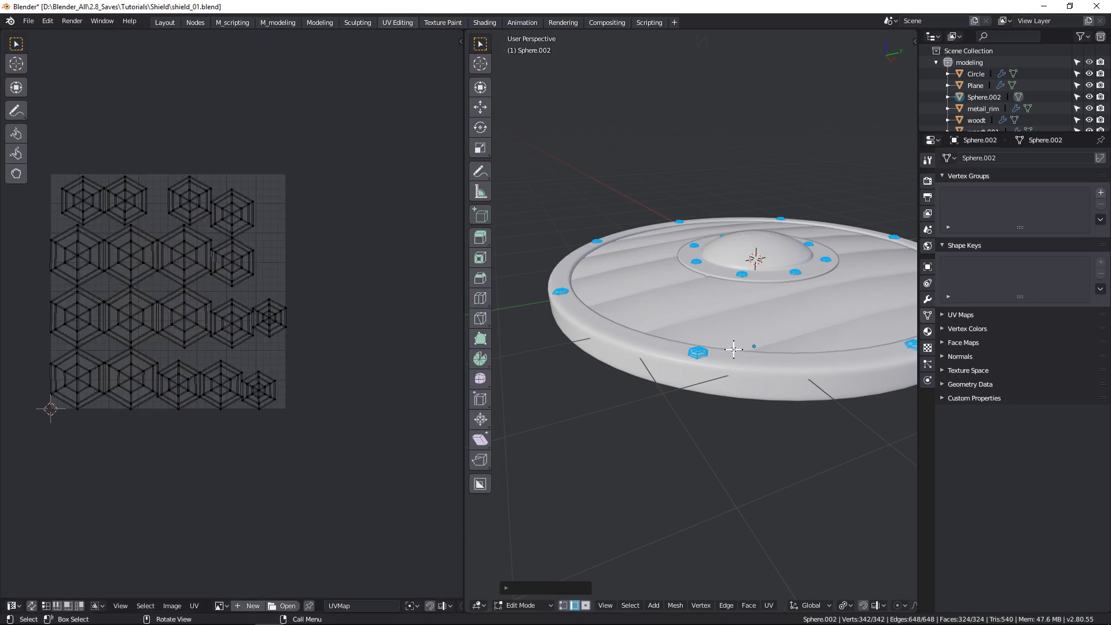
# Apply the rivets object's scale in Object Mode and unwrap all its faces again.
pyautogui.hotkey('ctrl', 'Tab')
pyautogui.press('Tab')
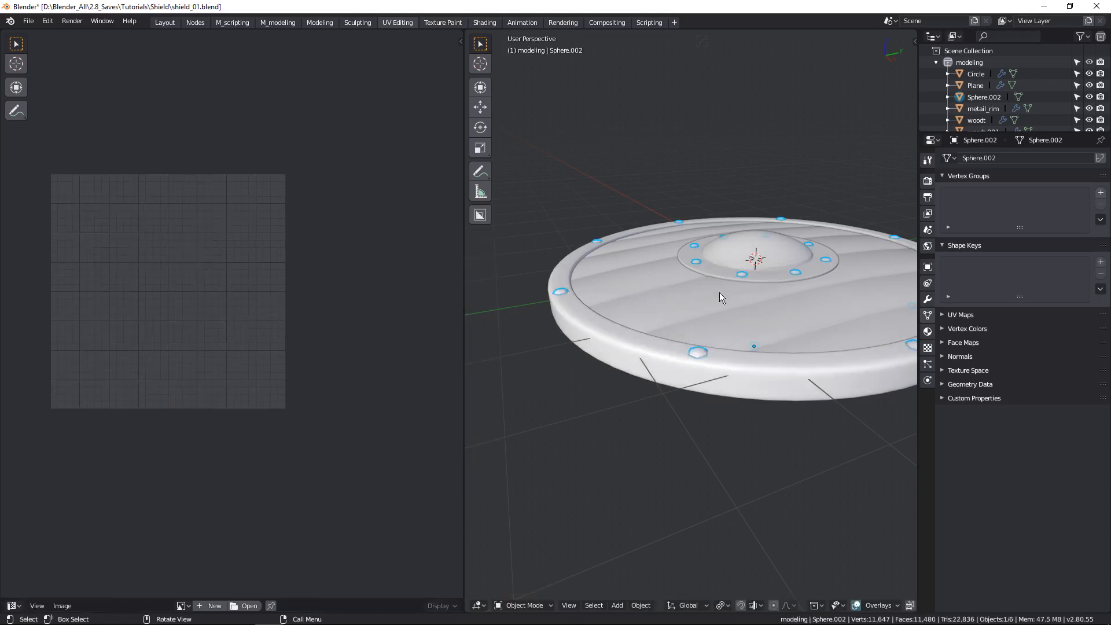
pyautogui.hotkey('ctrl', 'a')
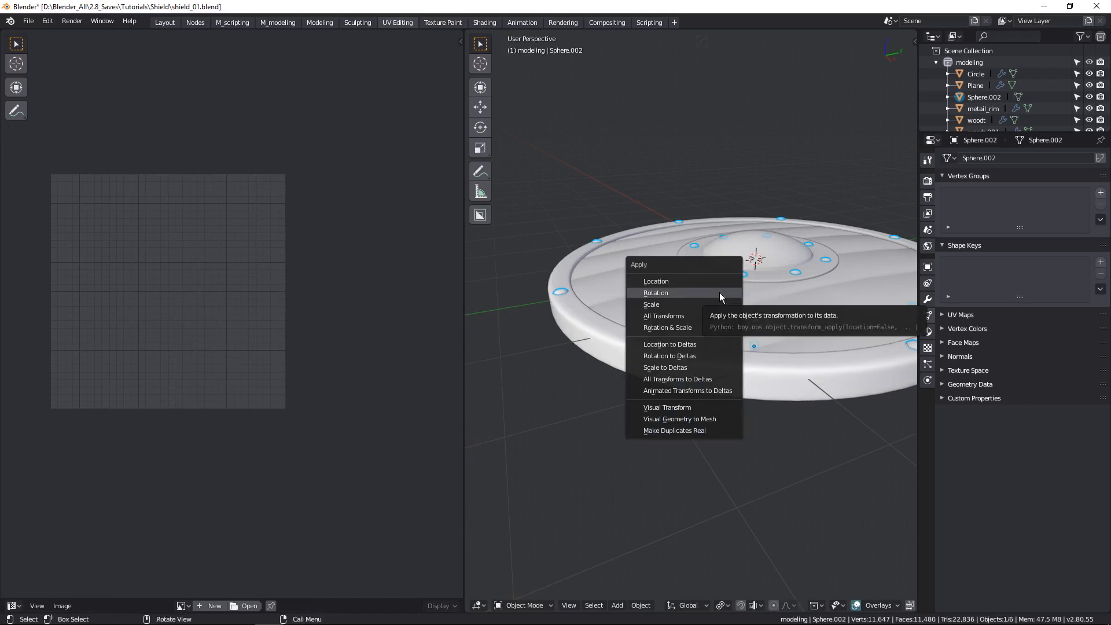
pyautogui.click(714, 305)
pyautogui.press('Tab')
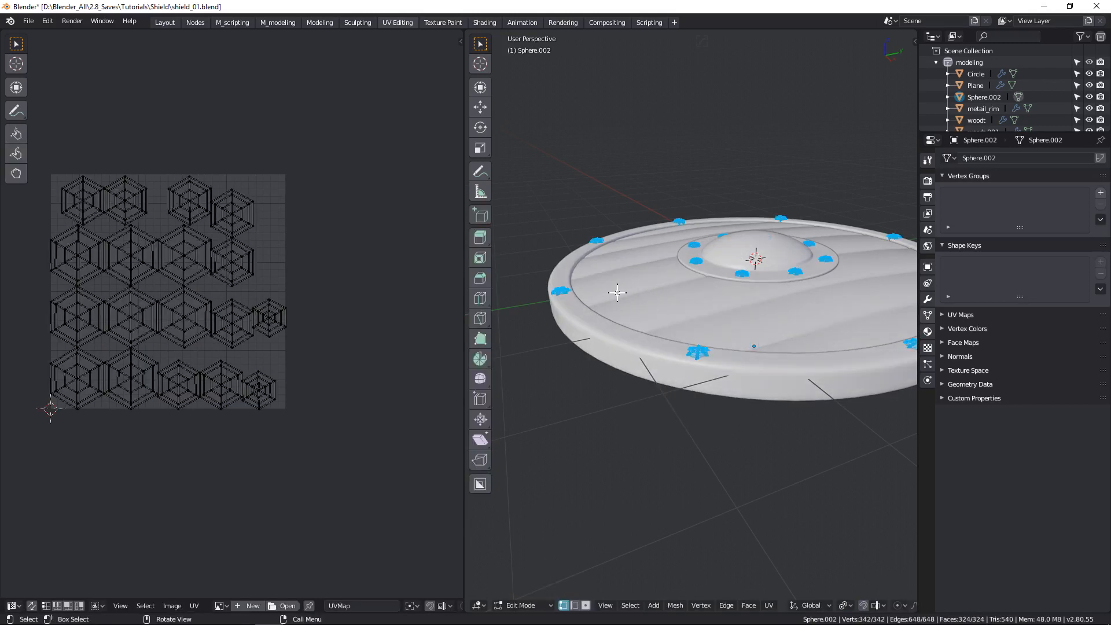
pyautogui.press('u')
pyautogui.click(587, 260)
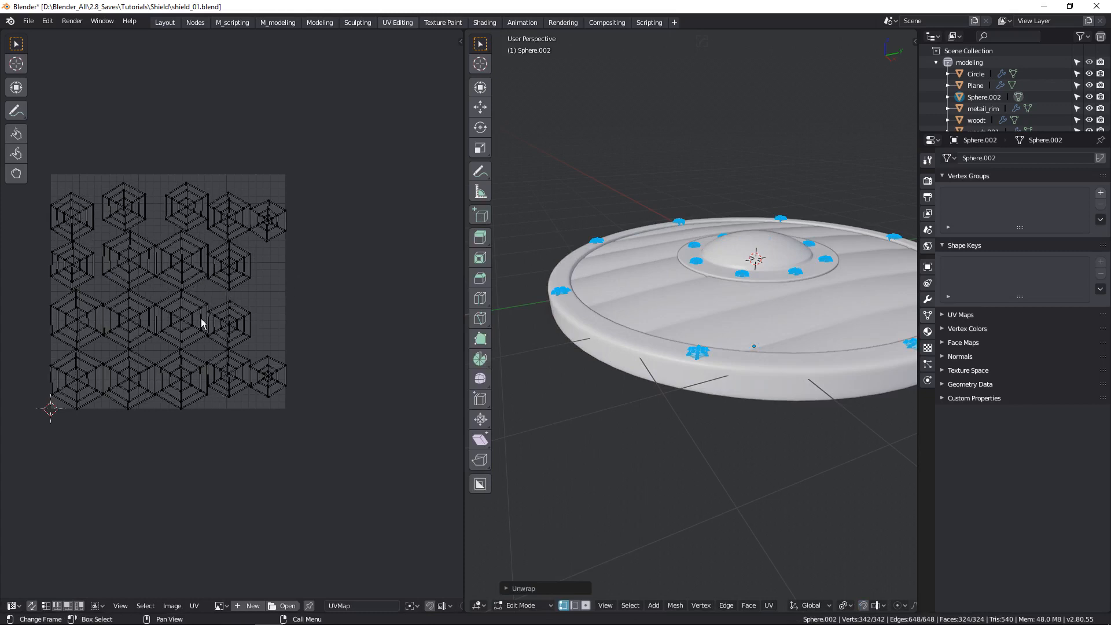
# Average the scale of all rivet UV islands and pack them into the UV square.
pyautogui.press('a')
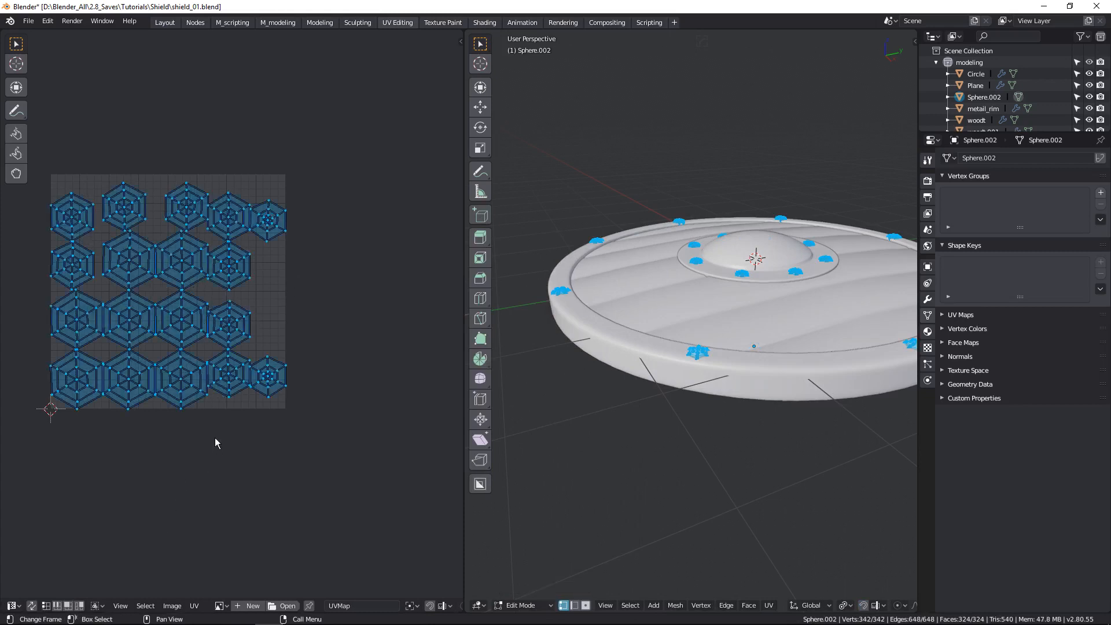
pyautogui.click(193, 603)
pyautogui.click(231, 408)
pyautogui.click(195, 605)
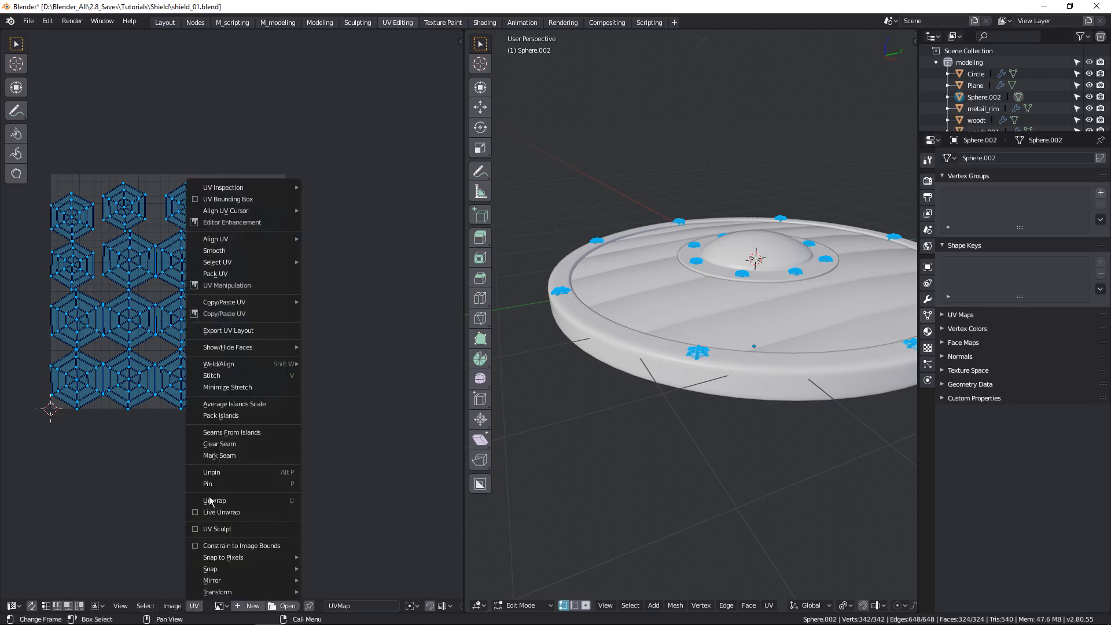
pyautogui.click(227, 416)
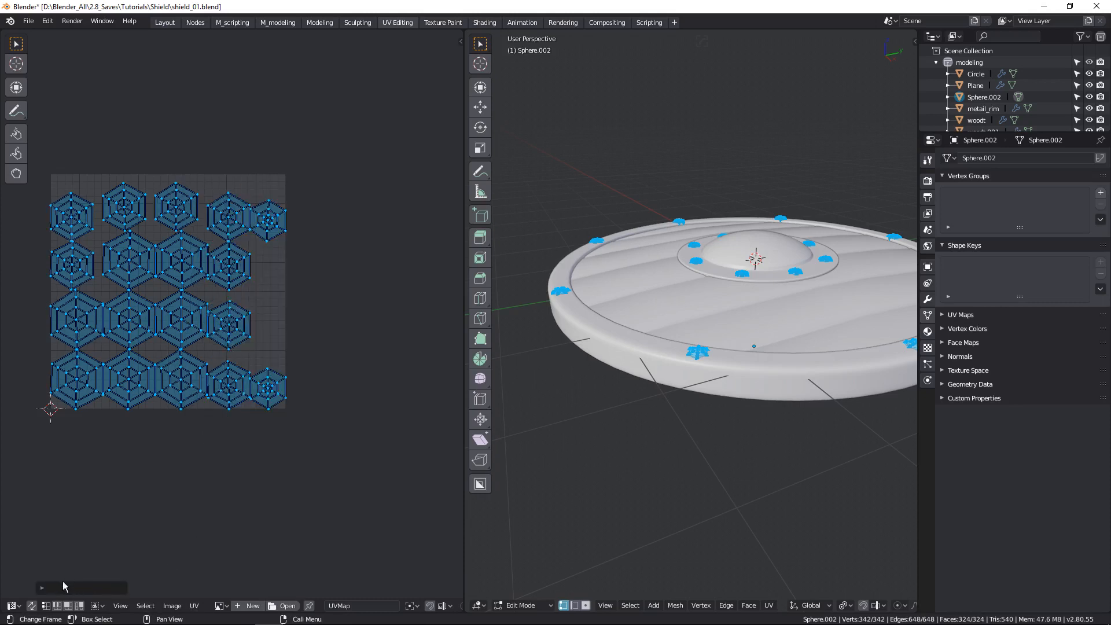
# Repack all rivet UV islands with rotation enabled and a margin of 0.010.
pyautogui.hotkey('alt', 'a')
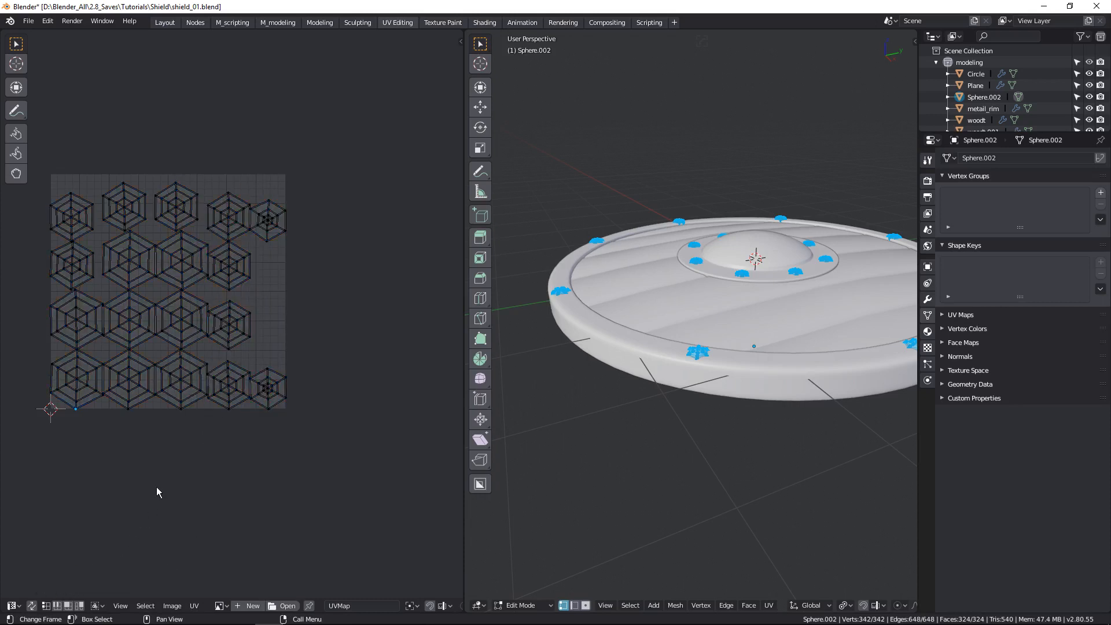
pyautogui.scroll(3, 232, 379)
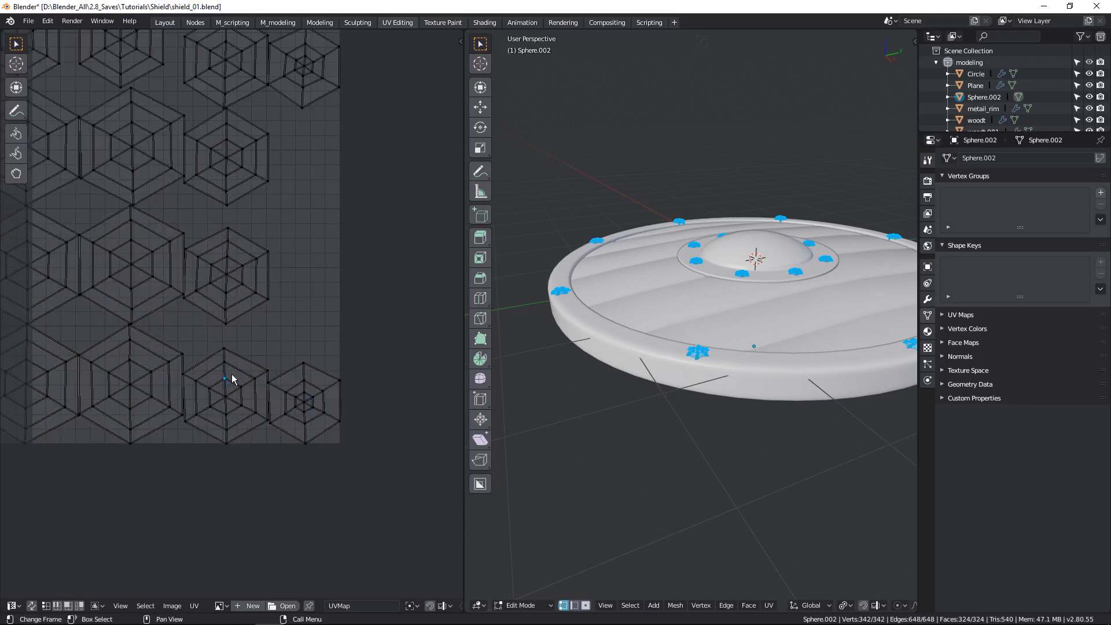
pyautogui.scroll(-4, 232, 380)
pyautogui.press('a')
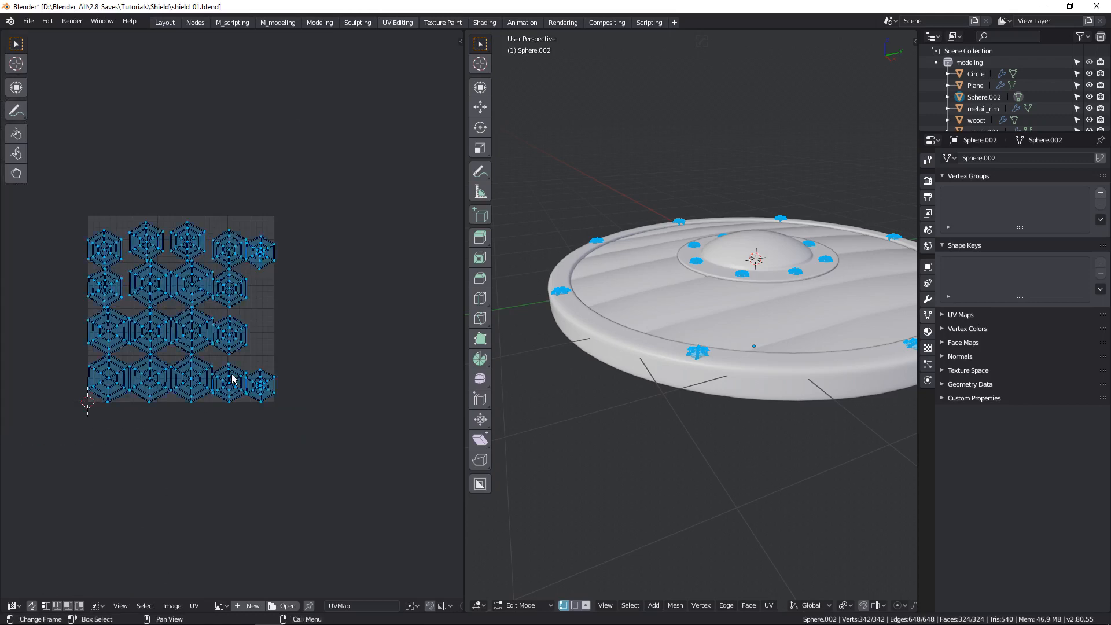
pyautogui.click(202, 606)
pyautogui.click(230, 415)
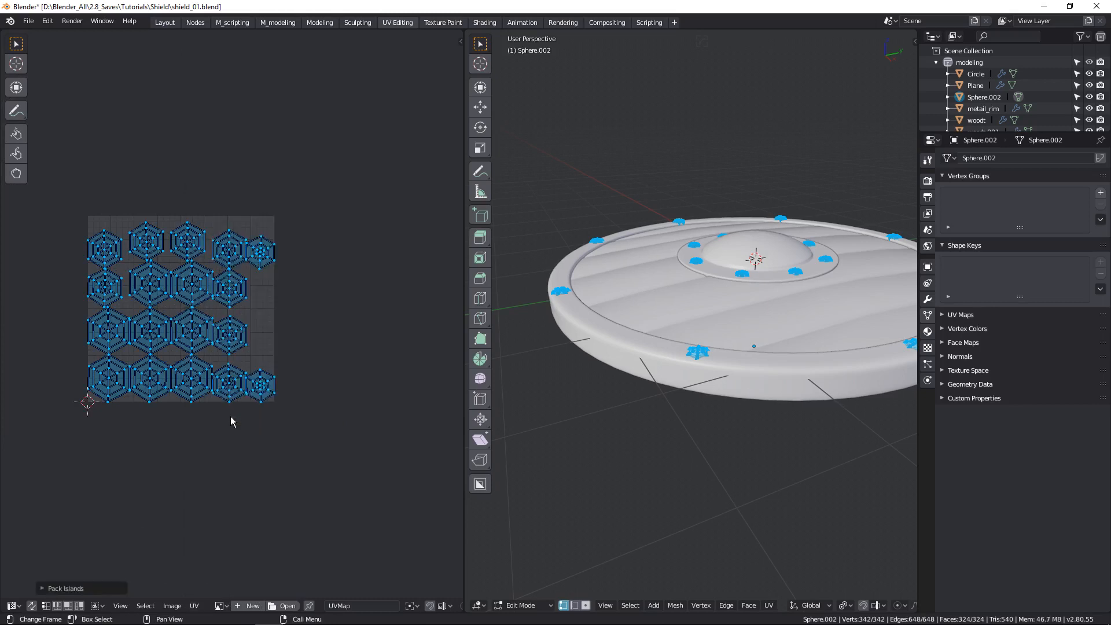
pyautogui.click(49, 589)
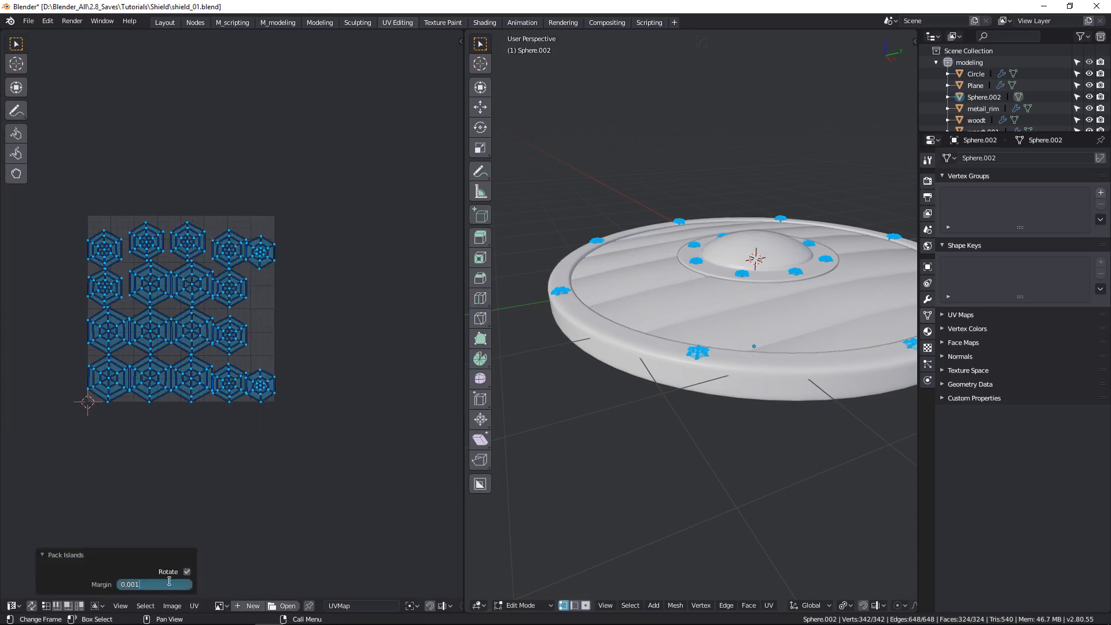
pyautogui.write('6')
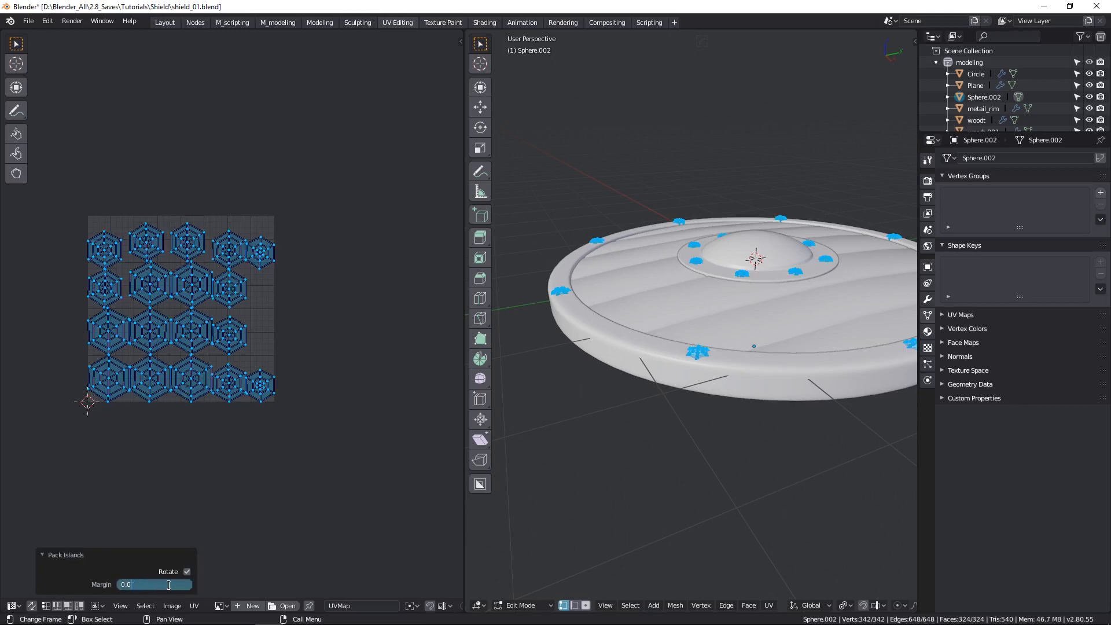
pyautogui.write('10')
pyautogui.press('Return')
pyautogui.scroll(5, 248, 289)
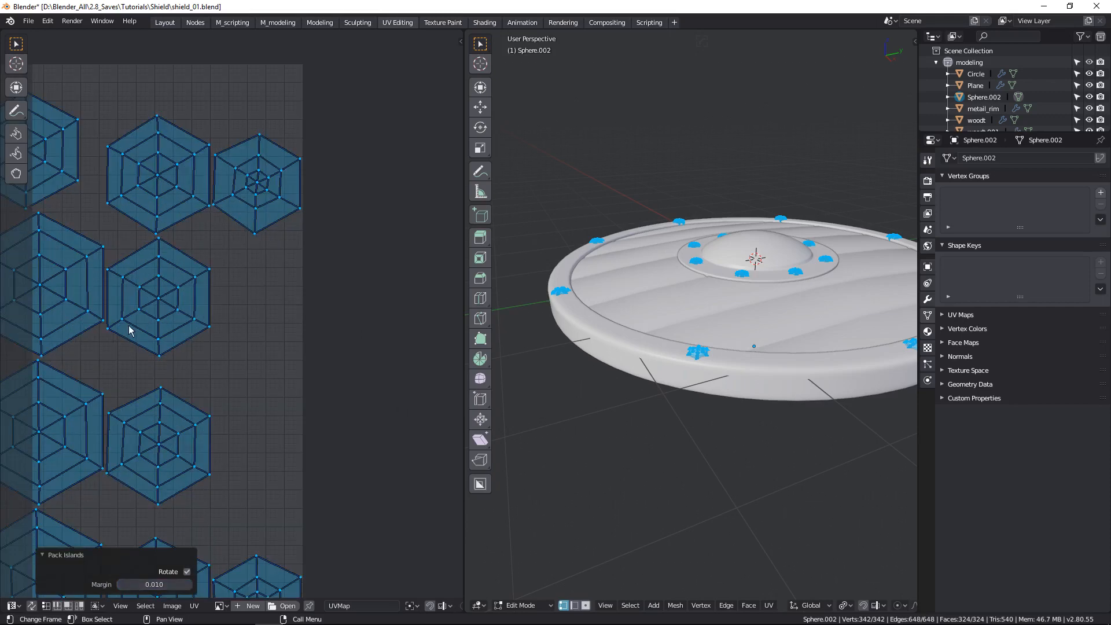
# Scale all rivet UV islands down to about 0.332 of their size.
pyautogui.scroll(-5, 128, 330)
pyautogui.press('s')
pyautogui.click(158, 361)
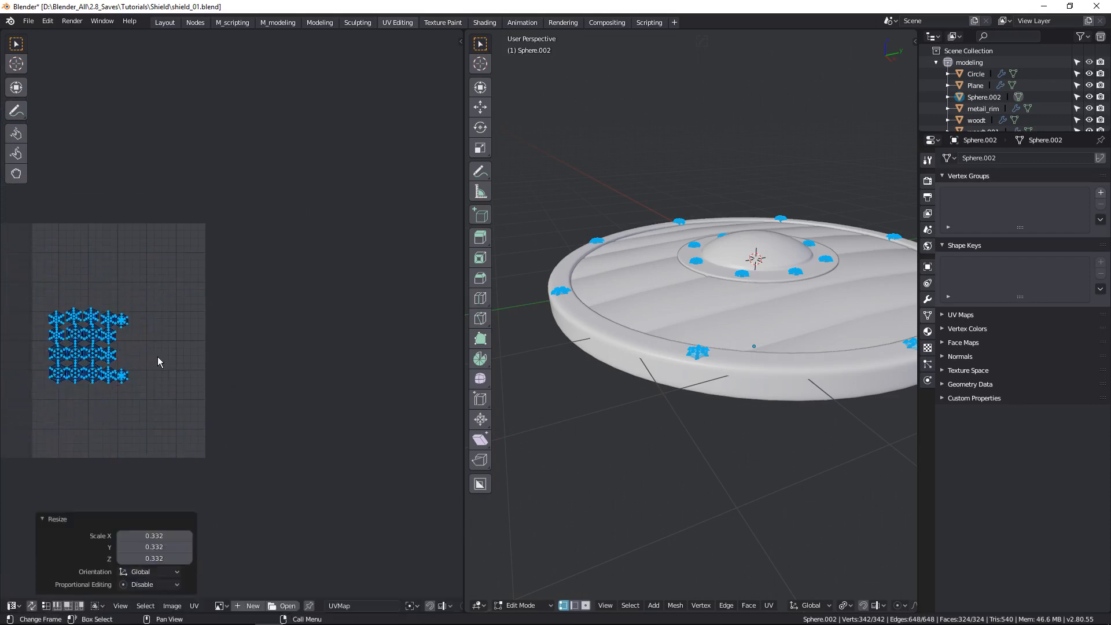
# Move the second column's three large rivet islands to the upper-left area of the UV square and rotate them 90° into a row.
pyautogui.scroll(5, 174, 359)
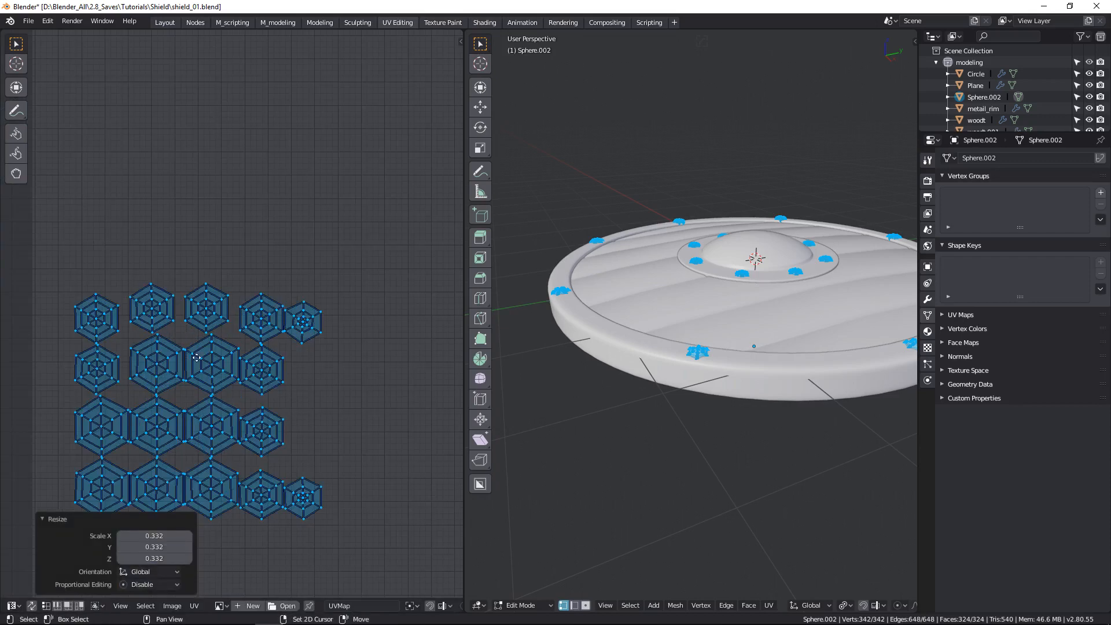
pyautogui.moveTo(197, 358); pyautogui.dragTo(266, 323, button='middle')
pyautogui.click(262, 319)
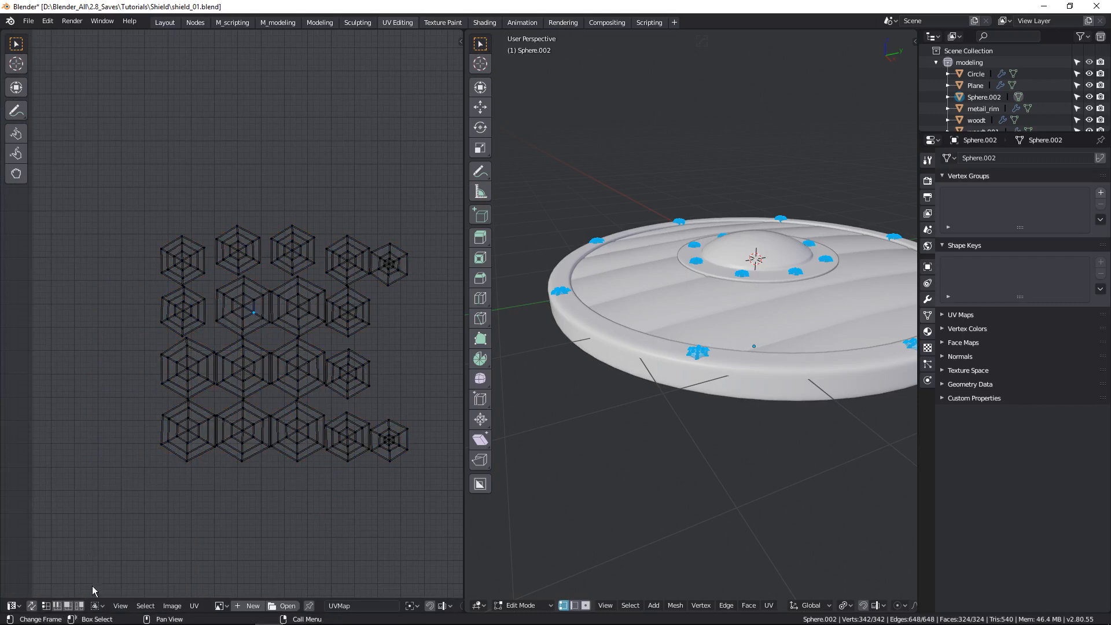
pyautogui.press('l')
pyautogui.hotkey('shift', 'l')
pyautogui.hotkey('shift', 'l')
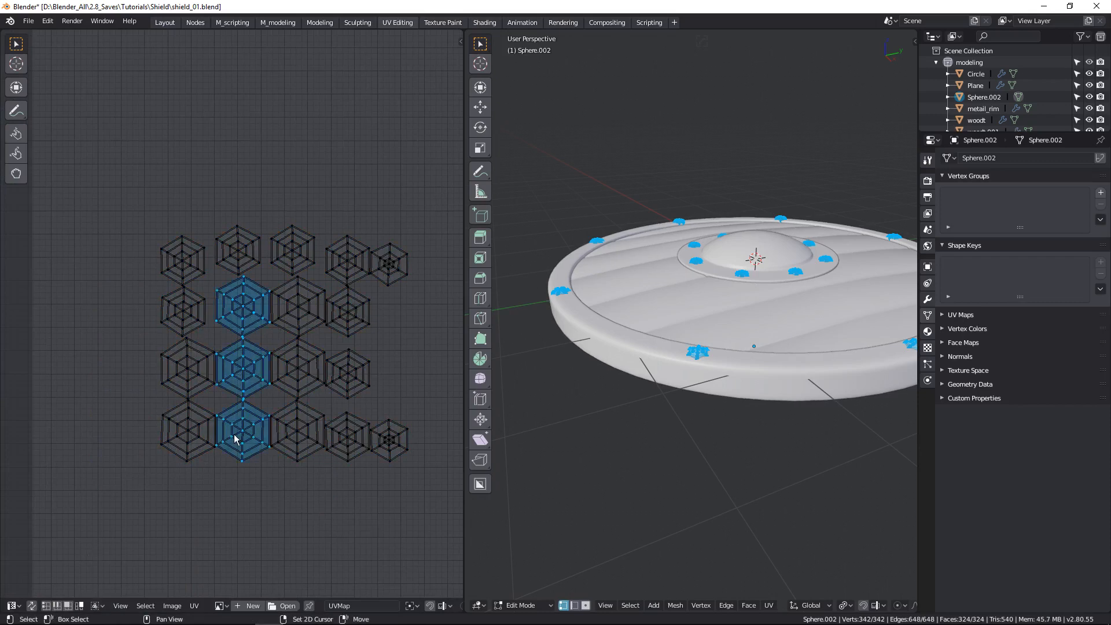
pyautogui.scroll(-2, 268, 409)
pyautogui.moveTo(304, 340); pyautogui.dragTo(323, 396, button='middle')
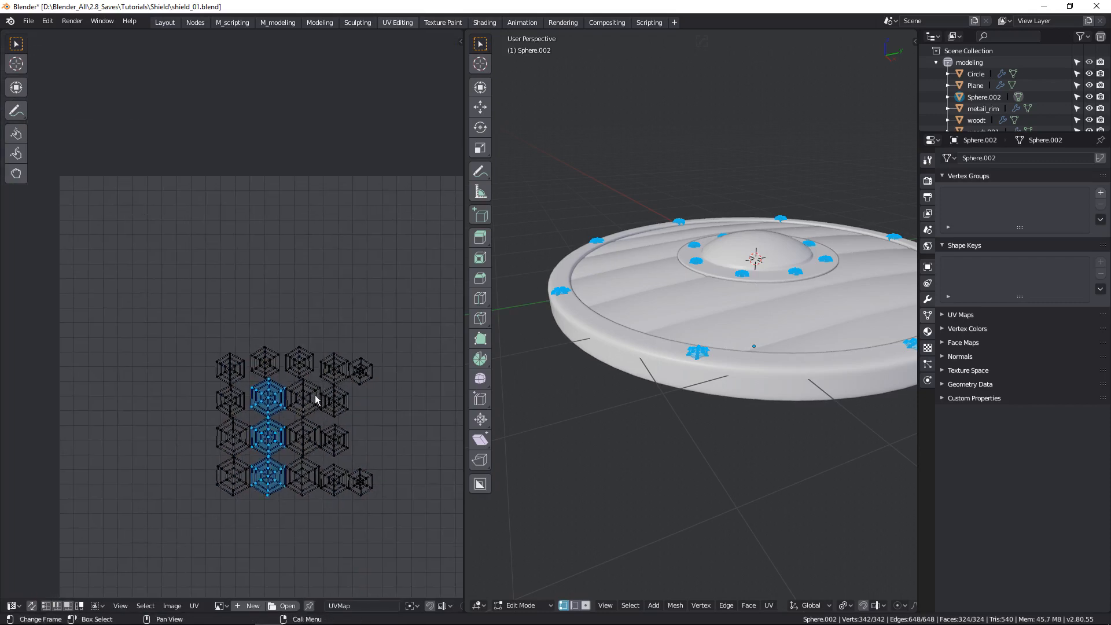
pyautogui.press('g')
pyautogui.click(158, 216)
pyautogui.write('r')
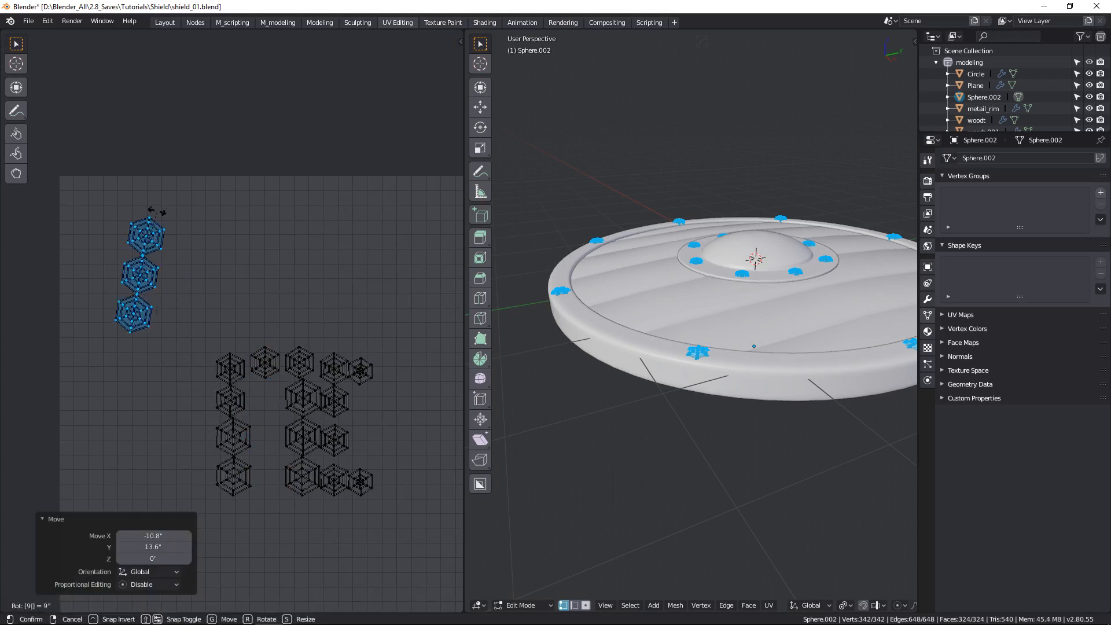
pyautogui.write('90')
pyautogui.press('Return')
# Rotate the remaining inner column of three large rivet islands by 90° into a horizontal row.
pyautogui.press('l')
pyautogui.hotkey('shift', 'l')
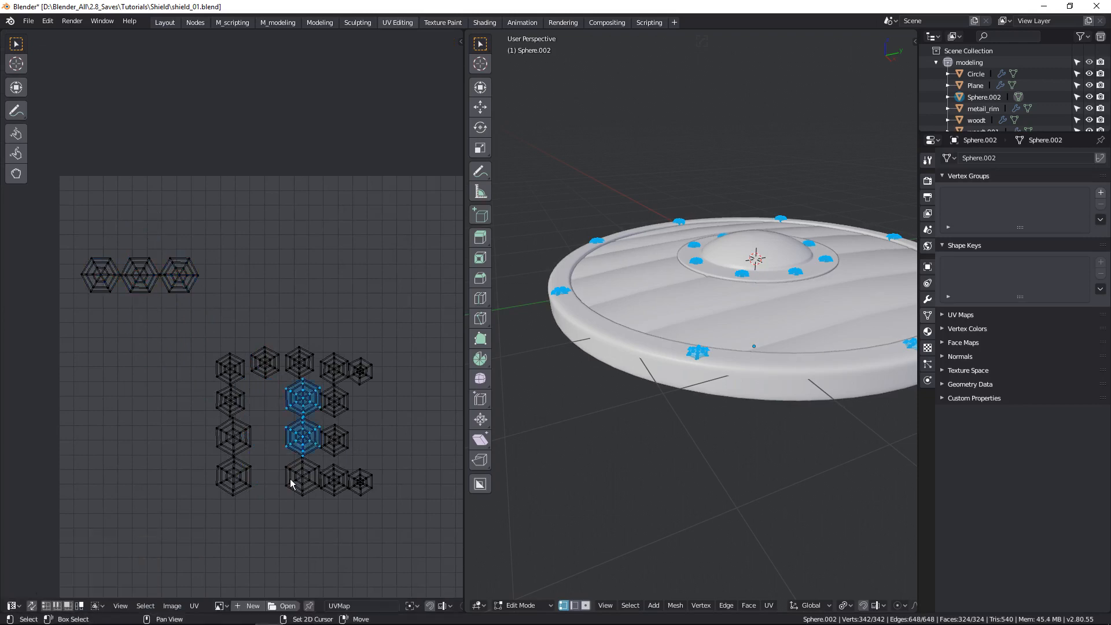
pyautogui.write('r90')
pyautogui.press('Return')
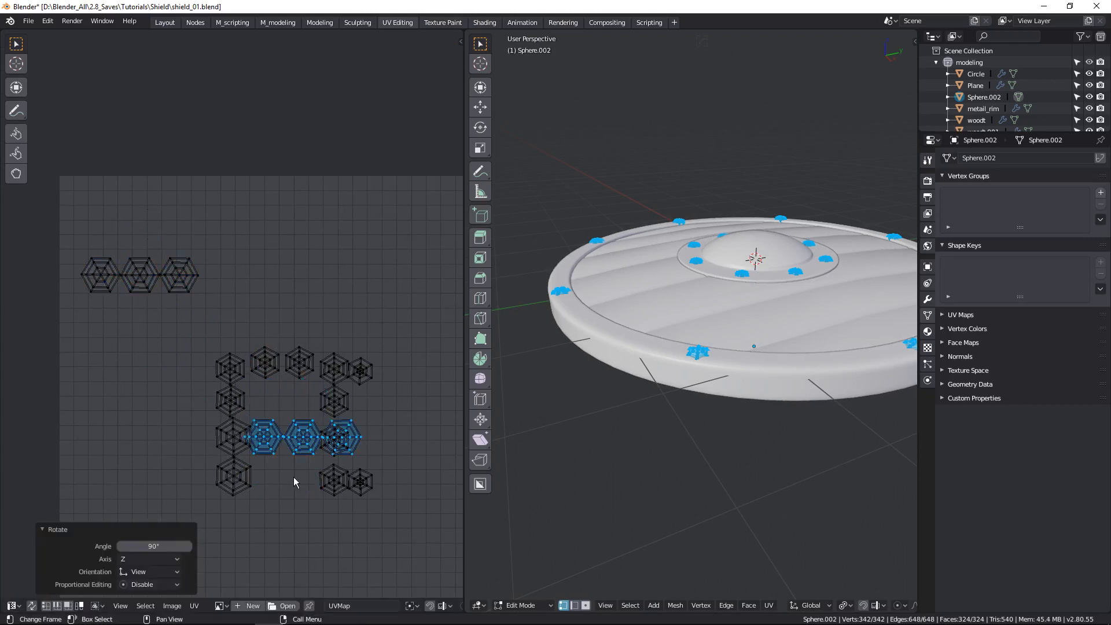
# Move both three-island rows end to end along the upper edge of the UV square, starting at its upper-left corner.
pyautogui.press('g')
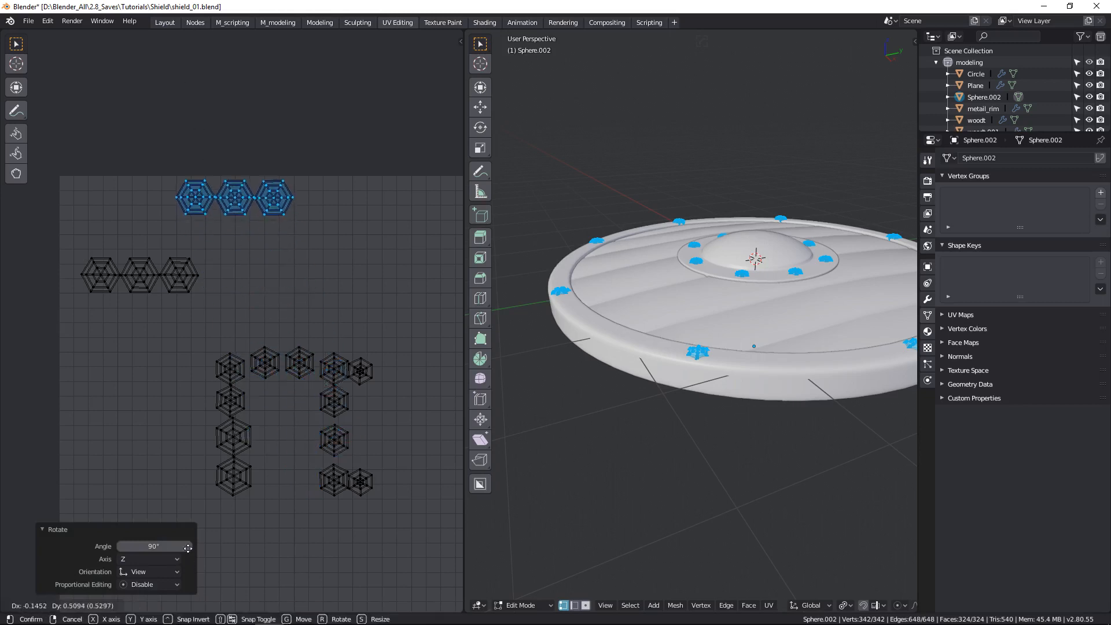
pyautogui.click(203, 525)
pyautogui.scroll(1, 106, 285)
pyautogui.scroll(1, 106, 286)
pyautogui.moveTo(86, 341); pyautogui.dragTo(238, 232)
pyautogui.moveTo(62, 353); pyautogui.dragTo(258, 238)
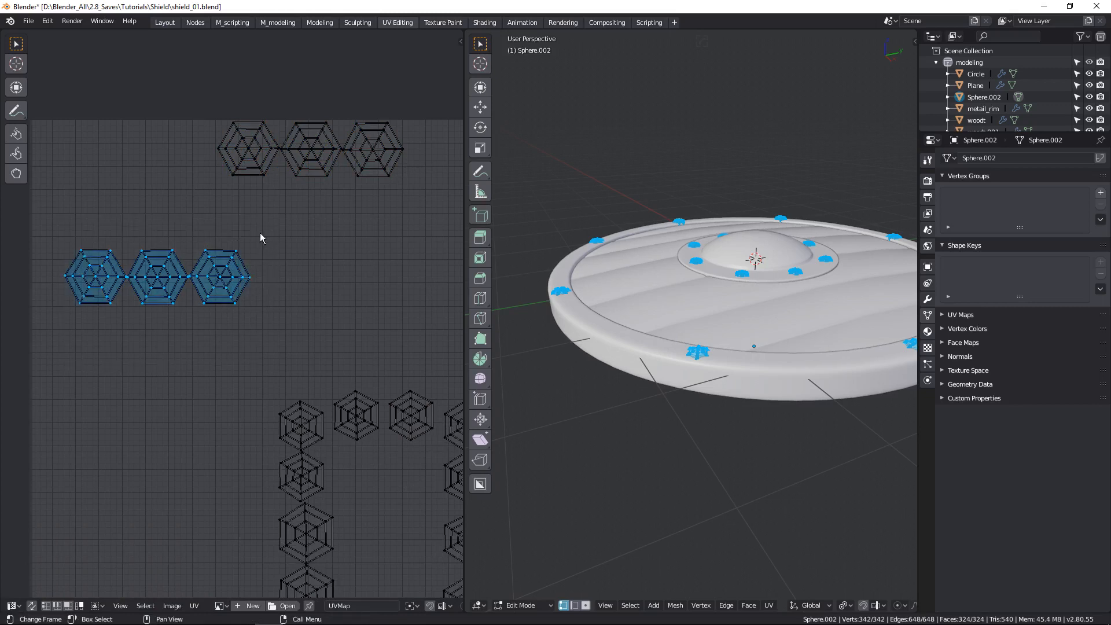
pyautogui.press('g')
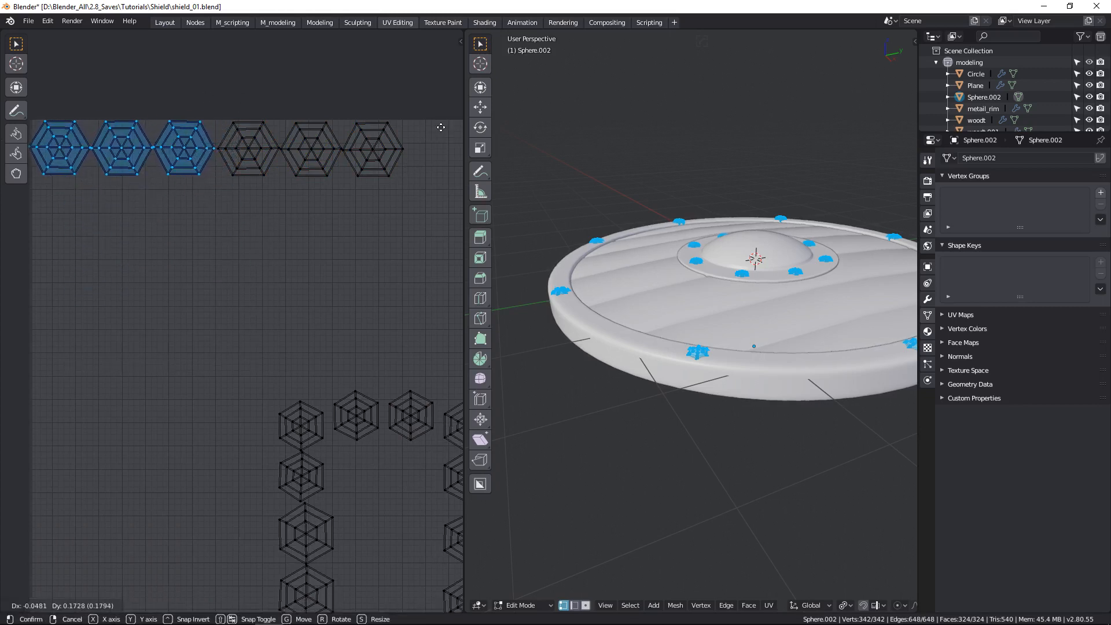
pyautogui.click(345, 173)
# Shift the whole six-island row about 0.0424 along X so it starts just inside the UV square's left edge.
pyautogui.scroll(7, 283, 151)
pyautogui.scroll(-7, 247, 173)
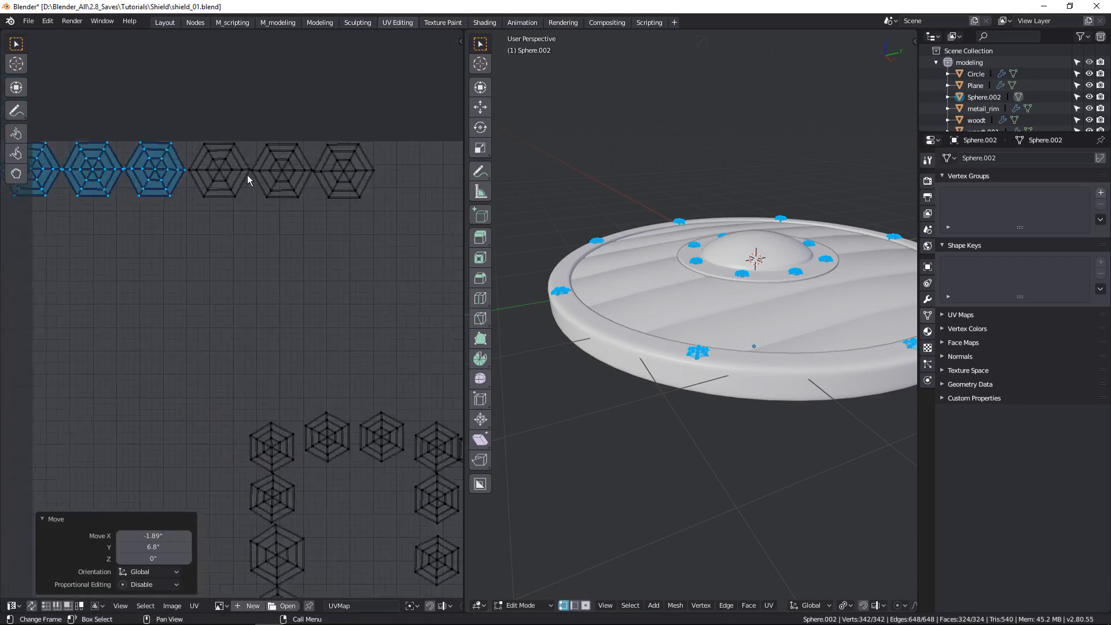
pyautogui.moveTo(169, 259); pyautogui.dragTo(304, 253, button='middle')
pyautogui.scroll(6, 117, 150)
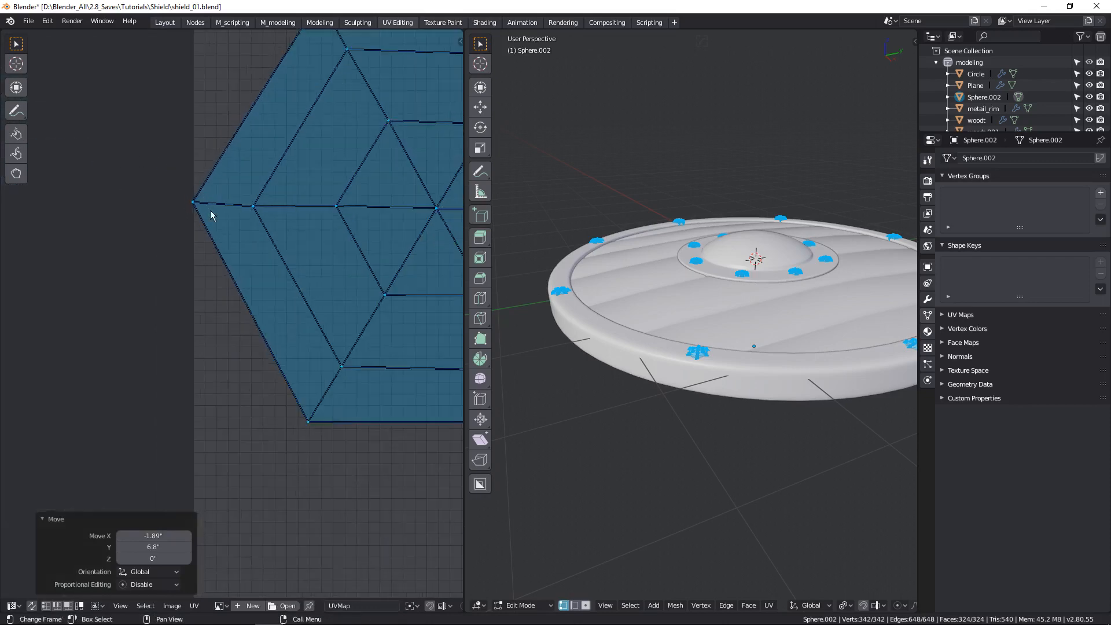
pyautogui.scroll(-2, 176, 186)
pyautogui.scroll(-8, 176, 186)
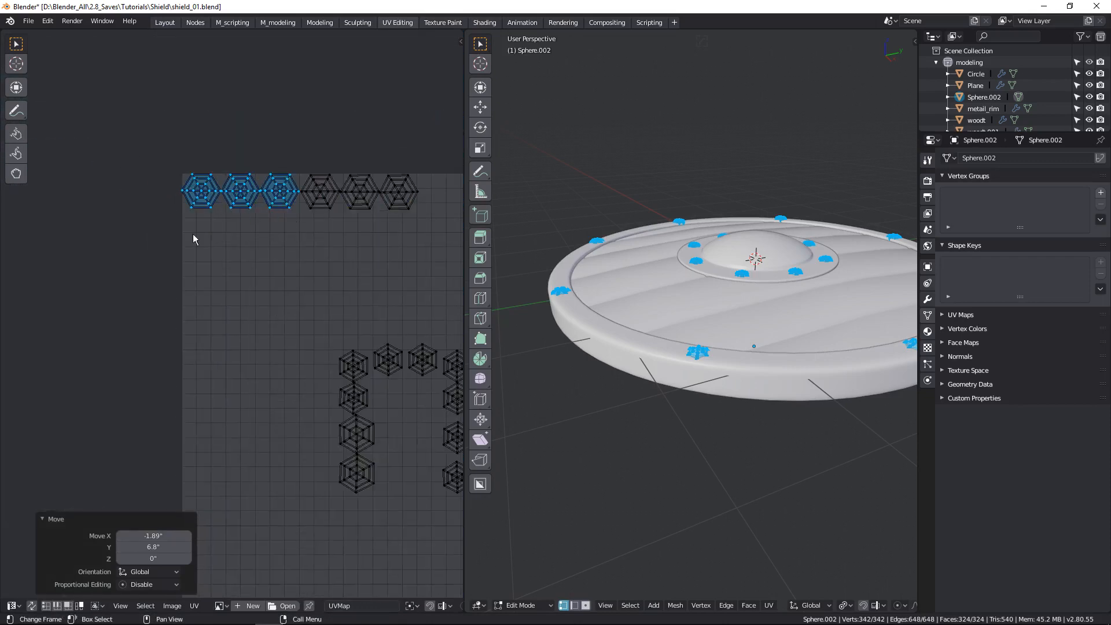
pyautogui.moveTo(117, 254); pyautogui.dragTo(422, 169)
pyautogui.scroll(9, 248, 218)
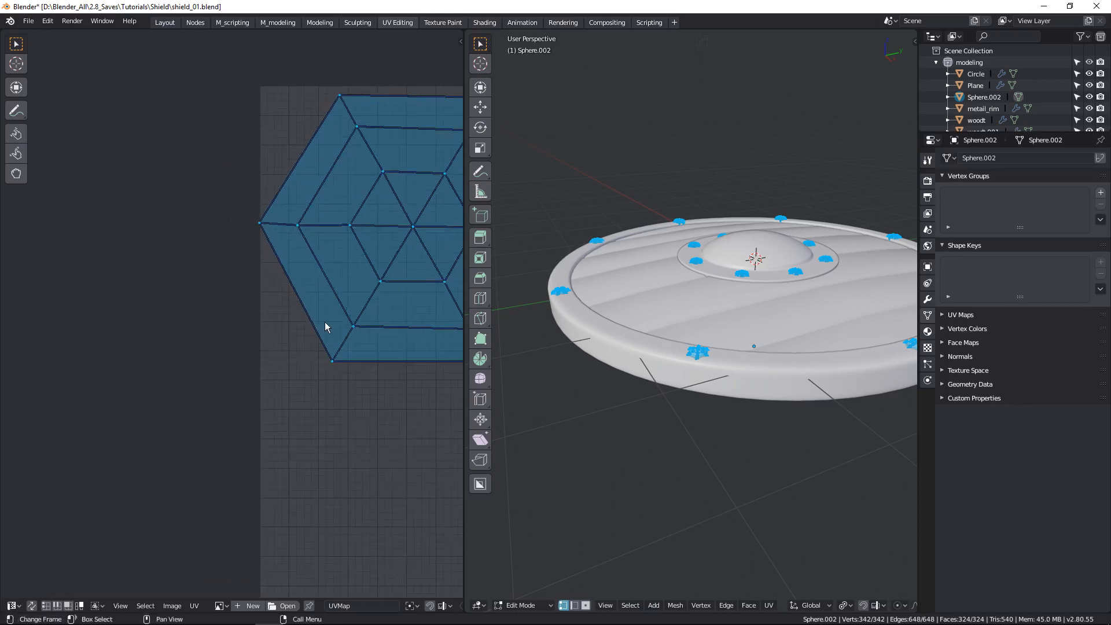
pyautogui.press('g')
pyautogui.press('x')
pyautogui.click(338, 307)
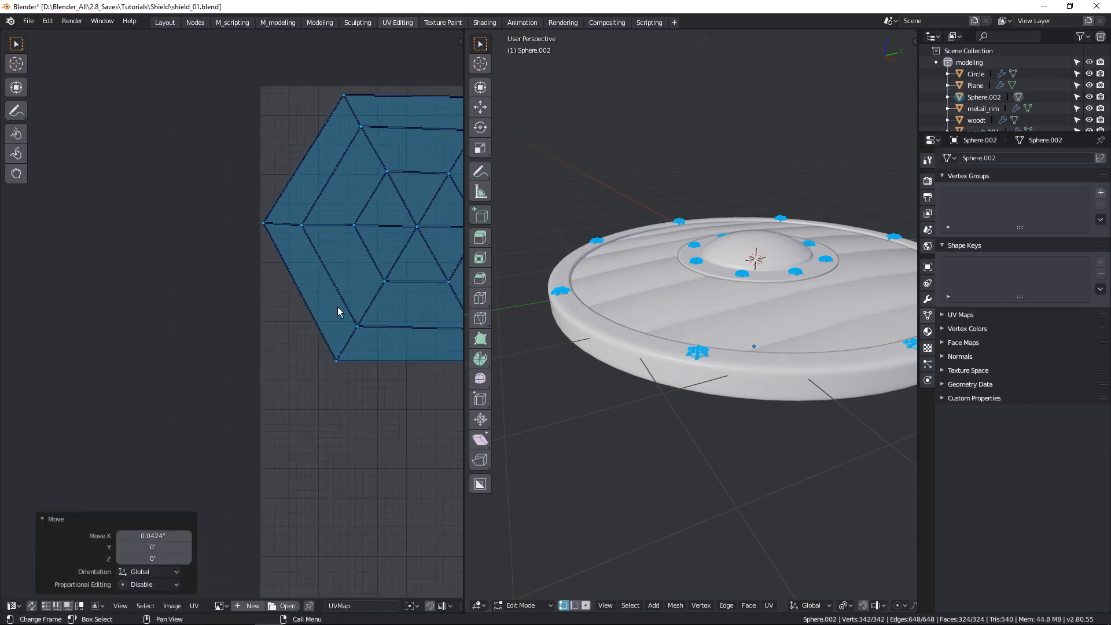
# Rotate the column of three medium rivet islands by 90° and place it as a second row beneath the first row's left end.
pyautogui.scroll(-6, 338, 307)
pyautogui.scroll(2, 273, 287)
pyautogui.click(312, 349)
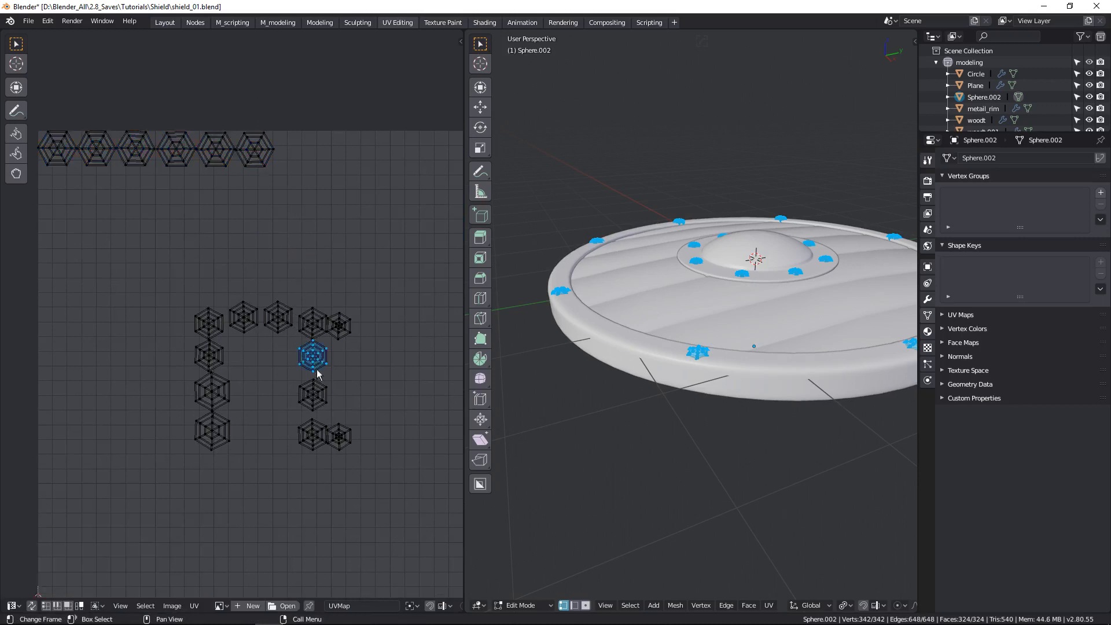
pyautogui.keyDown('shift'); pyautogui.click(317, 398); pyautogui.keyUp('shift')
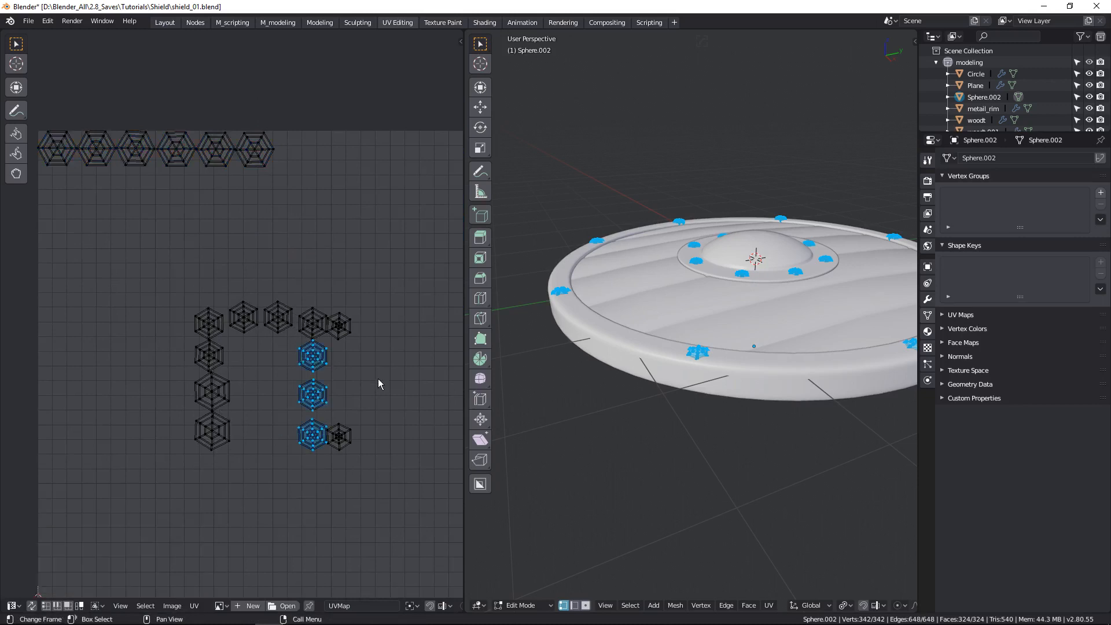
pyautogui.write('r90')
pyautogui.press('Return')
pyautogui.press('g')
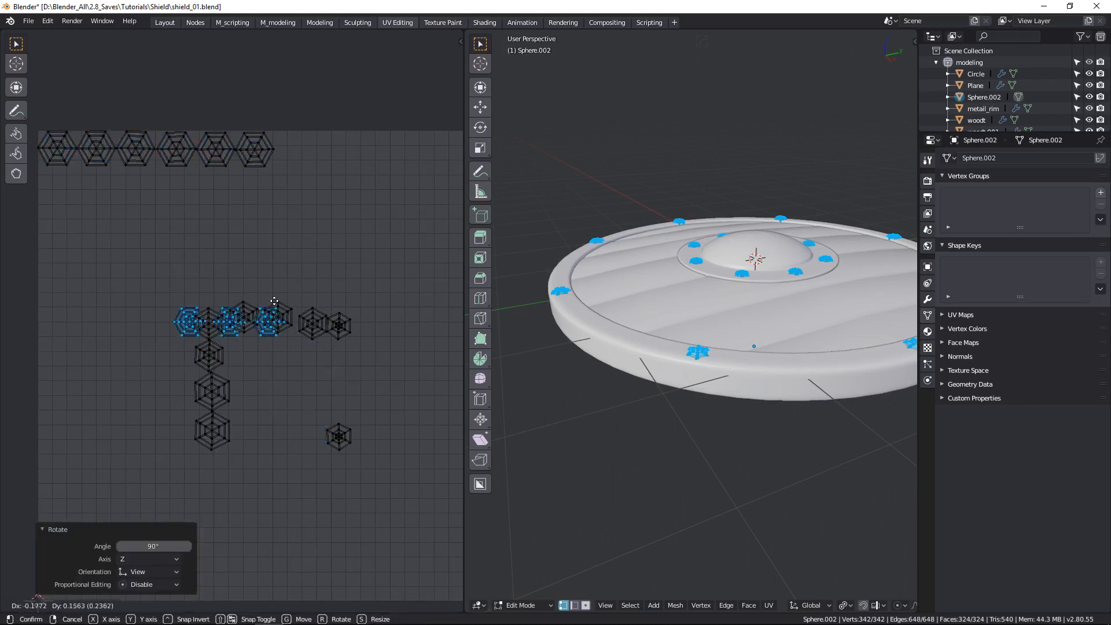
pyautogui.click(240, 236)
# Rotate the two remaining large rivet islands by 90° and place them at the right end of the upper row.
pyautogui.click(219, 443)
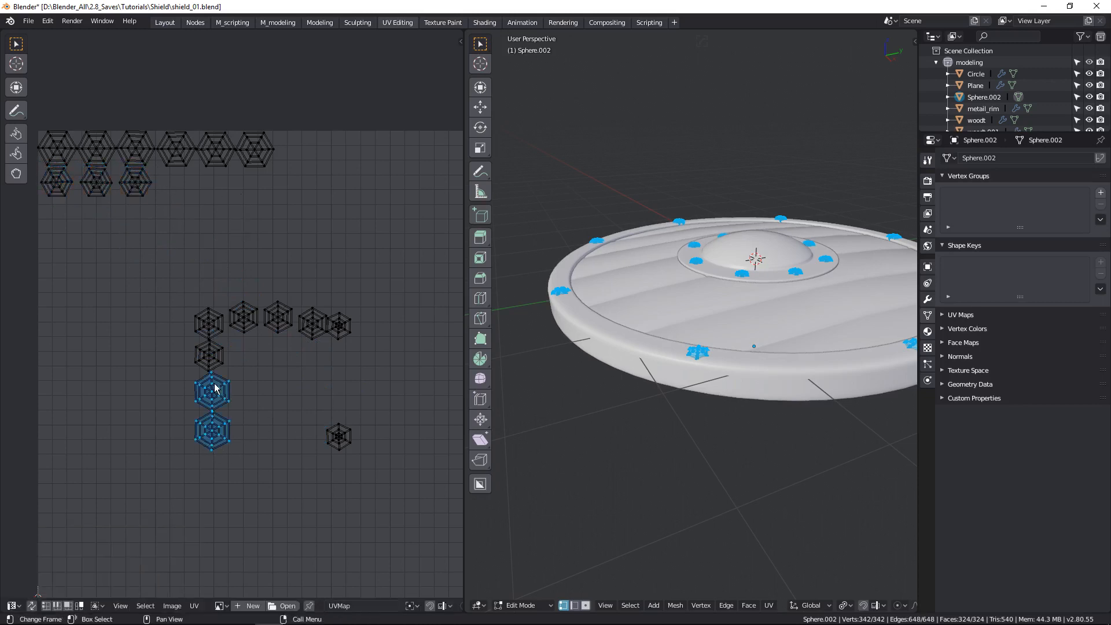
pyautogui.write('r90')
pyautogui.press('Return')
pyautogui.press('g')
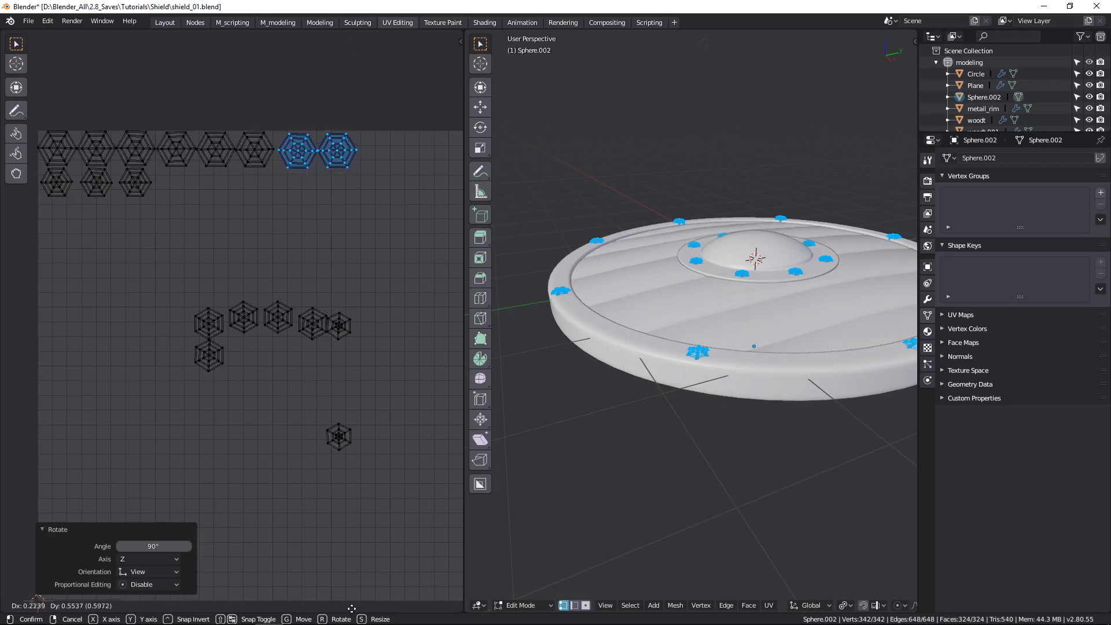
pyautogui.click(351, 40)
# Move the two side-by-side medium rivet islands into the second row, beside its three islands.
pyautogui.moveTo(208, 345); pyautogui.dragTo(232, 354, button='middle')
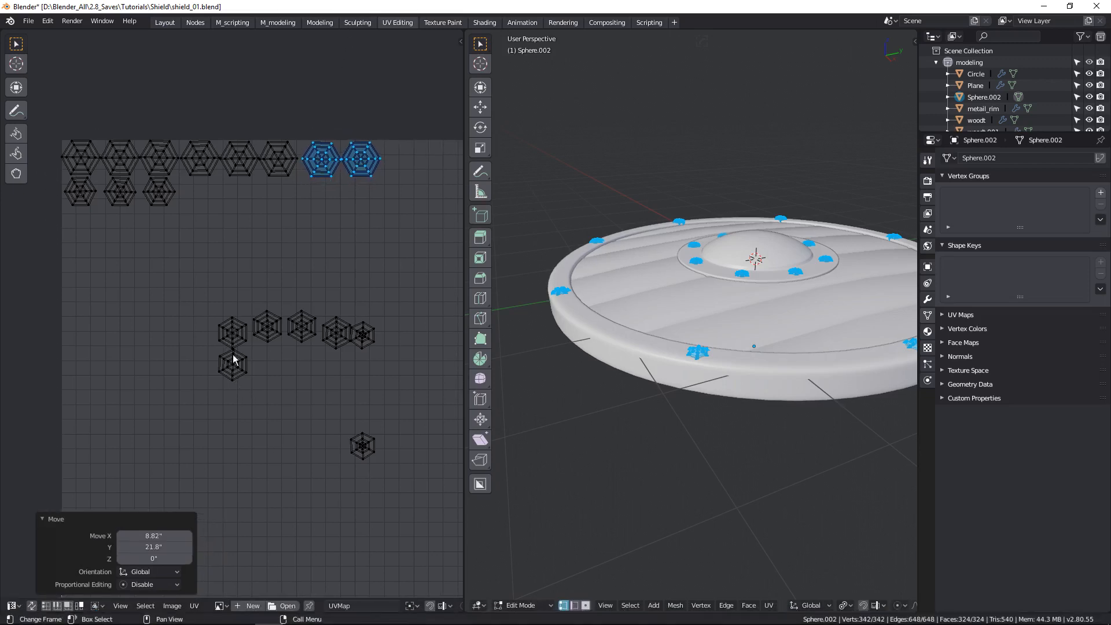
pyautogui.click(301, 339)
pyautogui.keyDown('shift'); pyautogui.click(276, 333); pyautogui.keyUp('shift')
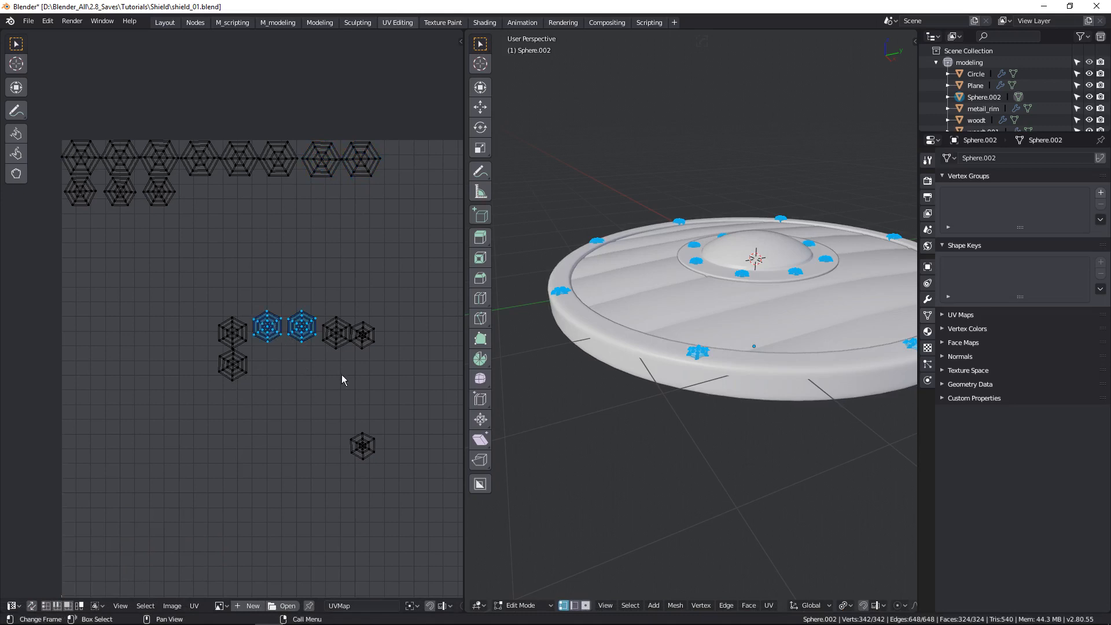
pyautogui.press('g')
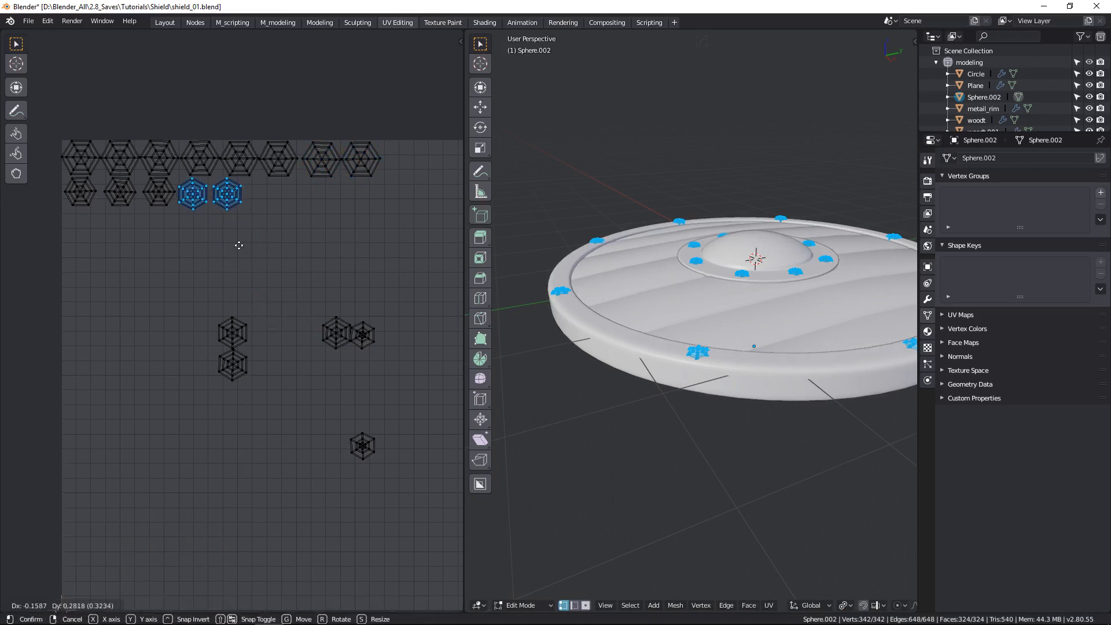
pyautogui.click(237, 247)
# Rotate the stacked pair of medium rivet islands by 90° and place it at the right end of the second row.
pyautogui.click(232, 333)
pyautogui.keyDown('shift'); pyautogui.click(231, 366); pyautogui.keyUp('shift')
pyautogui.write('r')
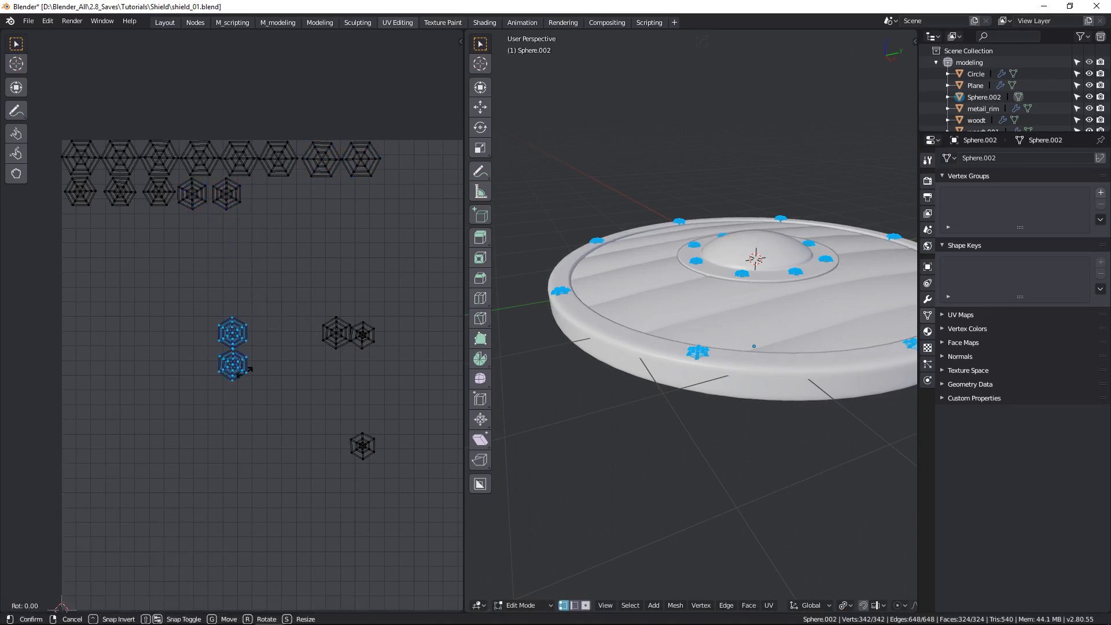
pyautogui.write('90')
pyautogui.press('Return')
pyautogui.press('g')
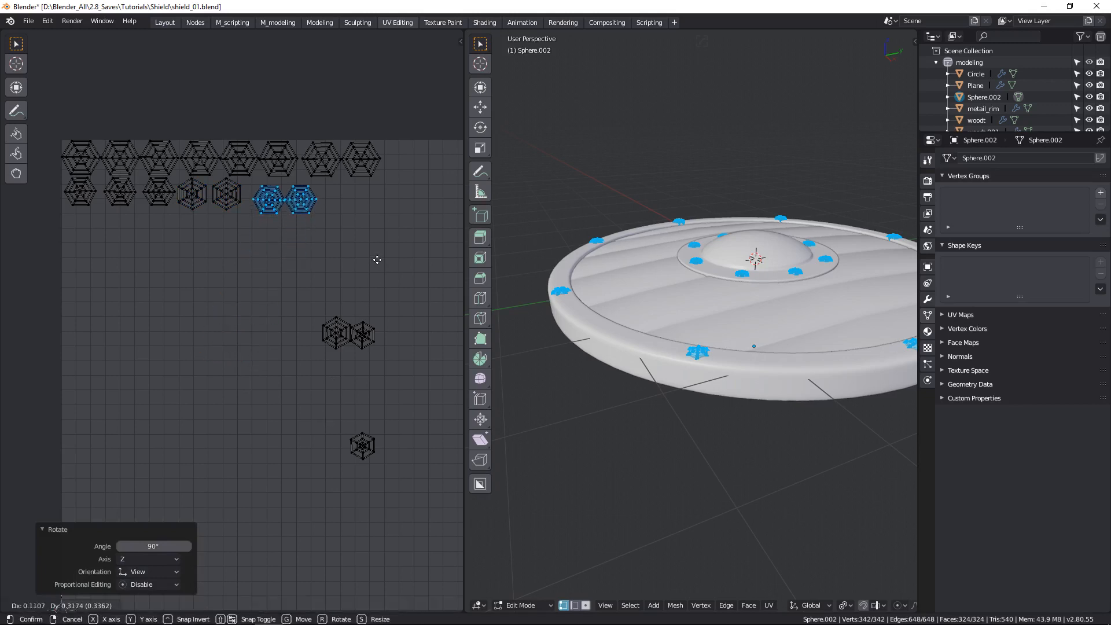
pyautogui.click(379, 256)
# Rotate the second row's fourth and fifth islands by 90° and set them side by side in the row again.
pyautogui.click(230, 210)
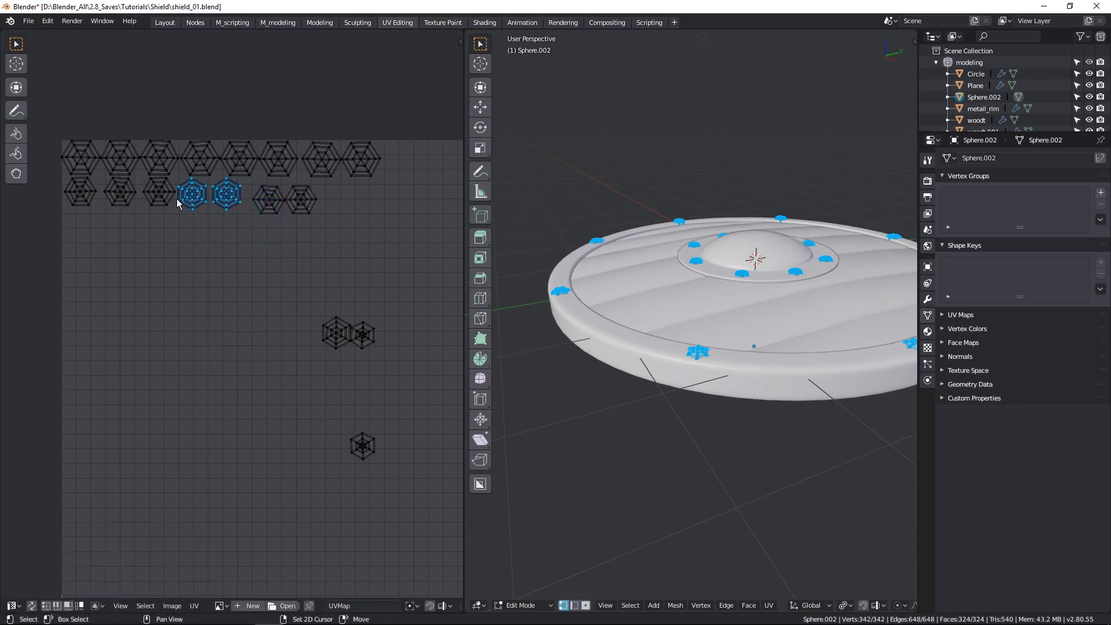
pyautogui.write('r90')
pyautogui.press('Return')
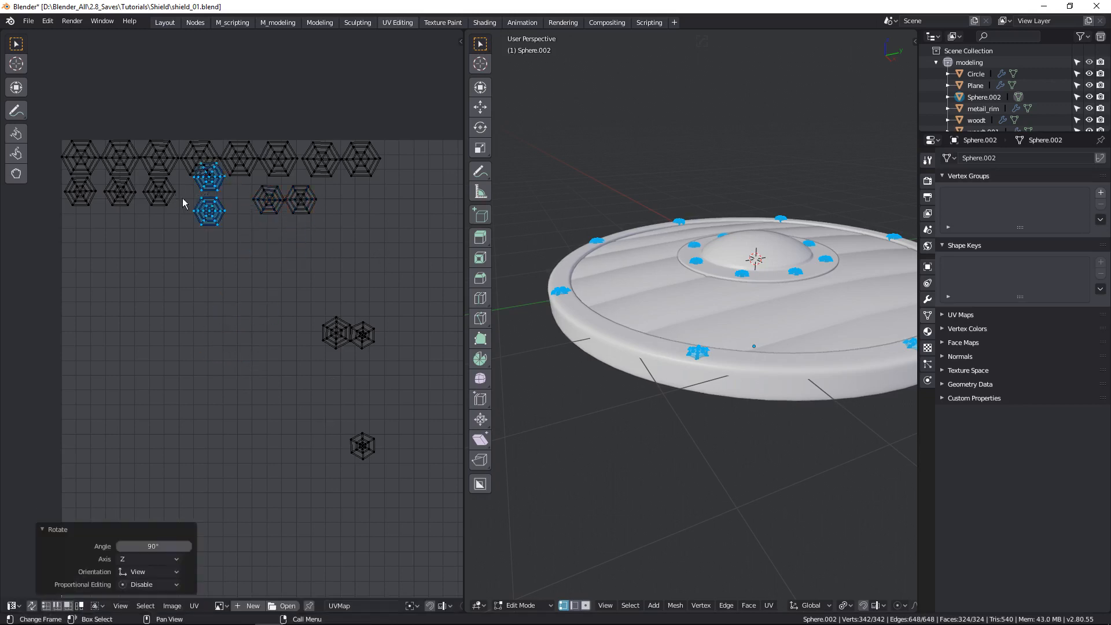
pyautogui.press('g')
pyautogui.click(248, 250)
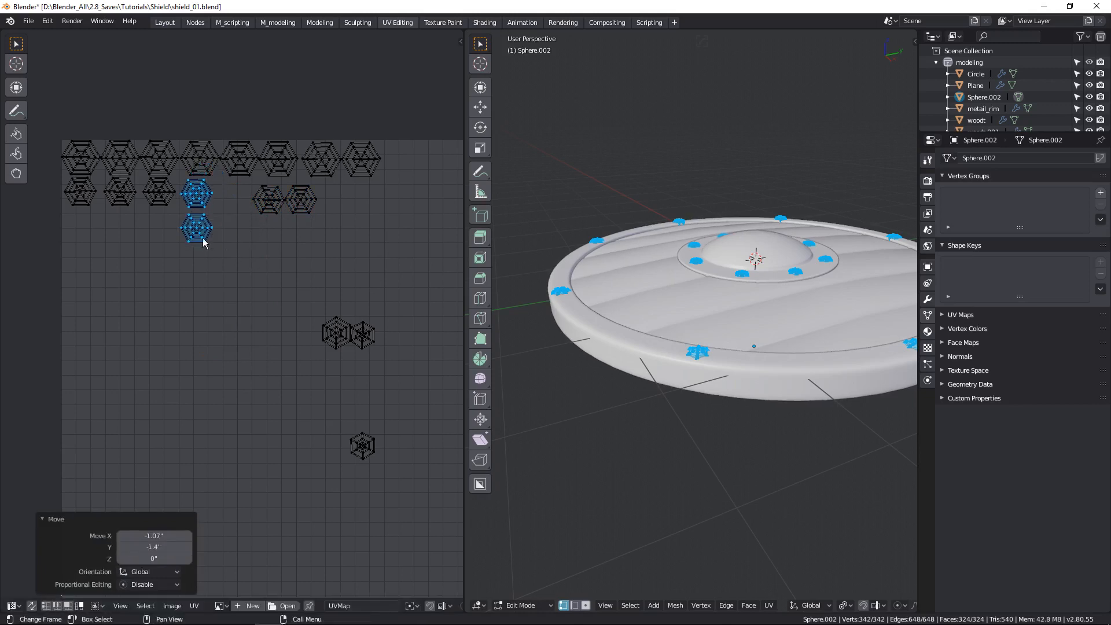
pyautogui.click(198, 231)
pyautogui.press('g')
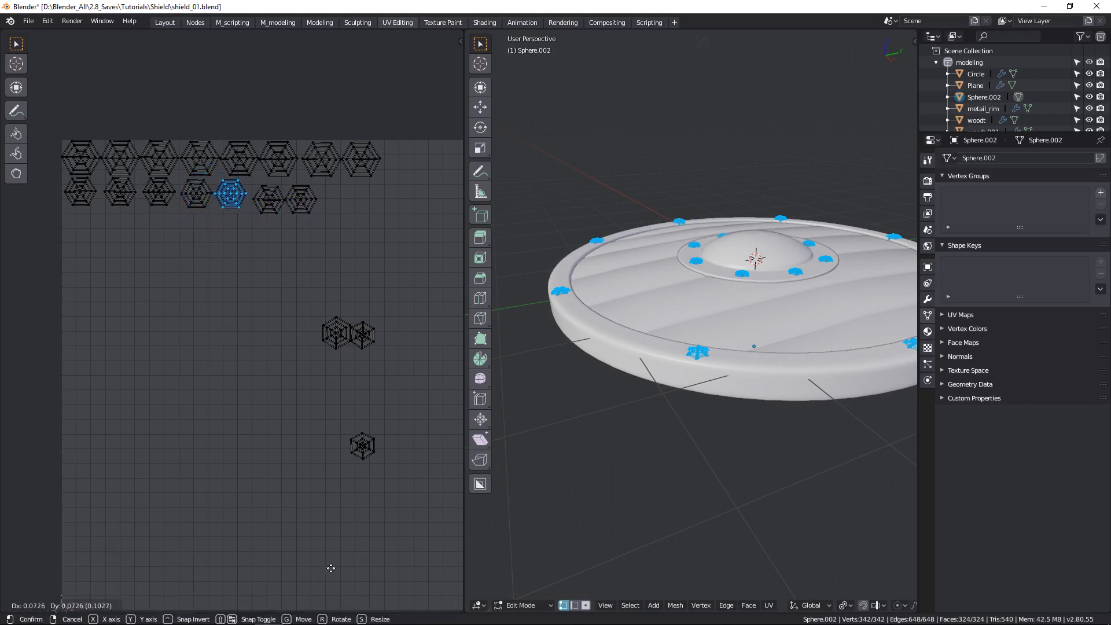
pyautogui.click(275, 538)
# Shift the second row's second to fifth islands left together, closer to the row's first island.
pyautogui.scroll(3, 163, 204)
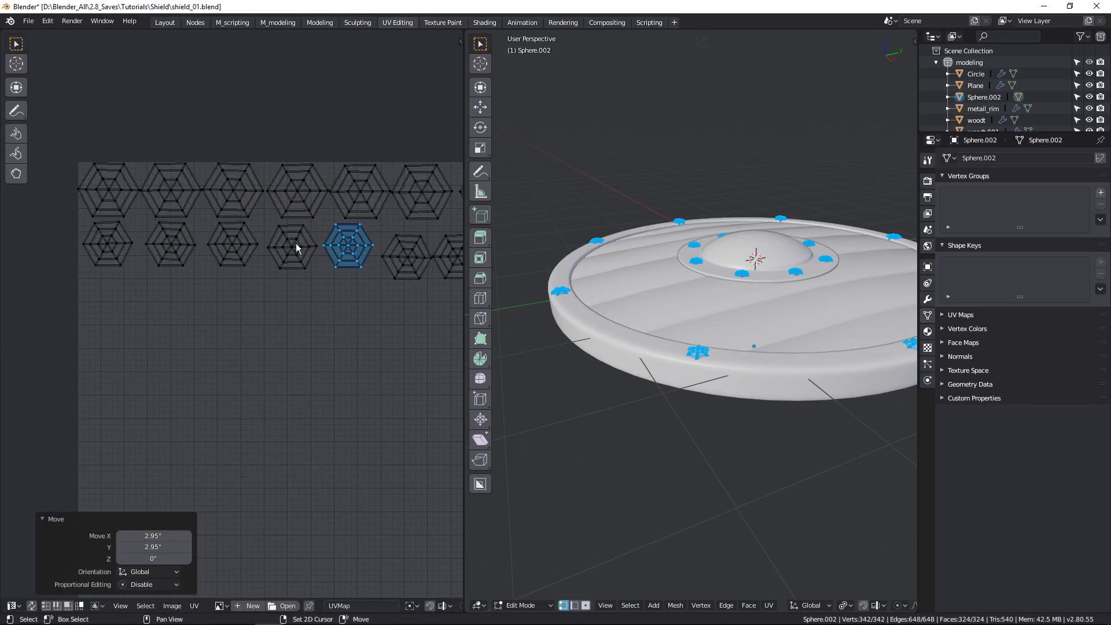
pyautogui.keyDown('shift'); pyautogui.click(293, 248); pyautogui.keyUp('shift')
pyautogui.keyDown('shift'); pyautogui.click(232, 244); pyautogui.keyUp('shift')
pyautogui.keyDown('shift'); pyautogui.click(168, 244); pyautogui.keyUp('shift')
pyautogui.press('g')
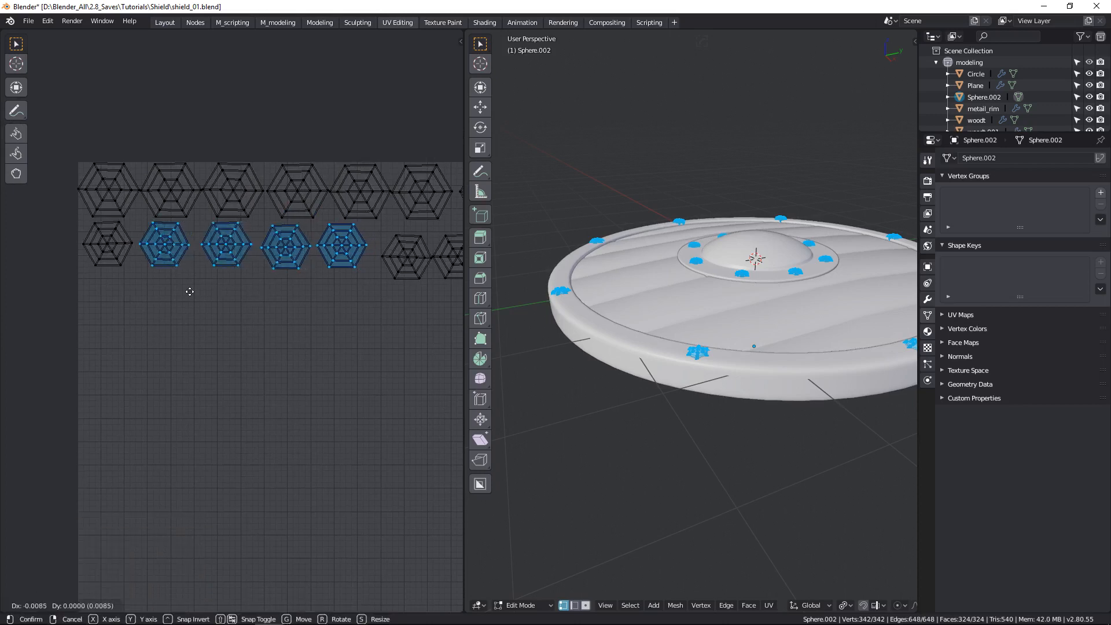
pyautogui.click(190, 292)
# Close the gaps before the second row's third and fourth islands by shifting the third to fifth, then the fourth and fifth, left.
pyautogui.keyDown('shift'); pyautogui.click(218, 250); pyautogui.keyUp('shift')
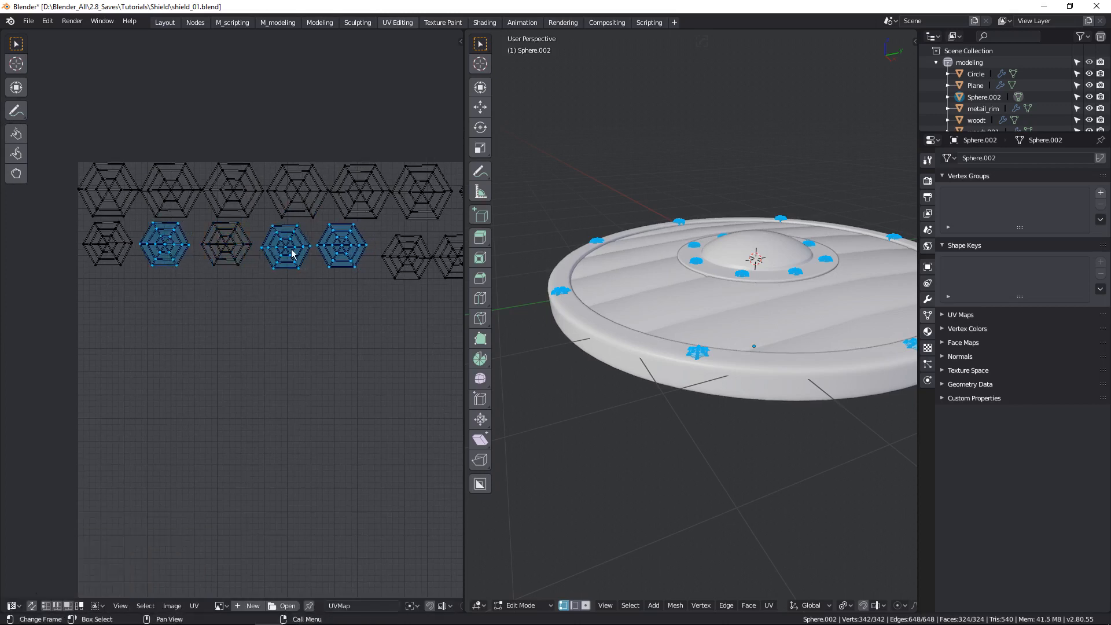
pyautogui.click(292, 250)
pyautogui.keyDown('shift'); pyautogui.click(333, 248); pyautogui.keyUp('shift')
pyautogui.keyDown('shift'); pyautogui.click(233, 249); pyautogui.keyUp('shift')
pyautogui.press('g')
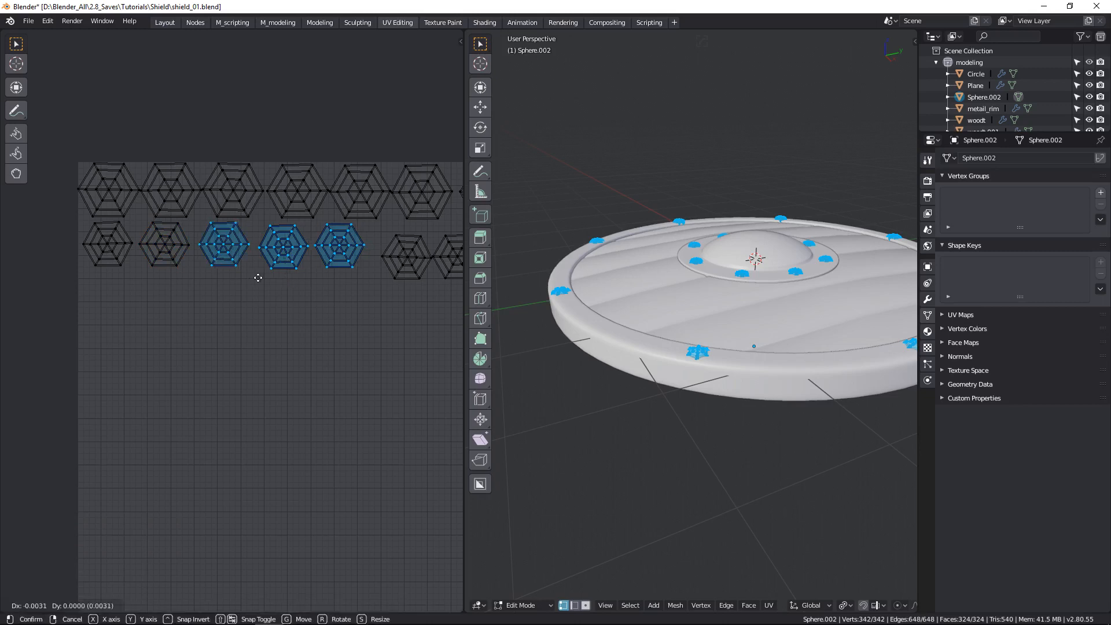
pyautogui.click(232, 288)
pyautogui.click(284, 255)
pyautogui.keyDown('shift'); pyautogui.click(336, 254); pyautogui.keyUp('shift')
pyautogui.press('g')
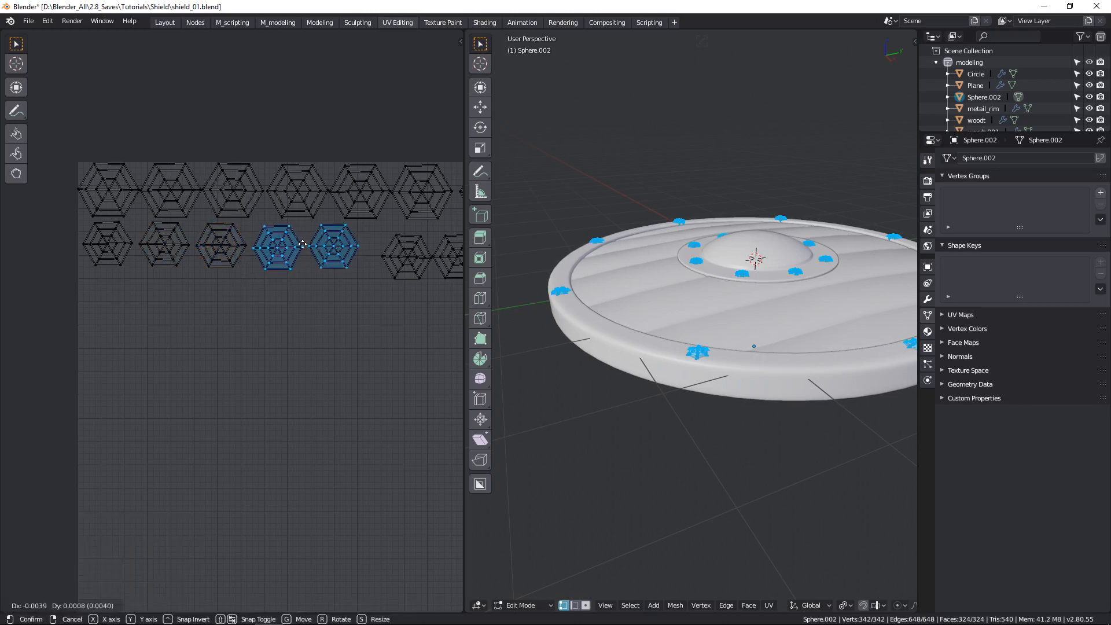
pyautogui.click(303, 246)
# Move the second row's last two islands individually up and left so they line up tightly with the row.
pyautogui.moveTo(423, 285); pyautogui.dragTo(244, 286, button='middle')
pyautogui.click(240, 276)
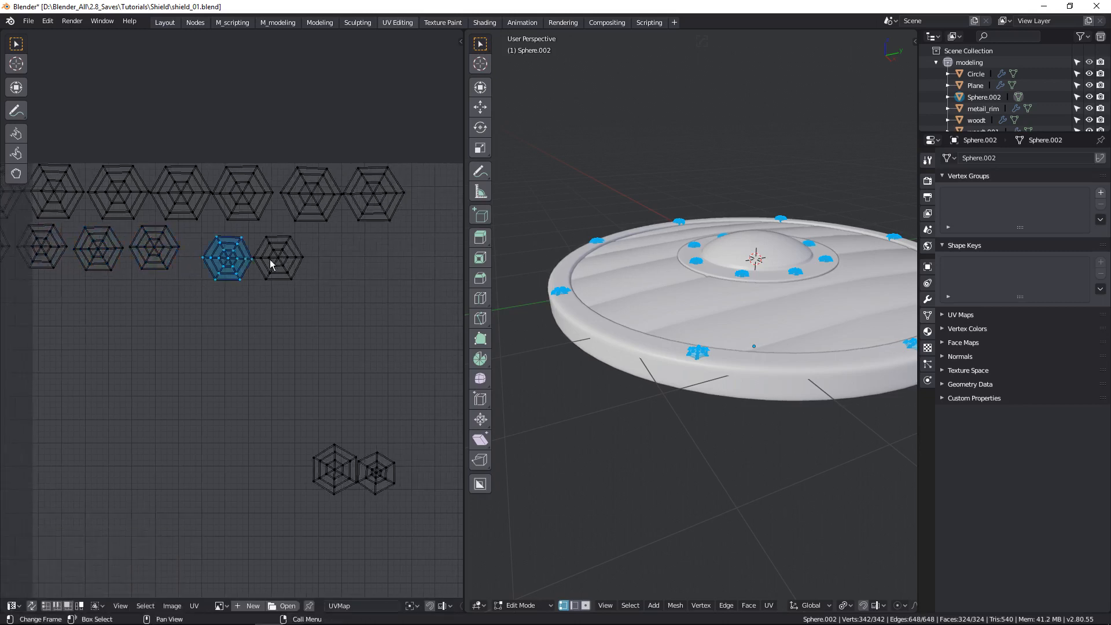
pyautogui.press('g')
pyautogui.click(197, 200)
pyautogui.click(284, 269)
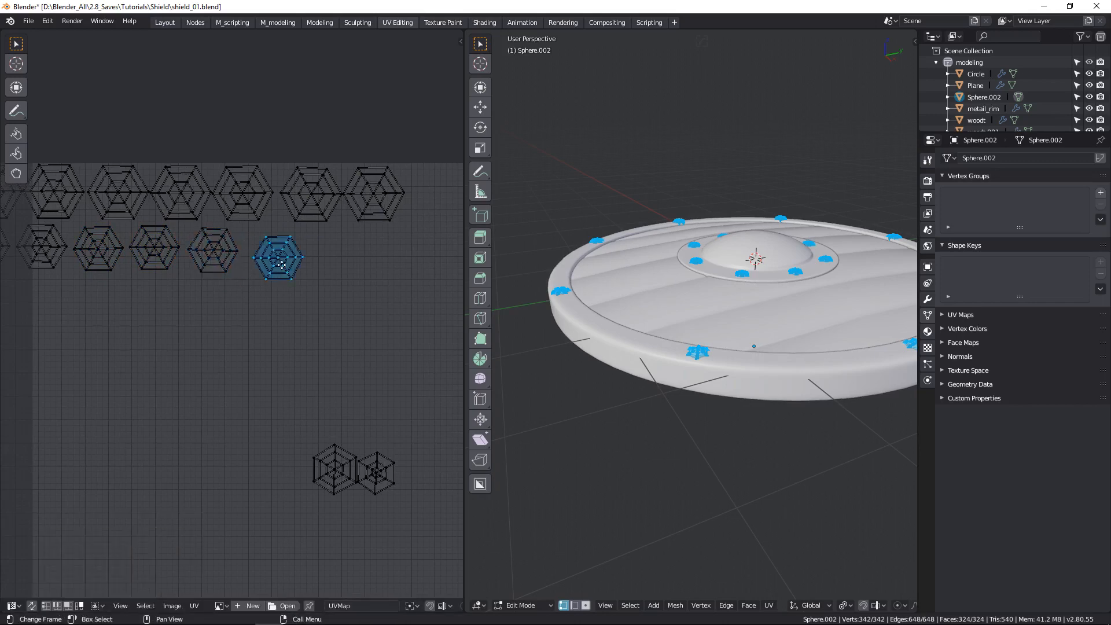
pyautogui.press('g')
pyautogui.click(290, 265)
# Move the larger island of the remaining side-by-side pair to the end of the second row, rotated 90° and tight against its neighbour.
pyautogui.scroll(-2, 298, 318)
pyautogui.moveTo(305, 330); pyautogui.dragTo(268, 293, button='middle')
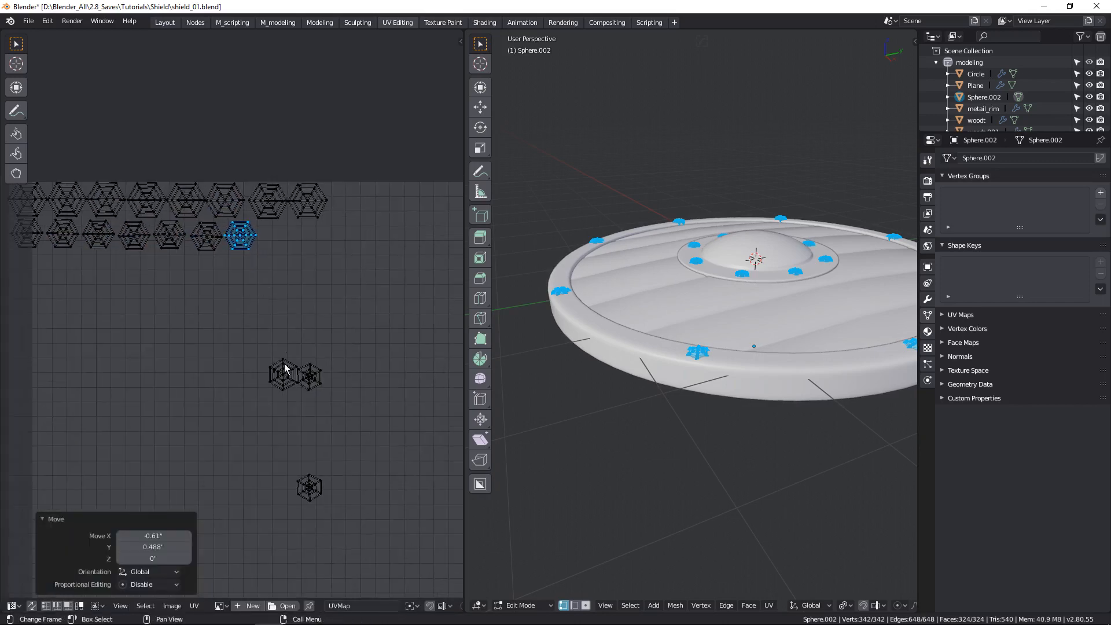
pyautogui.scroll(2, 286, 367)
pyautogui.click(285, 373)
pyautogui.press('g')
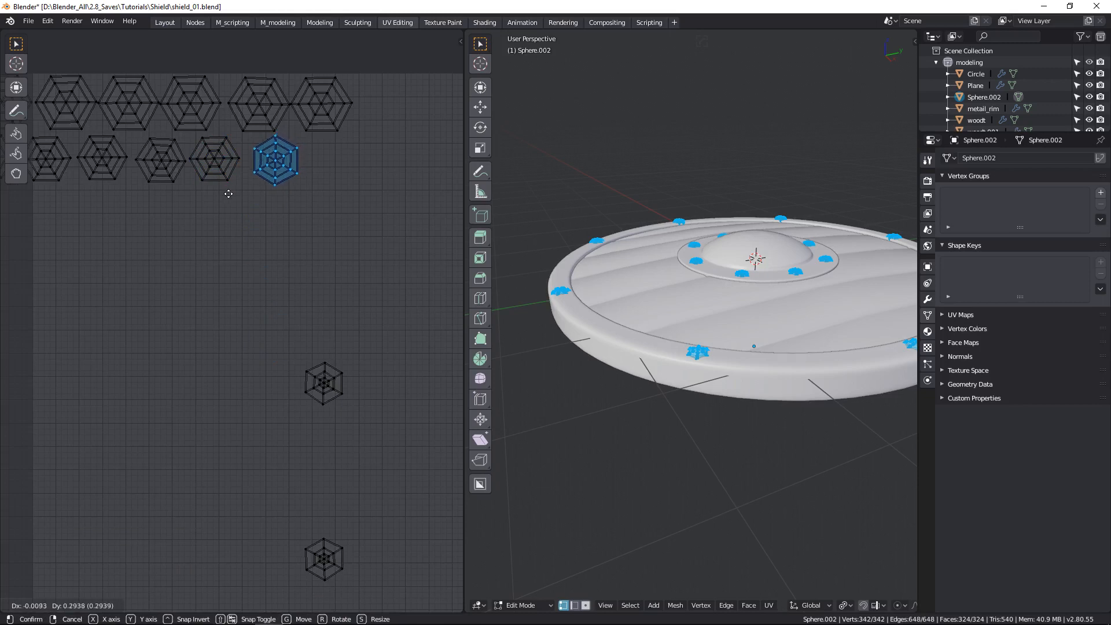
pyautogui.click(228, 195)
pyautogui.write('r90')
pyautogui.click(228, 196)
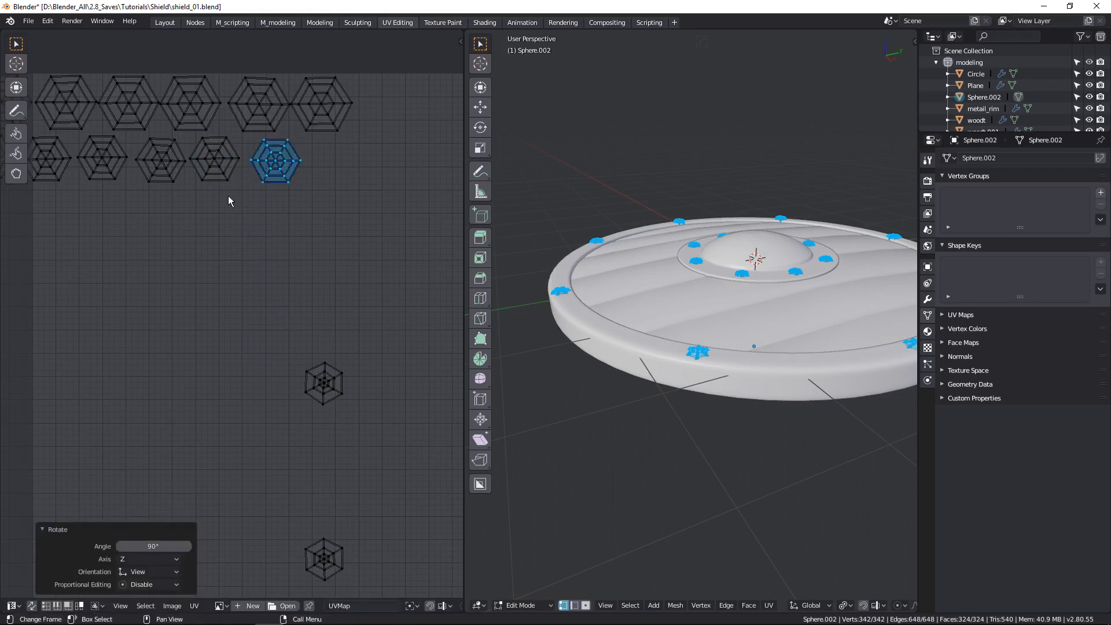
pyautogui.press('g')
pyautogui.click(171, 204)
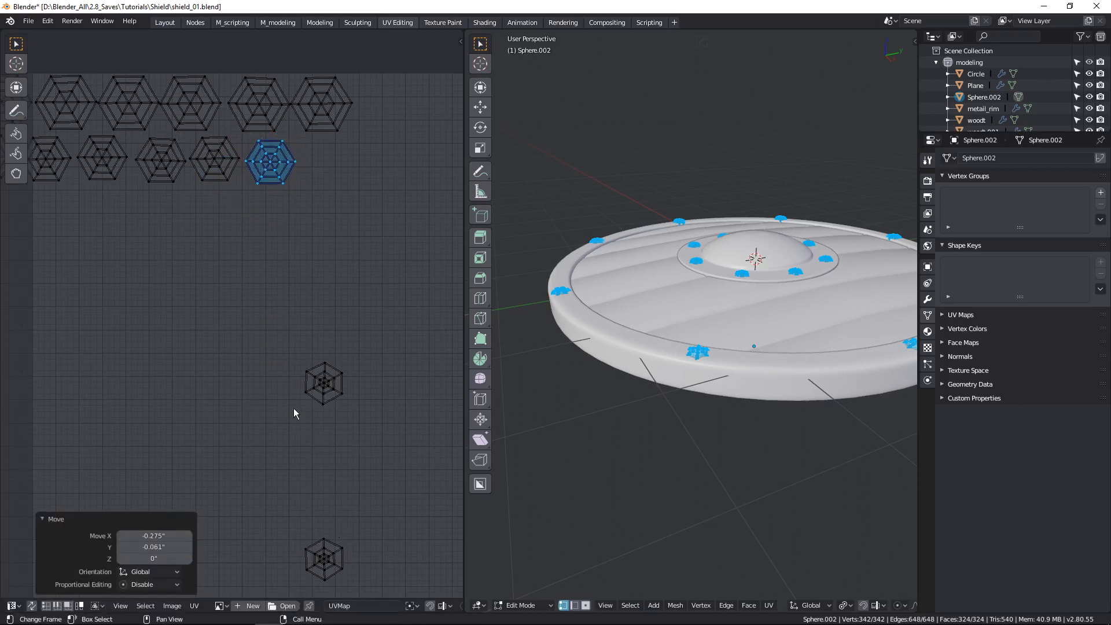
# Move the upper of the two remaining small rivet islands to the end of the second row and rotate it 90°.
pyautogui.click(321, 398)
pyautogui.press('g')
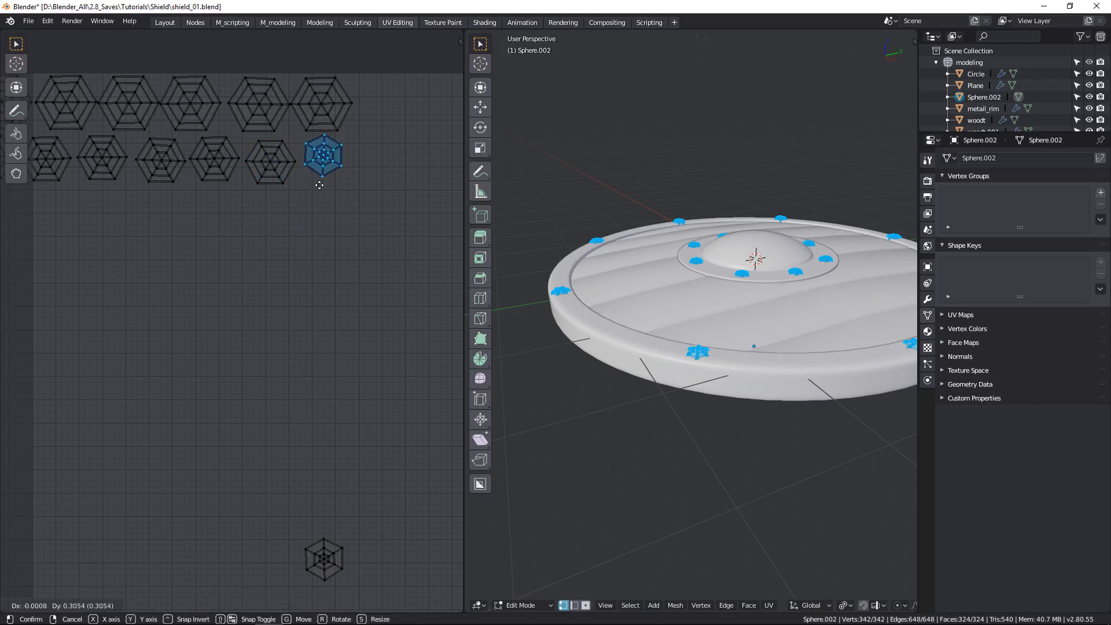
pyautogui.click(305, 250)
pyautogui.write('r90')
pyautogui.press('Return')
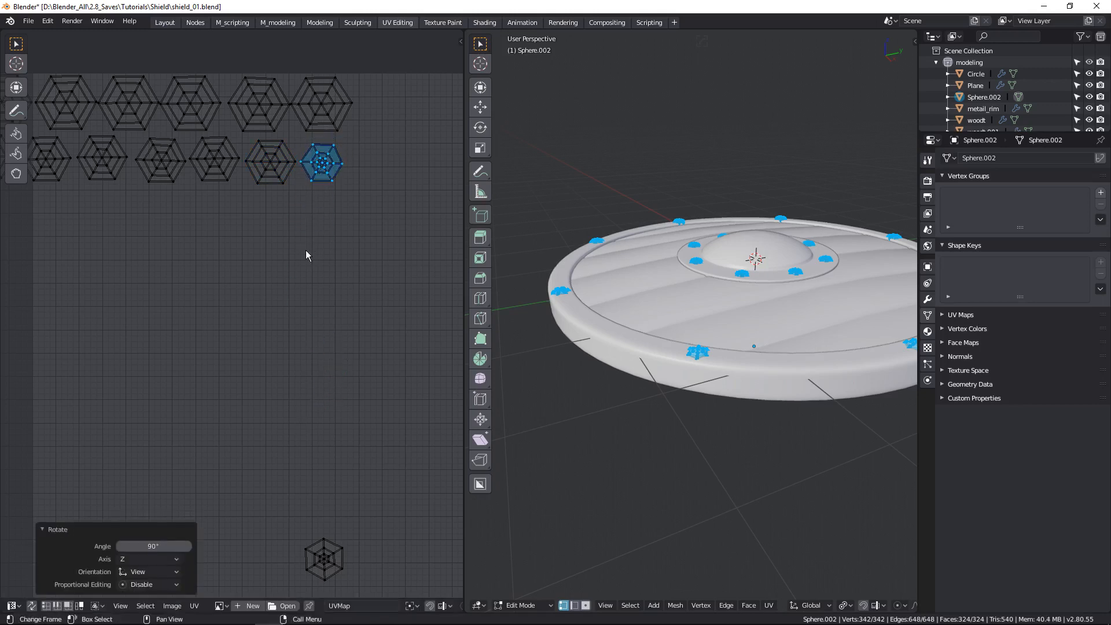
# Move the last loose rivet island to the end of the second row, rotated 90° and tucked against its neighbour.
pyautogui.click(327, 559)
pyautogui.press('g')
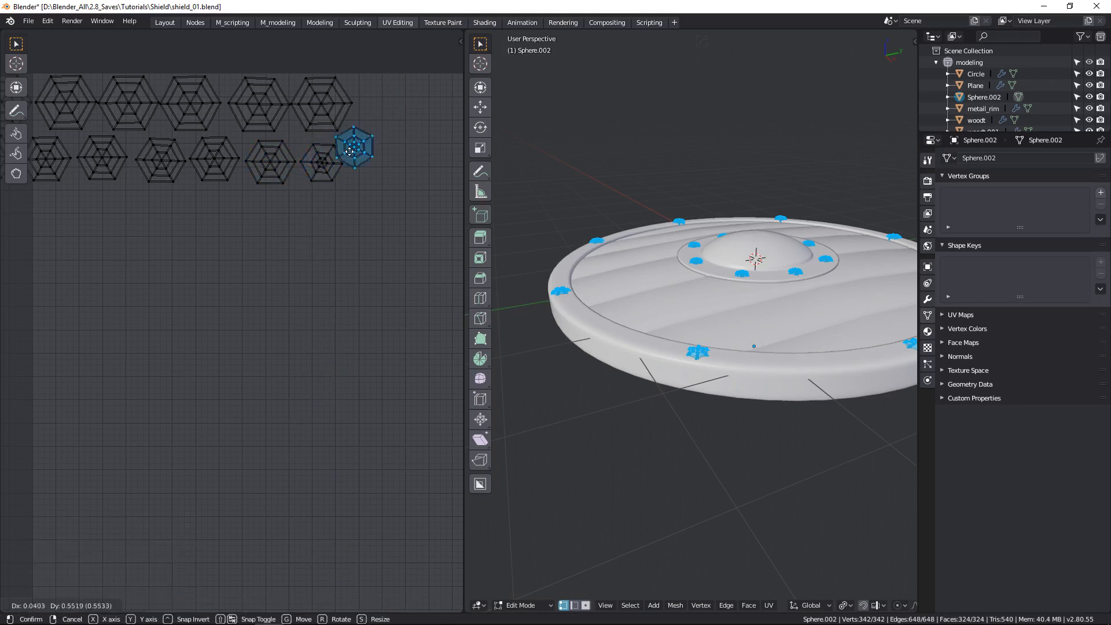
pyautogui.click(245, 50)
pyautogui.write('r')
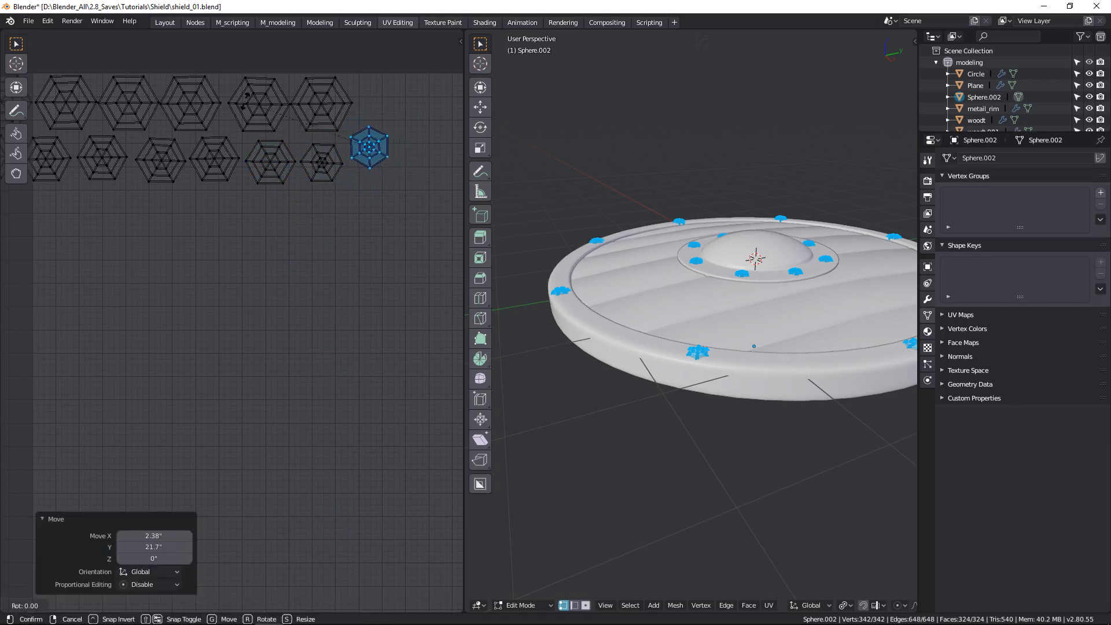
pyautogui.write('90')
pyautogui.press('Return')
pyautogui.press('g')
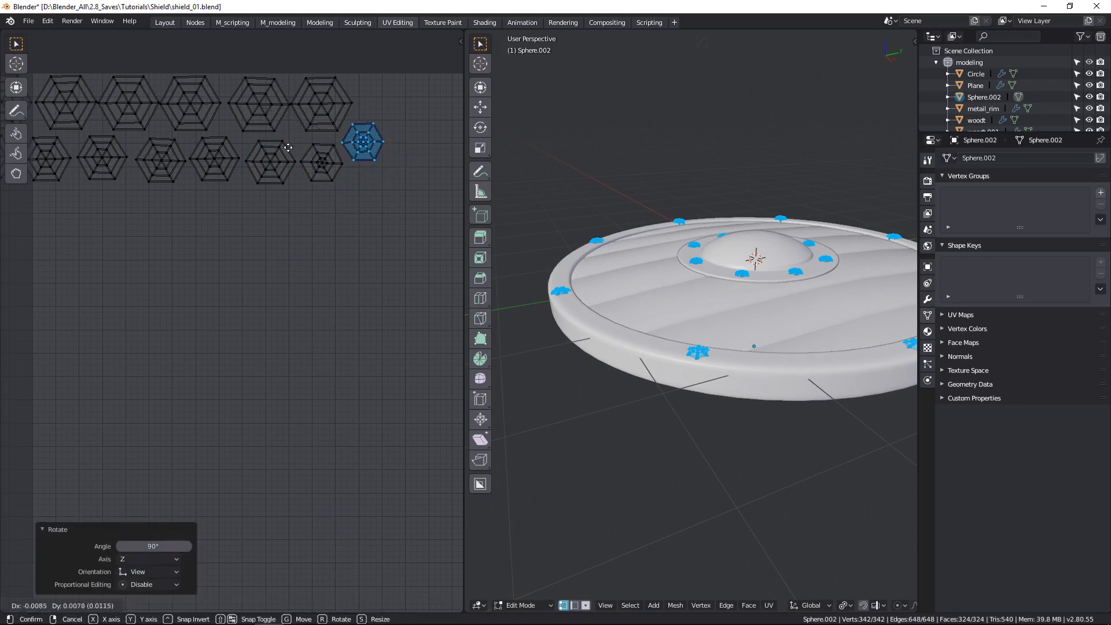
pyautogui.click(318, 173)
# Scale all the rivet islands down together and fit them into the upper-left corner of the UV square.
pyautogui.scroll(-4, 342, 327)
pyautogui.press('a')
pyautogui.press('s')
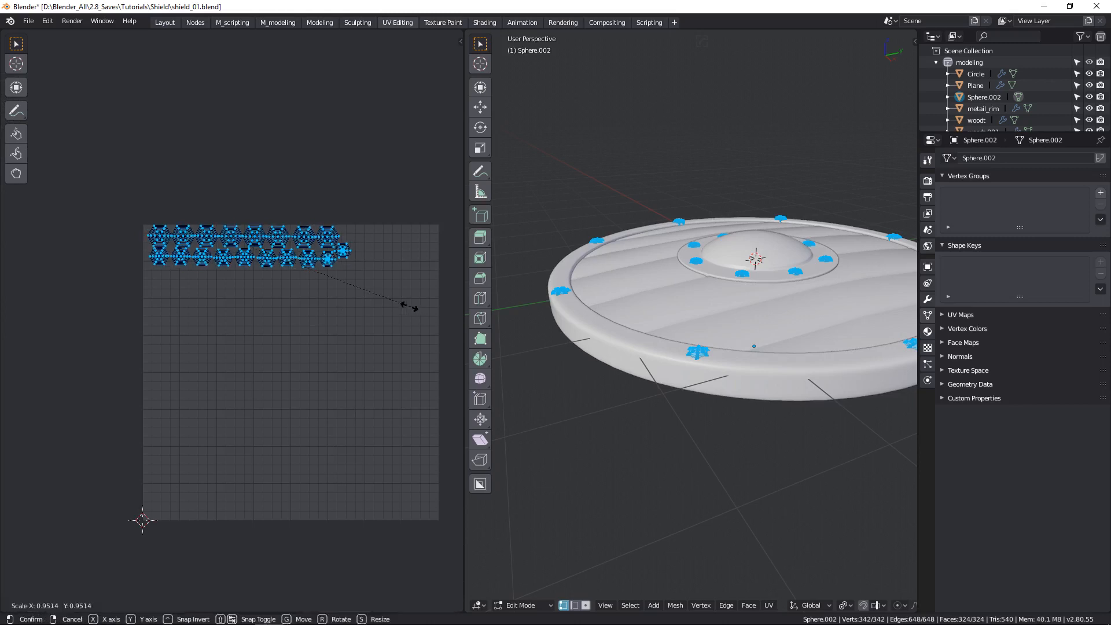
pyautogui.click(363, 288)
pyautogui.press('g')
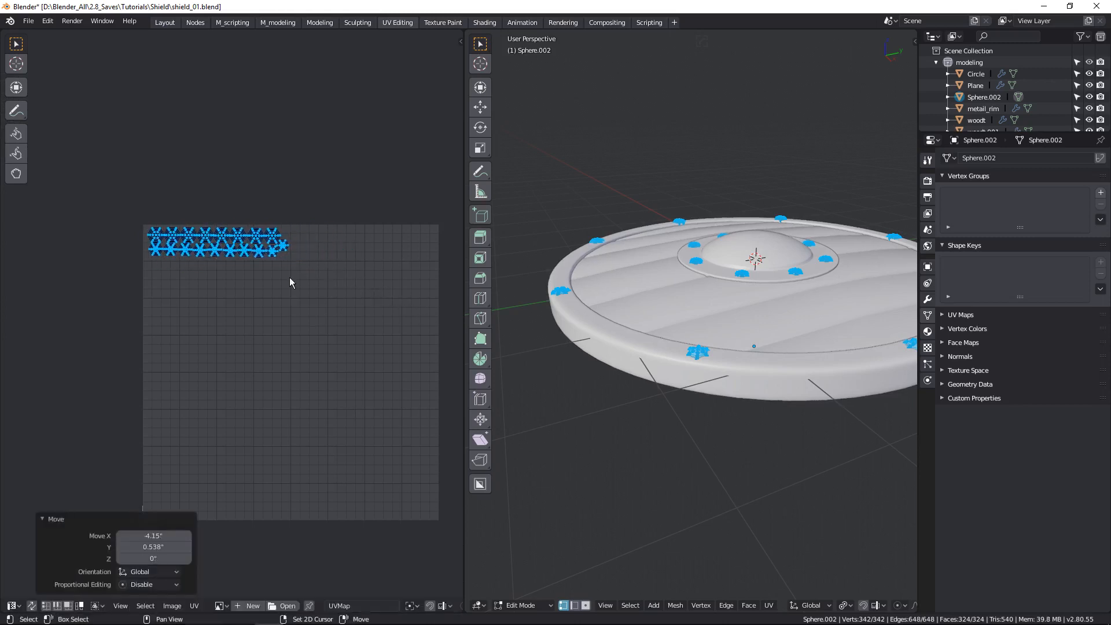
pyautogui.click(306, 292)
pyautogui.press('s')
pyautogui.rightClick(343, 270)
pyautogui.press('g')
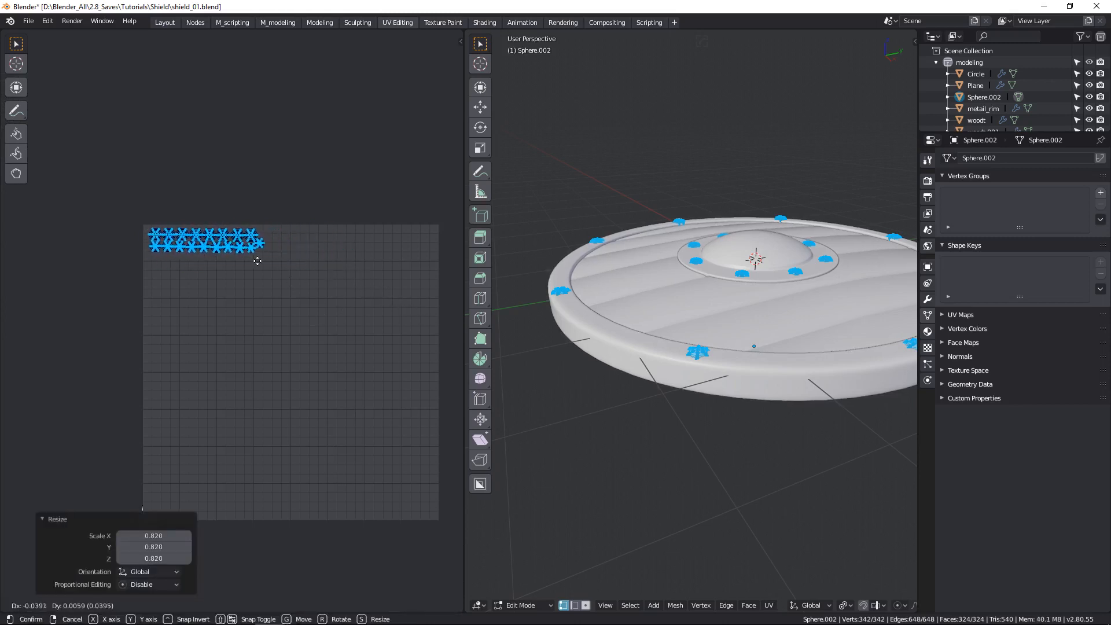
pyautogui.click(271, 254)
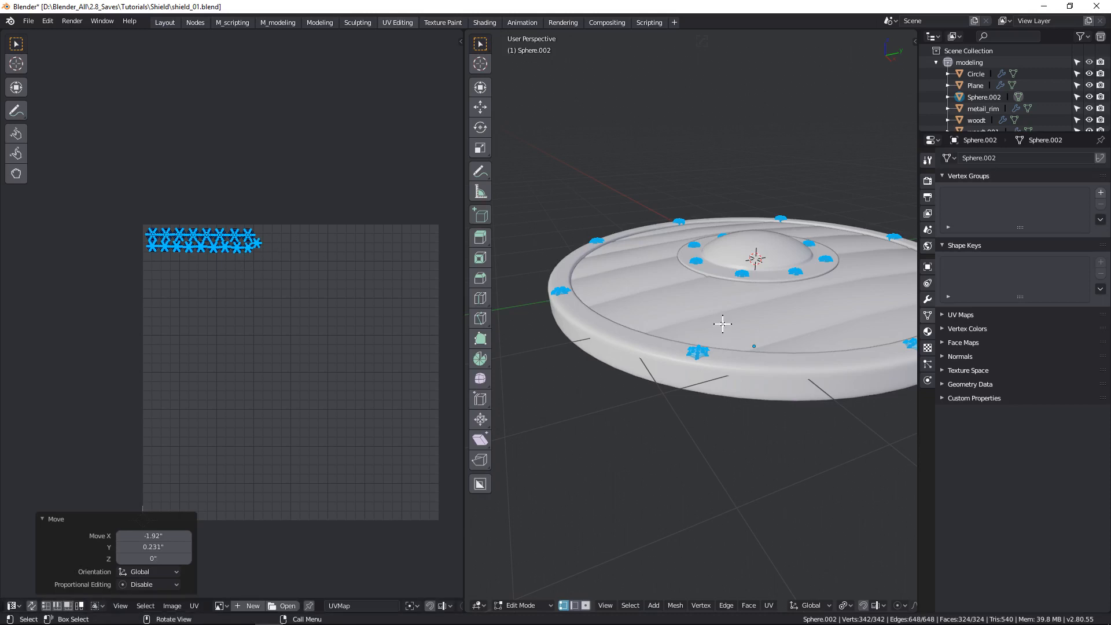
# Leave Edit Mode and hide the rivets object, exposing the shield's outer edge.
pyautogui.scroll(-2, 723, 323)
pyautogui.press('Tab')
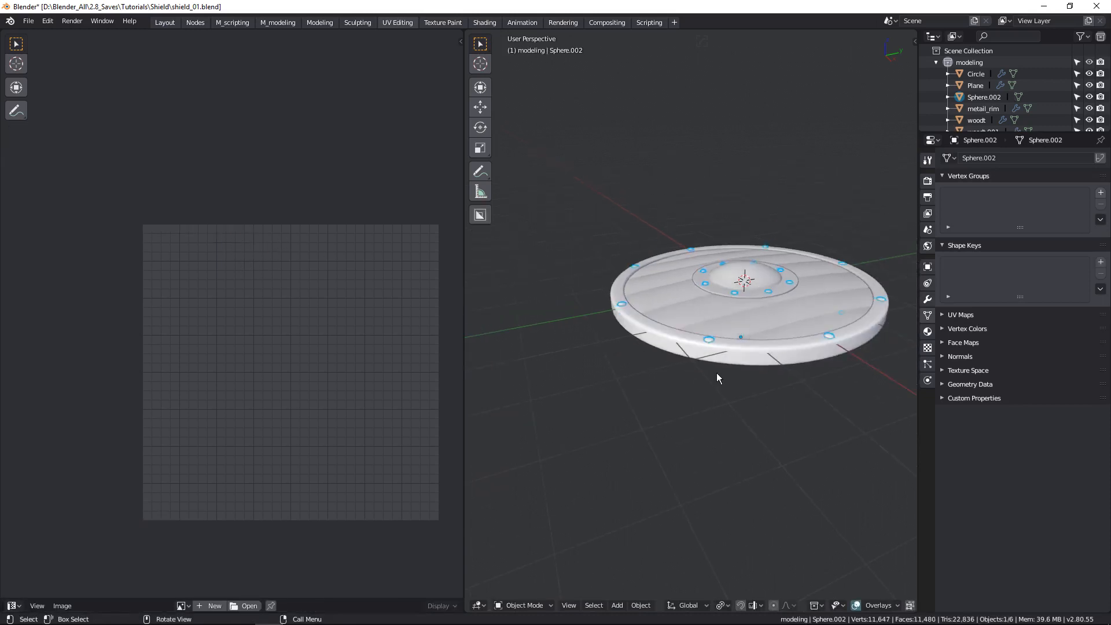
pyautogui.press('h')
pyautogui.moveTo(716, 373); pyautogui.dragTo(723, 341, button='middle')
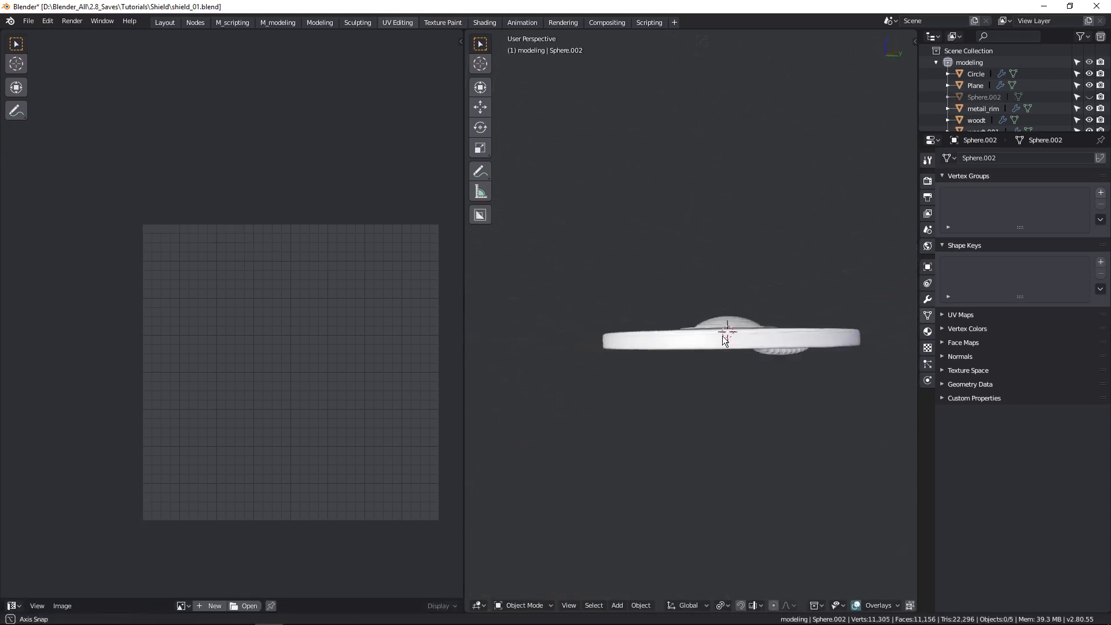
pyautogui.scroll(1, 782, 311)
pyautogui.scroll(2, 762, 325)
pyautogui.scroll(-3, 734, 367)
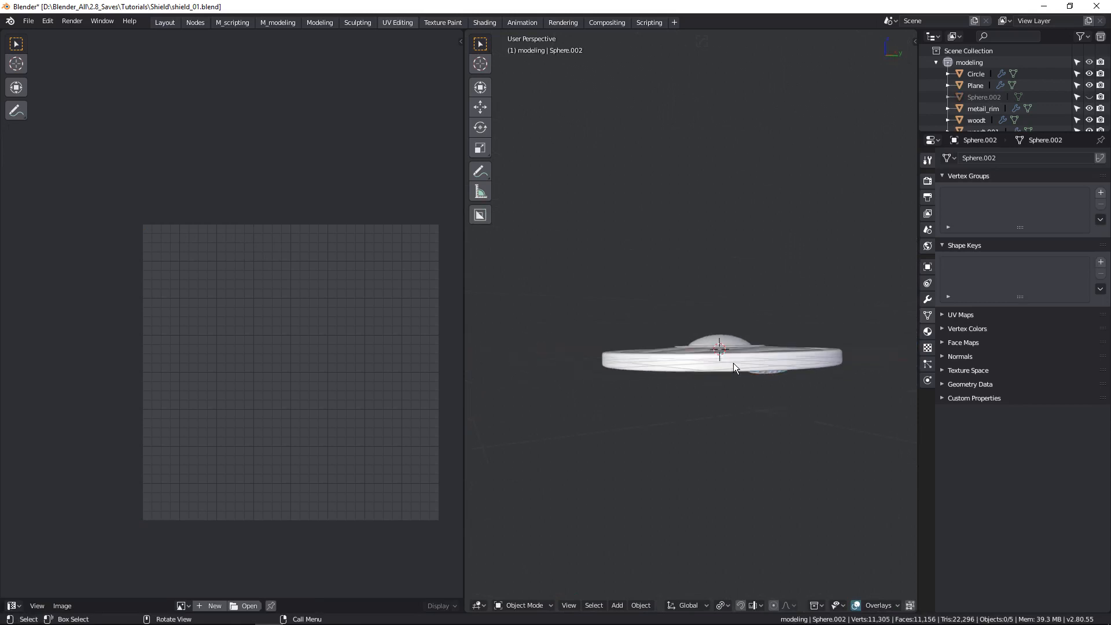
# Isolate the metail_rim object in local view and enter Edit Mode with edge selection.
pyautogui.click(734, 362)
pyautogui.press('/')
pyautogui.press('/')
pyautogui.moveTo(734, 363); pyautogui.dragTo(740, 385, button='middle')
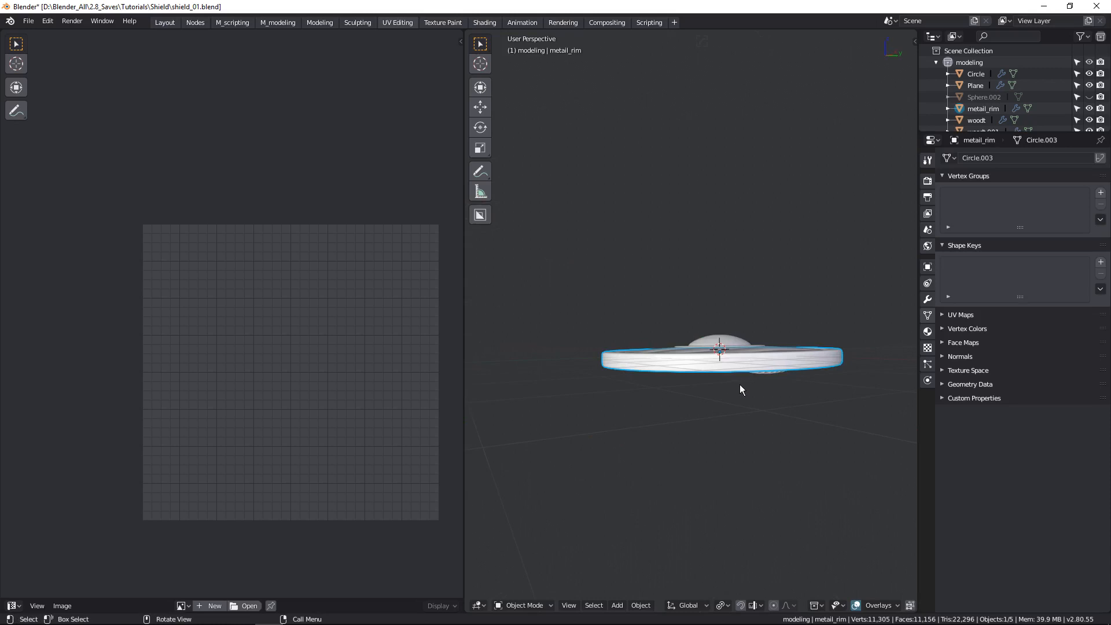
pyautogui.press('/')
pyautogui.moveTo(735, 313); pyautogui.dragTo(829, 338, button='middle')
pyautogui.scroll(6, 823, 323)
pyautogui.press('Tab')
pyautogui.scroll(3, 770, 297)
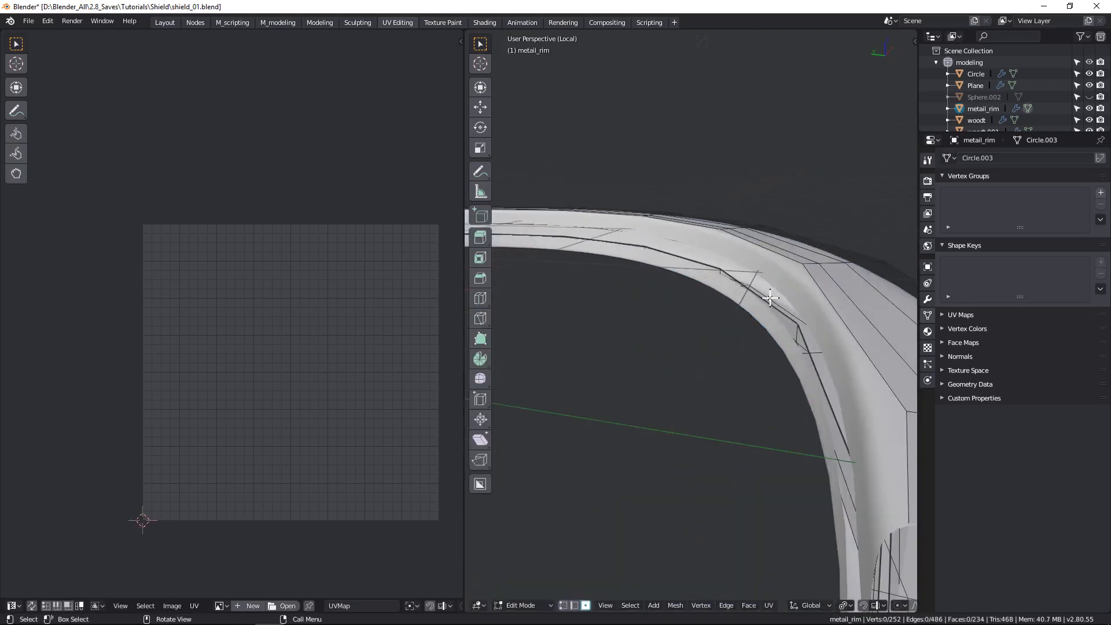
pyautogui.moveTo(779, 303); pyautogui.dragTo(813, 363, button='middle')
pyautogui.moveTo(806, 322); pyautogui.dragTo(738, 338, button='middle')
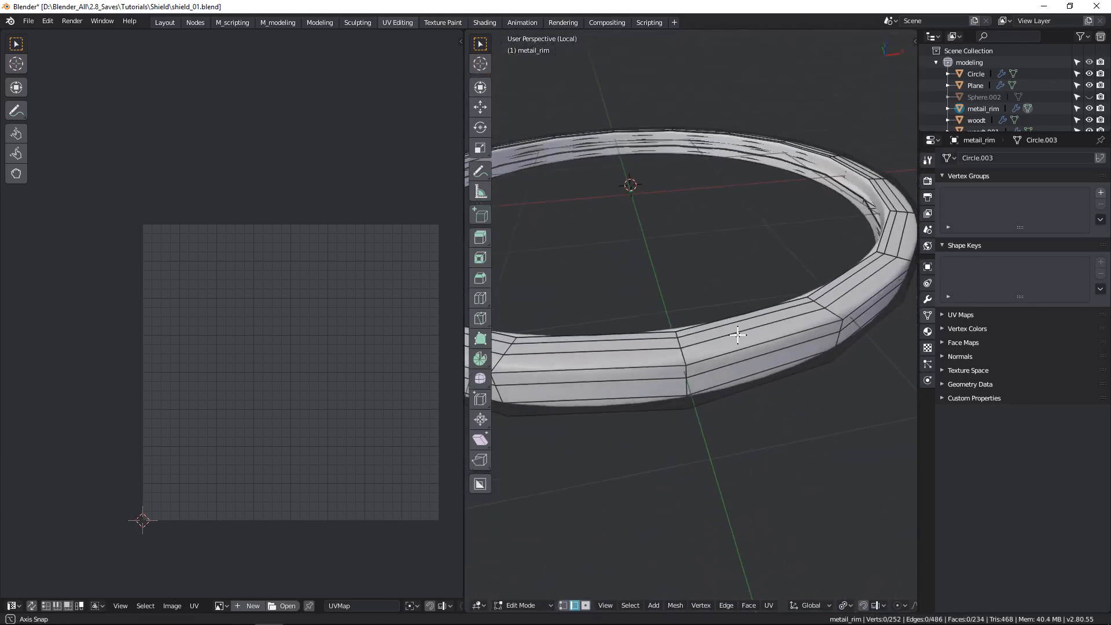
# Try unwrapping the whole rim without any seams.
pyautogui.scroll(-2, 739, 341)
pyautogui.press('a')
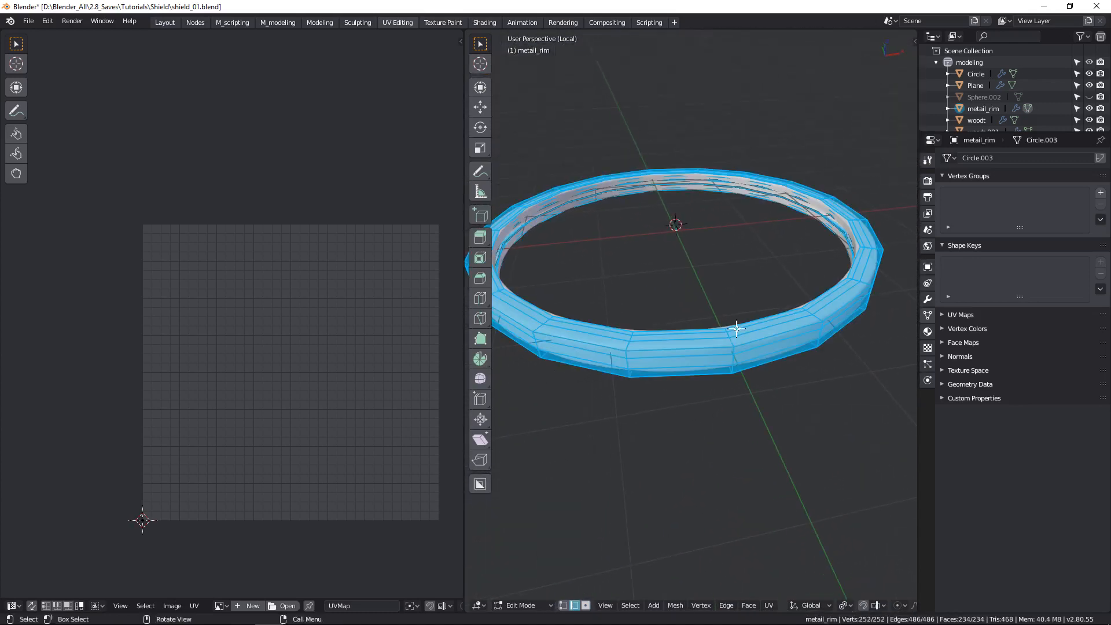
pyautogui.press('u')
pyautogui.click(682, 261)
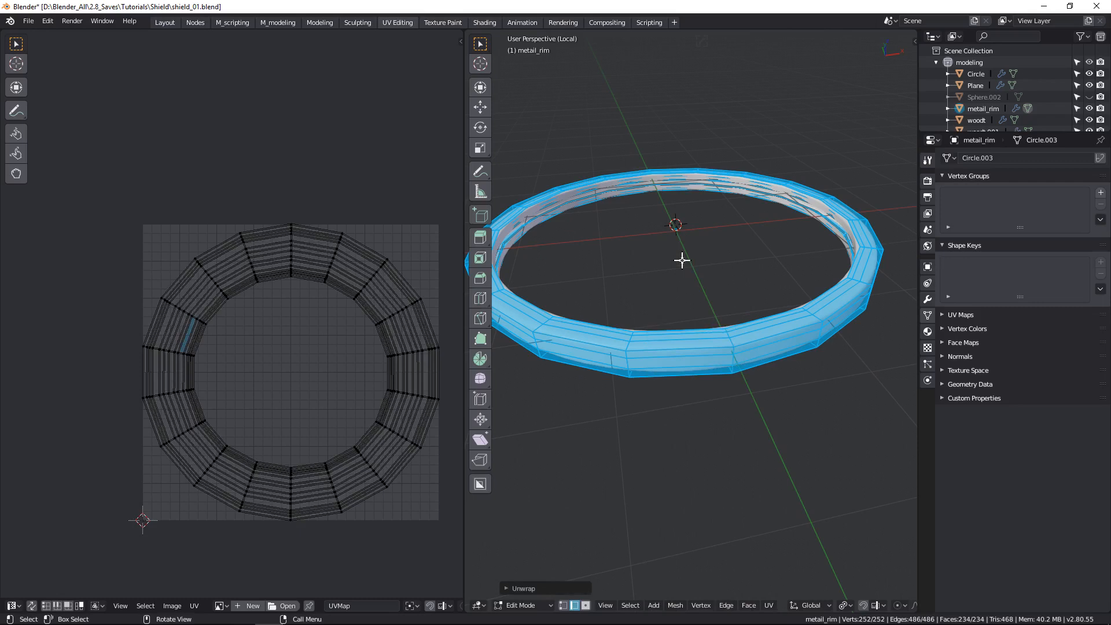
pyautogui.moveTo(675, 295); pyautogui.dragTo(661, 344, button='middle')
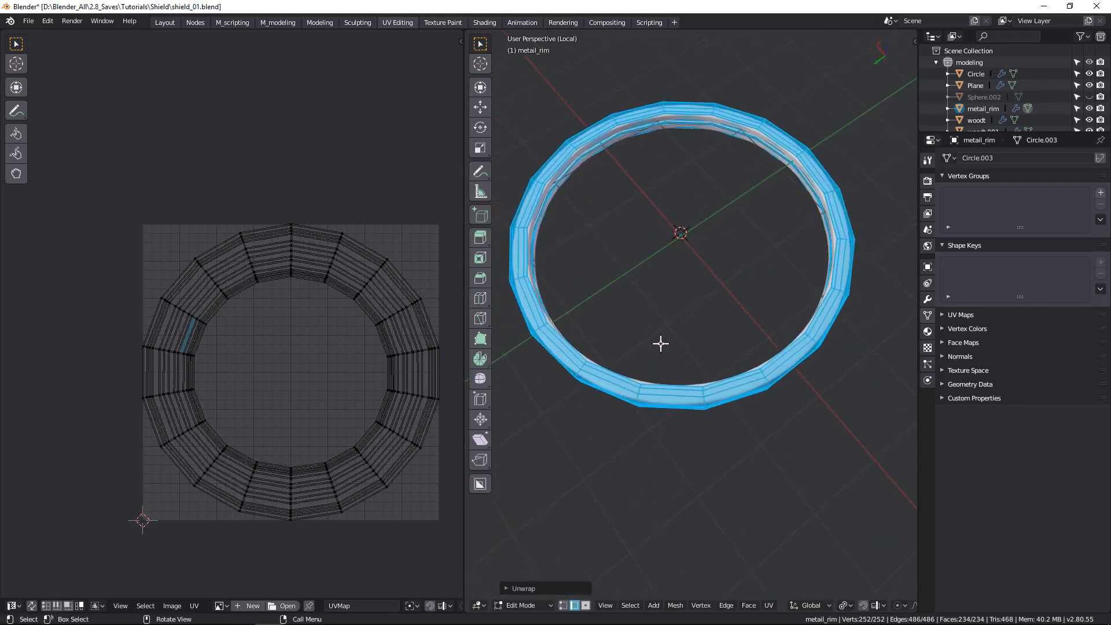
# In top view, mark the cross-section edge loop at the rim's +Y end as a seam.
pyautogui.press('KP_7')
pyautogui.scroll(-2, 672, 338)
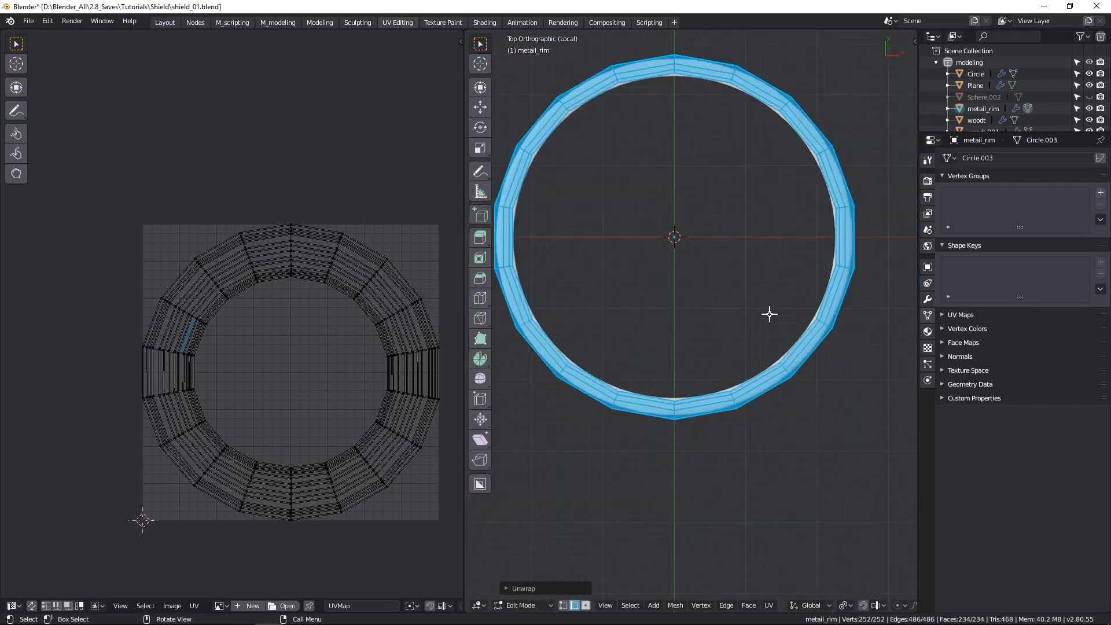
pyautogui.scroll(2, 692, 149)
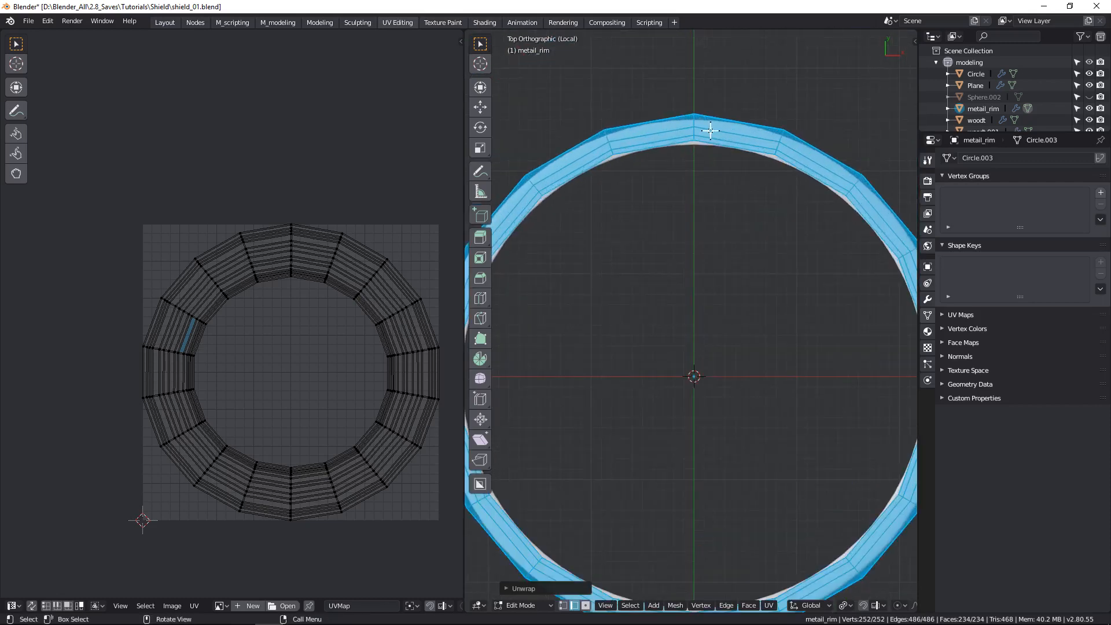
pyautogui.keyDown('alt'); pyautogui.click(696, 123); pyautogui.keyUp('alt')
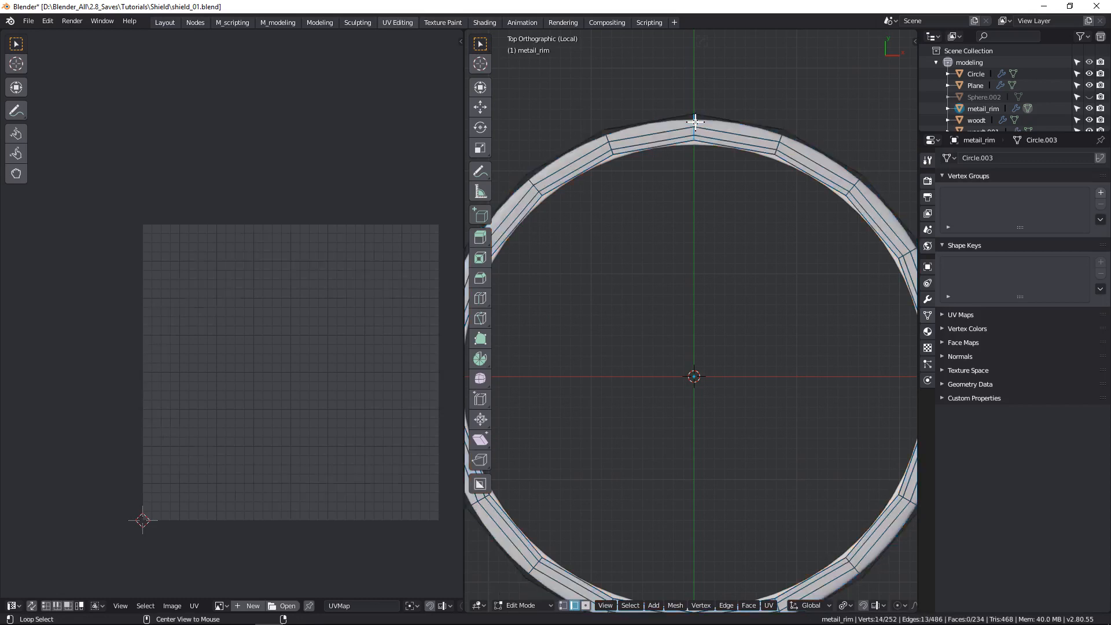
pyautogui.scroll(-3, 708, 174)
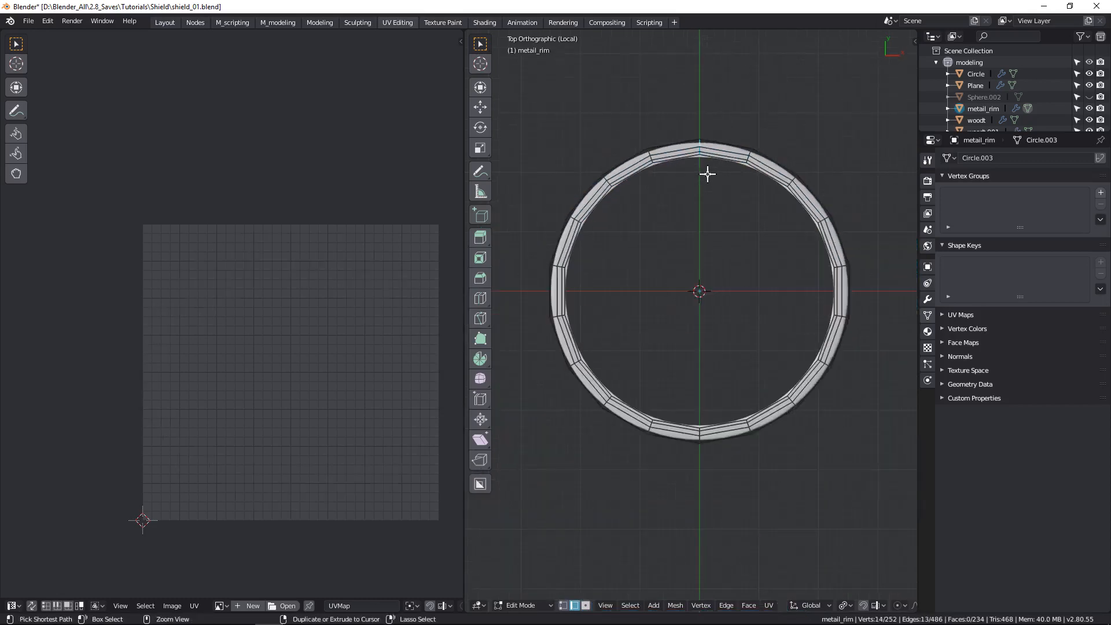
pyautogui.hotkey('ctrl', 'e')
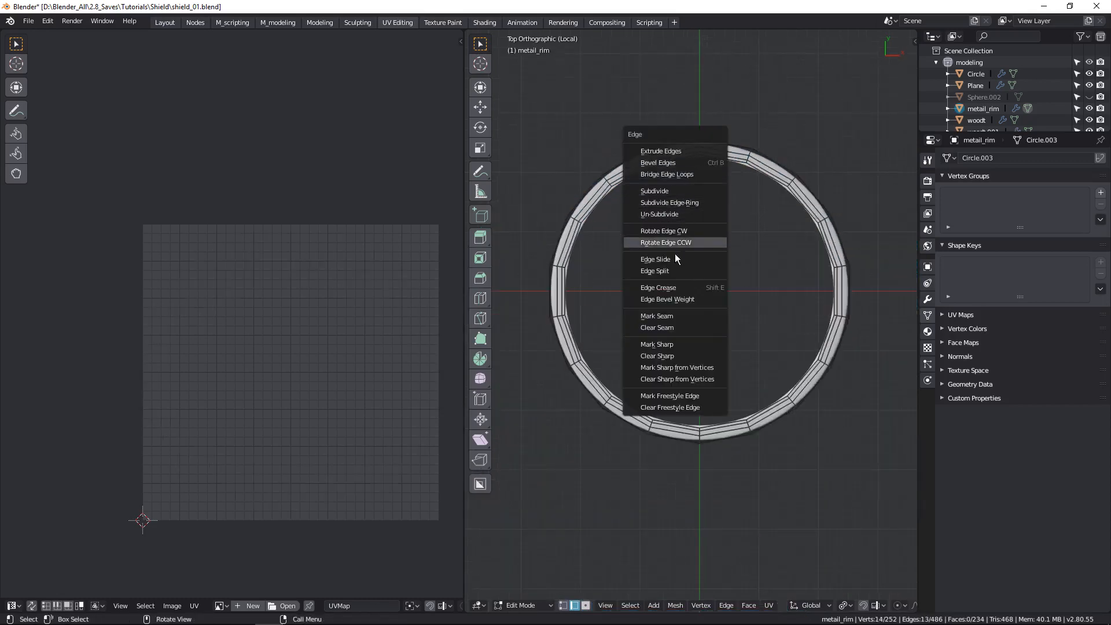
pyautogui.click(665, 316)
# Unwrap the whole rim using the single seam and inspect the resulting UV strip.
pyautogui.press('a')
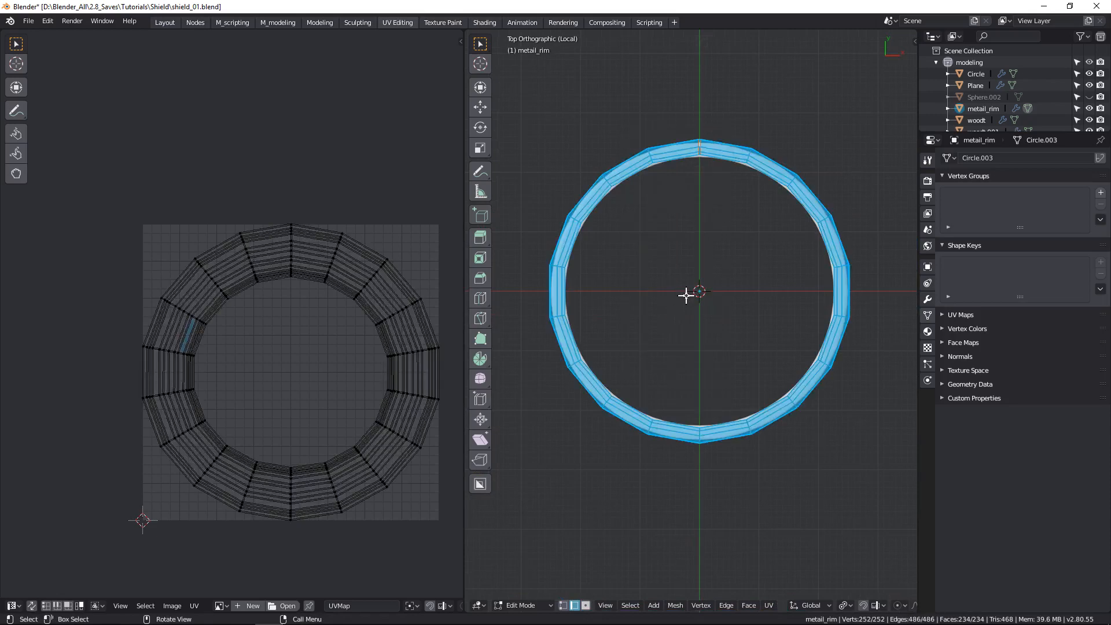
pyautogui.press('u')
pyautogui.click(643, 260)
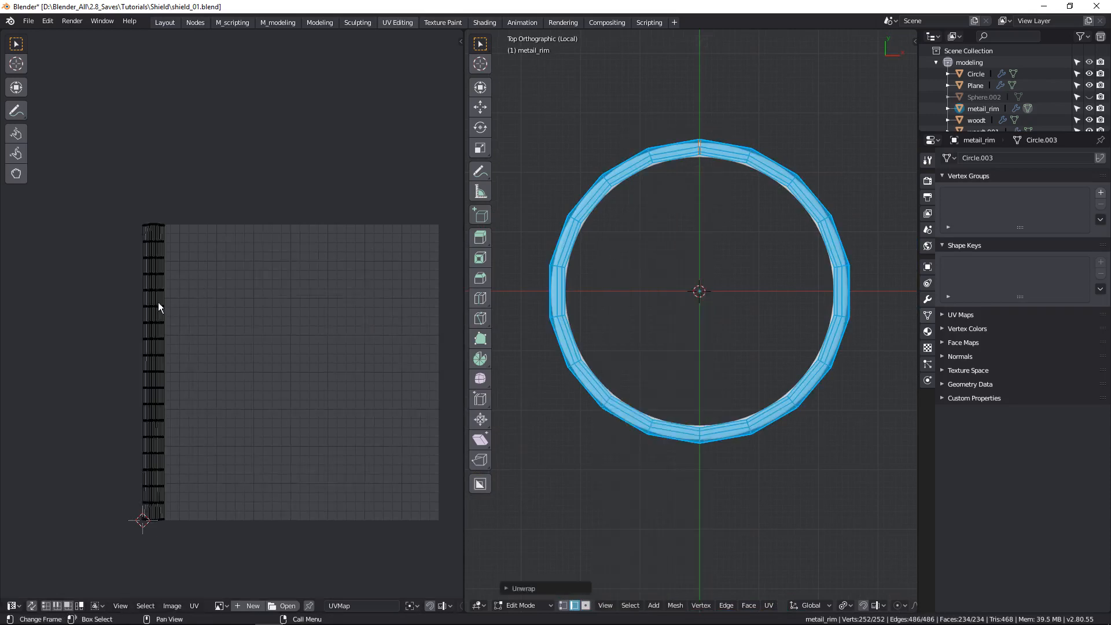
pyautogui.scroll(6, 158, 302)
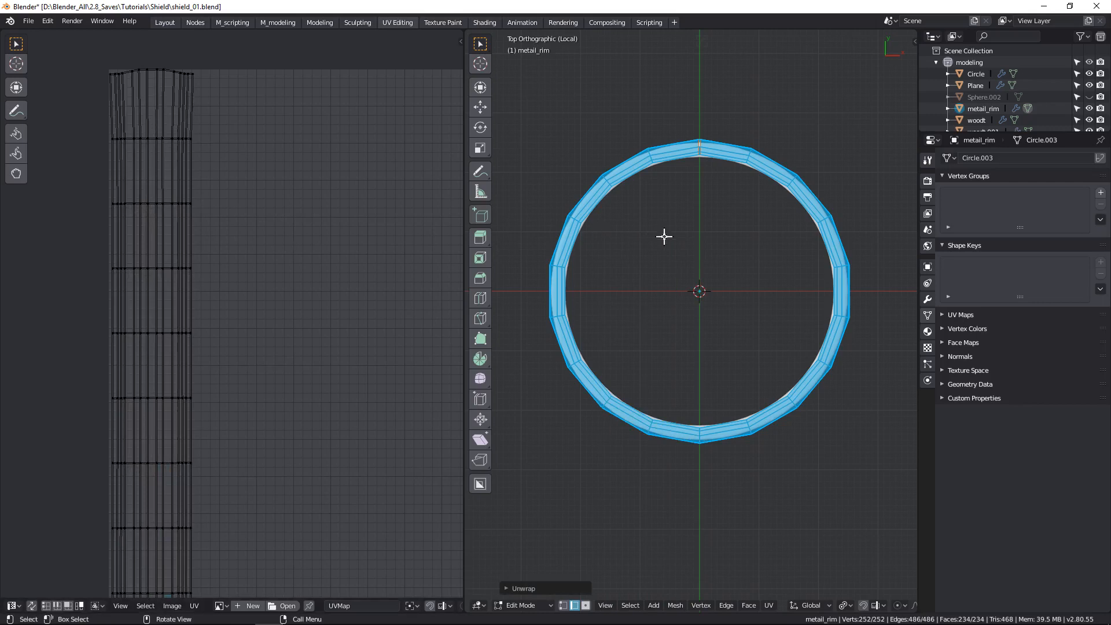
pyautogui.moveTo(766, 231); pyautogui.dragTo(712, 164, button='middle')
pyautogui.scroll(2, 167, 168)
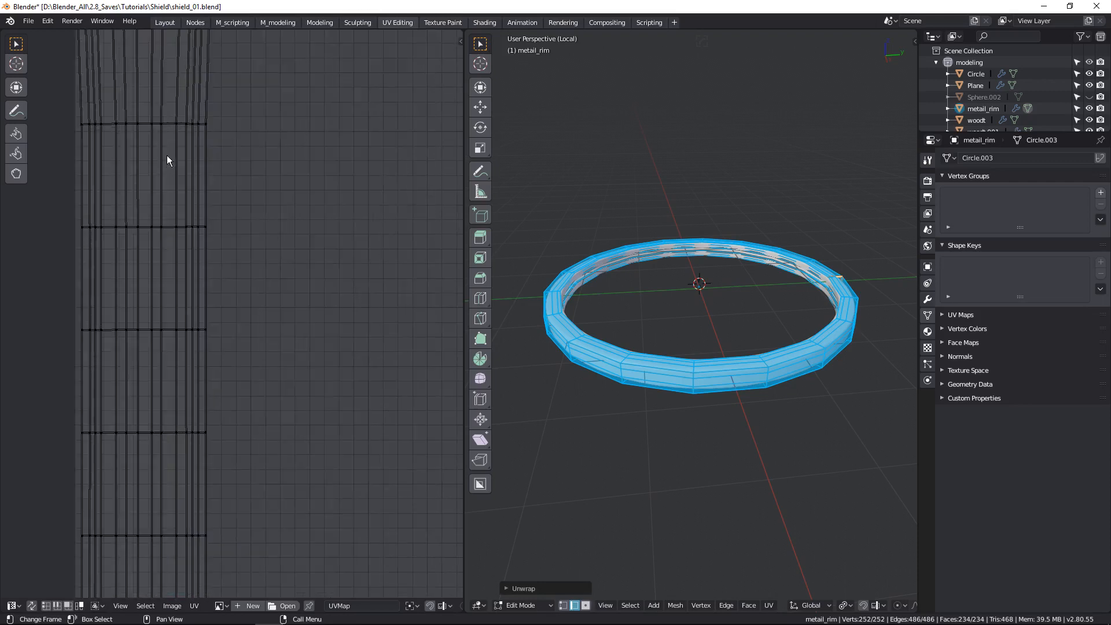
pyautogui.scroll(-7, 182, 173)
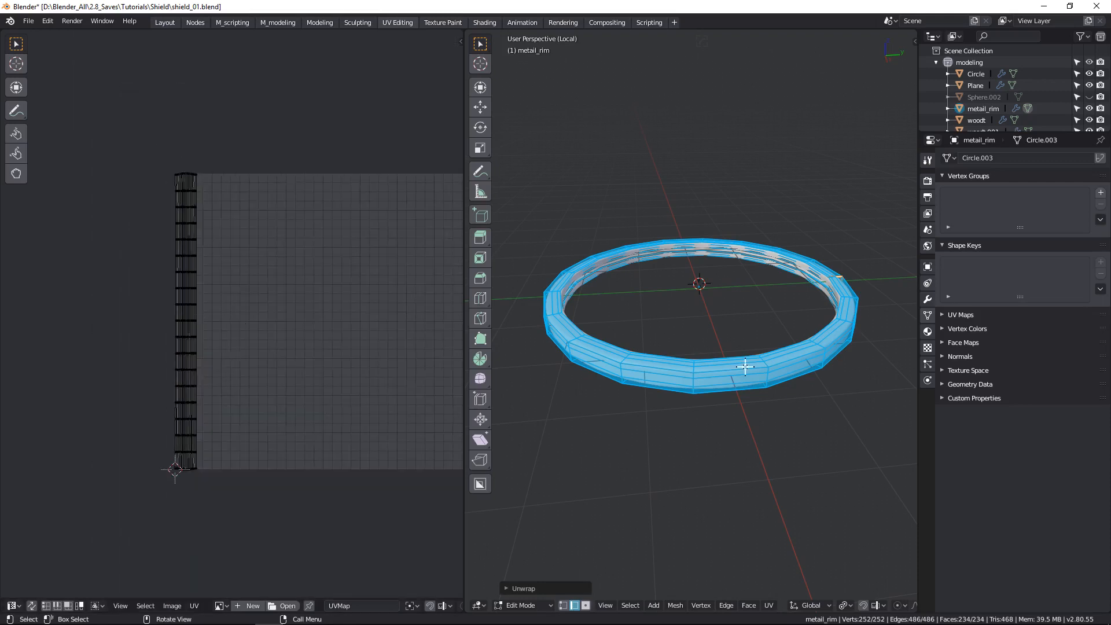
# Mark the cross-section edge loop at the rim's opposite, -Y end as a second seam.
pyautogui.moveTo(729, 374); pyautogui.dragTo(712, 434, button='middle')
pyautogui.press('KP_7')
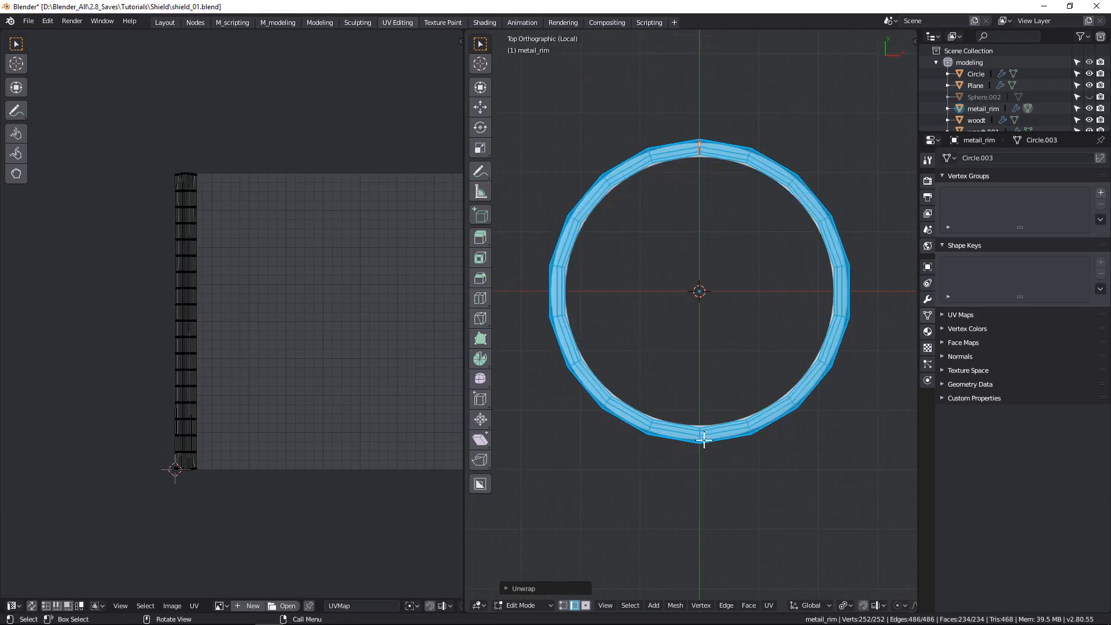
pyautogui.scroll(3, 704, 440)
pyautogui.keyDown('alt'); pyautogui.click(688, 426); pyautogui.keyUp('alt')
pyautogui.scroll(3, 689, 424)
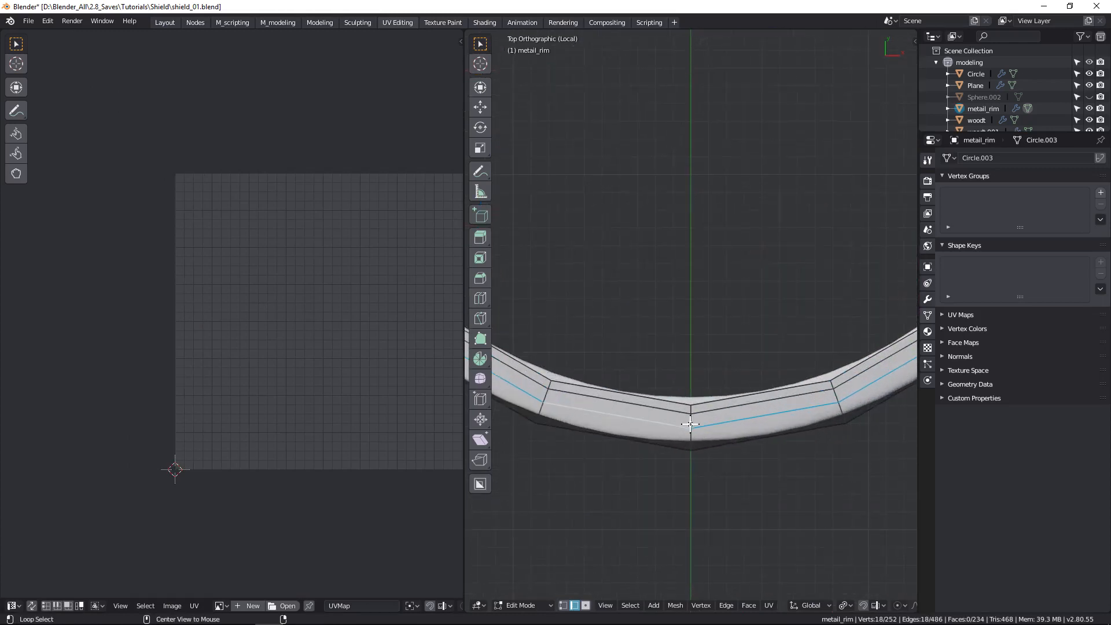
pyautogui.keyDown('alt'); pyautogui.click(689, 424); pyautogui.keyUp('alt')
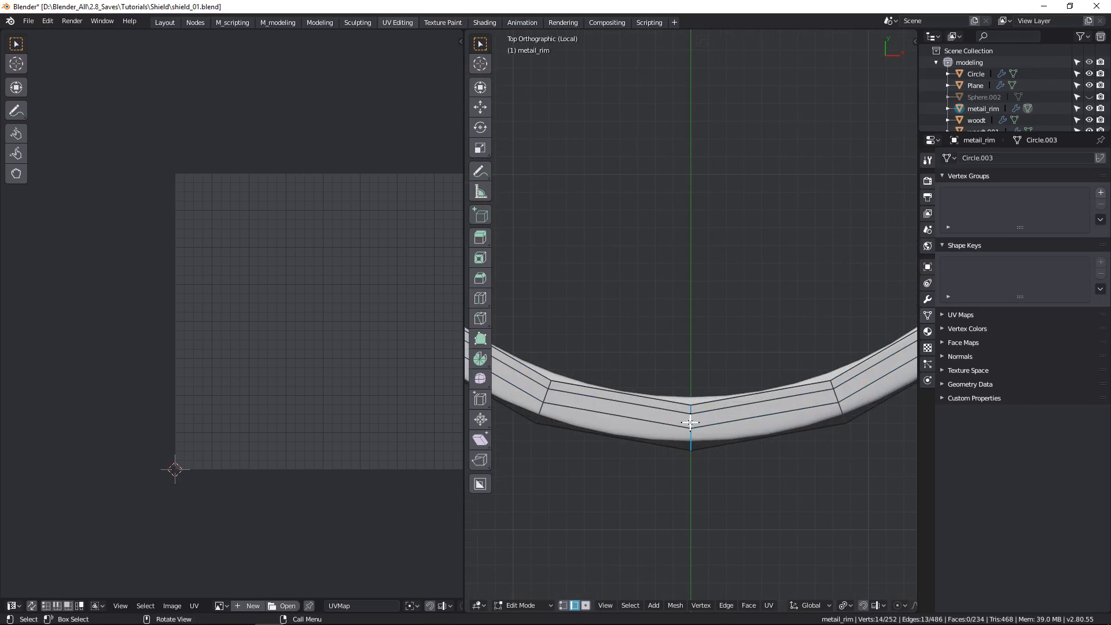
pyautogui.hotkey('ctrl', 'e')
pyautogui.click(690, 423)
# Select the whole rim in Edit Mode and unwrap it again using both seams.
pyautogui.scroll(-7, 690, 423)
pyautogui.keyDown('shift'); pyautogui.moveTo(686, 373); pyautogui.dragTo(688, 425, button='middle'); pyautogui.keyUp('shift')
pyautogui.press('Tab')
pyautogui.click(694, 332)
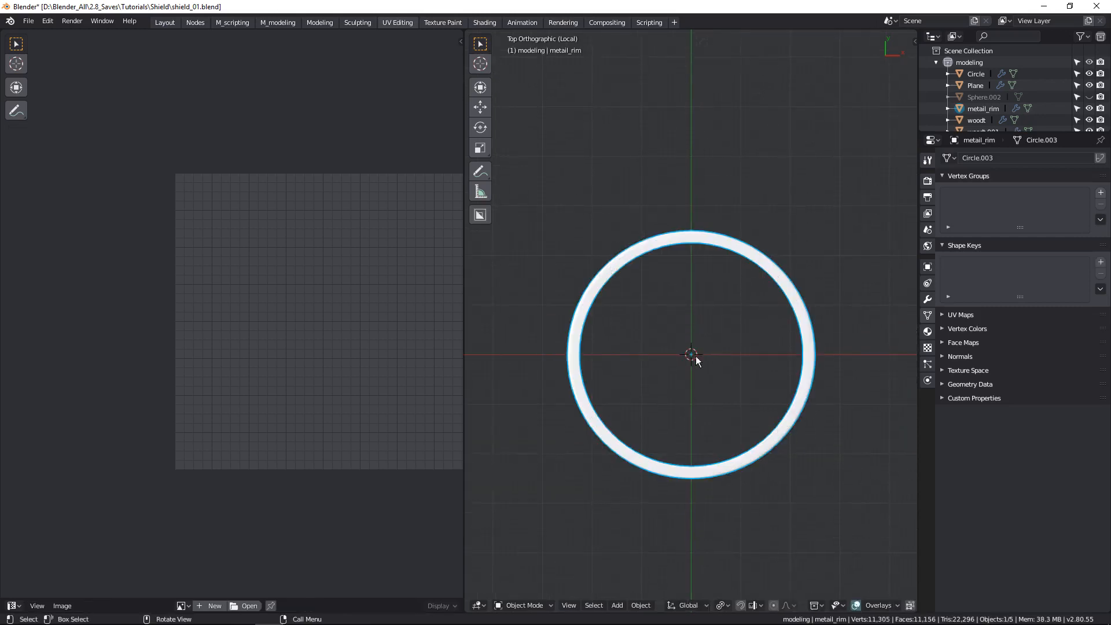
pyautogui.press('Tab')
pyautogui.press('a')
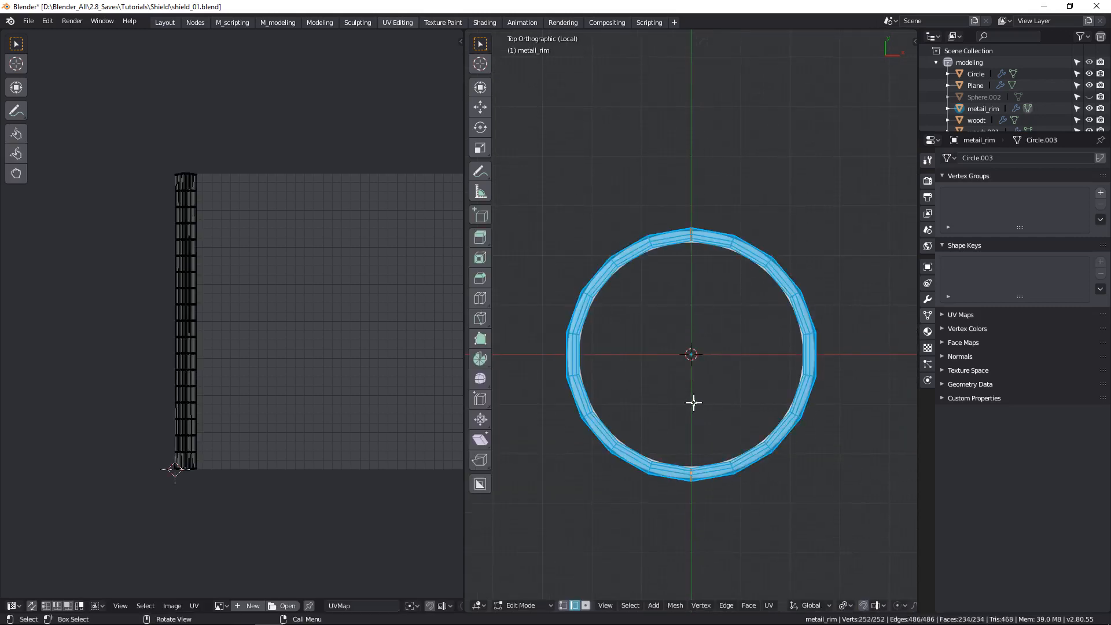
pyautogui.press('u')
pyautogui.click(653, 262)
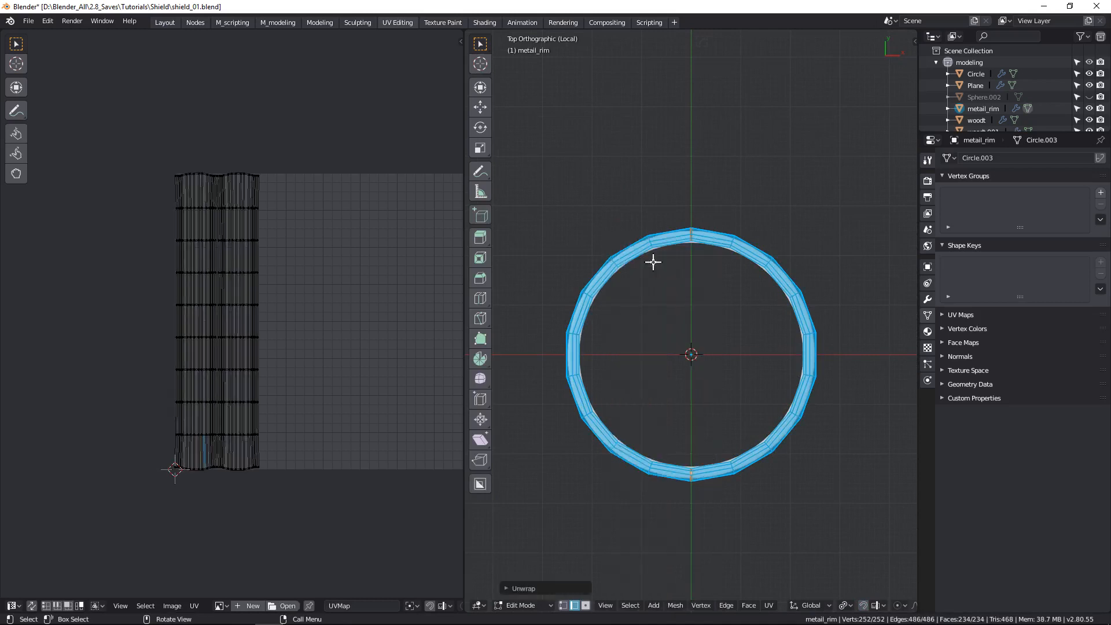
pyautogui.scroll(2, 232, 207)
pyautogui.scroll(-3, 233, 286)
pyautogui.scroll(3, 241, 270)
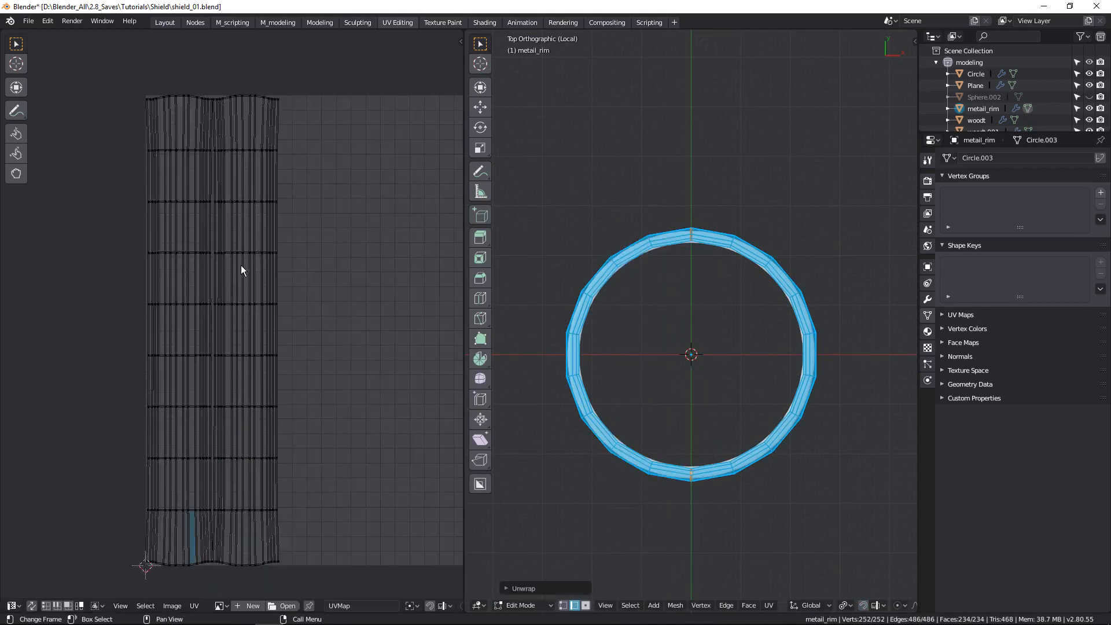
# Separate the rim's two UV strips along X, moving the right strip 1.74" and the left strip 0.63".
pyautogui.press('l')
pyautogui.press('g')
pyautogui.press('x')
pyautogui.click(320, 283)
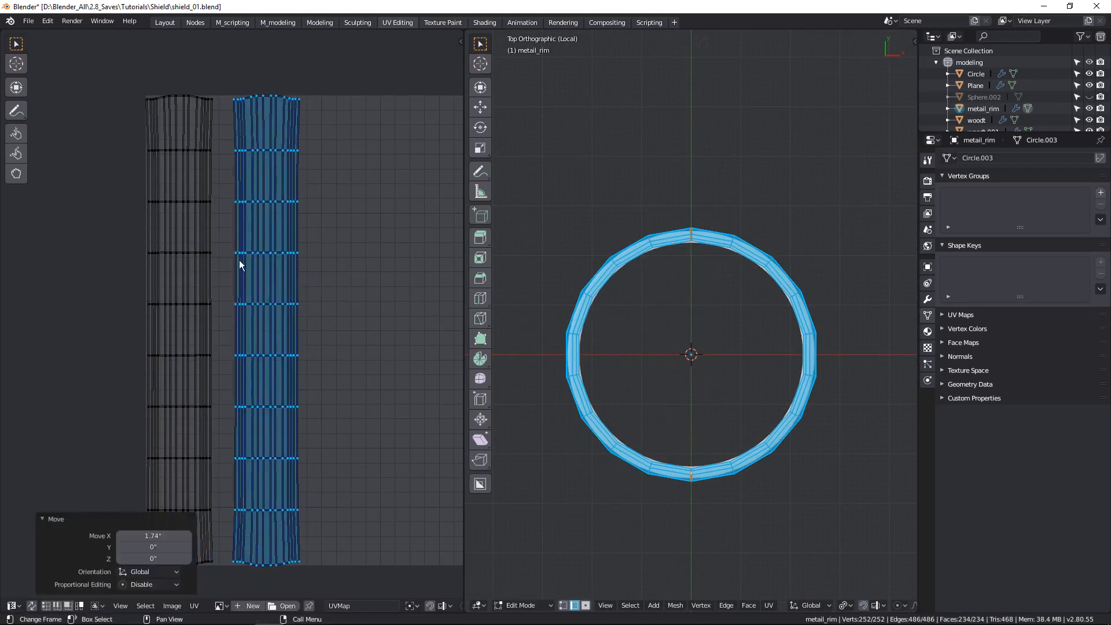
pyautogui.press('l')
pyautogui.press('g')
pyautogui.press('x')
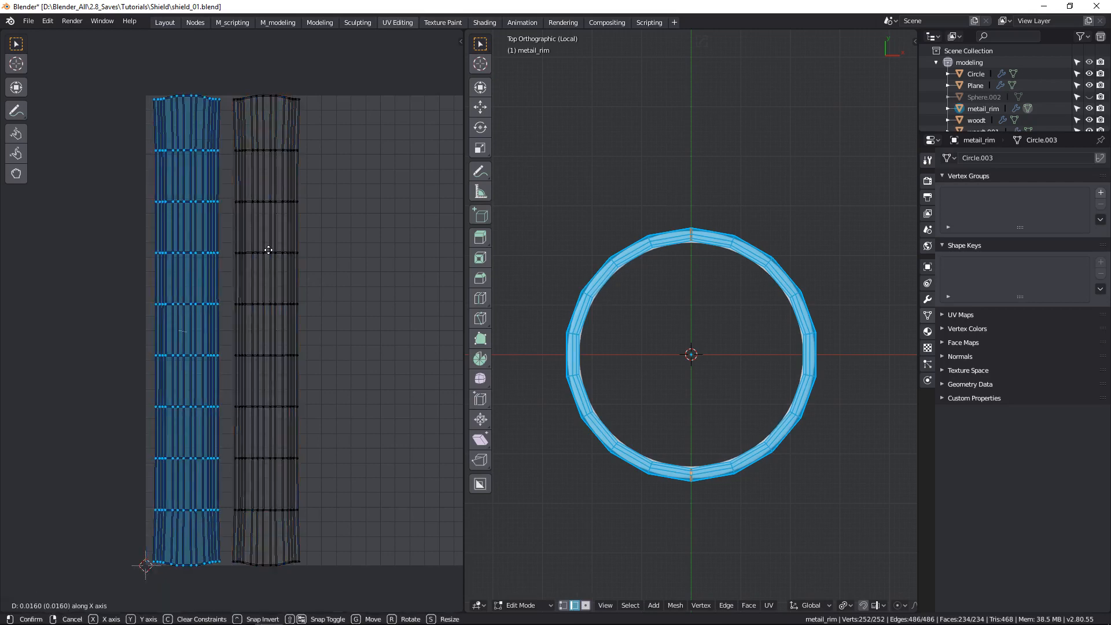
pyautogui.click(269, 251)
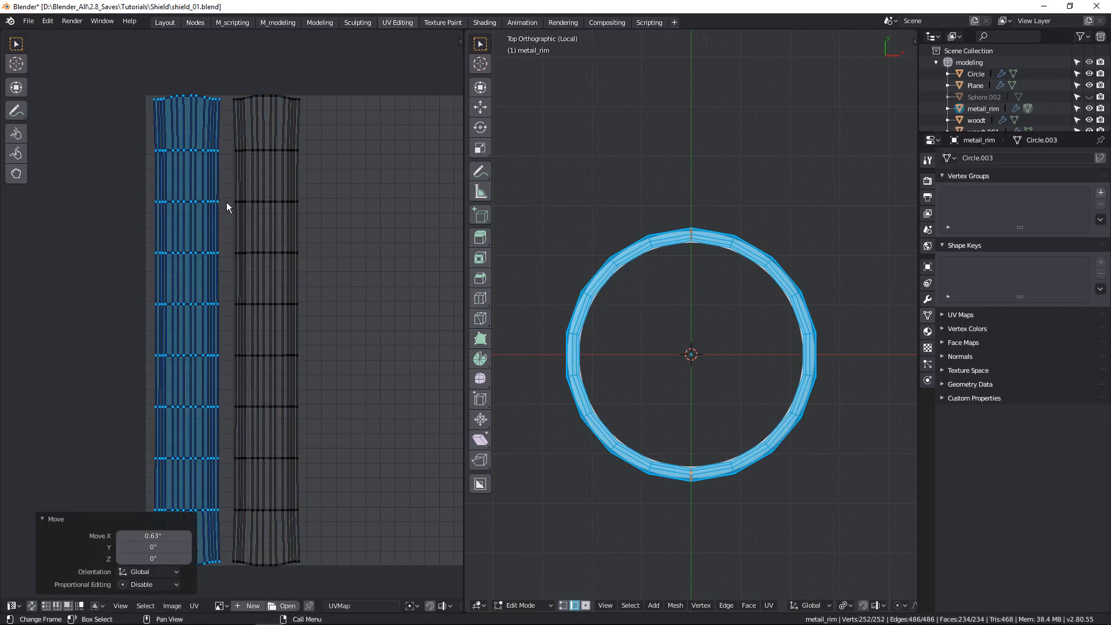
# Flatten the upper end edge of both rim UV strips by scaling each to 0 along Y.
pyautogui.scroll(3, 200, 128)
pyautogui.keyDown('alt'); pyautogui.click(203, 70); pyautogui.keyUp('alt')
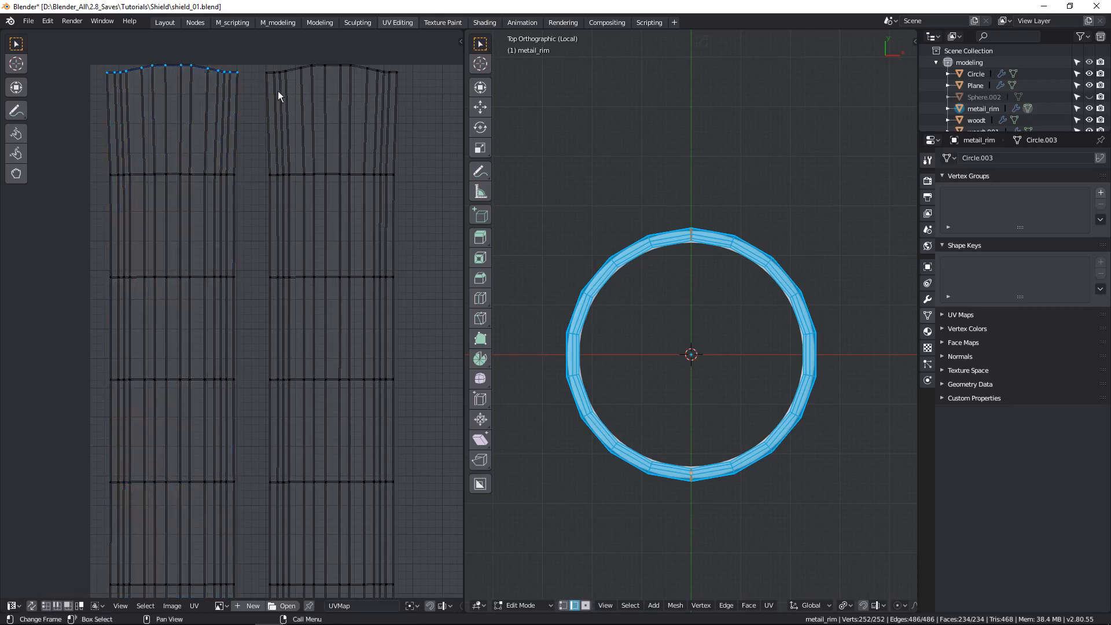
pyautogui.press('s')
pyautogui.press('y')
pyautogui.press('0')
pyautogui.press('Return')
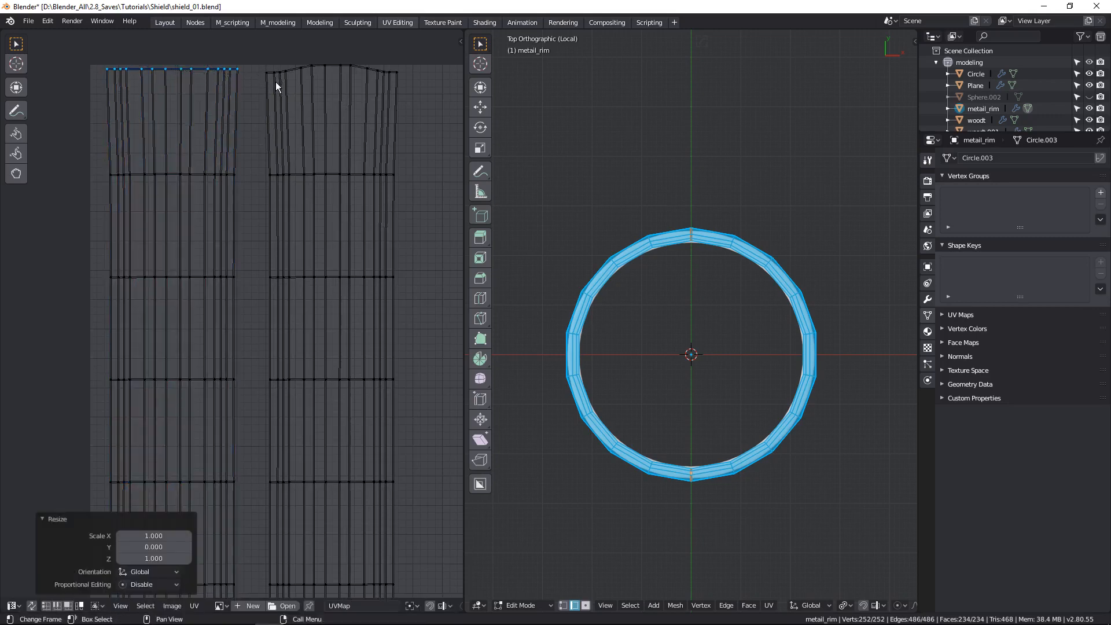
pyautogui.keyDown('alt'); pyautogui.click(294, 70); pyautogui.keyUp('alt')
pyautogui.press('s')
pyautogui.press('y')
pyautogui.press('0')
pyautogui.press('Return')
pyautogui.scroll(-3, 292, 128)
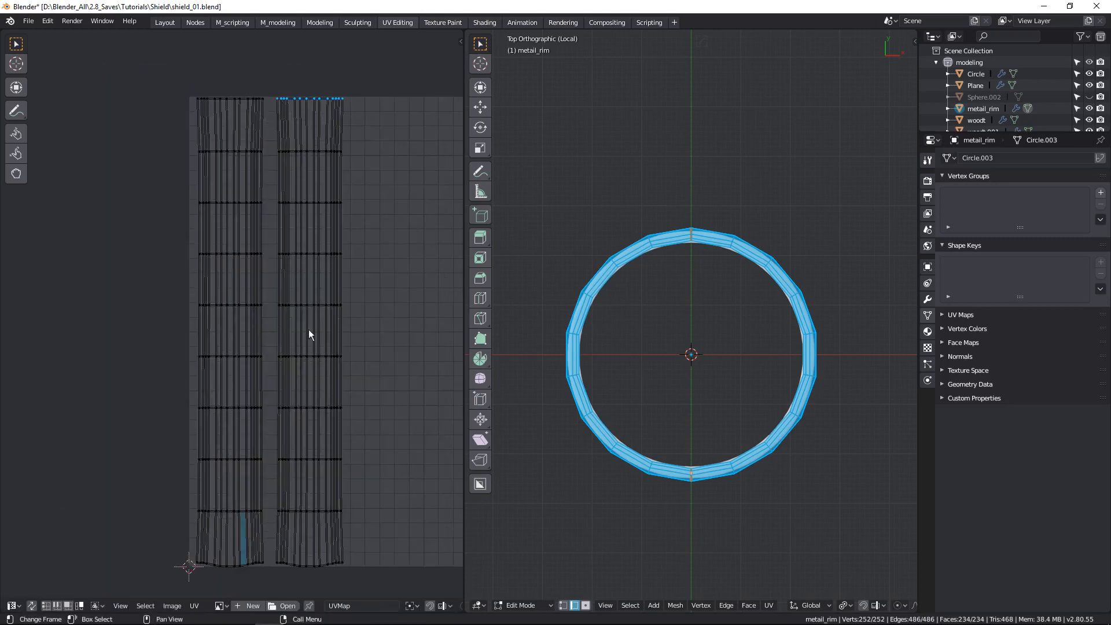
# Flatten the lower end edge of both rim UV strips by scaling each to 0 along Y.
pyautogui.scroll(3, 230, 426)
pyautogui.keyDown('alt'); pyautogui.click(274, 440); pyautogui.keyUp('alt')
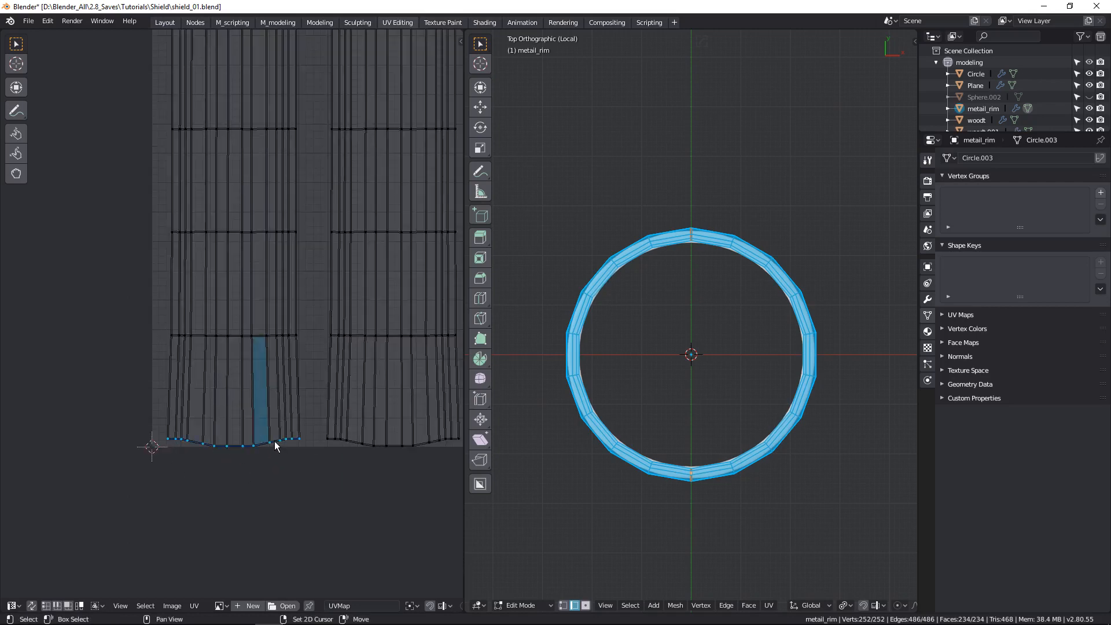
pyautogui.press('s')
pyautogui.press('y')
pyautogui.press('0')
pyautogui.press('Return')
pyautogui.keyDown('alt'); pyautogui.click(352, 443); pyautogui.keyUp('alt')
pyautogui.press('s')
pyautogui.press('y')
pyautogui.press('0')
pyautogui.press('Return')
pyautogui.scroll(-3, 327, 405)
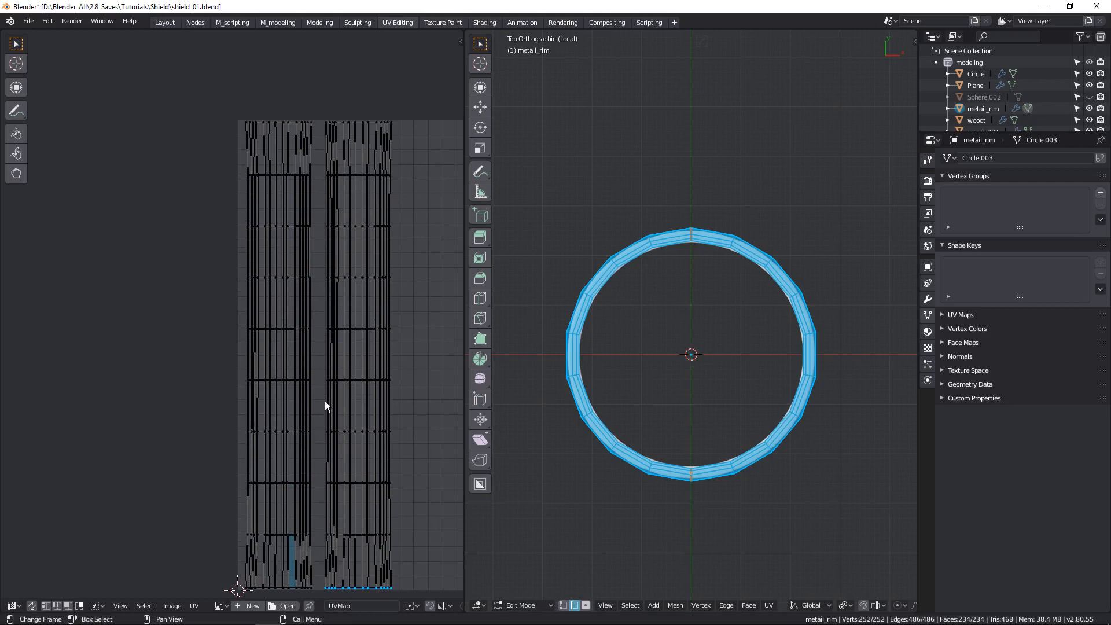
pyautogui.scroll(-2, 336, 367)
pyautogui.scroll(2, 336, 367)
pyautogui.press('q')
pyautogui.press('Escape')
pyautogui.scroll(-1, 365, 371)
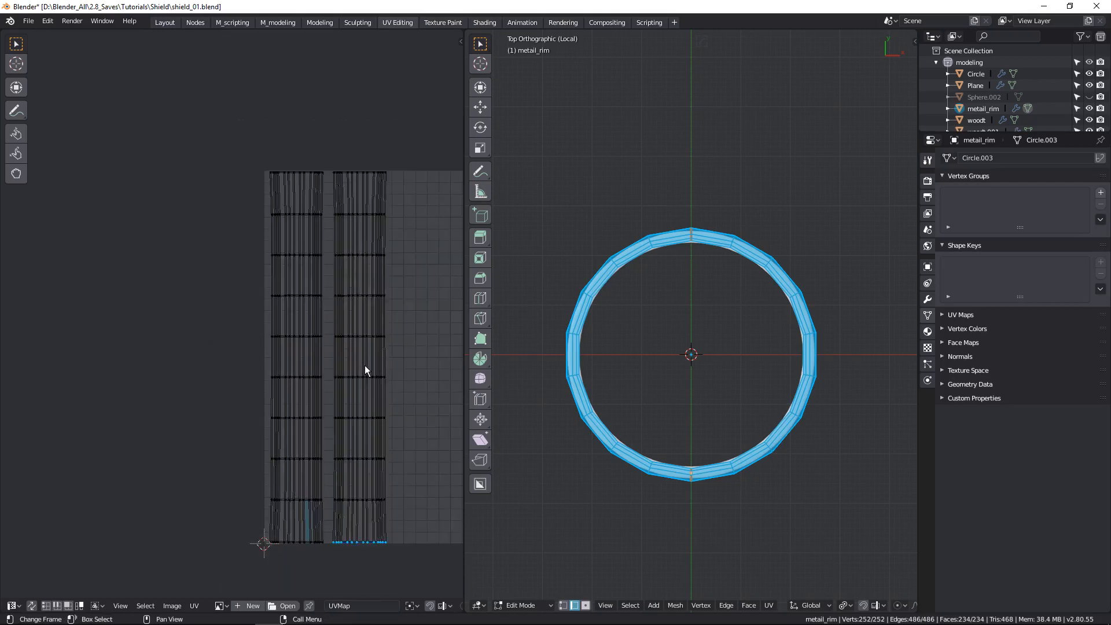
# Move the right rim UV strip -1.04" along X so it sits close beside the left strip.
pyautogui.press('a')
pyautogui.scroll(2, 354, 350)
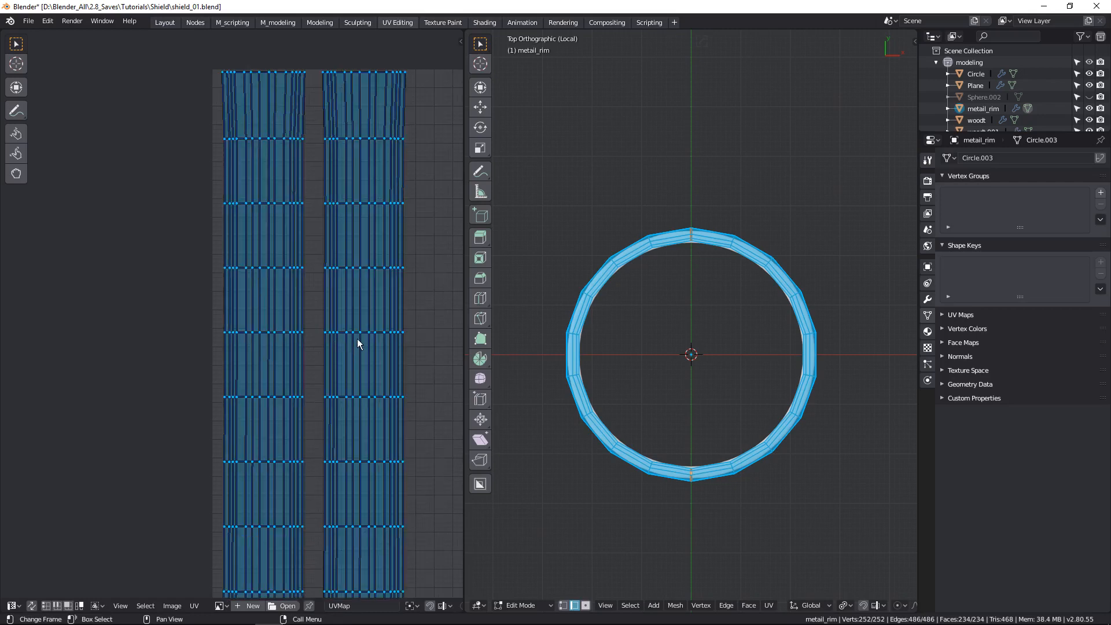
pyautogui.click(360, 343)
pyautogui.press('g')
pyautogui.press('x')
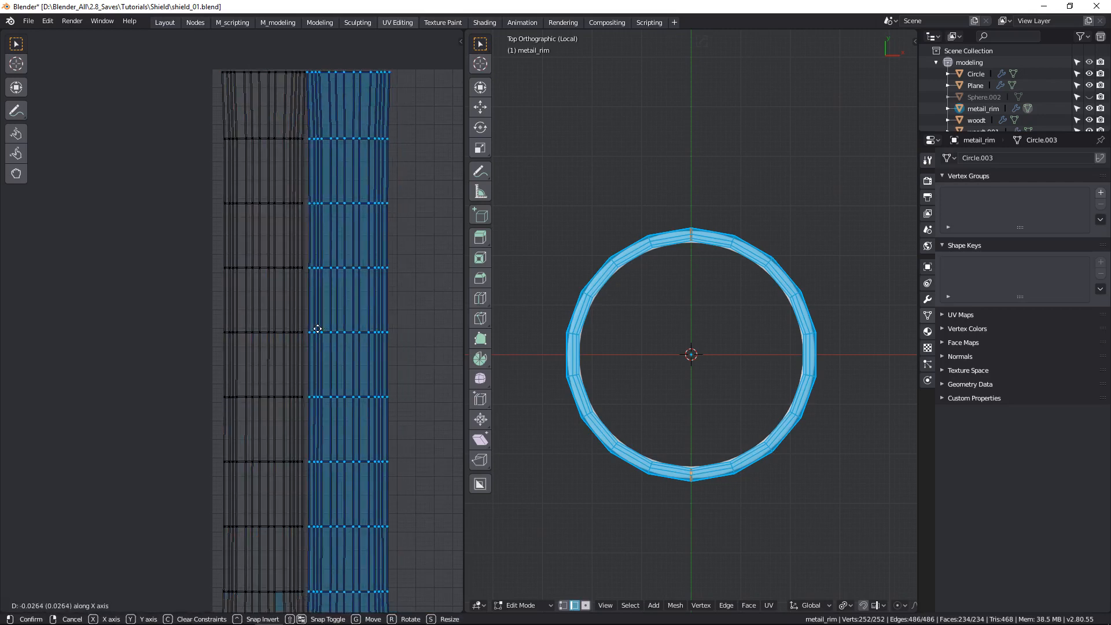
pyautogui.click(338, 321)
pyautogui.scroll(6, 347, 75)
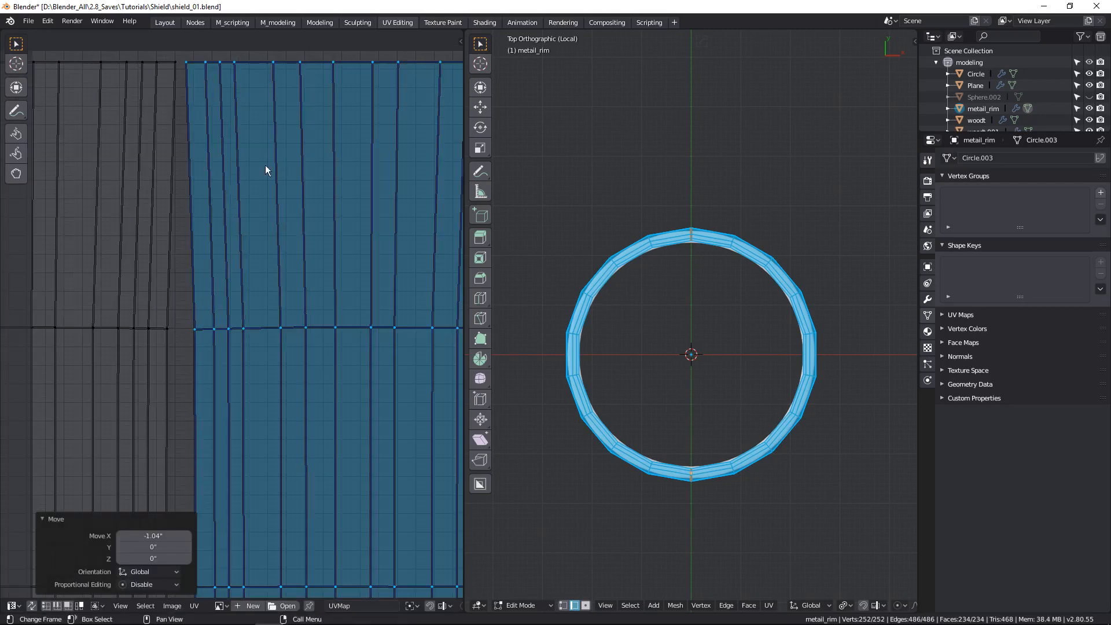
# Move both rim UV strips together -0.549" along X, against the left edge of the UV grid.
pyautogui.scroll(-6, 231, 220)
pyautogui.press('a')
pyautogui.press('g')
pyautogui.press('x')
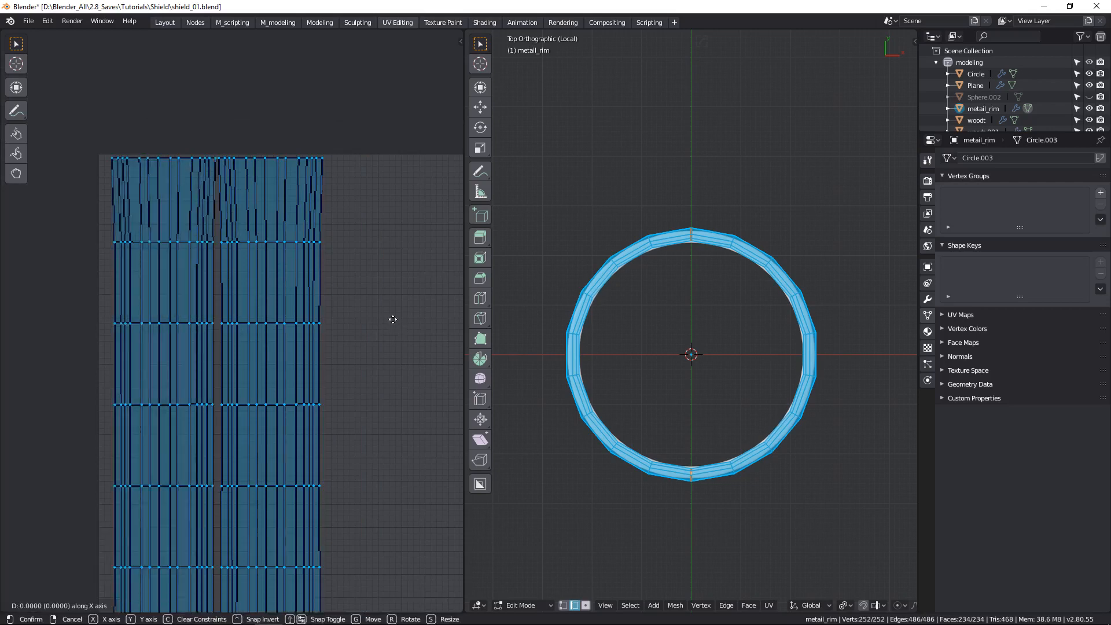
pyautogui.click(346, 322)
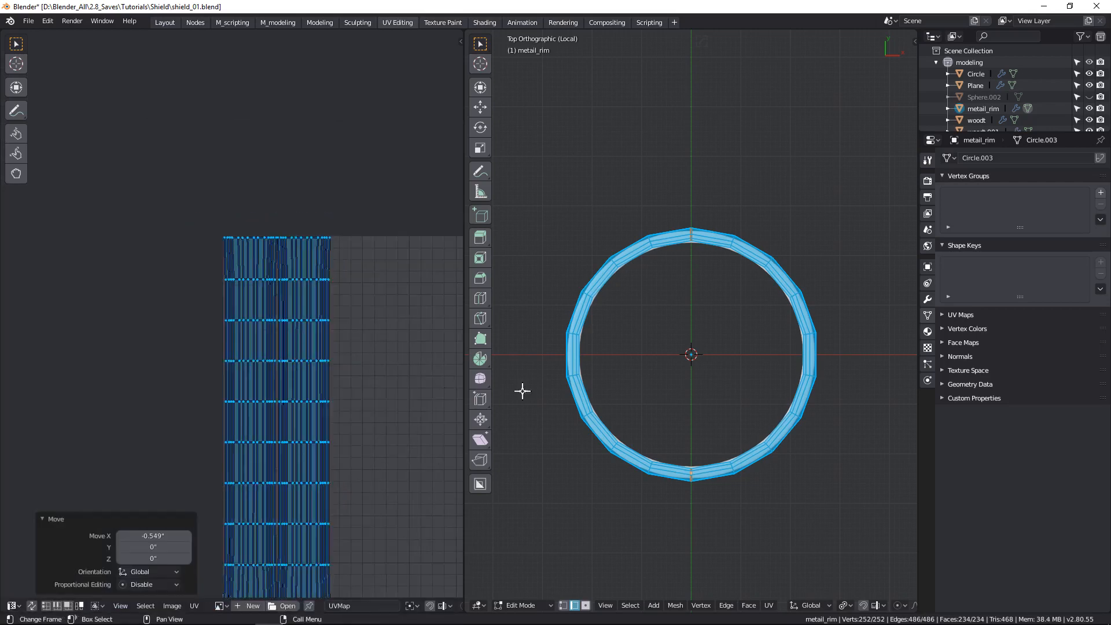
# Leave Edit Mode and the local view, and hide the metal rim.
pyautogui.press('Tab')
pyautogui.press('KP_Divide')
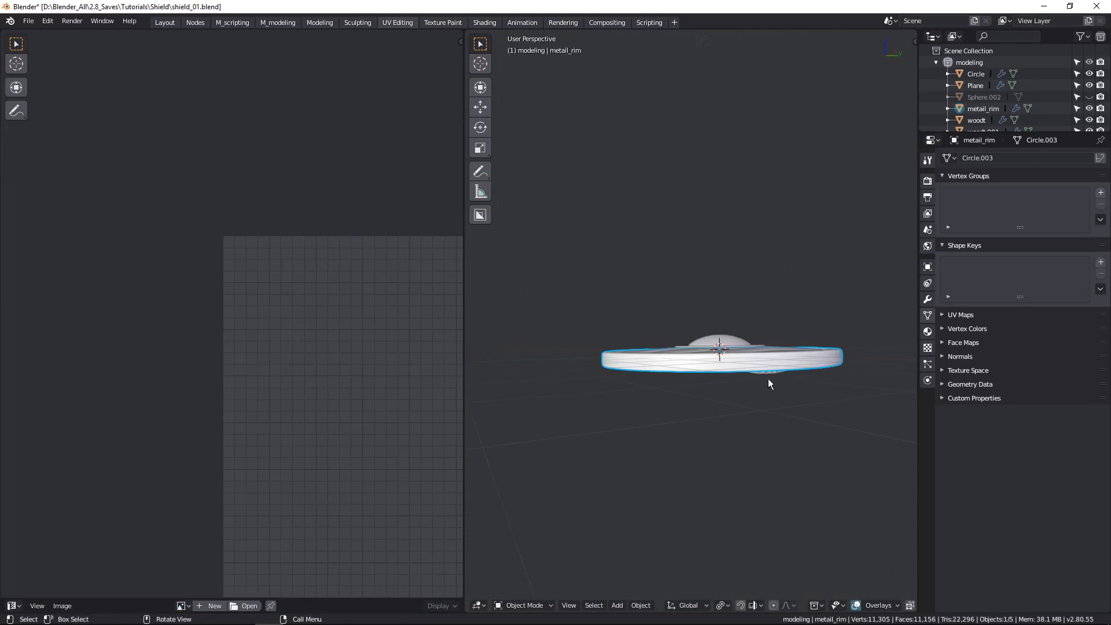
pyautogui.press('h')
pyautogui.moveTo(759, 404); pyautogui.dragTo(722, 364, button='middle')
pyautogui.click(721, 364)
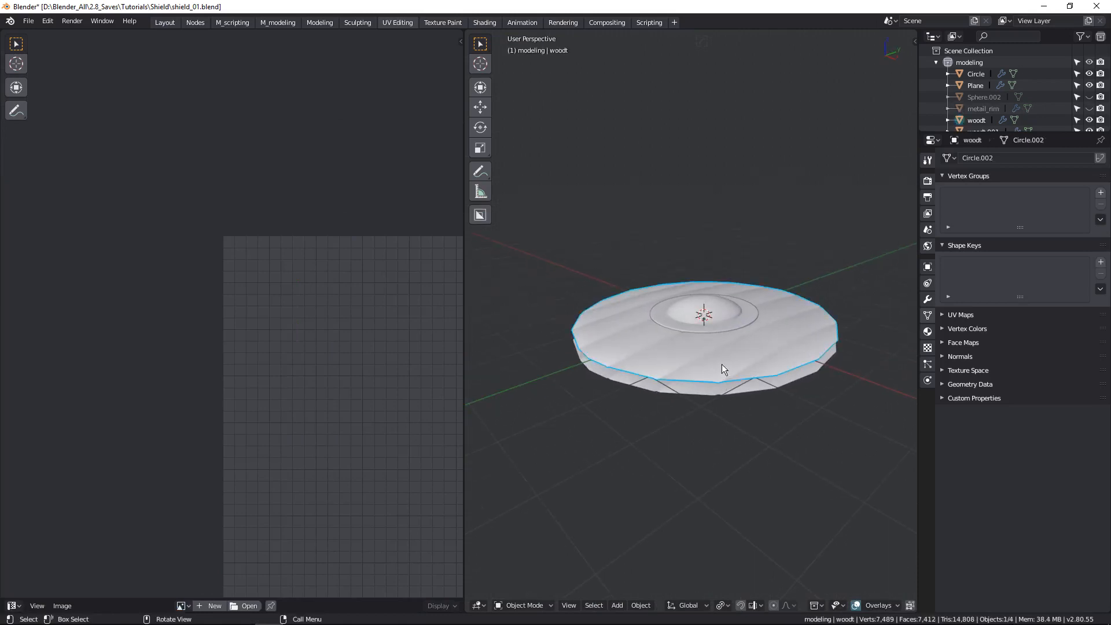
pyautogui.moveTo(706, 326); pyautogui.dragTo(704, 302, button='middle')
pyautogui.keyDown('shift'); pyautogui.click(707, 290); pyautogui.keyUp('shift')
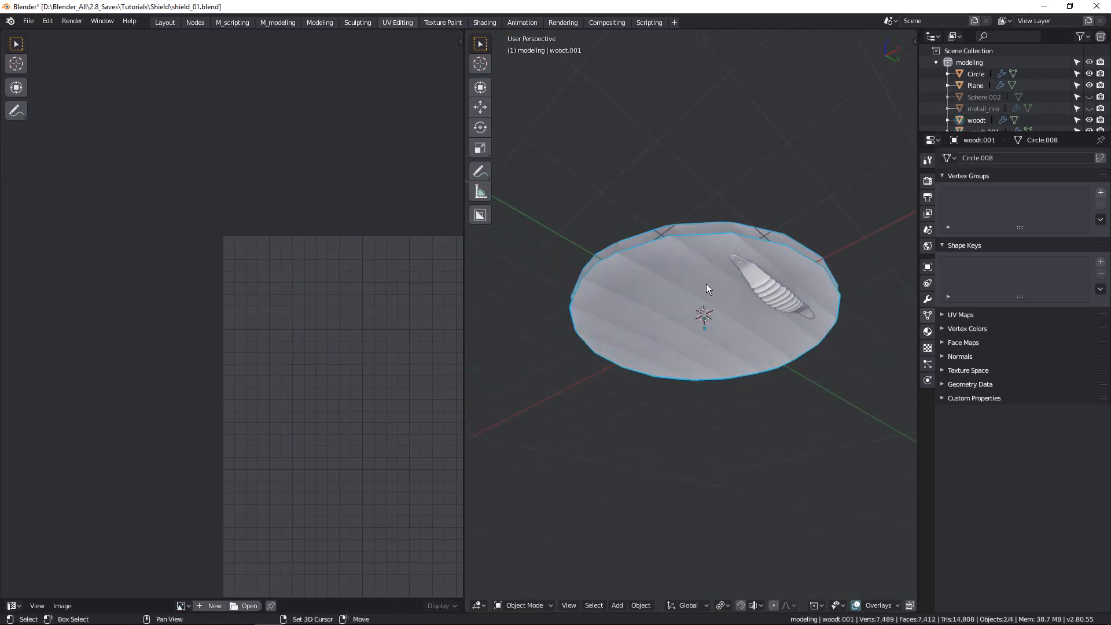
pyautogui.press('Tab')
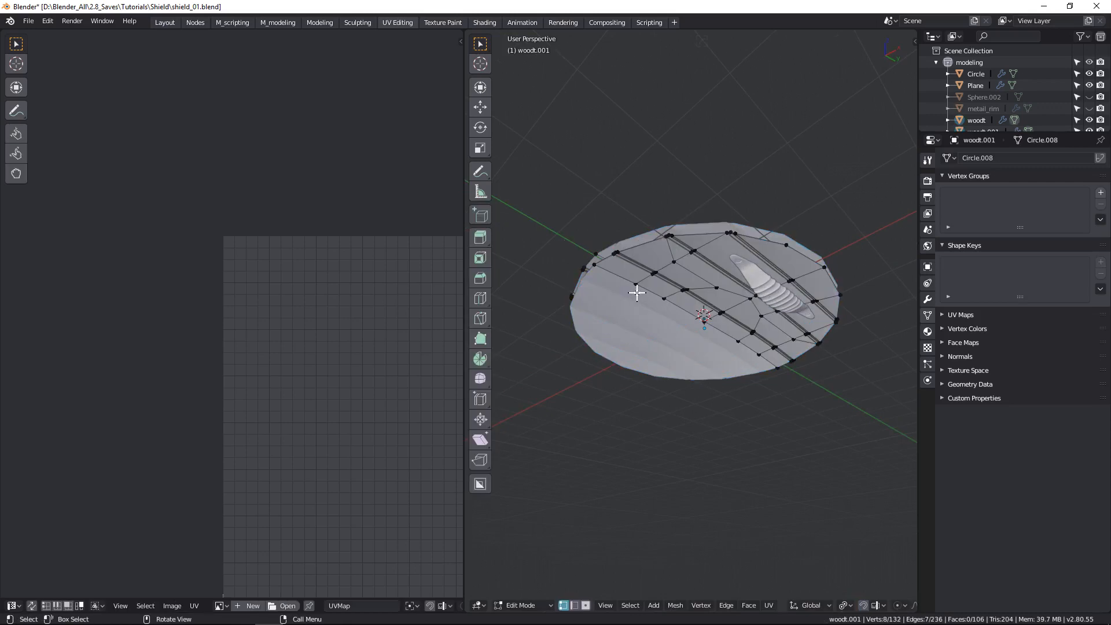
pyautogui.press('Tab')
# Apply the Mirror modifier on the woodt.001 and woodt discs and save the file.
pyautogui.click(688, 278)
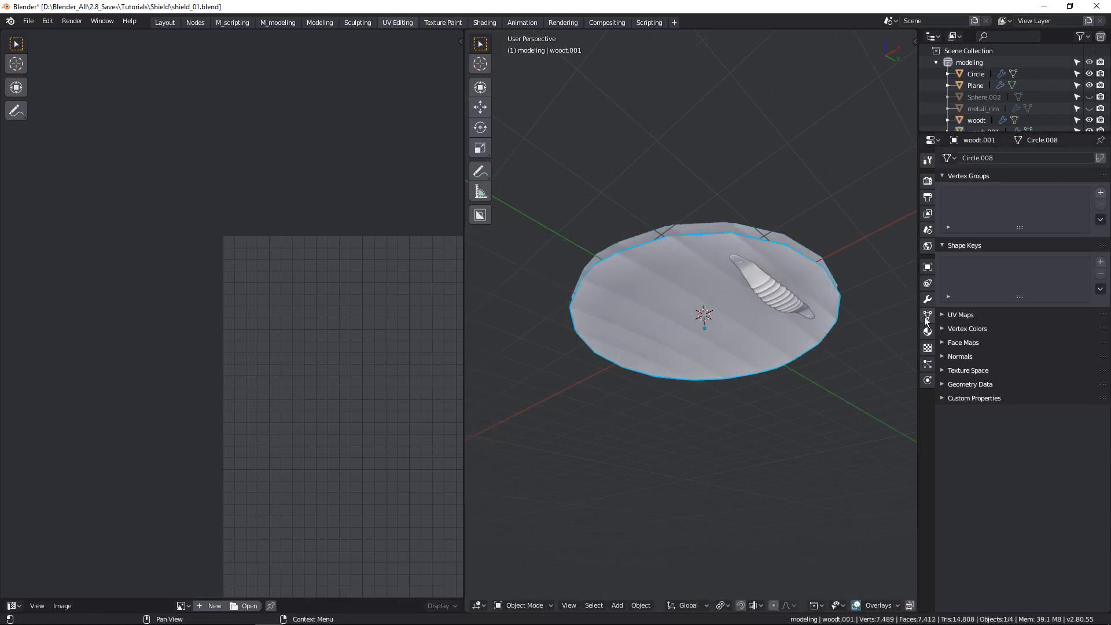
pyautogui.click(928, 299)
pyautogui.click(987, 194)
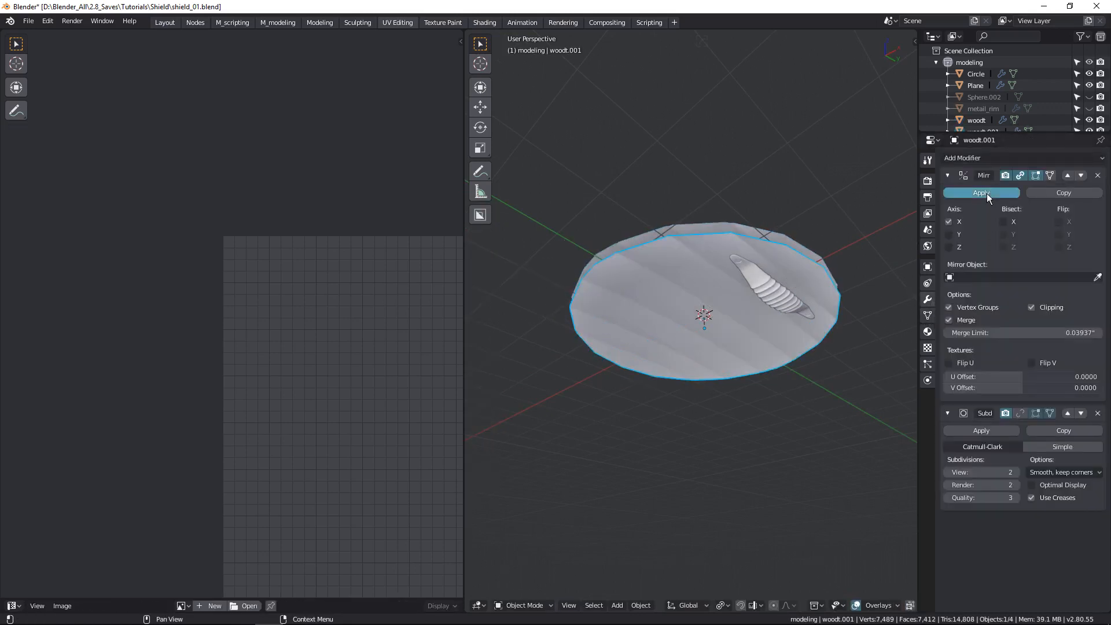
pyautogui.moveTo(592, 362); pyautogui.dragTo(665, 363, button='middle')
pyautogui.click(665, 363)
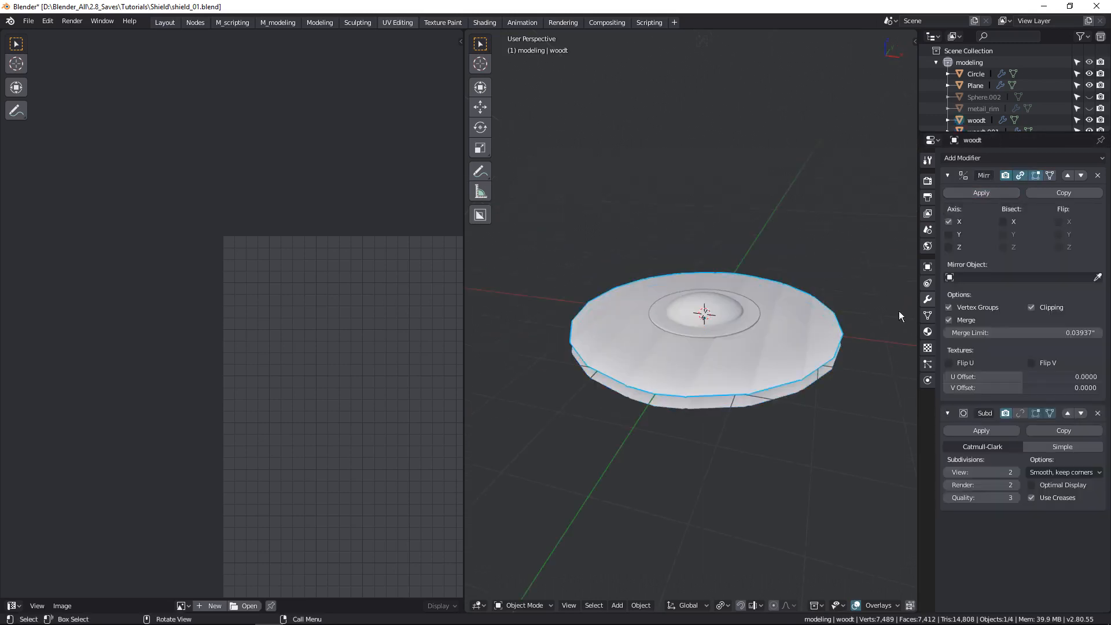
pyautogui.click(980, 193)
pyautogui.hotkey('ctrl', 's')
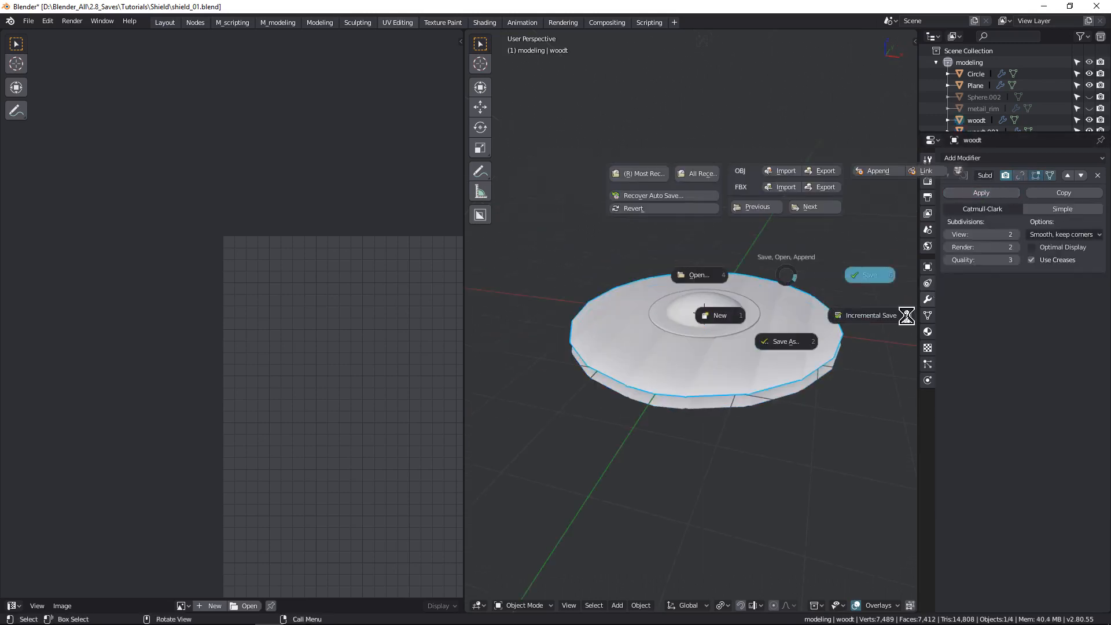
pyautogui.click(906, 315)
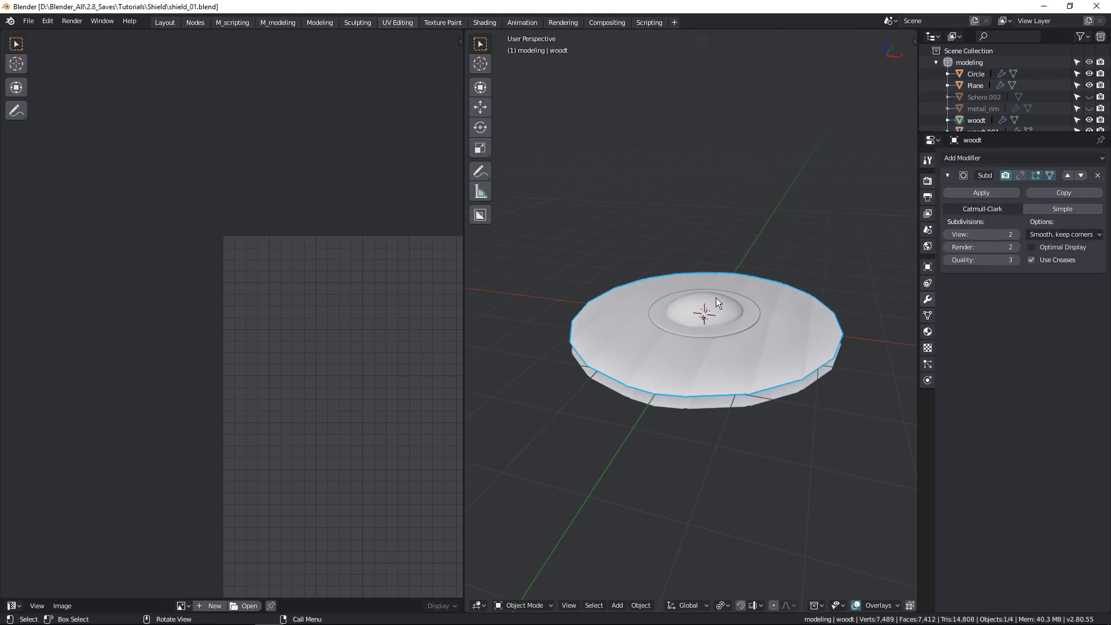
# Select the woodt and woodt.001 discs together and open them both in Edit Mode.
pyautogui.moveTo(716, 297); pyautogui.dragTo(744, 326, button='middle')
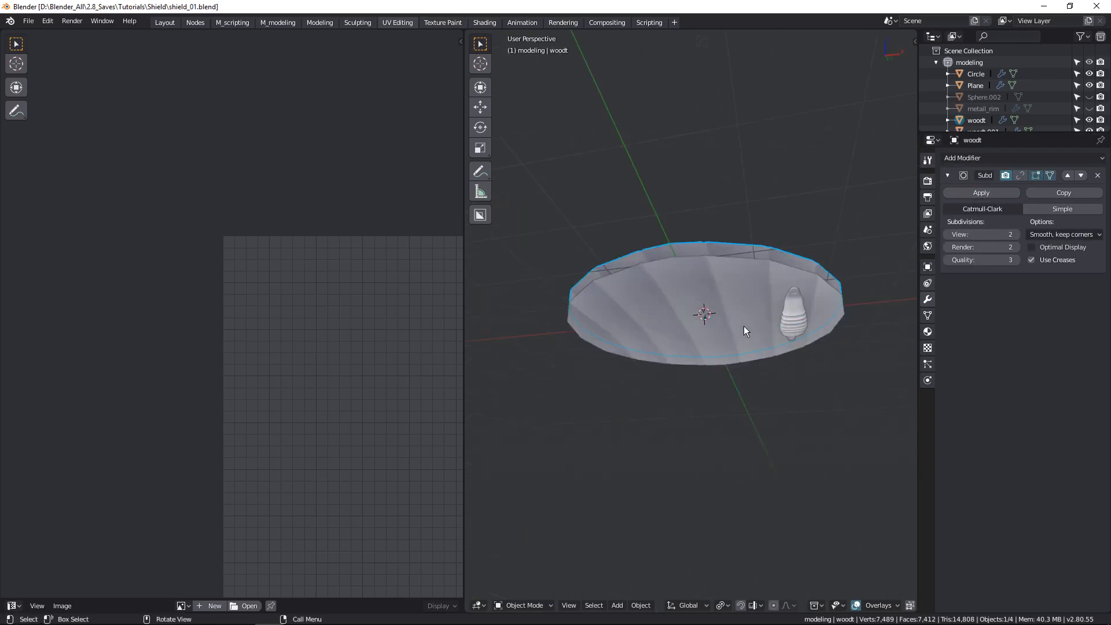
pyautogui.press('Tab')
pyautogui.press('Escape')
pyautogui.keyDown('shift'); pyautogui.click(698, 294); pyautogui.keyUp('shift')
pyautogui.moveTo(699, 293); pyautogui.dragTo(702, 360, button='middle')
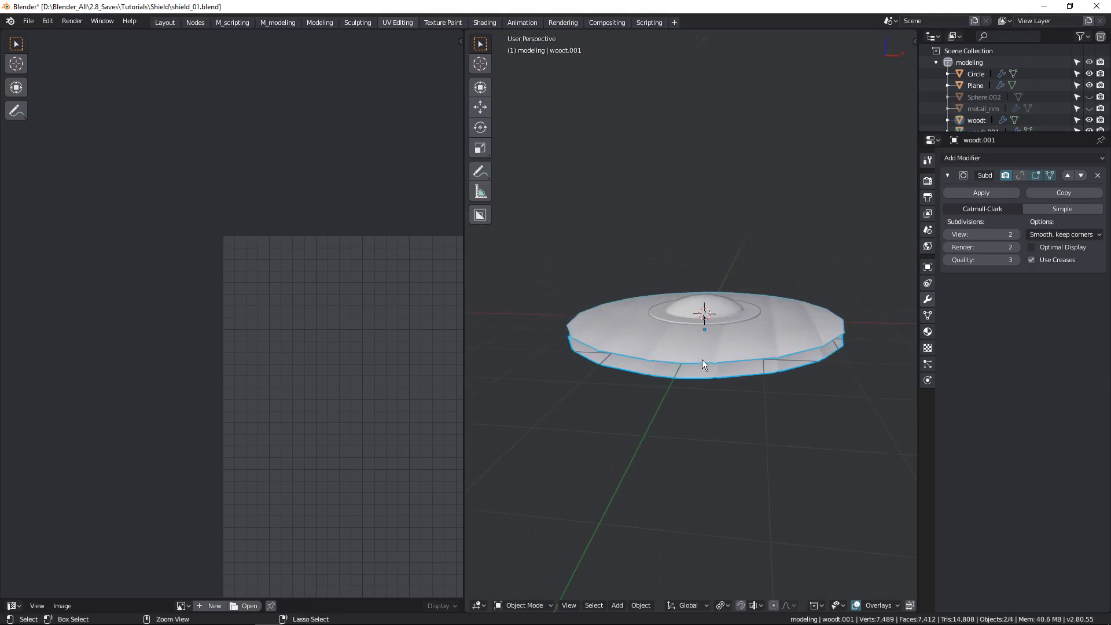
pyautogui.press('Tab')
pyautogui.click(550, 288)
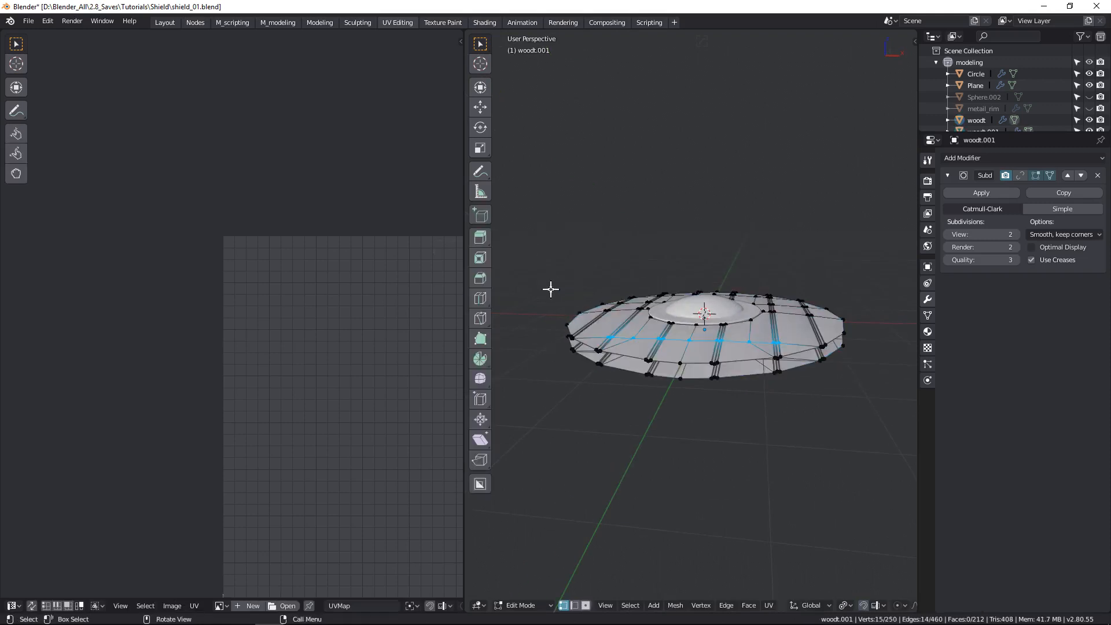
# Unwrap all the geometry of both wooden discs and inspect the resulting UV islands.
pyautogui.press('a')
pyautogui.press('u')
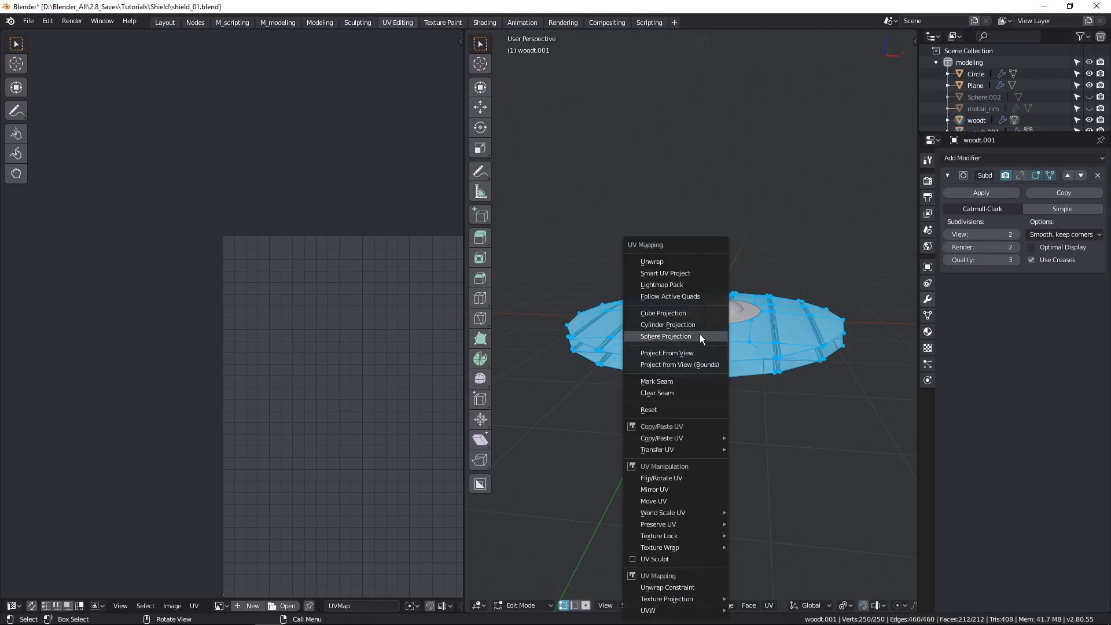
pyautogui.click(662, 262)
pyautogui.moveTo(400, 502); pyautogui.dragTo(280, 363, button='middle')
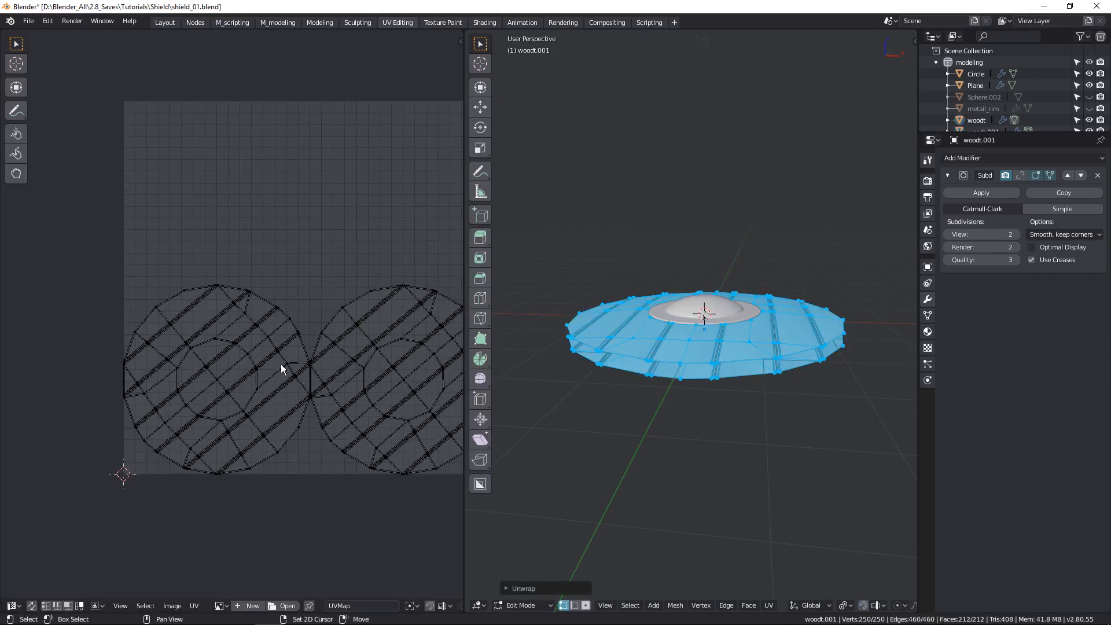
pyautogui.scroll(2, 333, 383)
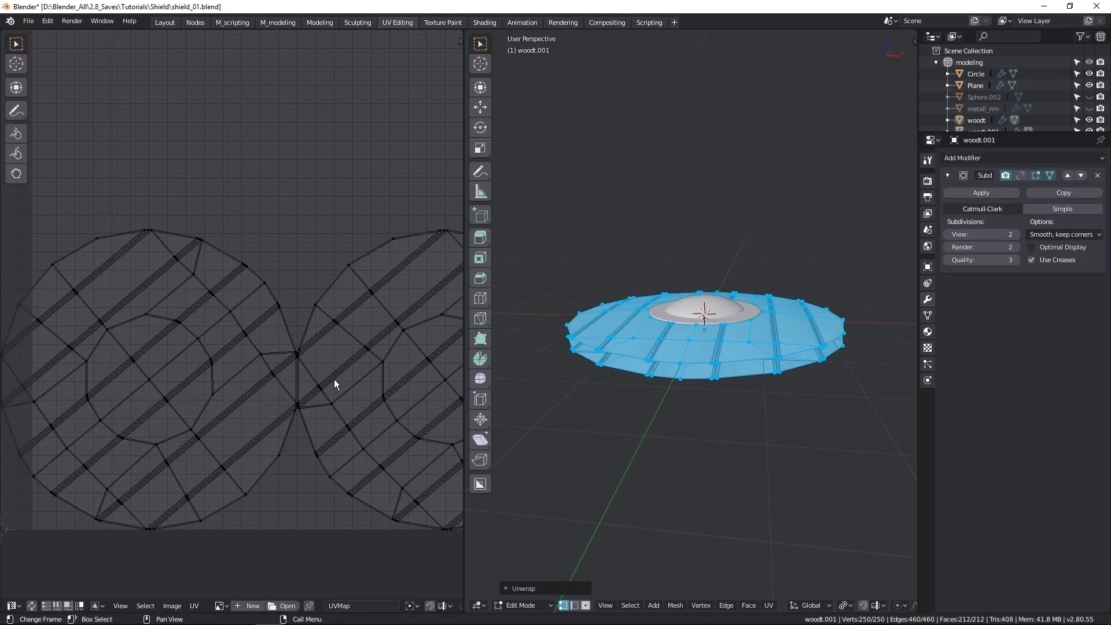
pyautogui.scroll(-1, 334, 383)
pyautogui.moveTo(334, 383); pyautogui.dragTo(206, 376, button='middle')
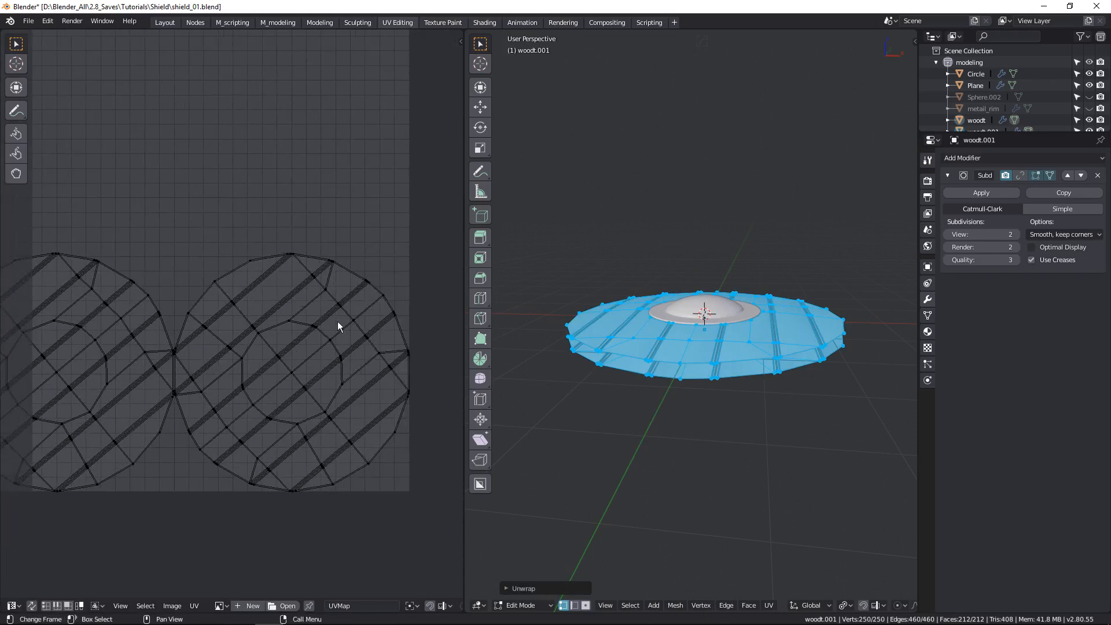
# Move the right wooden disc's UV island to the grid's upper-right corner and scale it by about 1.15.
pyautogui.press('l')
pyautogui.scroll(-2, 373, 409)
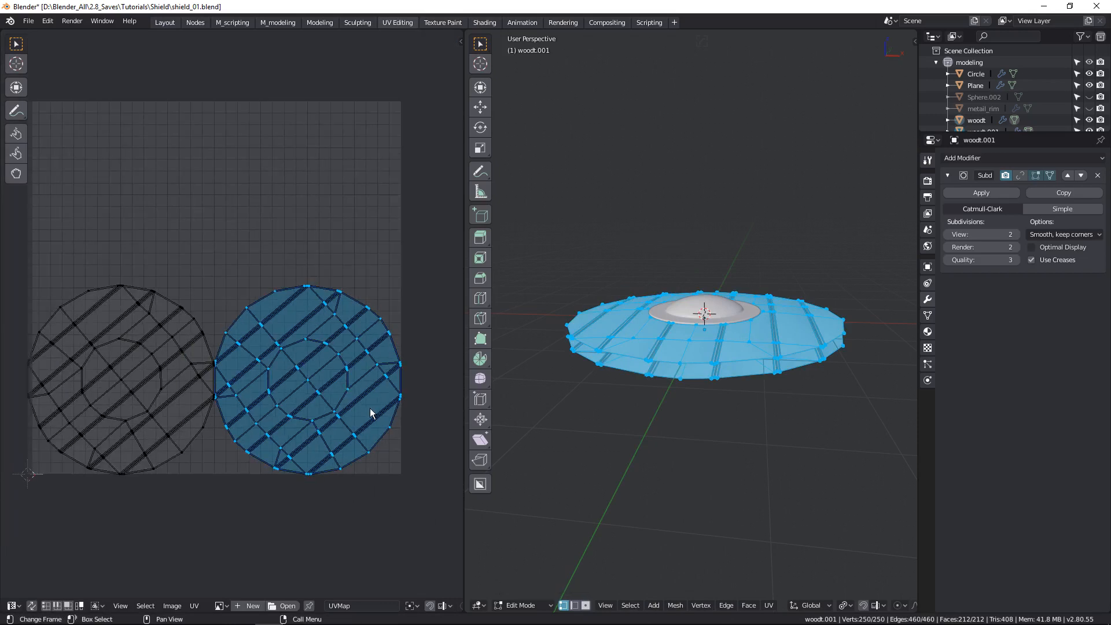
pyautogui.press('g')
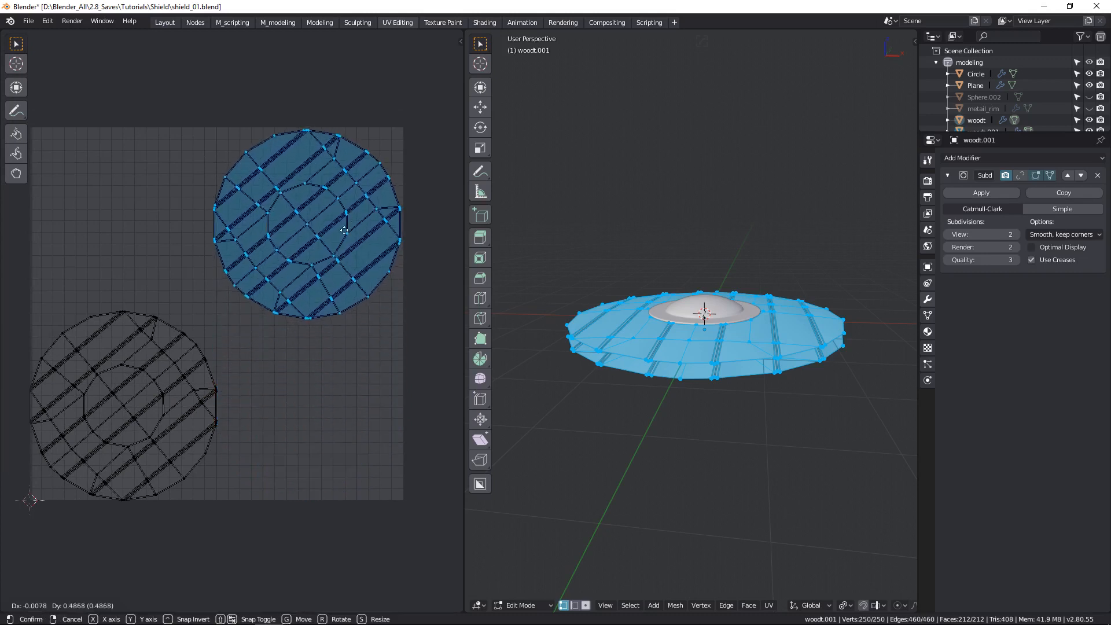
pyautogui.click(317, 230)
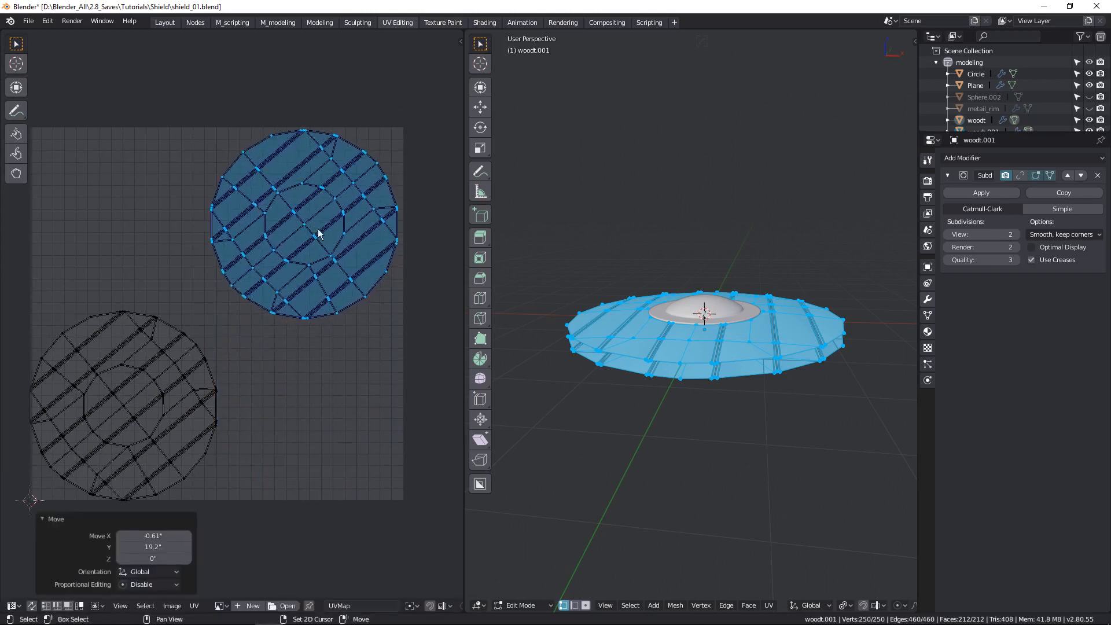
pyautogui.press('g')
pyautogui.click(359, 331)
pyautogui.press('s')
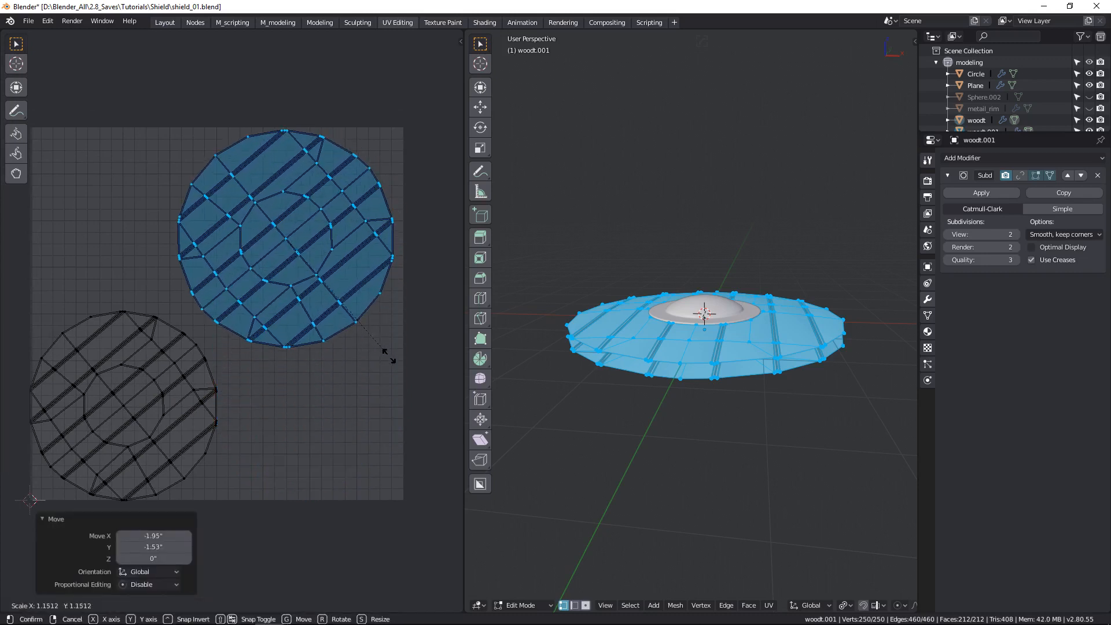
pyautogui.click(389, 357)
# Try moving the lower-left wooden disc's UV island inward and scaling it by 1.04.
pyautogui.click(264, 408)
pyautogui.press('g')
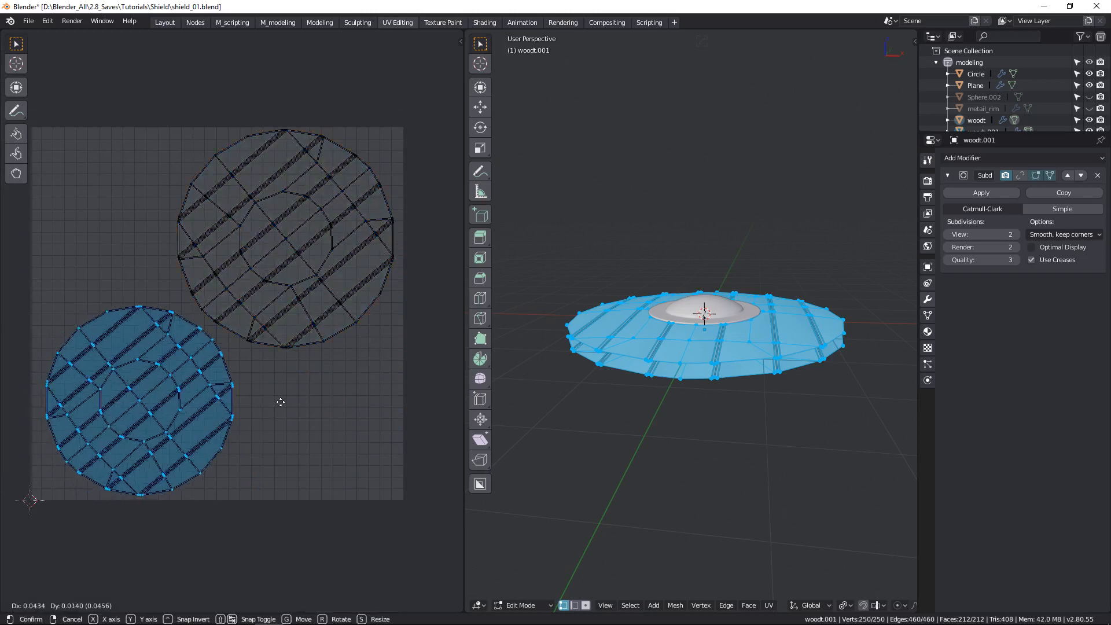
pyautogui.click(275, 392)
pyautogui.press('s')
pyautogui.click(294, 415)
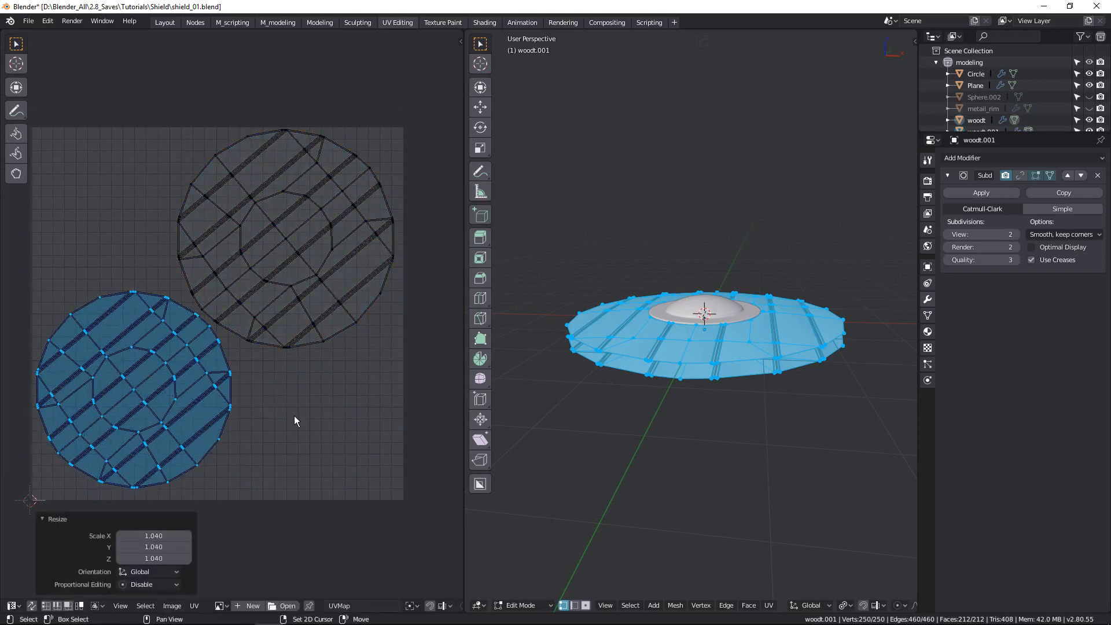
# Undo the lower-left island's move and scaling, along with the earlier separate enlargement of the upper-right island.
pyautogui.hotkey('ctrl', 'z')
pyautogui.hotkey('ctrl', 'z')
pyautogui.hotkey('ctrl', 'z')
pyautogui.hotkey('ctrl', 'z')
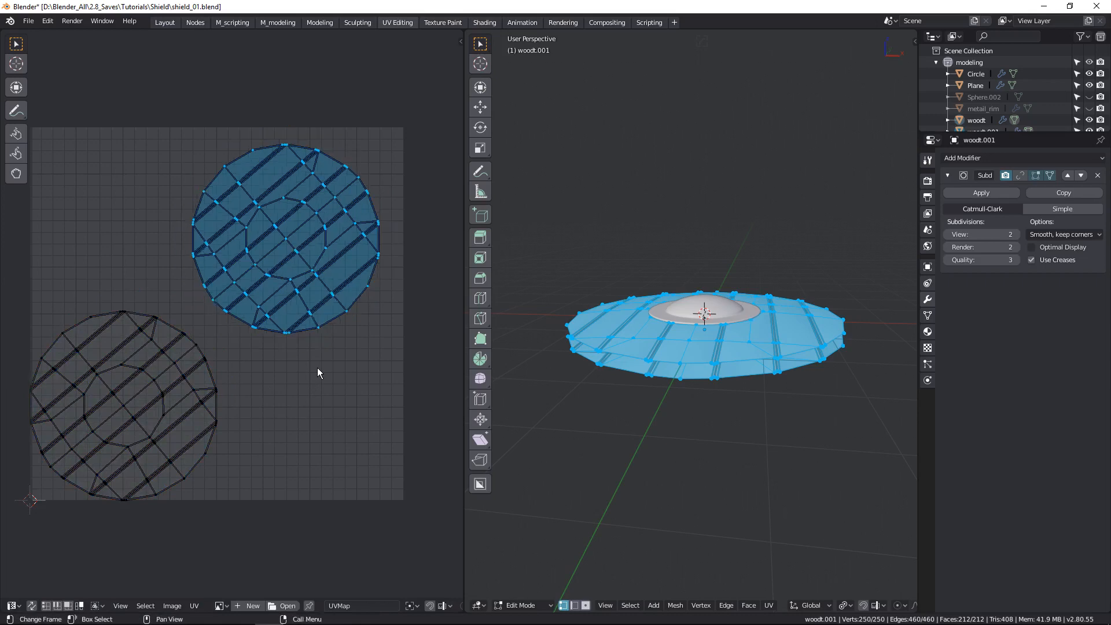
# Scale the UV islands of both wooden discs together by about 1.147.
pyautogui.press('a')
pyautogui.press('s')
pyautogui.click(349, 368)
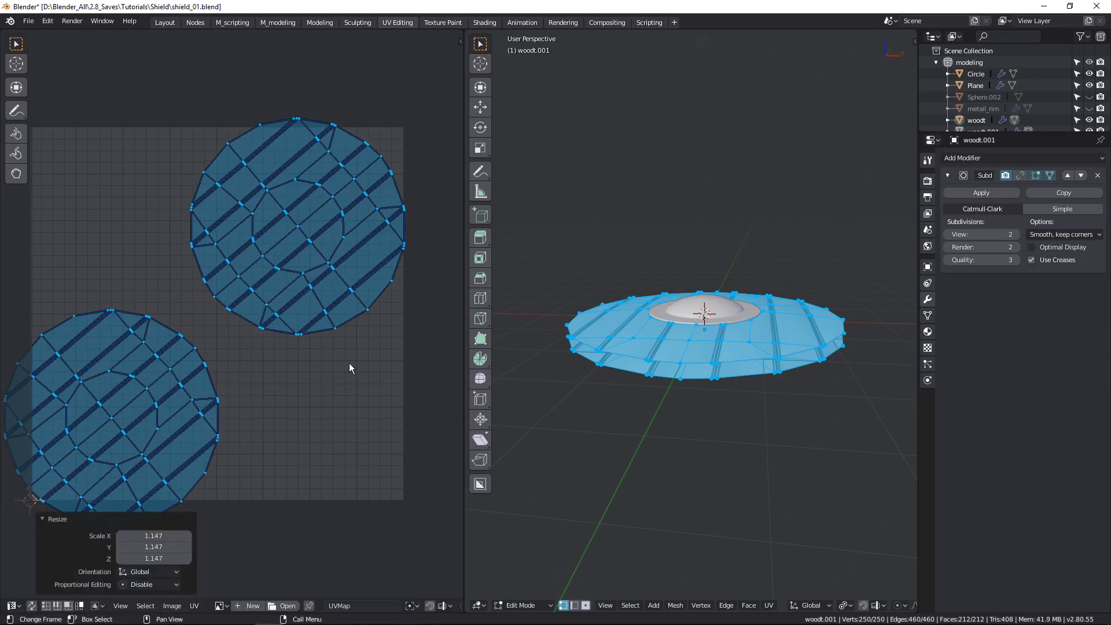
# Move both enlarged disc islands back toward the UV grid, one in the upper-right corner and one in the lower-left.
pyautogui.click(345, 307)
pyautogui.press('g')
pyautogui.click(315, 352)
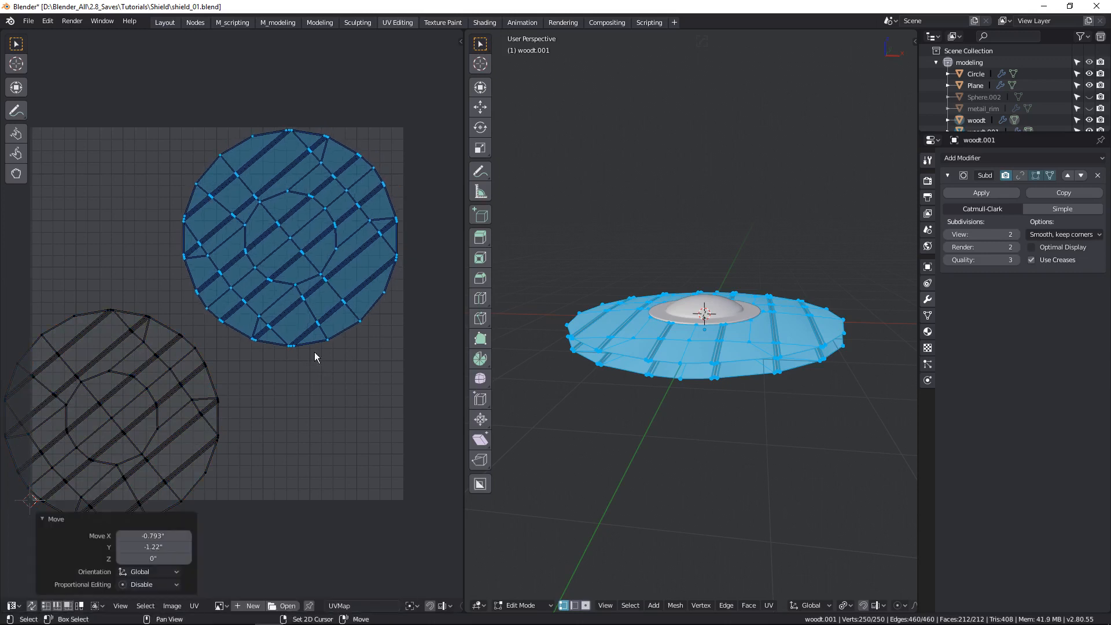
pyautogui.click(203, 405)
pyautogui.press('g')
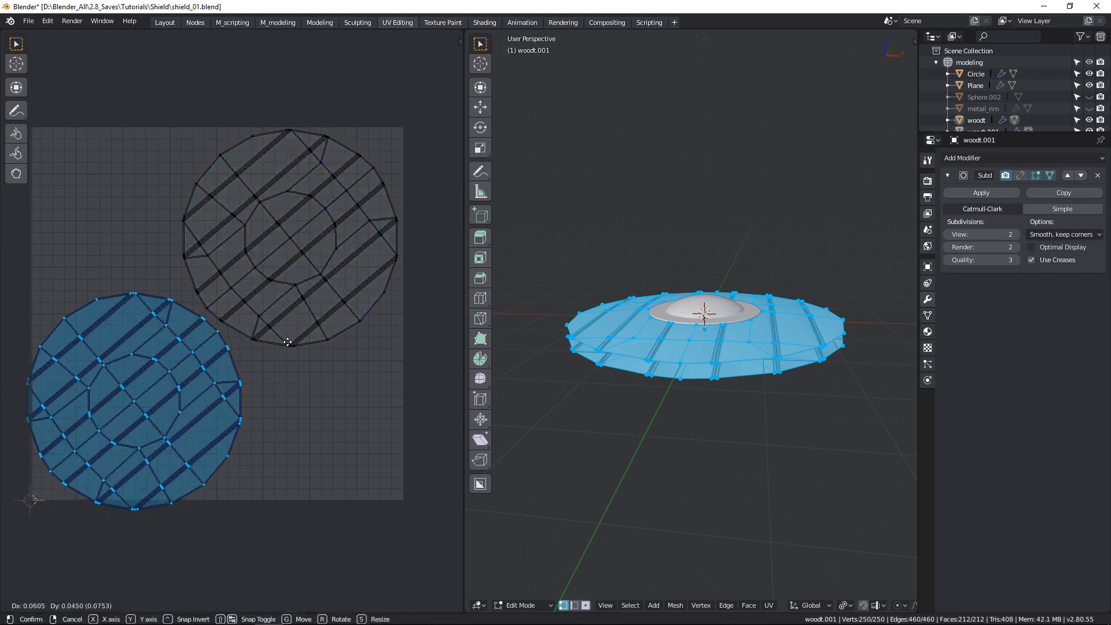
pyautogui.click(317, 308)
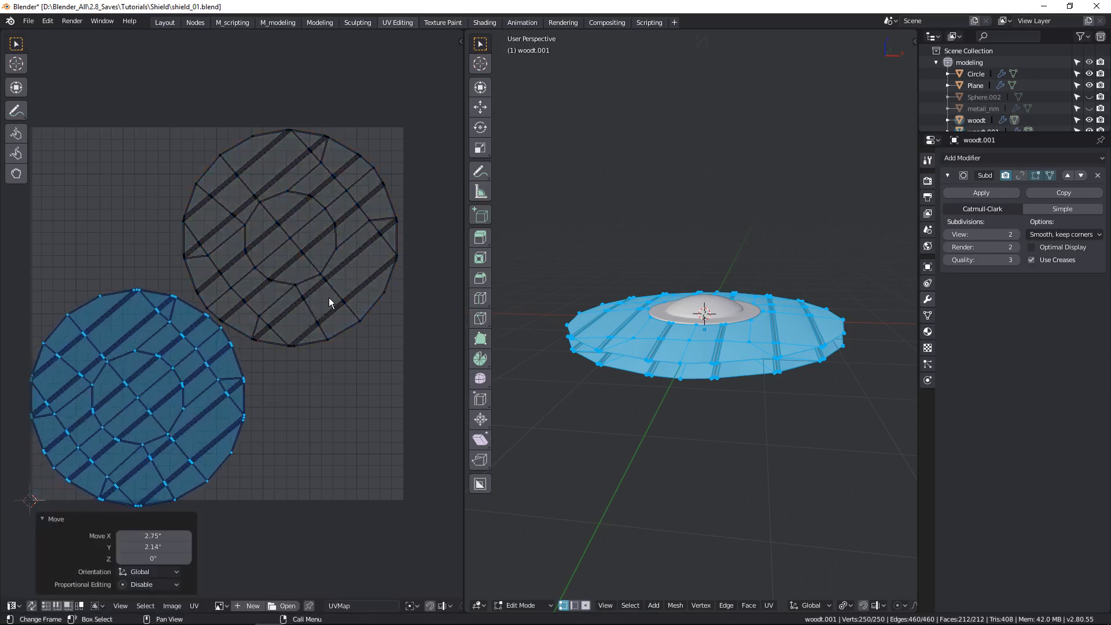
# Nudge the upper-right disc island closer to the top and right borders of the UV grid.
pyautogui.click(328, 297)
pyautogui.scroll(2, 422, 232)
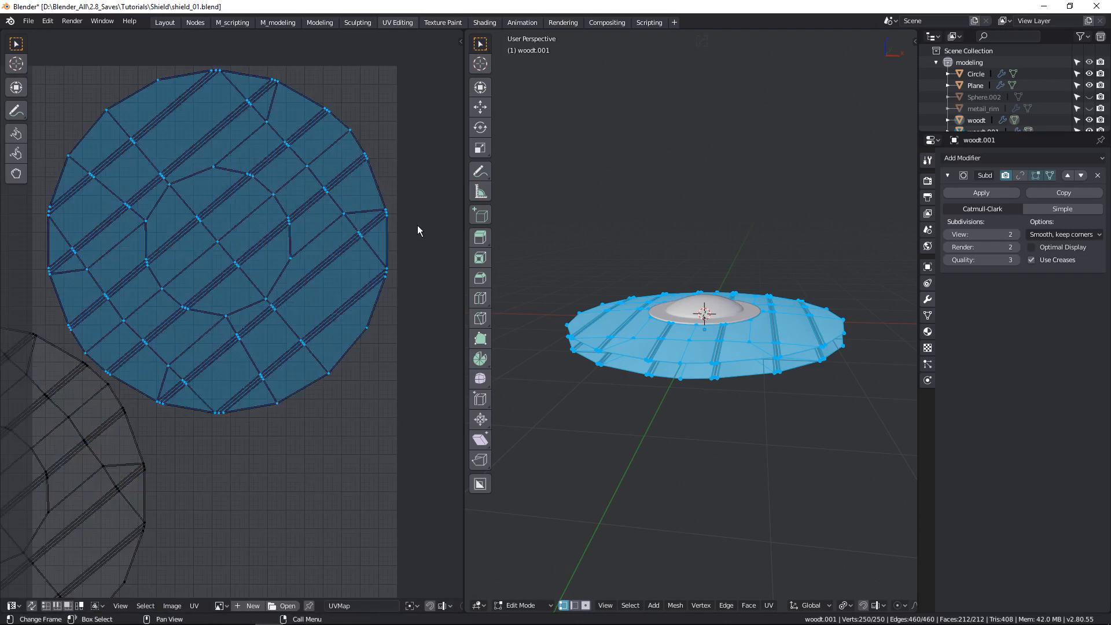
pyautogui.press('g')
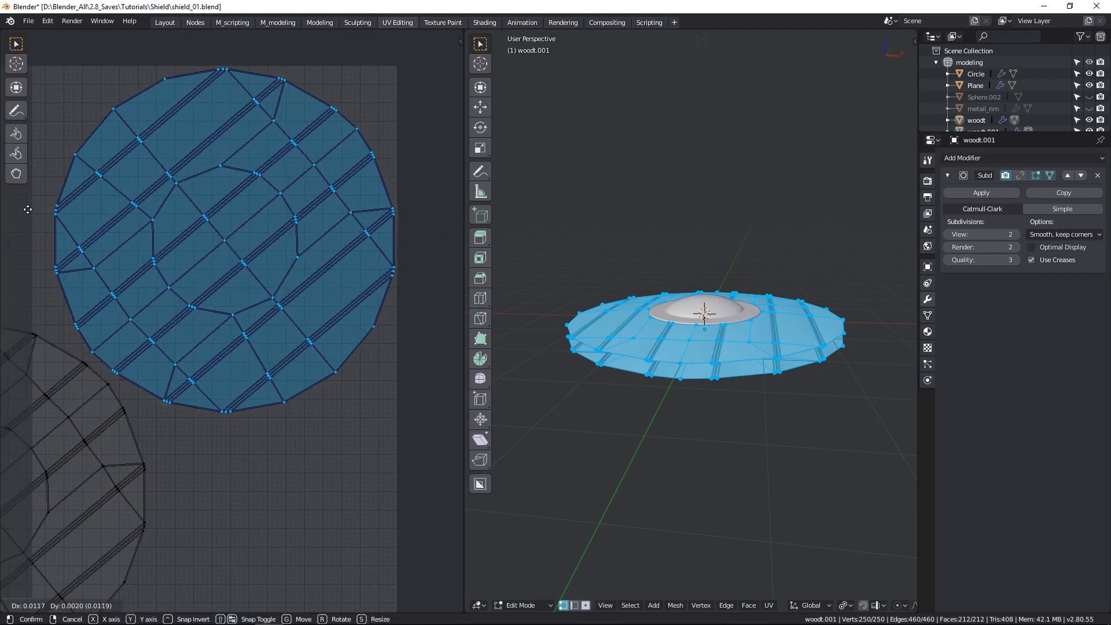
pyautogui.click(28, 208)
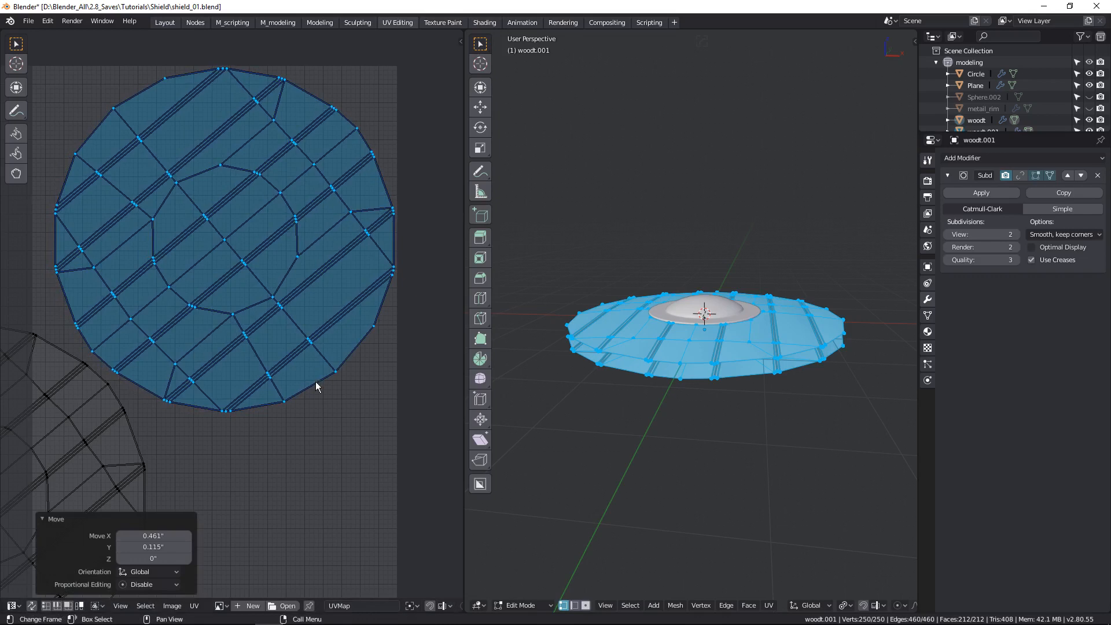
# Nudge the lower-left disc island upward so it fits inside the grid corner, and check its borders.
pyautogui.scroll(-2, 314, 381)
pyautogui.moveTo(367, 336); pyautogui.dragTo(482, 257, button='middle')
pyautogui.click(352, 315)
pyautogui.scroll(1, 377, 299)
pyautogui.moveTo(403, 295); pyautogui.dragTo(396, 300, button='middle')
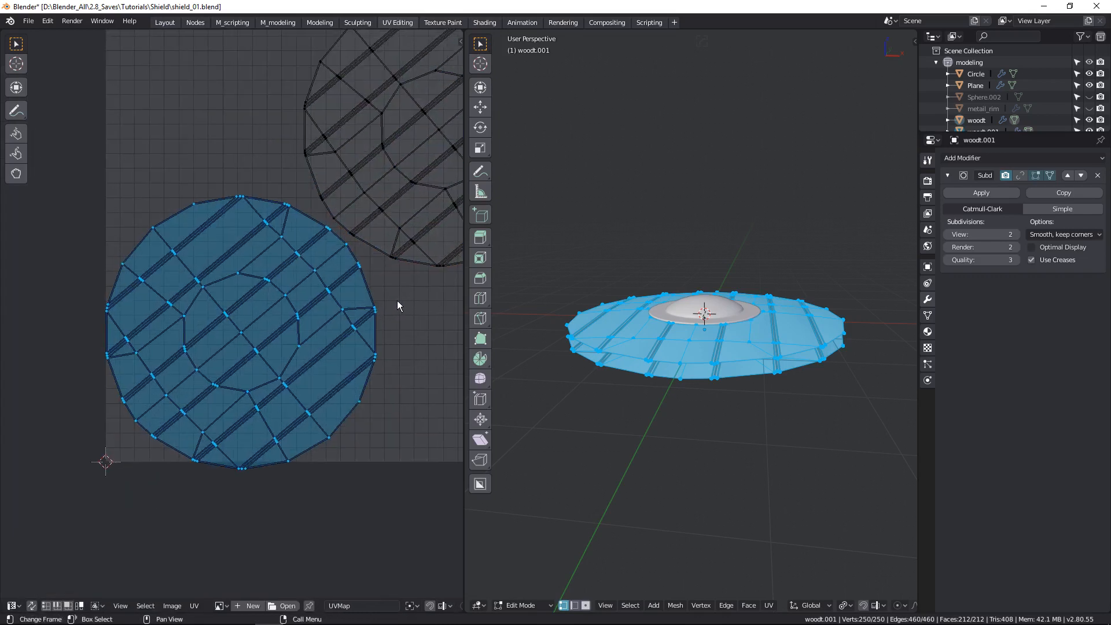
pyautogui.press('g')
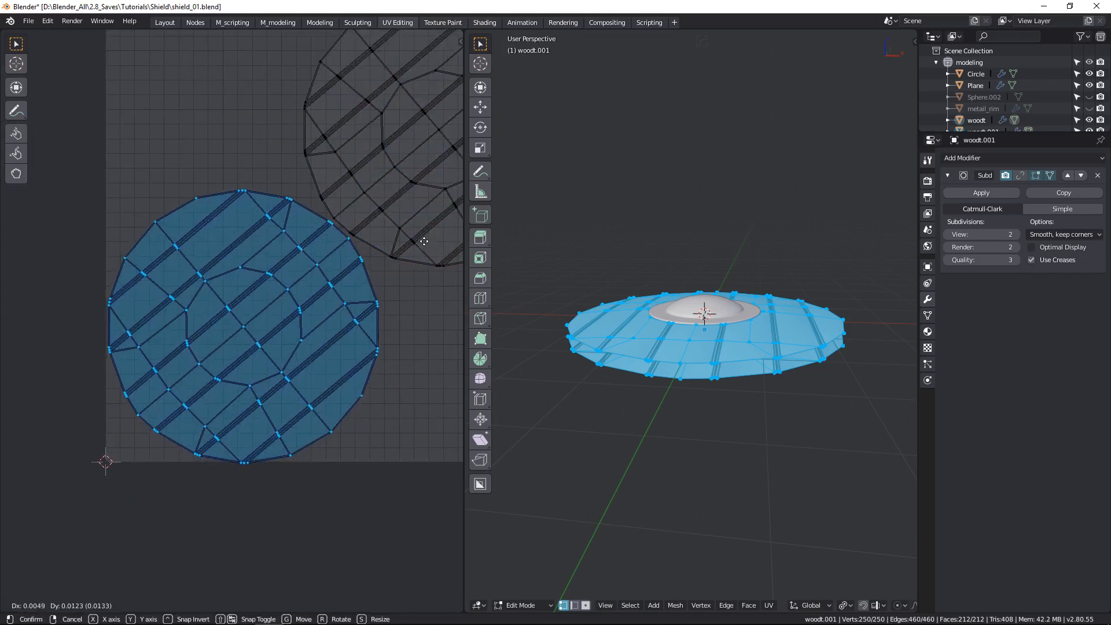
pyautogui.click(410, 212)
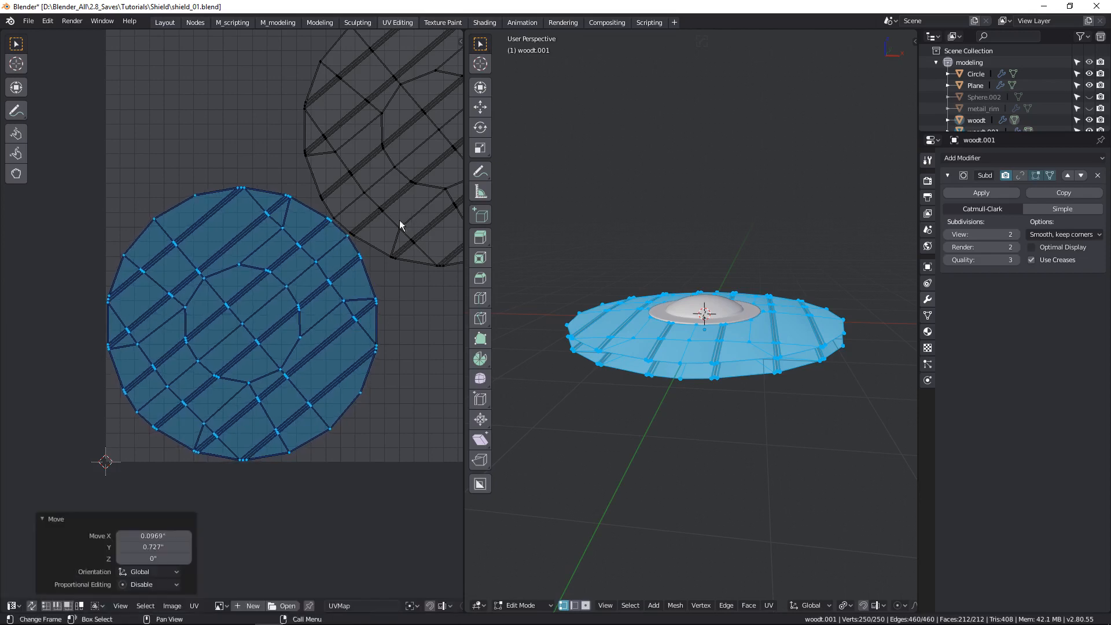
pyautogui.scroll(5, 358, 231)
pyautogui.scroll(-3, 332, 256)
pyautogui.moveTo(316, 374); pyautogui.dragTo(334, 169, button='middle')
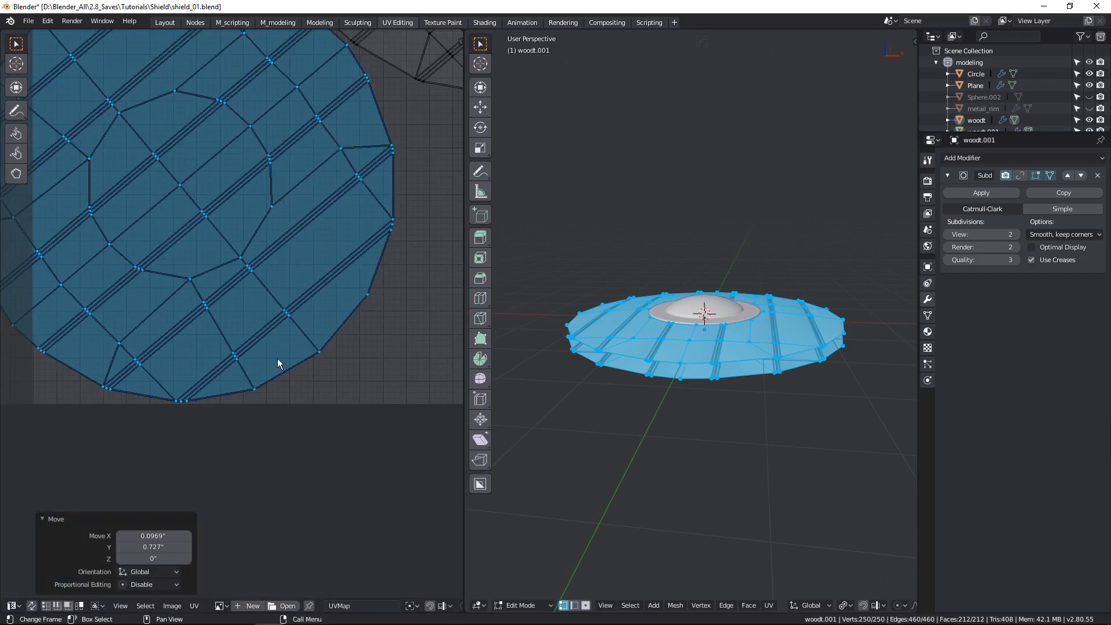
pyautogui.scroll(-5, 307, 374)
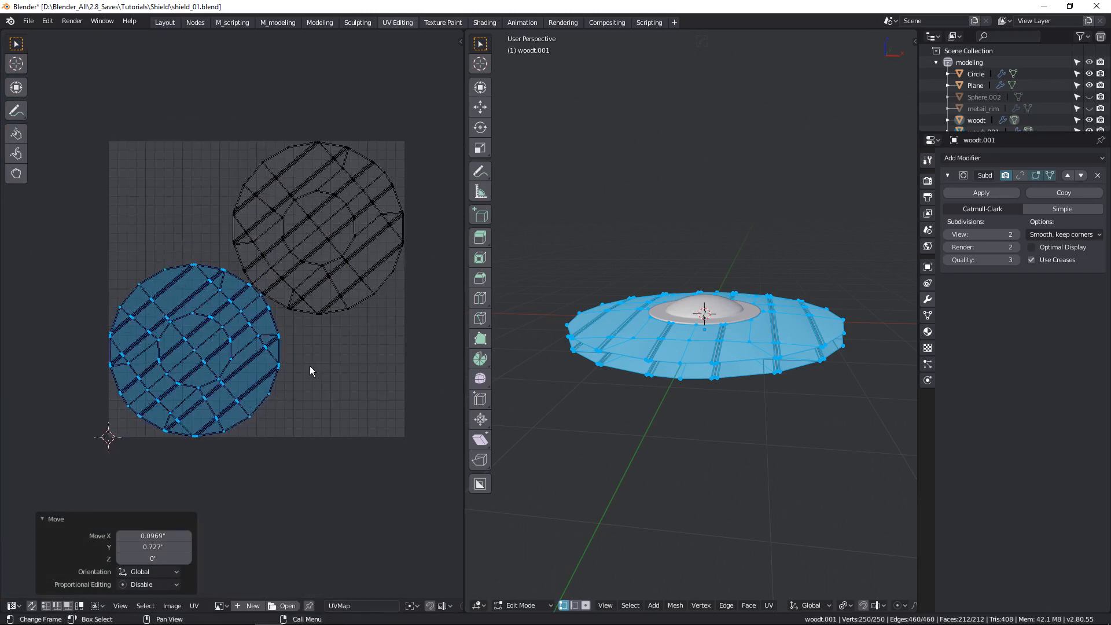
# Leave Edit Mode and hide both wooden discs to reveal the central metal boss.
pyautogui.press('Tab')
pyautogui.moveTo(579, 342); pyautogui.dragTo(668, 404, button='middle')
pyautogui.press('h')
pyautogui.scroll(2, 672, 333)
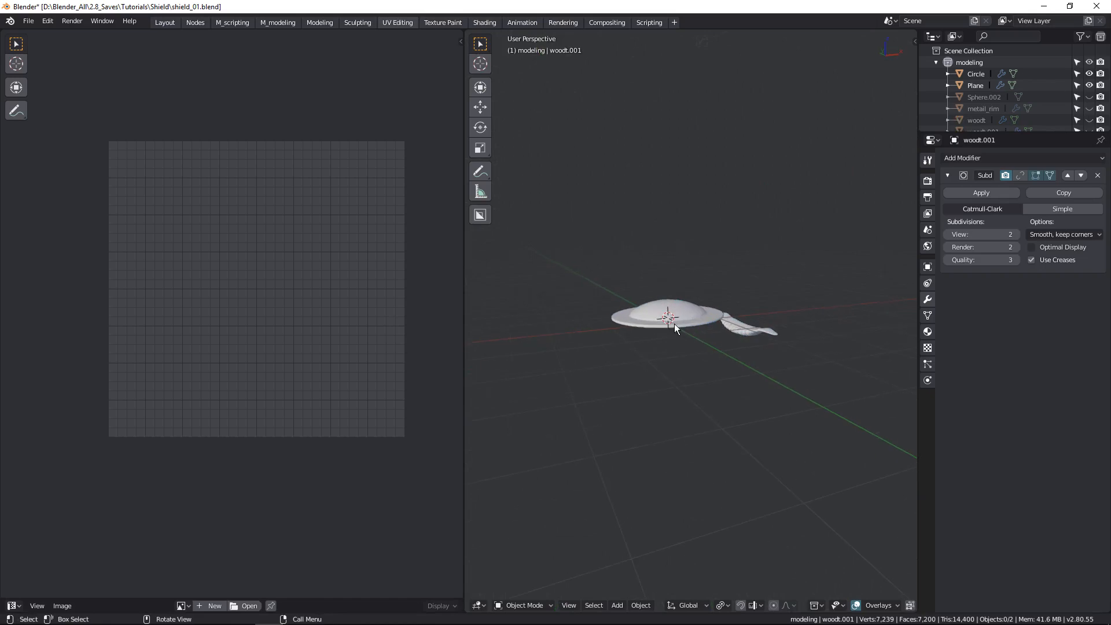
# Select the Circle boss object and open it in Edit Mode for a close view of the dome's base.
pyautogui.click(670, 328)
pyautogui.press('Tab')
pyautogui.scroll(3, 667, 305)
pyautogui.moveTo(666, 305); pyautogui.dragTo(653, 370, button='middle')
pyautogui.scroll(3, 637, 327)
pyautogui.scroll(4, 658, 310)
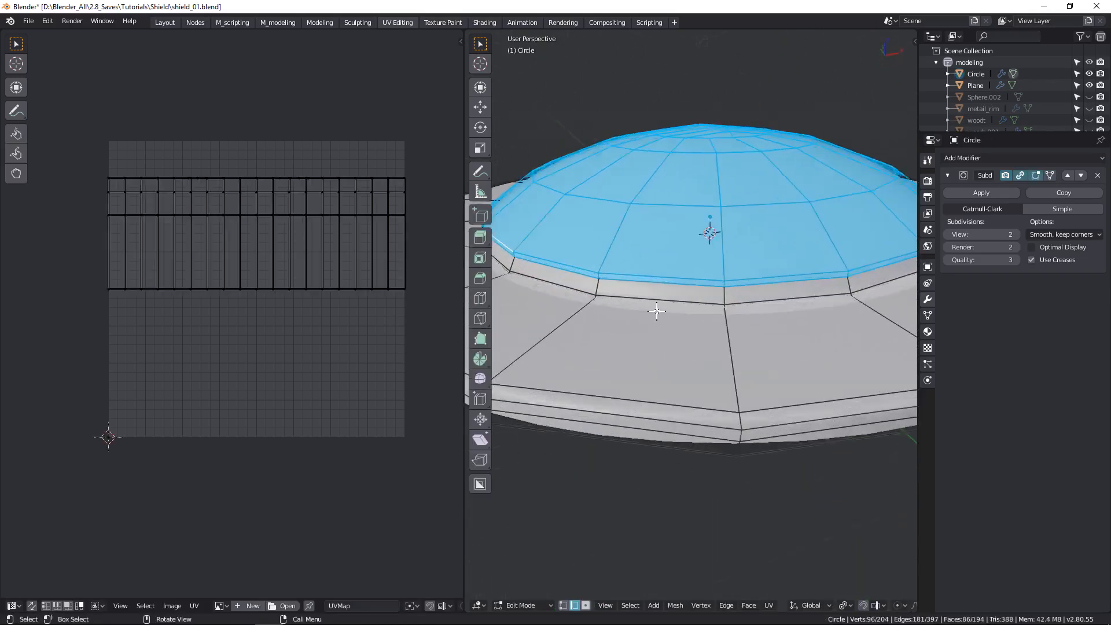
# Try to select the edge loop where the dome meets the flat brim.
pyautogui.scroll(-1, 666, 281)
pyautogui.keyDown('alt'); pyautogui.click(567, 280); pyautogui.keyUp('alt')
pyautogui.scroll(-2, 567, 280)
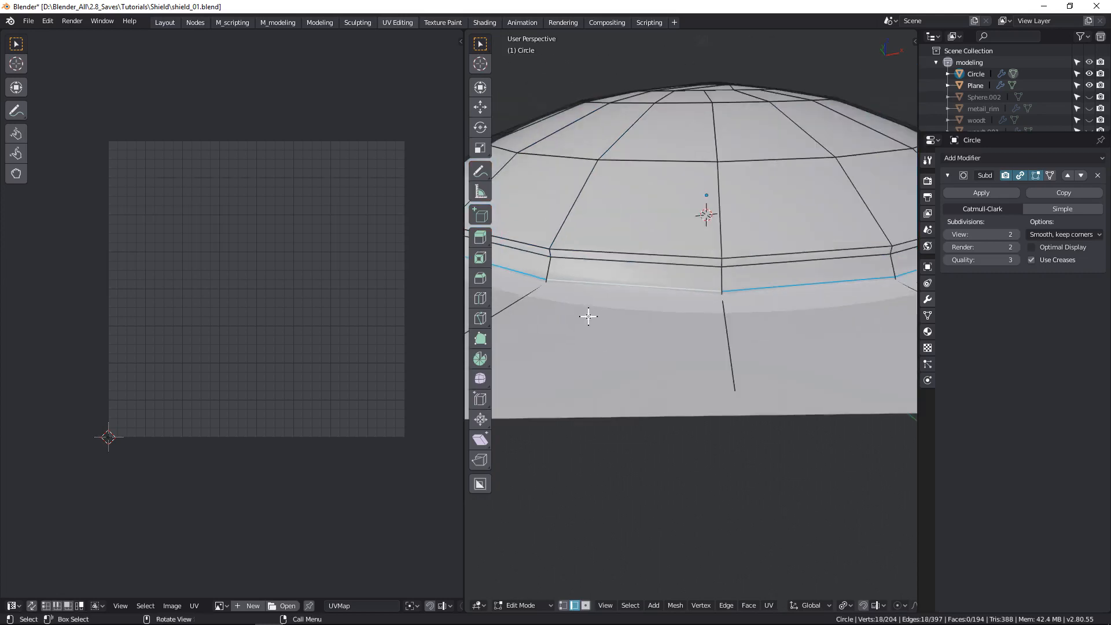
pyautogui.moveTo(588, 316); pyautogui.dragTo(642, 365, button='middle')
pyautogui.hotkey('shift', 'z')
pyautogui.scroll(2, 642, 364)
pyautogui.keyDown('alt'); pyautogui.click(629, 373); pyautogui.keyUp('alt')
pyautogui.hotkey('shift', 'z')
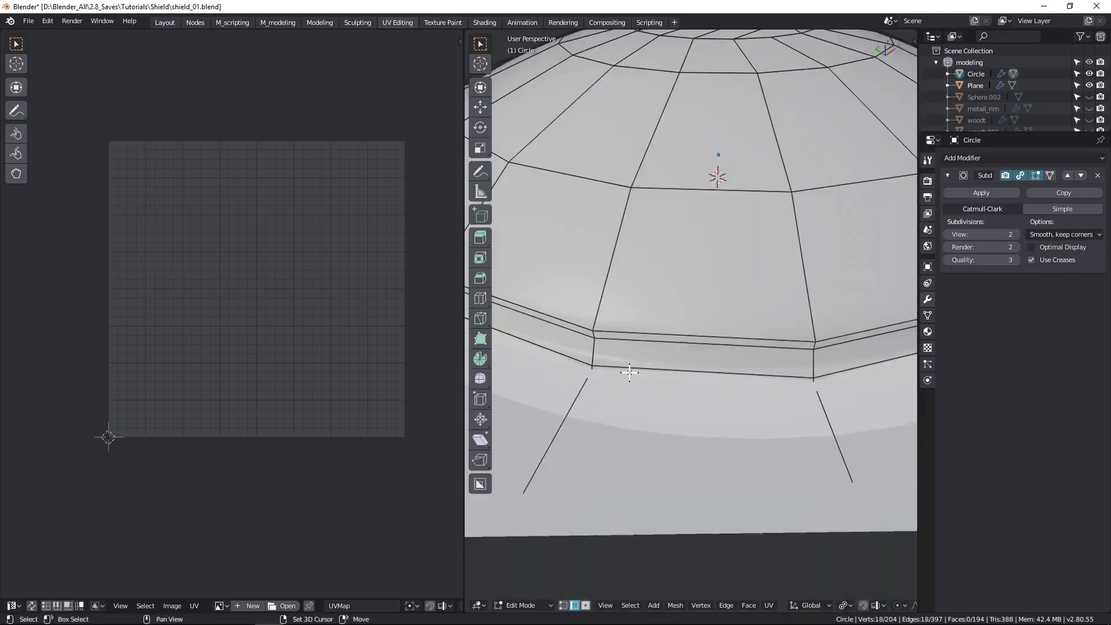
pyautogui.scroll(-3, 628, 371)
pyautogui.scroll(3, 617, 370)
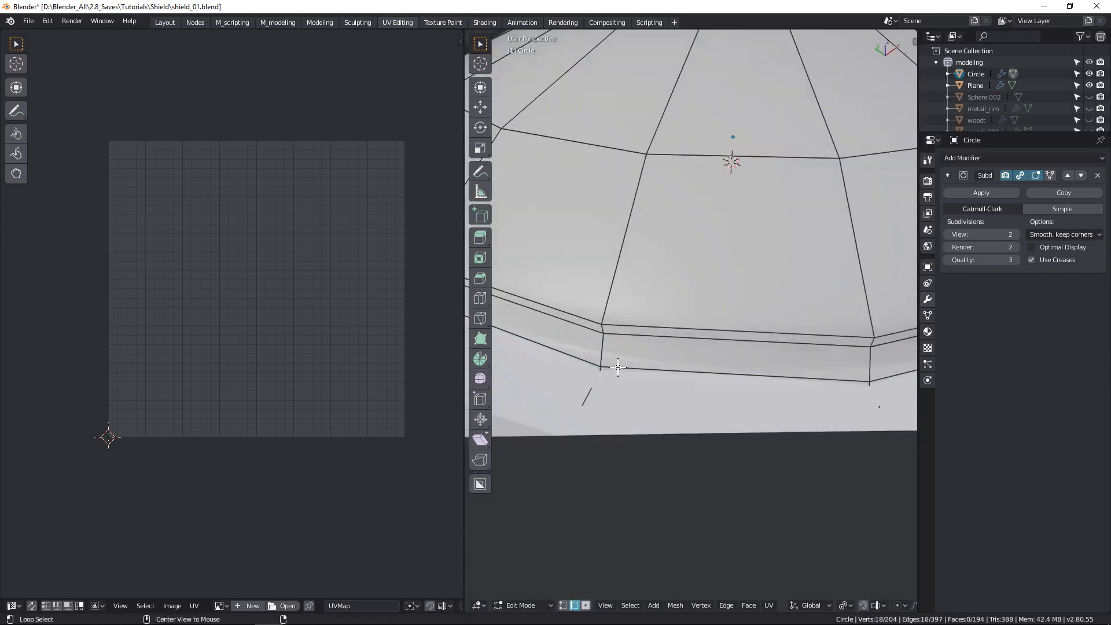
pyautogui.keyDown('alt'); pyautogui.click(617, 367); pyautogui.keyUp('alt')
pyautogui.scroll(-3, 612, 360)
pyautogui.scroll(2, 627, 343)
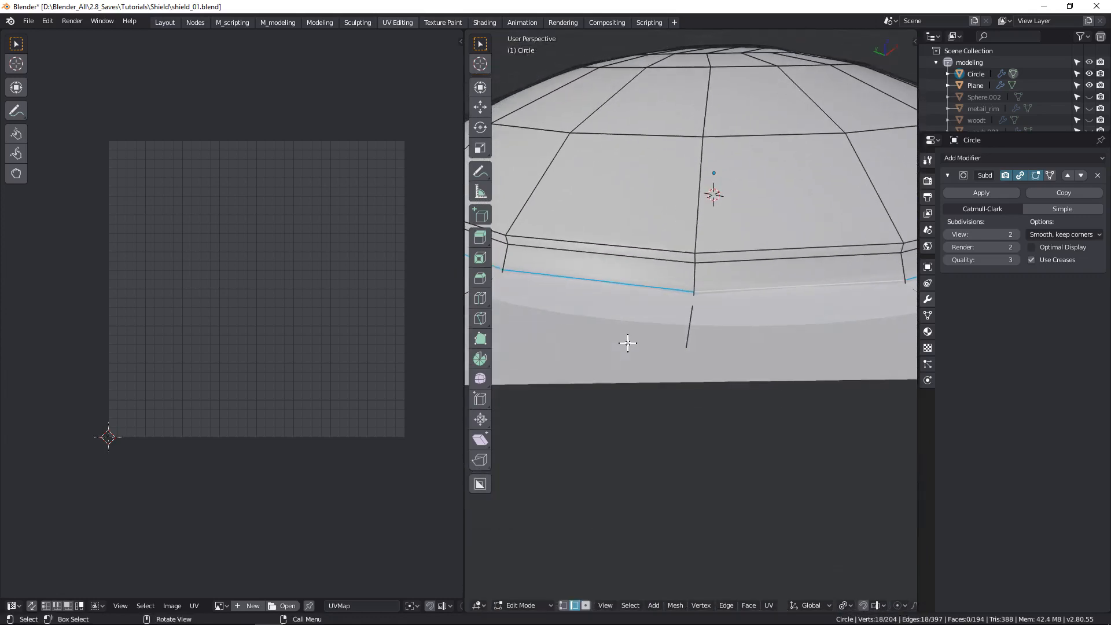
pyautogui.keyDown('alt'); pyautogui.click(677, 298); pyautogui.keyUp('alt')
pyautogui.scroll(-4, 677, 297)
pyautogui.moveTo(677, 297); pyautogui.dragTo(706, 365, button='middle')
# Add an edge loop around the flat brim and slide it close to the dome's base.
pyautogui.hotkey('ctrl', 'r')
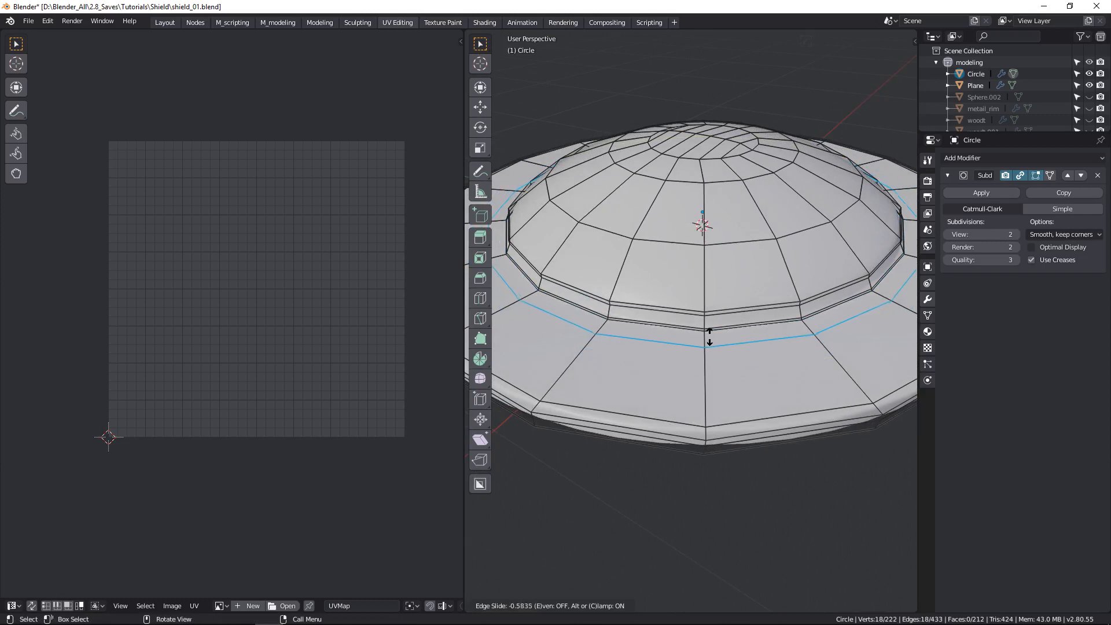
pyautogui.click(711, 328)
pyautogui.scroll(2, 727, 367)
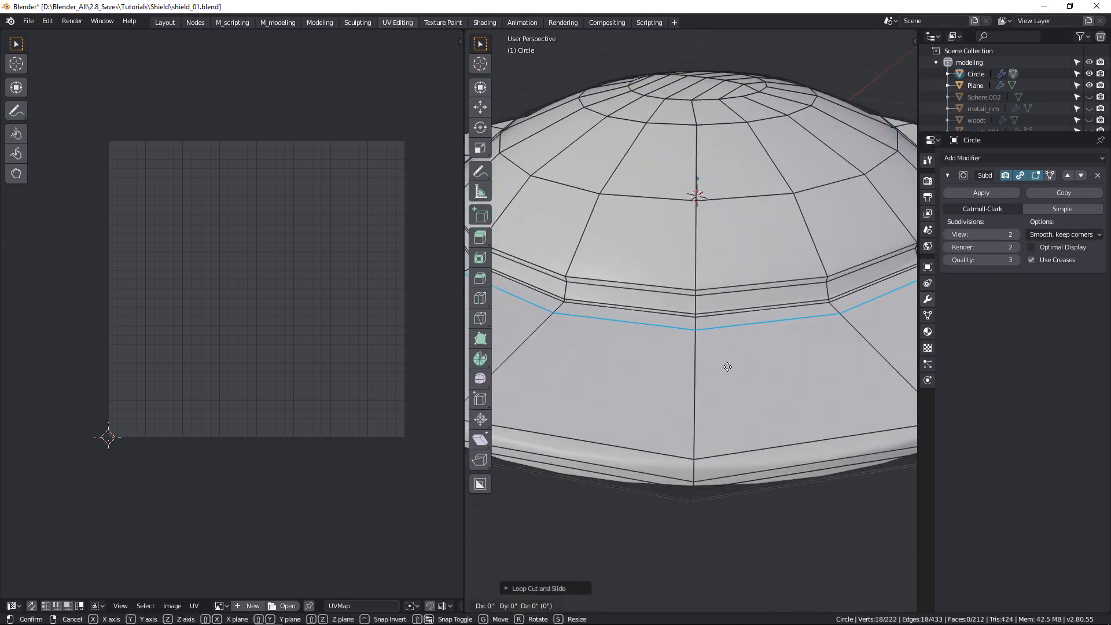
pyautogui.press('g')
pyautogui.press('g')
pyautogui.click(719, 330)
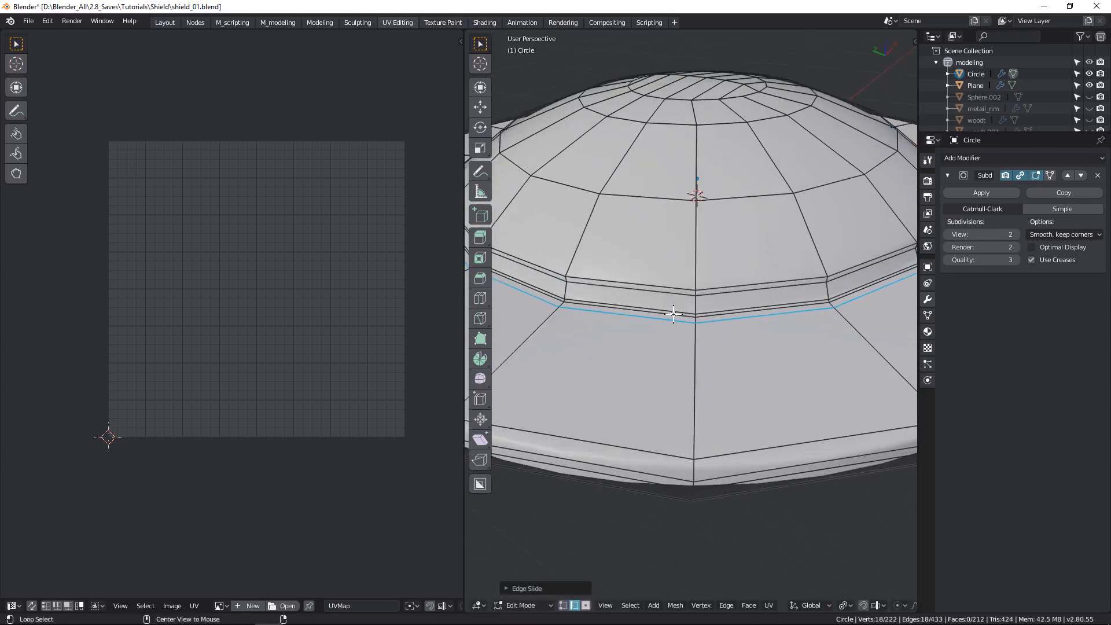
# Mark the edge loop at the dome's base as a seam and unwrap the whole Circle mesh.
pyautogui.hotkey('ctrl', 'e')
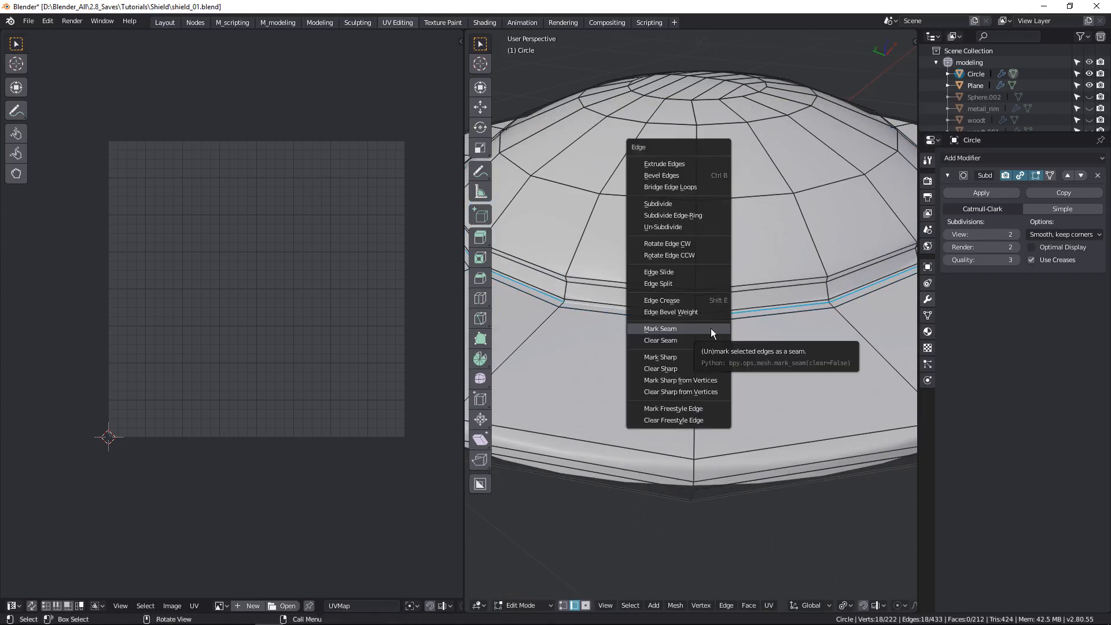
pyautogui.click(711, 328)
pyautogui.scroll(-3, 711, 328)
pyautogui.press('a')
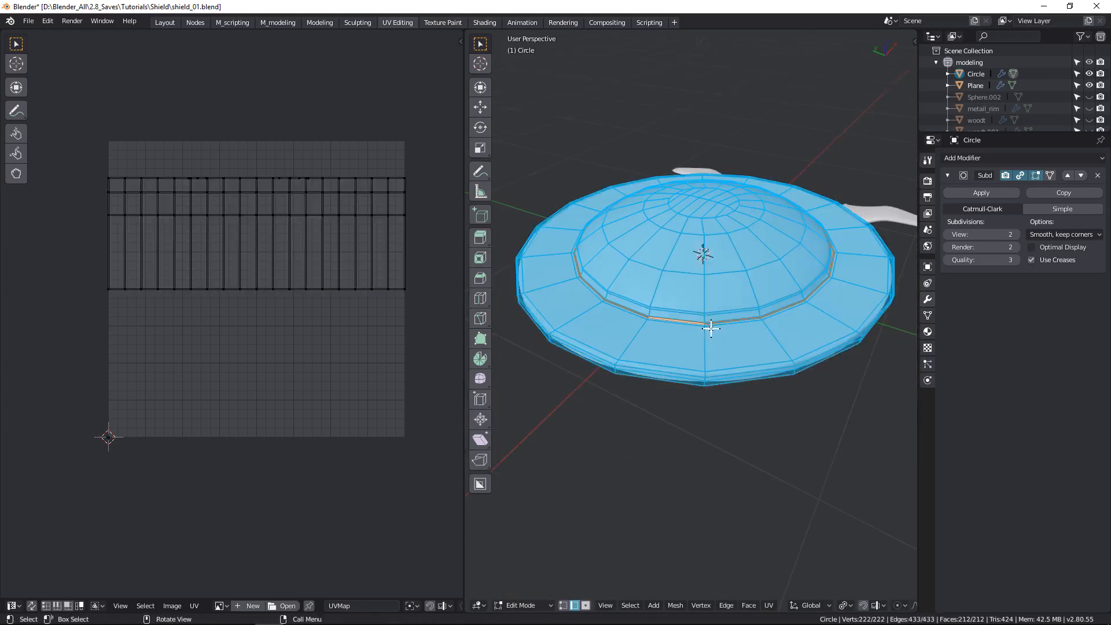
pyautogui.press('u')
pyautogui.click(665, 261)
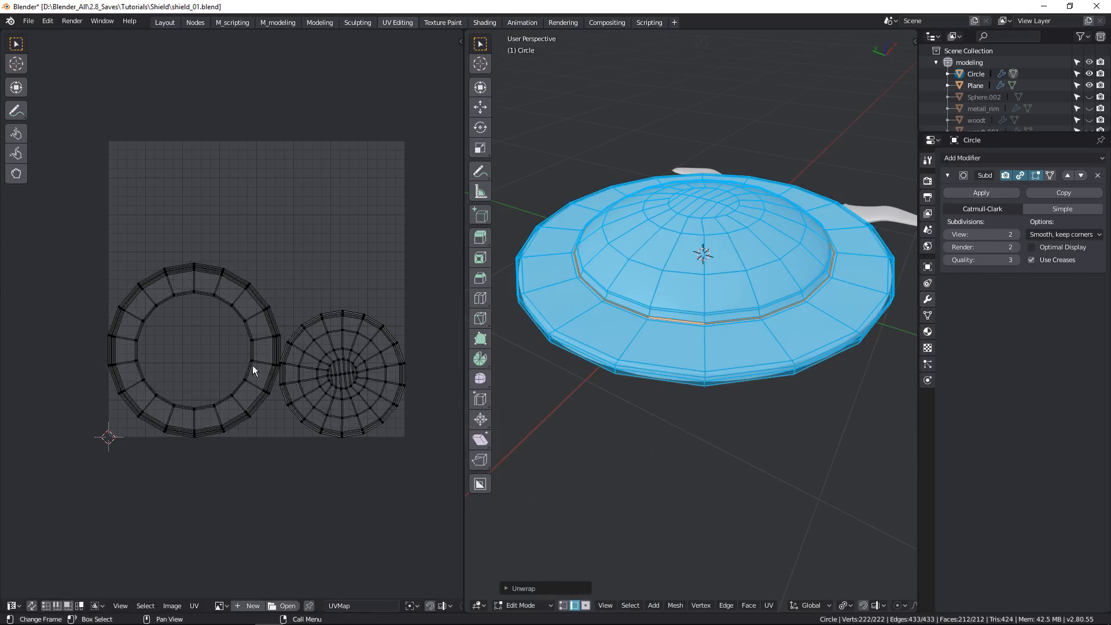
# Inspect the two new UV islands and move the round dome island to the upper middle of the grid, above the ring.
pyautogui.scroll(2, 228, 307)
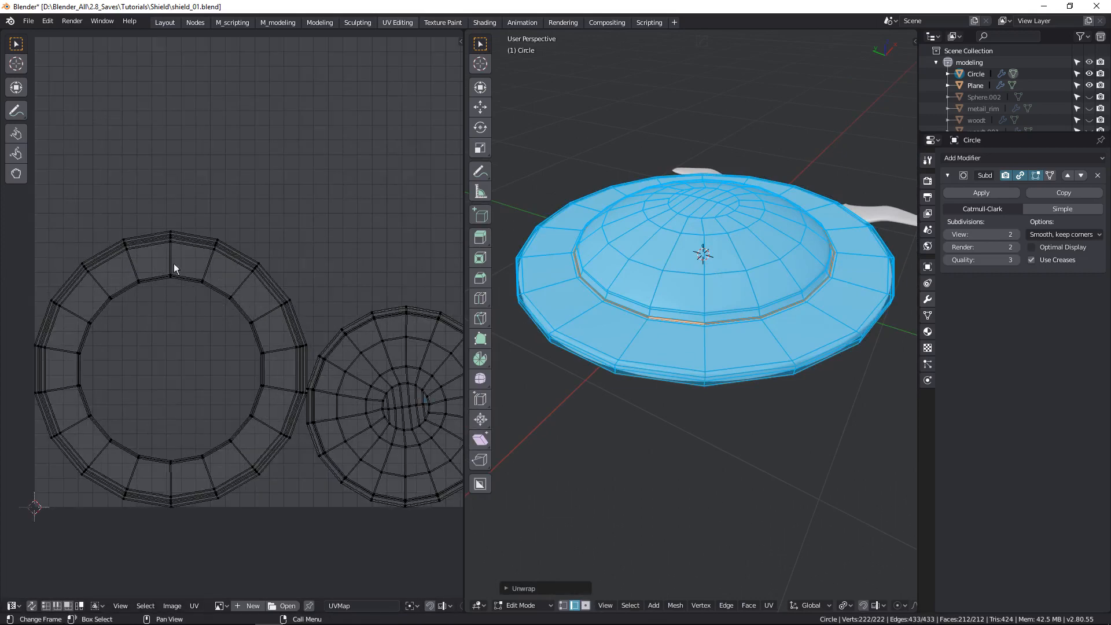
pyautogui.scroll(-2, 342, 424)
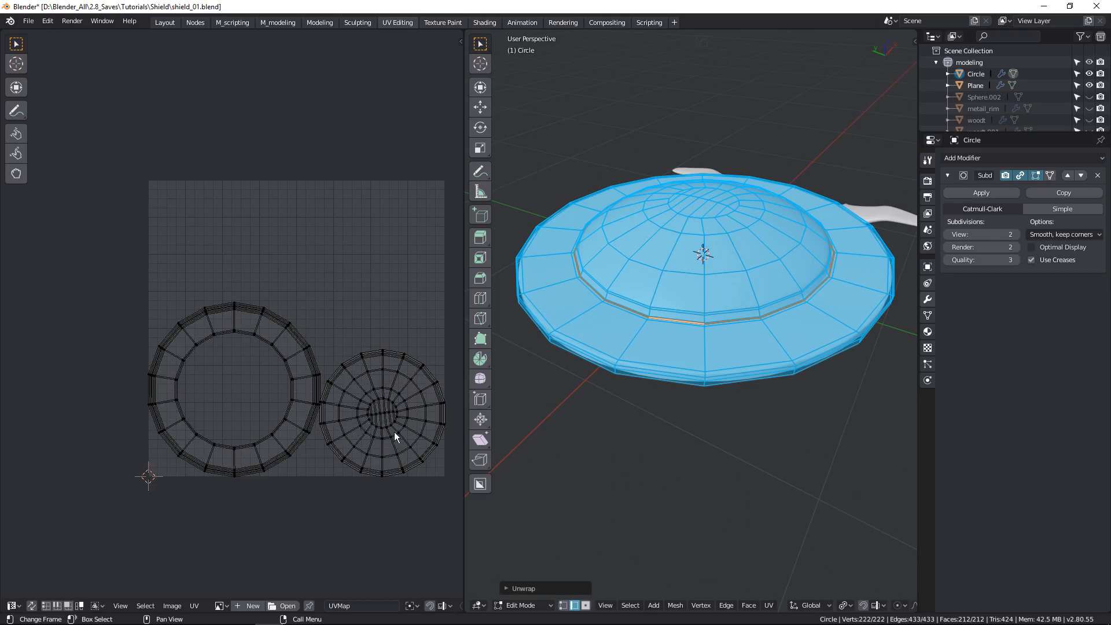
pyautogui.scroll(5, 388, 430)
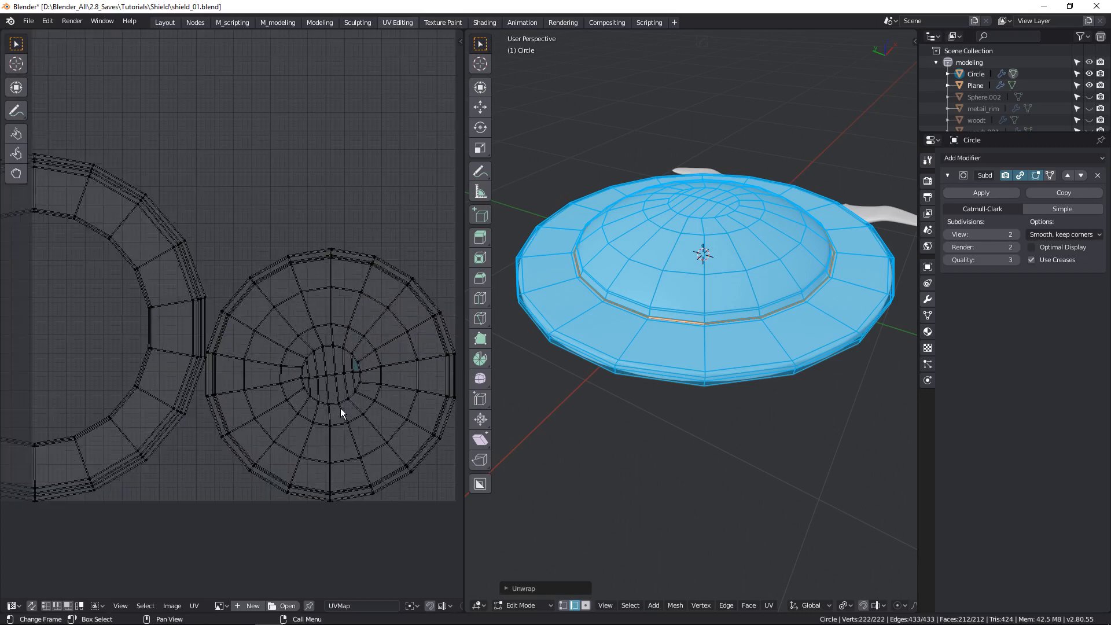
pyautogui.scroll(6, 120, 312)
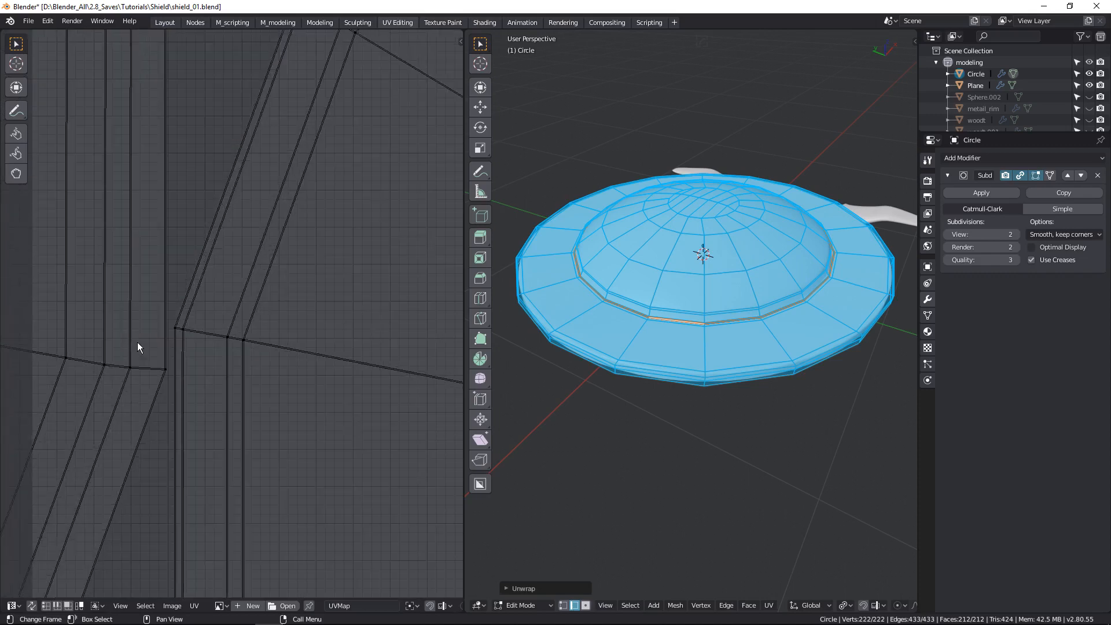
pyautogui.scroll(-12, 154, 359)
pyautogui.press('l')
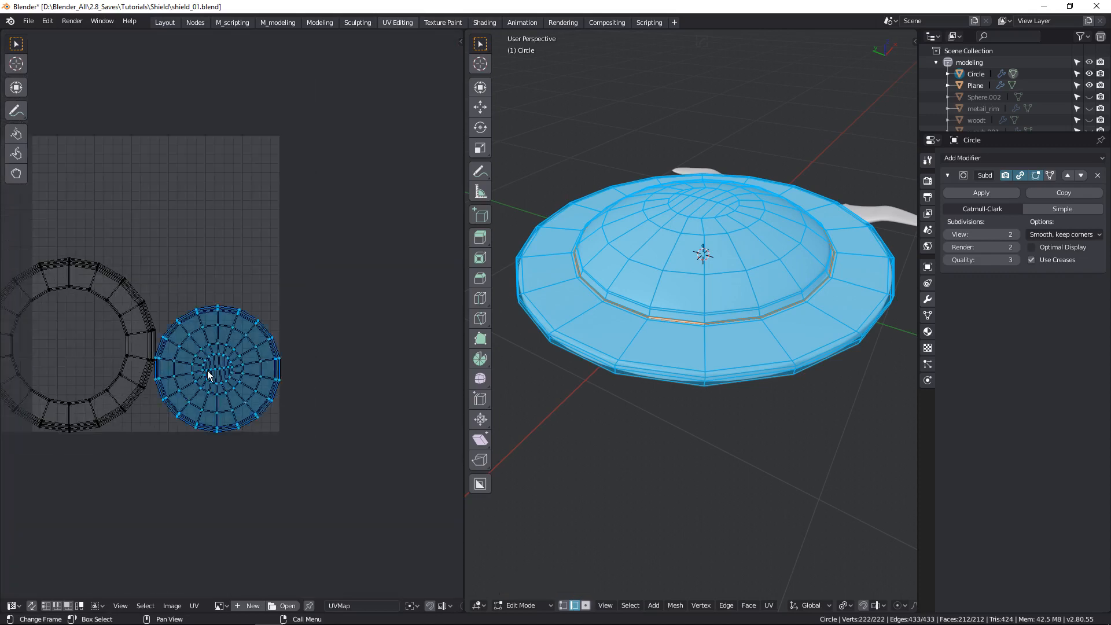
pyautogui.moveTo(225, 390); pyautogui.dragTo(317, 407, button='middle')
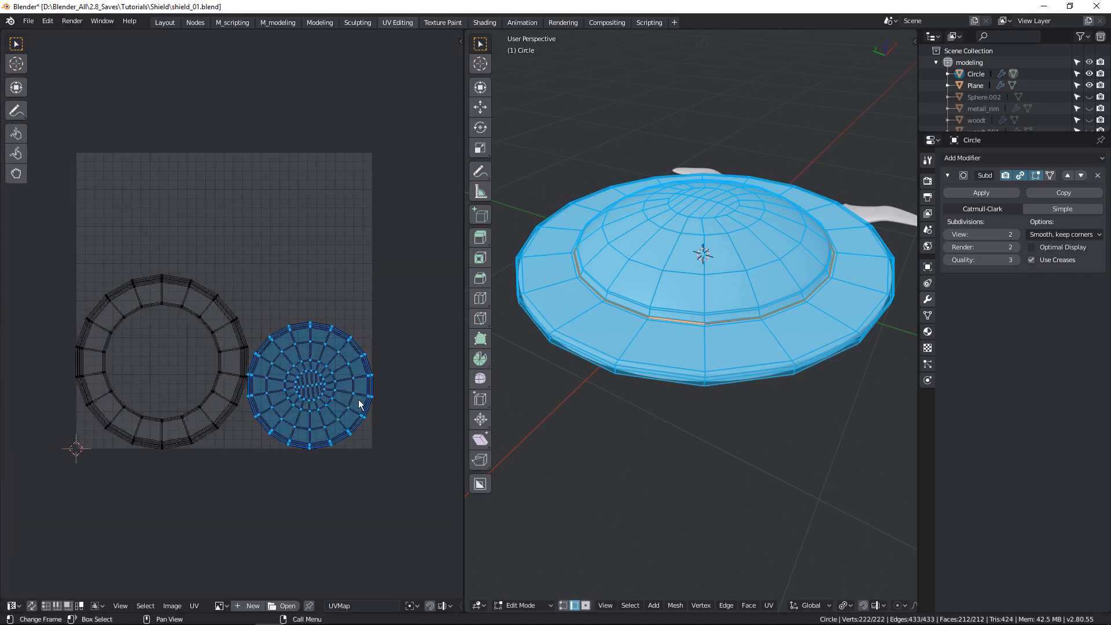
pyautogui.press('g')
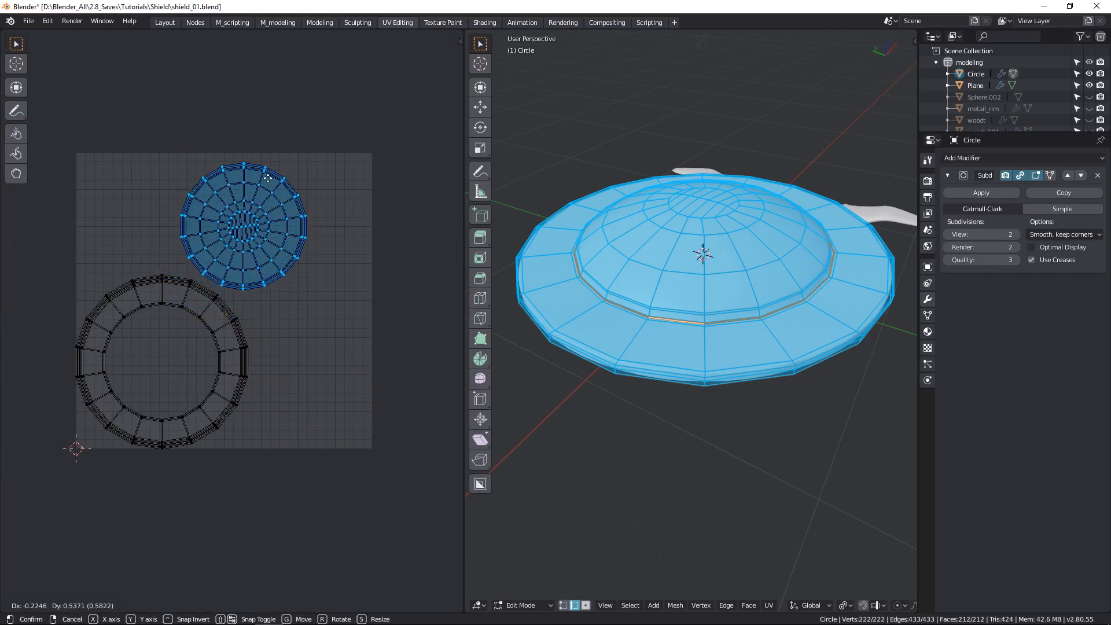
pyautogui.click(268, 177)
pyautogui.scroll(-1, 242, 293)
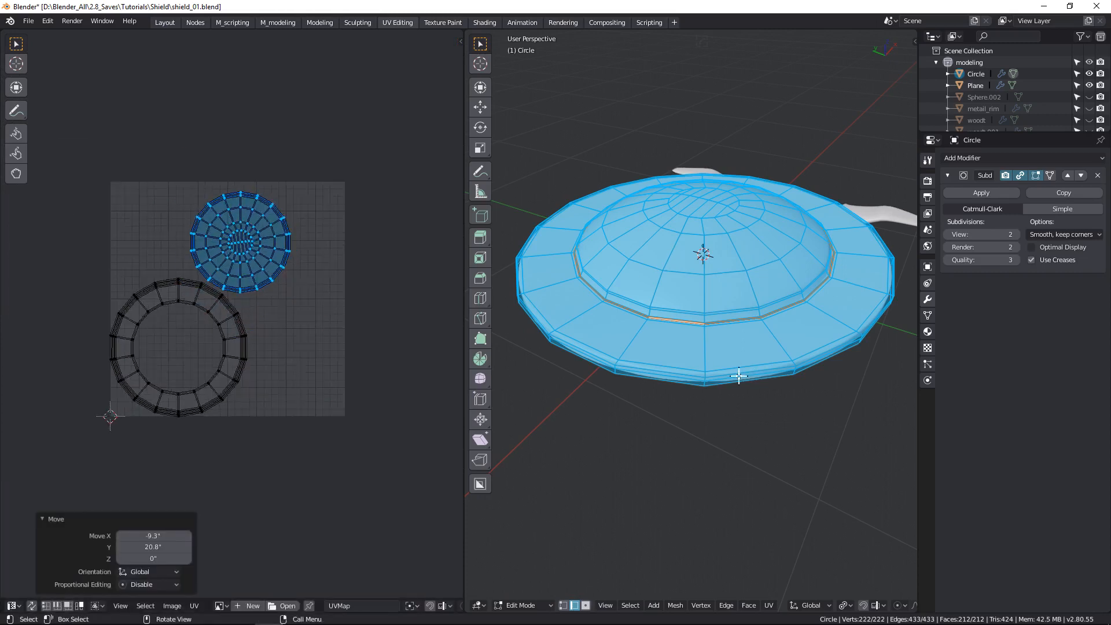
# Hide the finished Circle mesh and open the handle mesh (Plane) in Edit Mode.
pyautogui.press('Tab')
pyautogui.press('h')
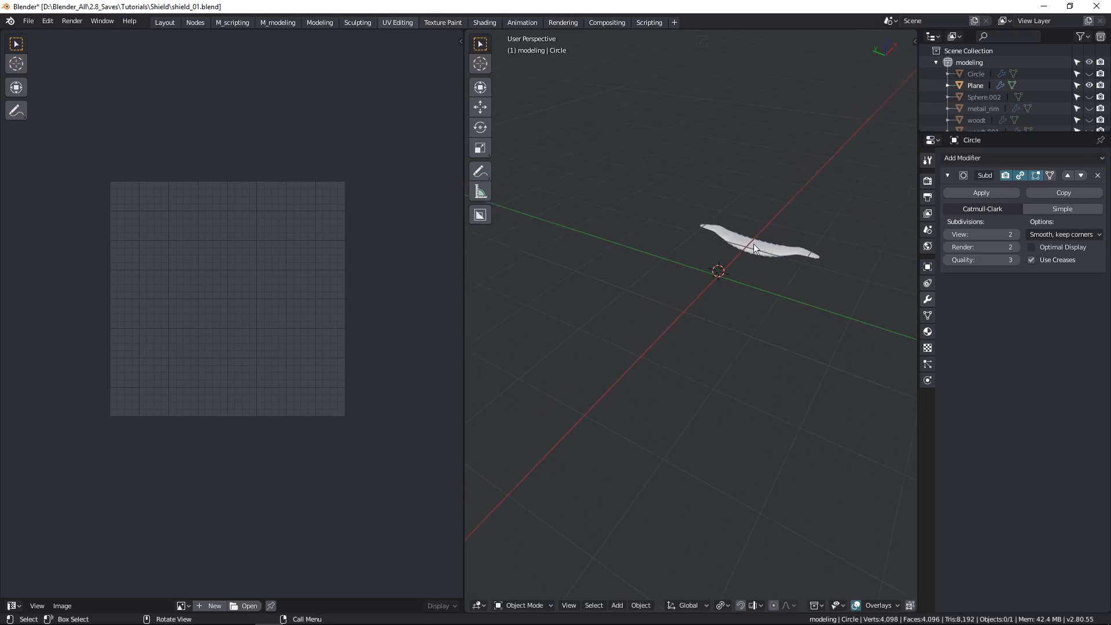
pyautogui.click(754, 244)
pyautogui.moveTo(789, 276); pyautogui.dragTo(751, 284, button='middle')
pyautogui.press('Tab')
# Select the edge loop along one side of the handle and add the edges wrapping around one tip.
pyautogui.keyDown('alt'); pyautogui.click(639, 219); pyautogui.keyUp('alt')
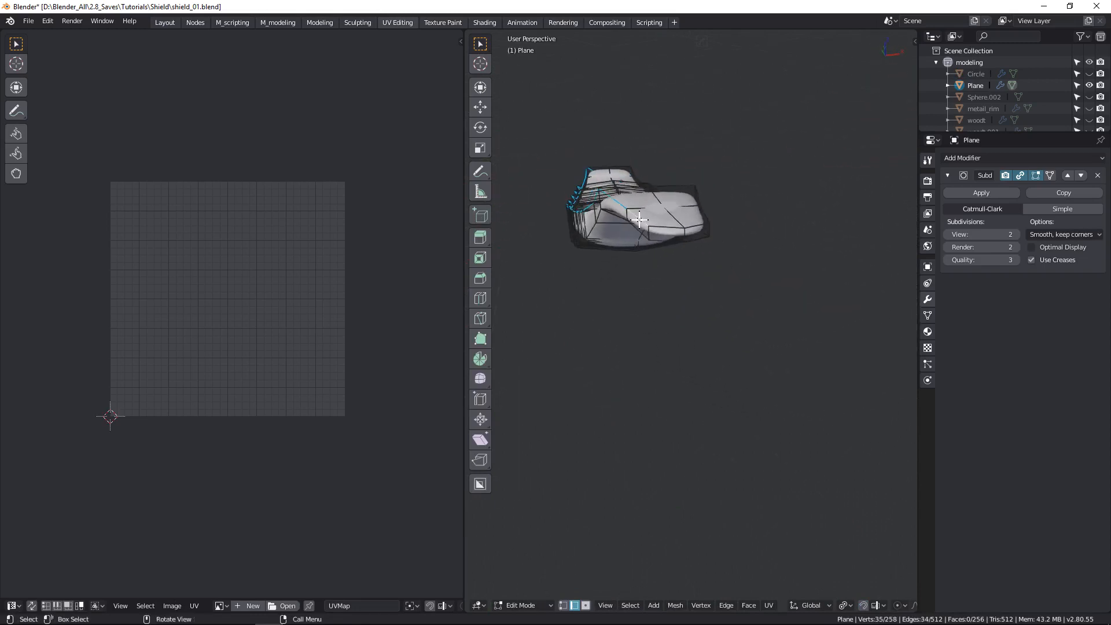
pyautogui.moveTo(639, 219); pyautogui.dragTo(814, 280, button='middle')
pyautogui.click(1091, 489)
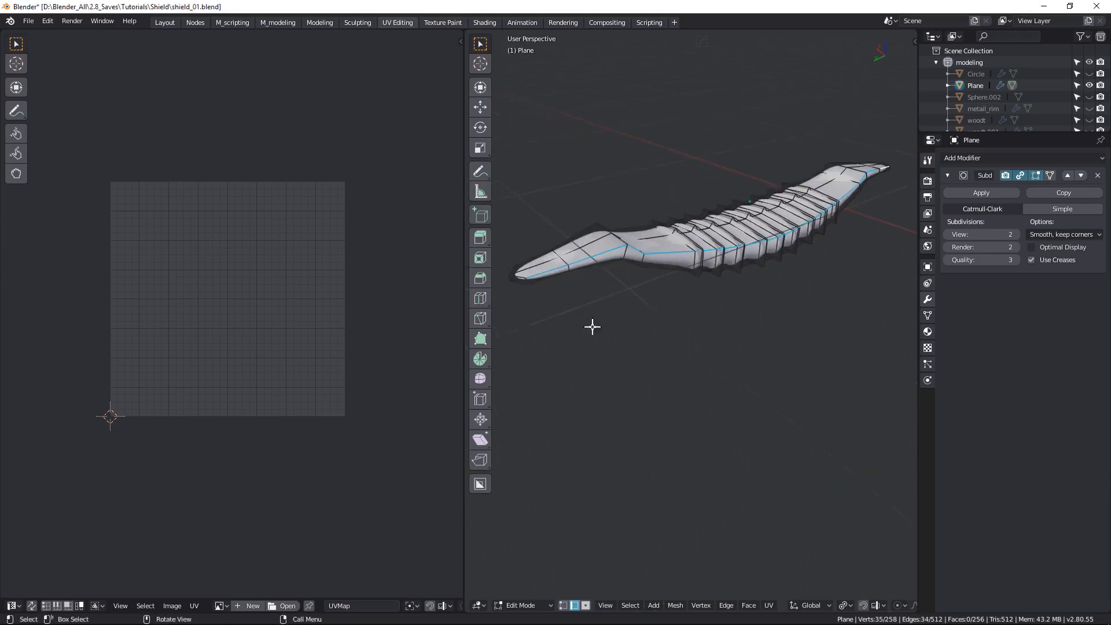
pyautogui.moveTo(591, 322); pyautogui.dragTo(816, 339, button='middle')
pyautogui.keyDown('shift'); pyautogui.click(791, 275); pyautogui.keyUp('shift')
pyautogui.moveTo(791, 274); pyautogui.dragTo(764, 291, button='middle')
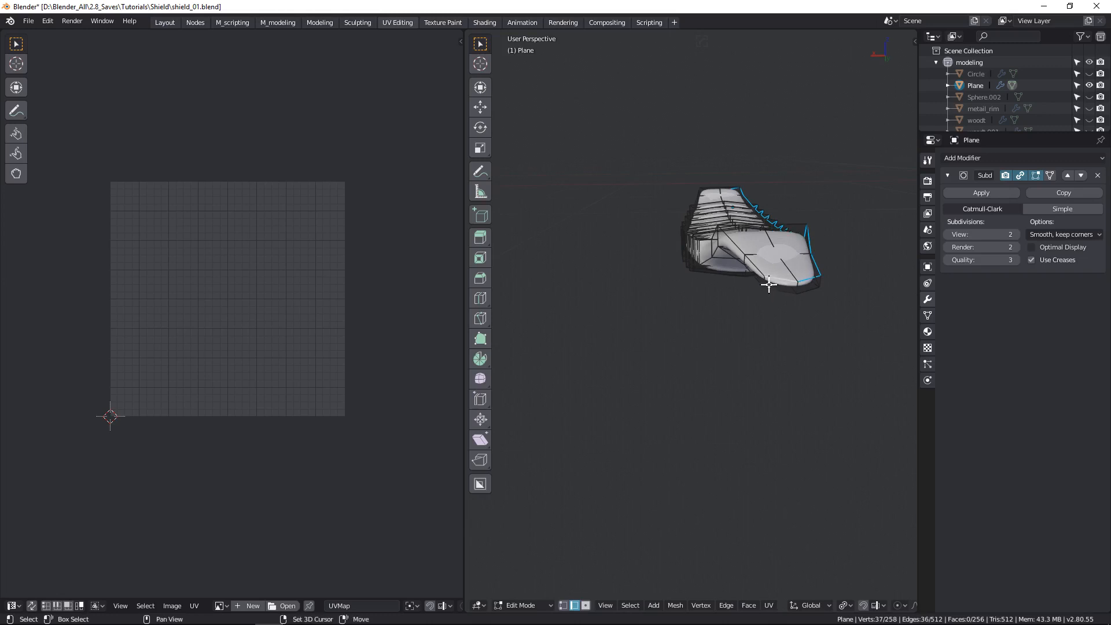
pyautogui.keyDown('shift'); pyautogui.click(769, 287); pyautogui.keyUp('shift')
pyautogui.moveTo(770, 303); pyautogui.dragTo(769, 265, button='middle')
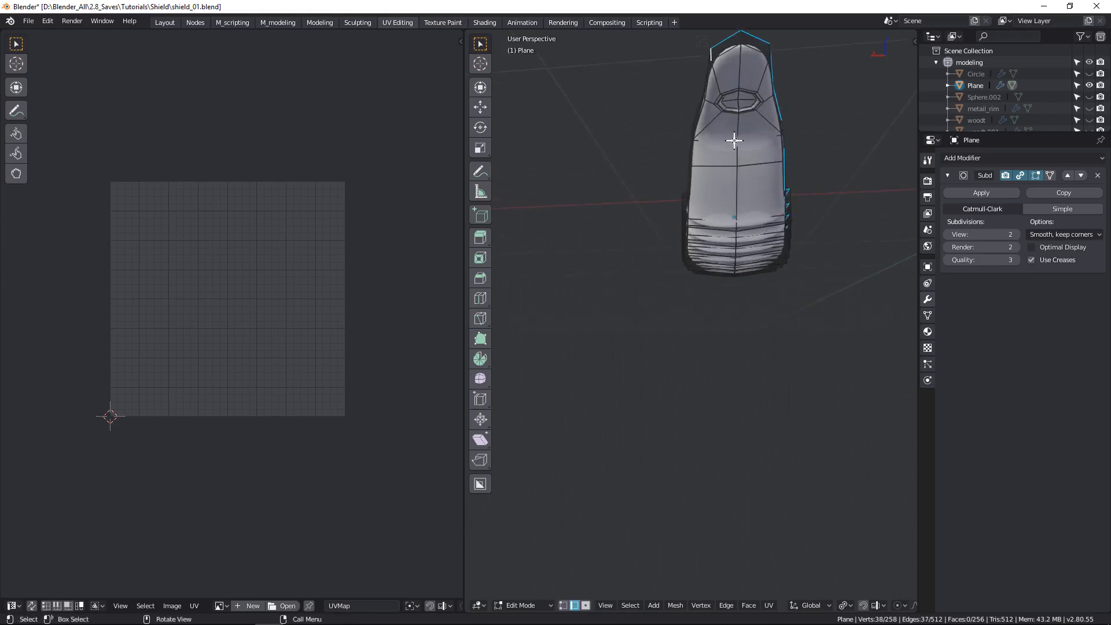
pyautogui.keyDown('shift'); pyautogui.click(753, 51); pyautogui.keyUp('shift')
pyautogui.moveTo(764, 88); pyautogui.dragTo(677, 144, button='middle')
# Add the handle's lower side edge loop and the edges around the opposite tip to the selection.
pyautogui.keyDown('alt'); pyautogui.keyDown('shift'); pyautogui.click(646, 162); pyautogui.keyUp('shift'); pyautogui.keyUp('alt')
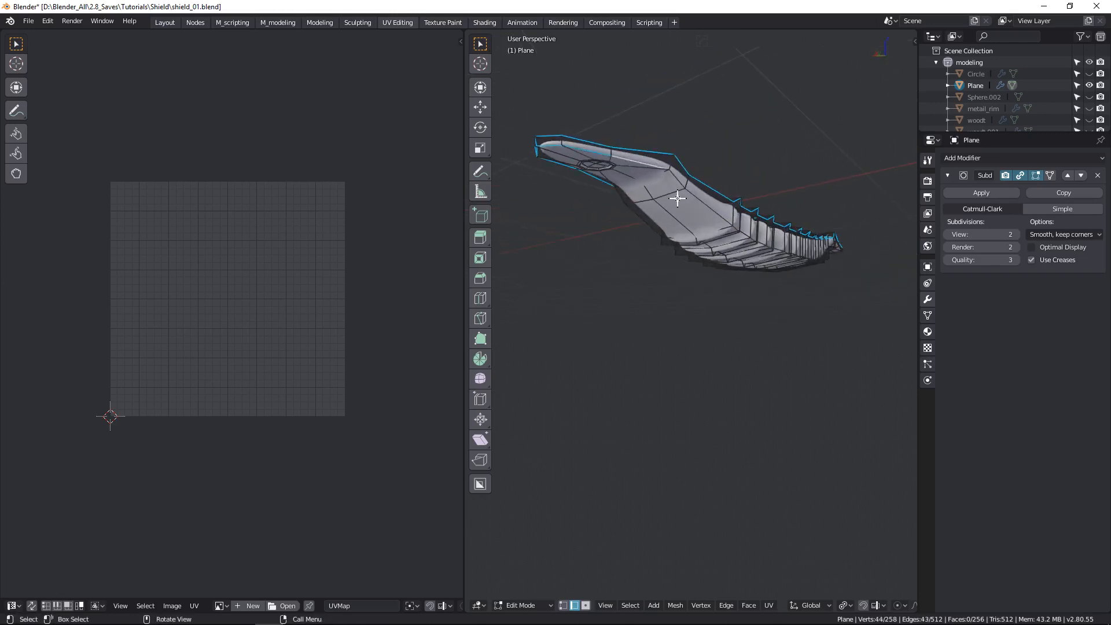
pyautogui.keyDown('alt'); pyautogui.keyDown('shift'); pyautogui.click(688, 192); pyautogui.keyUp('shift'); pyautogui.keyUp('alt')
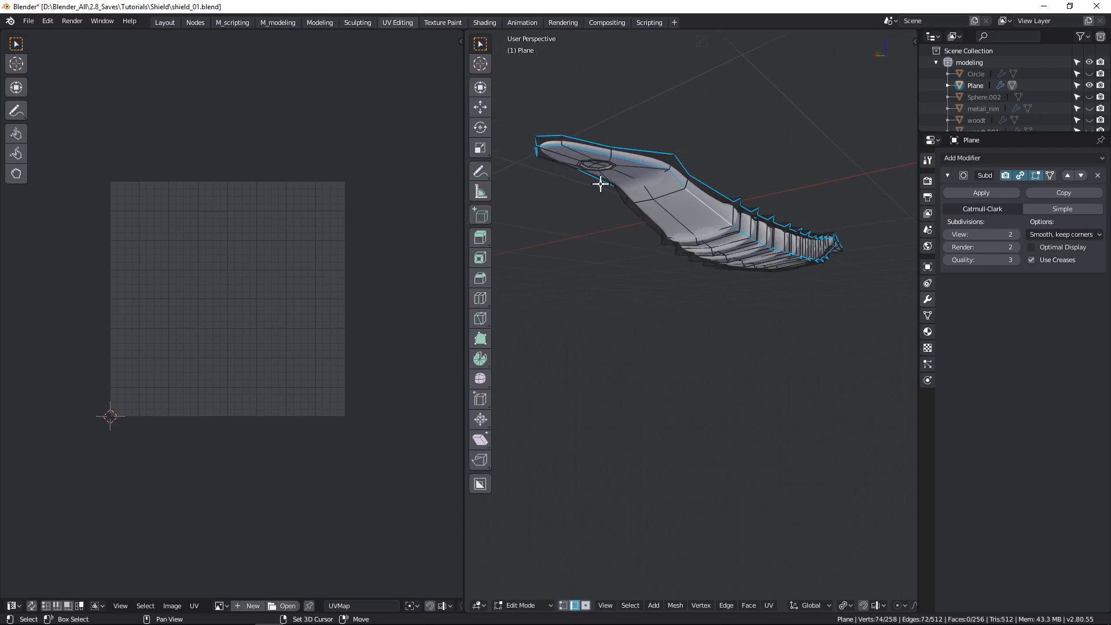
pyautogui.moveTo(717, 241); pyautogui.dragTo(656, 225, button='middle')
pyautogui.keyDown('shift'); pyautogui.click(666, 224); pyautogui.keyUp('shift')
pyautogui.moveTo(756, 245); pyautogui.dragTo(725, 162, button='middle')
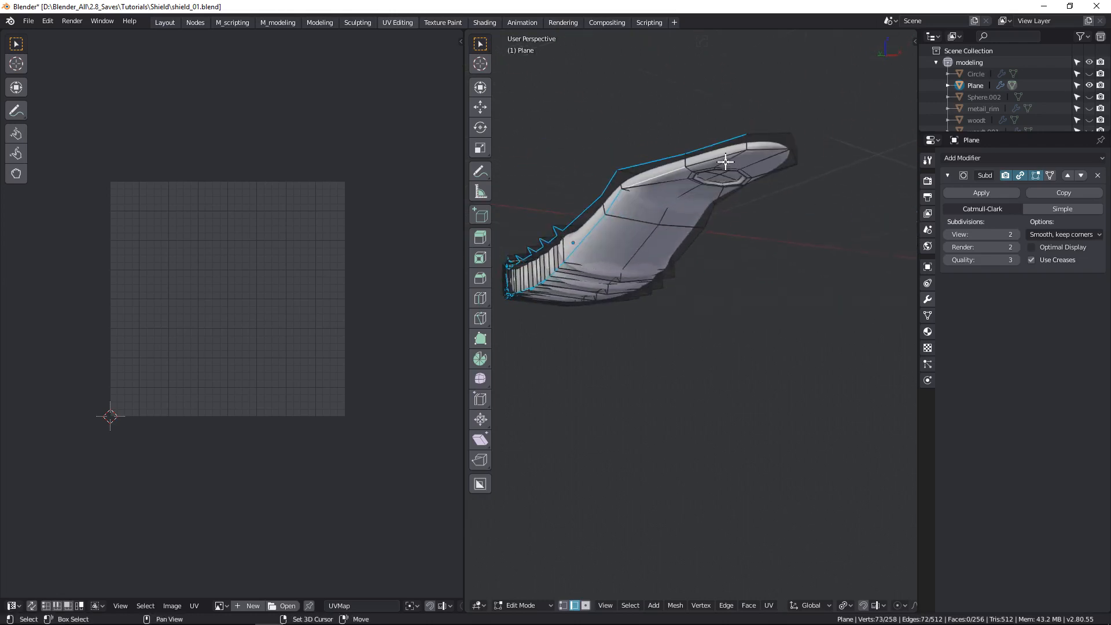
pyautogui.hotkey('ctrl', 'z')
pyautogui.keyDown('shift'); pyautogui.click(713, 162); pyautogui.keyUp('shift')
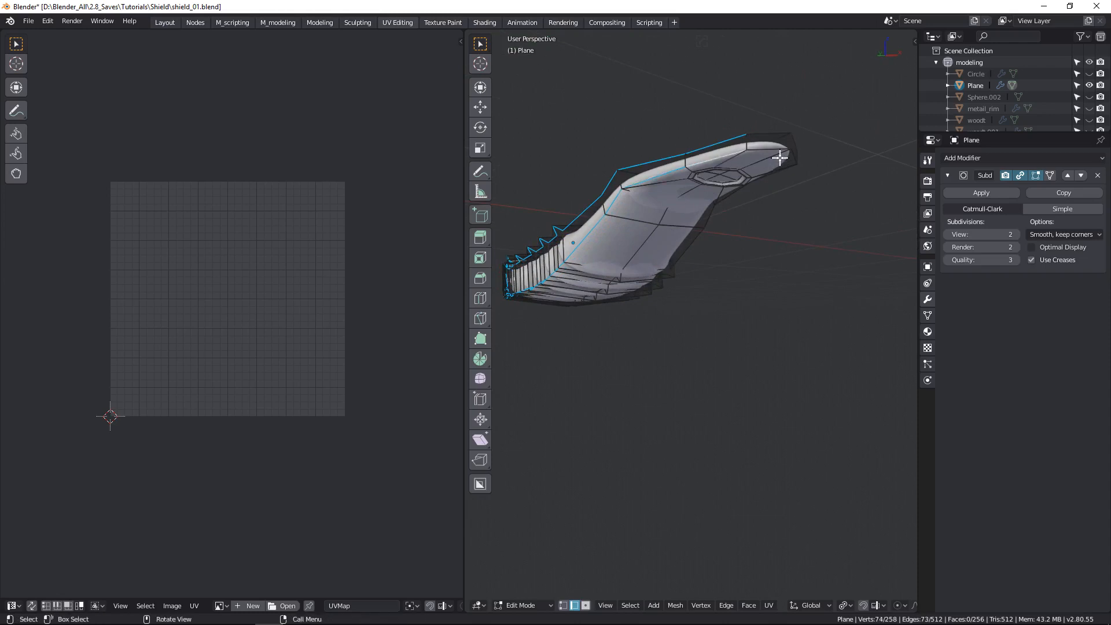
pyautogui.keyDown('shift'); pyautogui.click(768, 151); pyautogui.keyUp('shift')
pyautogui.moveTo(768, 151); pyautogui.dragTo(656, 200, button='middle')
pyautogui.keyDown('shift'); pyautogui.click(656, 201); pyautogui.keyUp('shift')
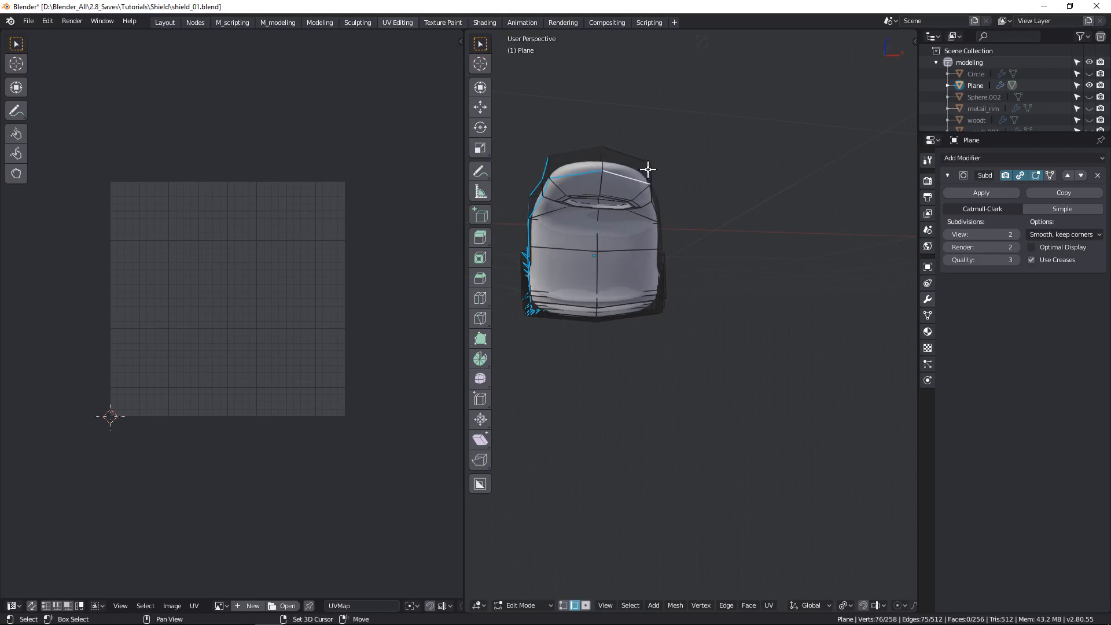
pyautogui.keyDown('shift'); pyautogui.click(576, 154); pyautogui.keyUp('shift')
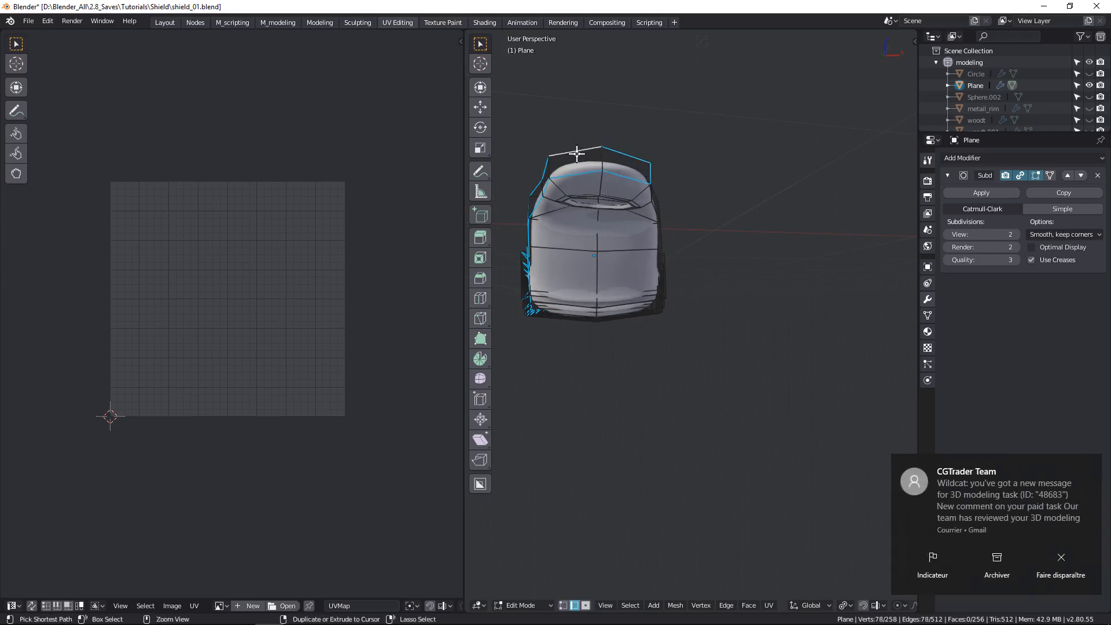
pyautogui.click(1089, 465)
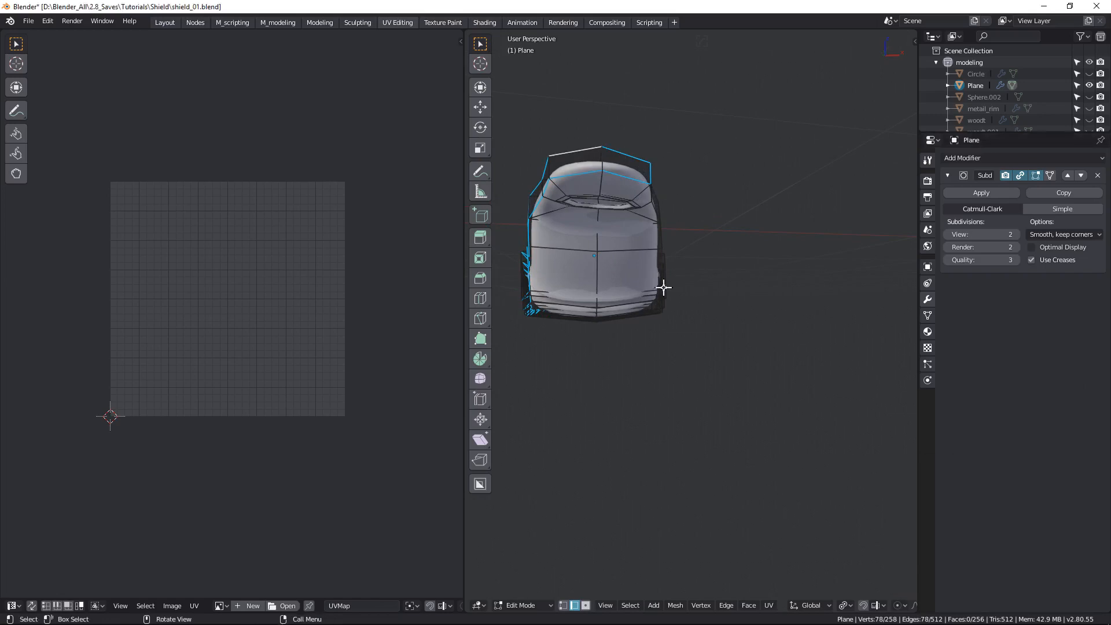
# Mark the selected side and tip edges as seams, unwrap the whole handle, and inspect the resulting UV islands.
pyautogui.hotkey('ctrl', 'e')
pyautogui.click(646, 258)
pyautogui.press('a')
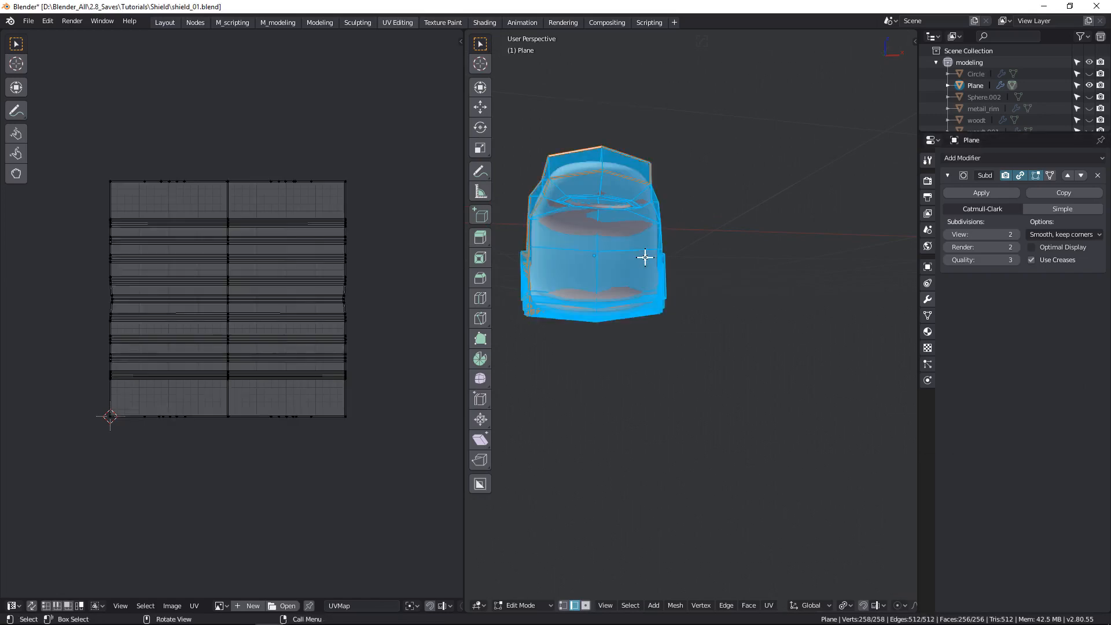
pyautogui.press('u')
pyautogui.click(645, 257)
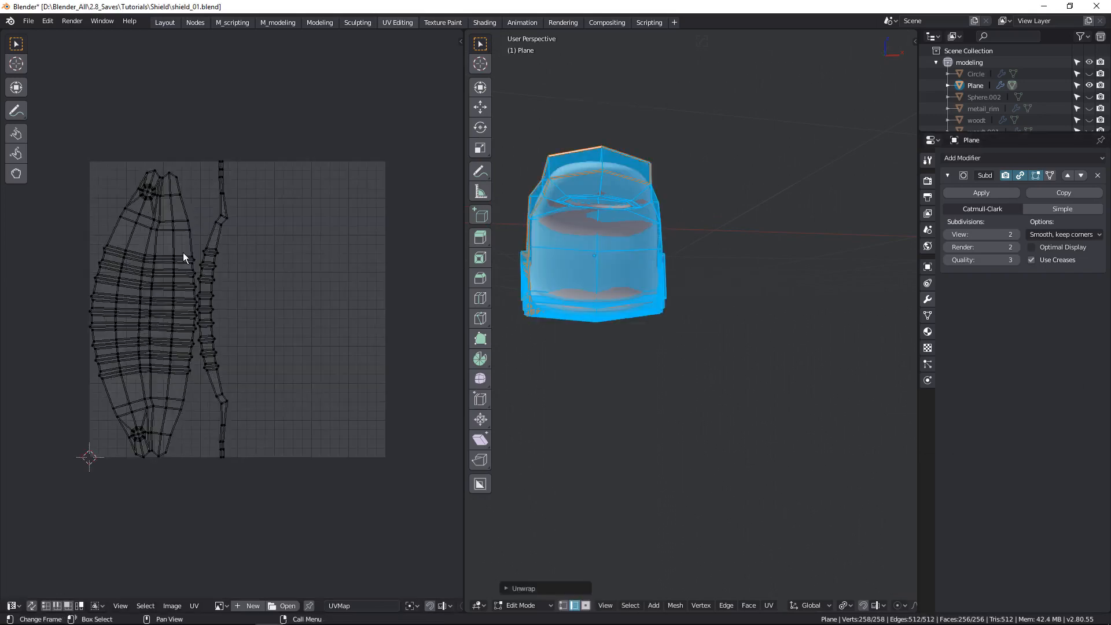
pyautogui.scroll(3, 183, 257)
pyautogui.scroll(-3, 181, 231)
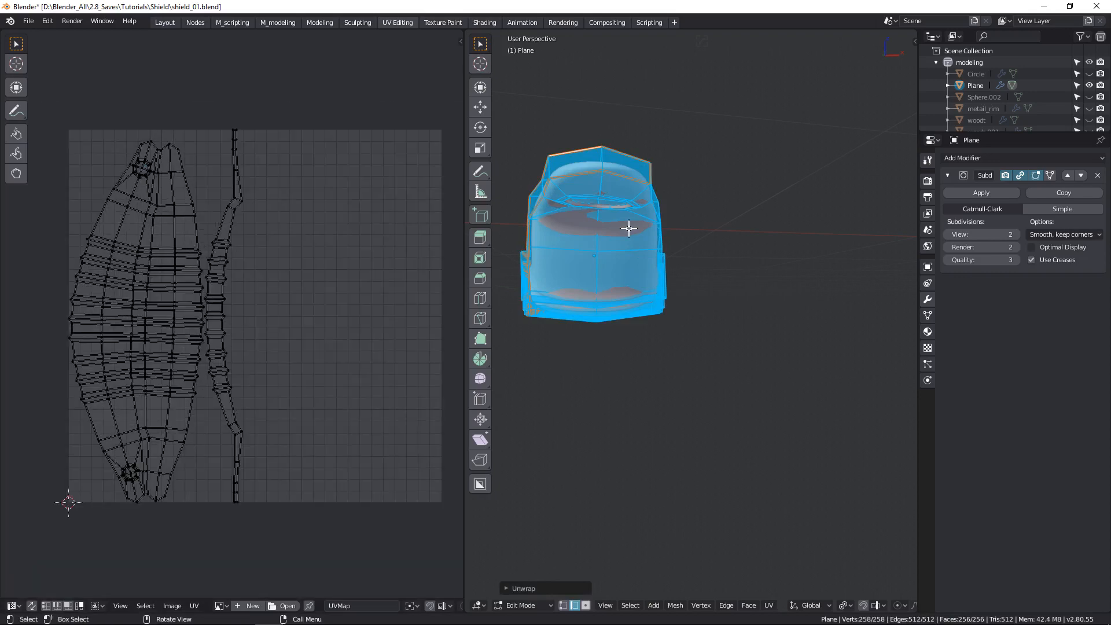
pyautogui.moveTo(627, 226); pyautogui.dragTo(687, 305, button='middle')
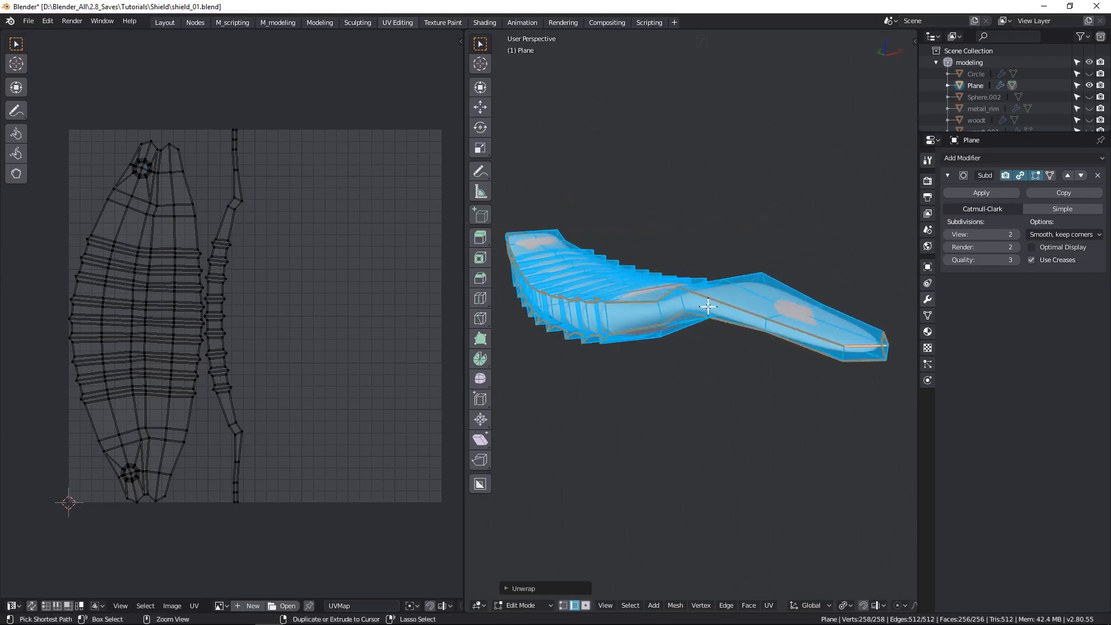
# Undo the handle's unwrap and clear the seams from the whole mesh.
pyautogui.hotkey('ctrl', 'z')
pyautogui.hotkey('ctrl', 'e')
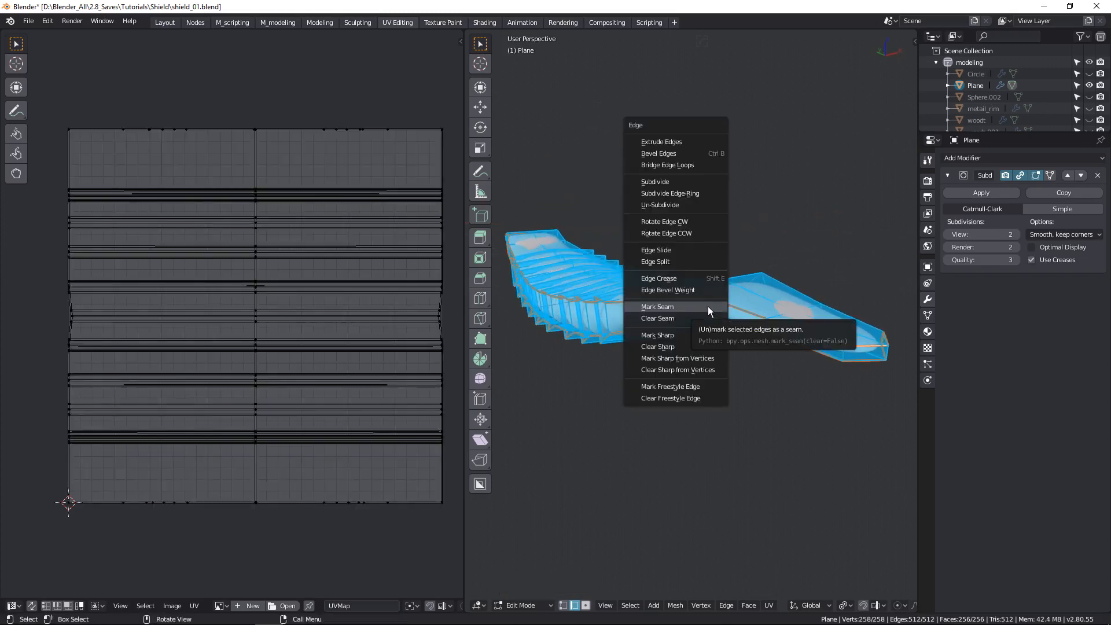
pyautogui.click(692, 318)
# Select the edge loop along one side of the handle plus the edges wrapping around both rounded tips.
pyautogui.keyDown('alt'); pyautogui.click(802, 327); pyautogui.keyUp('alt')
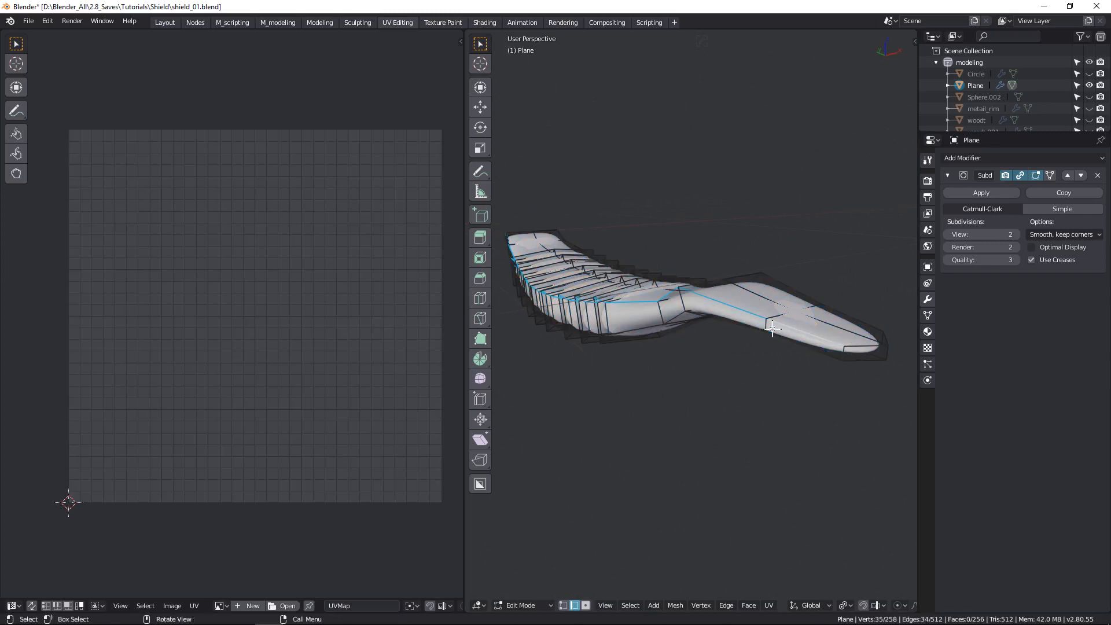
pyautogui.moveTo(773, 329); pyautogui.dragTo(649, 334, button='middle')
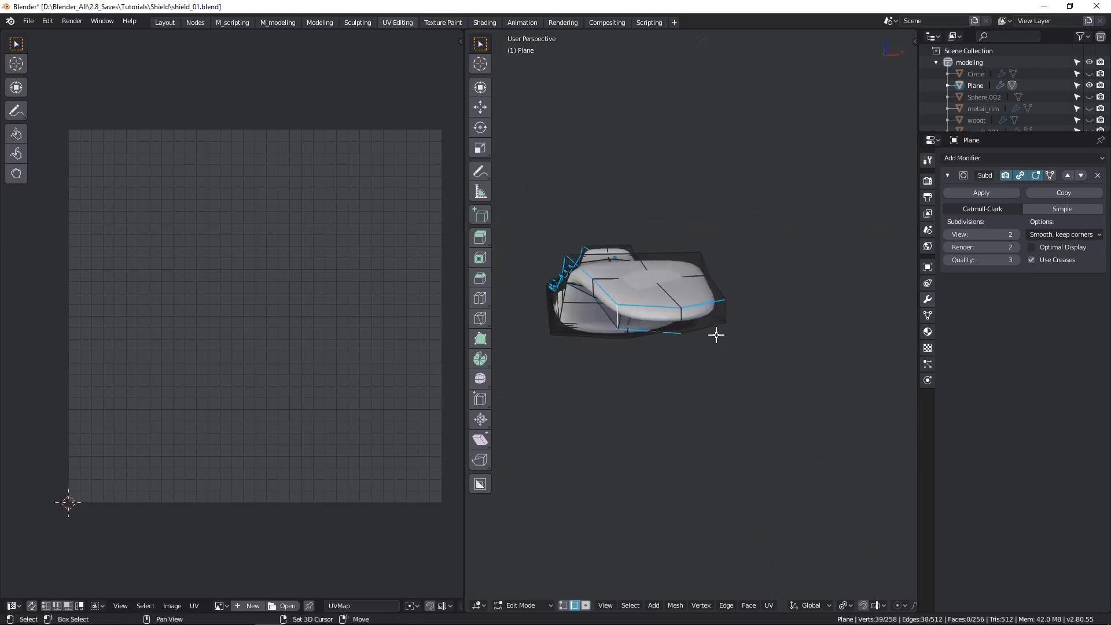
pyautogui.moveTo(728, 313); pyautogui.dragTo(601, 414, button='middle')
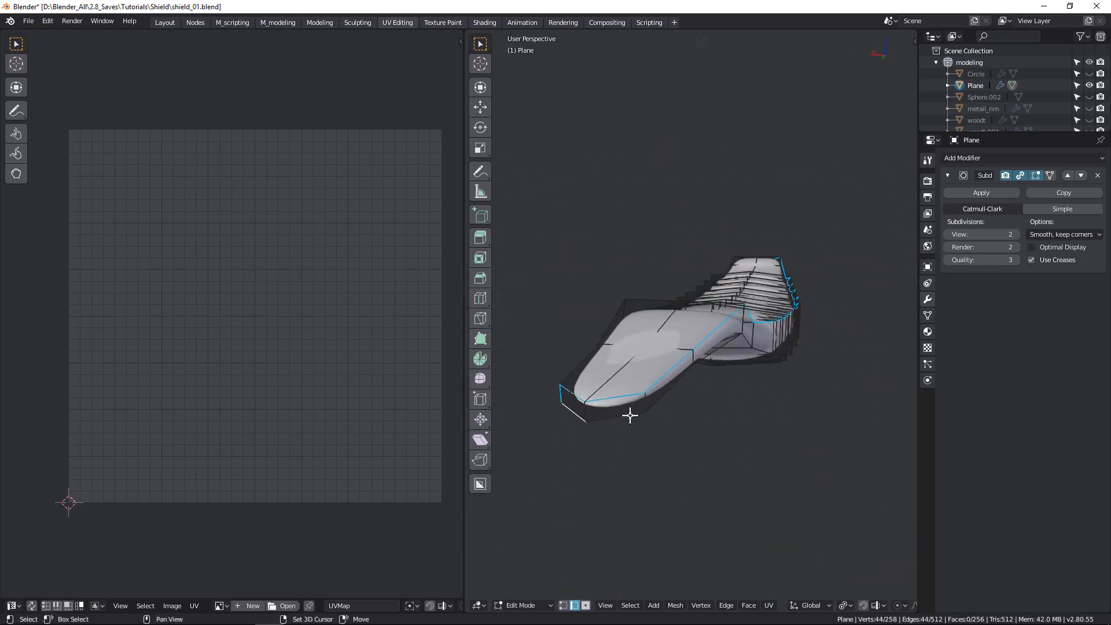
pyautogui.moveTo(670, 409)
pyautogui.mouseDown(button='middle')
pyautogui.moveTo(637, 298)
pyautogui.moveTo(661, 290)
pyautogui.moveTo(661, 422)
pyautogui.mouseUp(button='middle')
pyautogui.scroll(5, 654, 294)
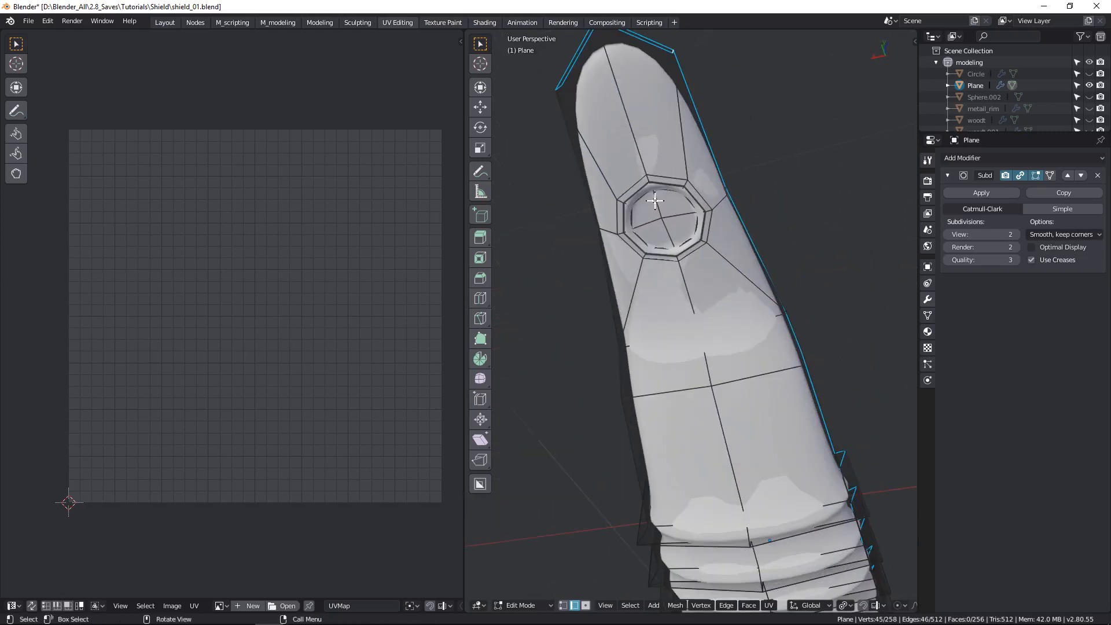
pyautogui.scroll(-3, 662, 225)
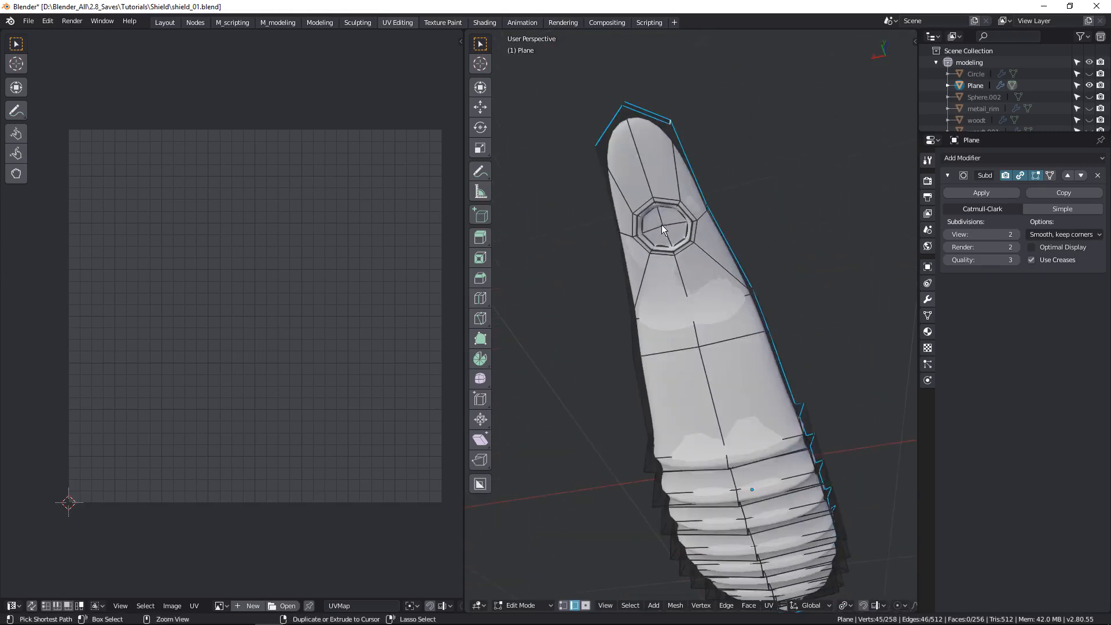
# Mark the selected side and tip edges as a seam and unwrap the whole handle mesh.
pyautogui.hotkey('ctrl', 'e')
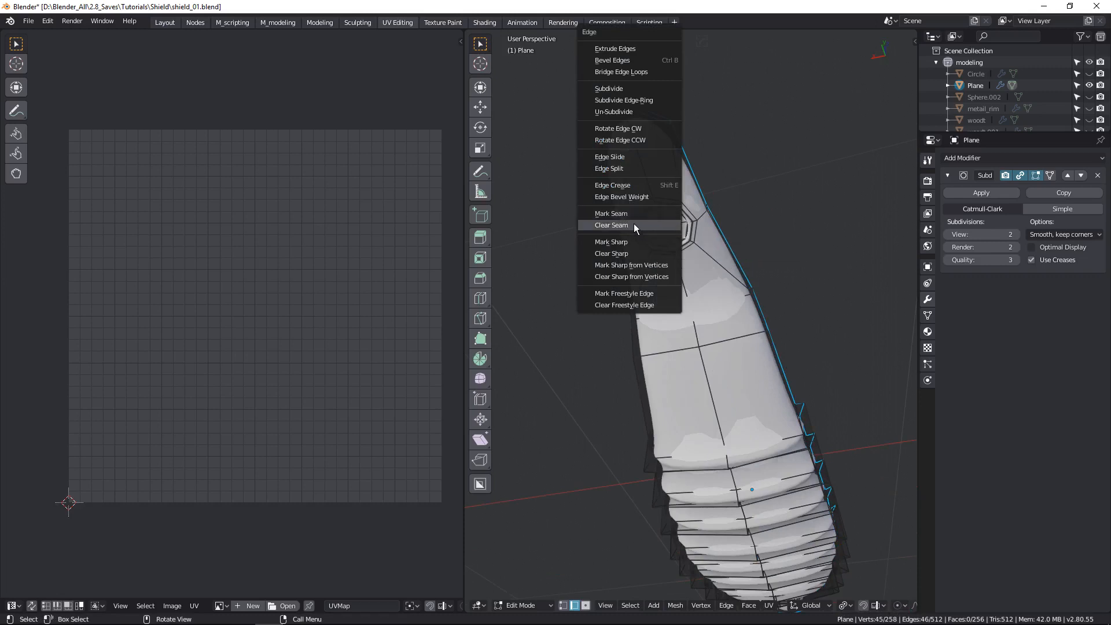
pyautogui.click(634, 215)
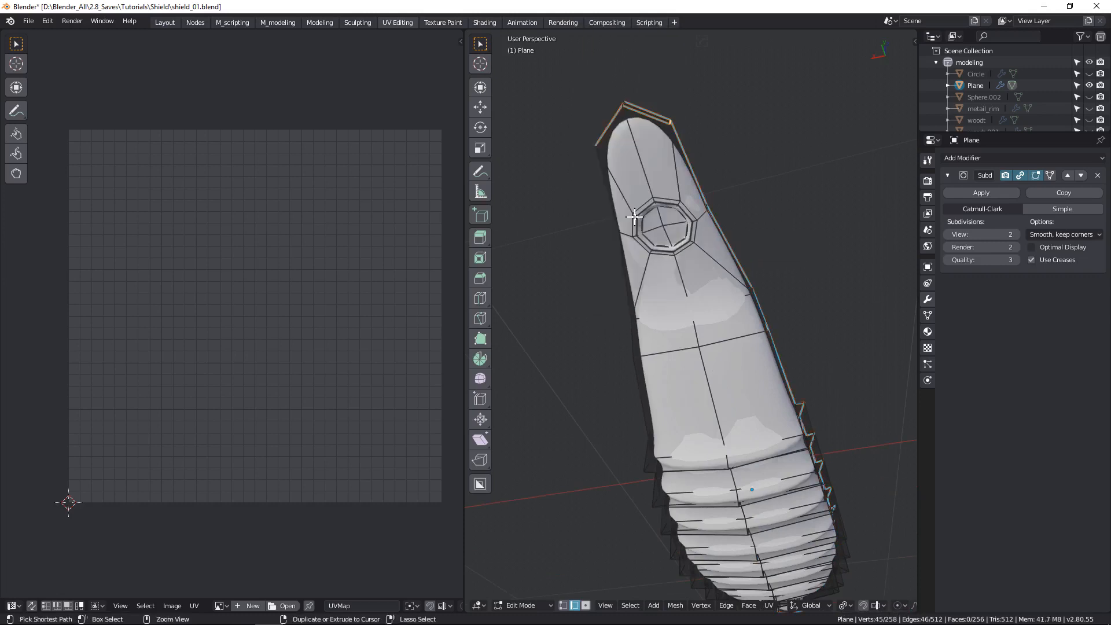
pyautogui.hotkey('ctrl', 'e')
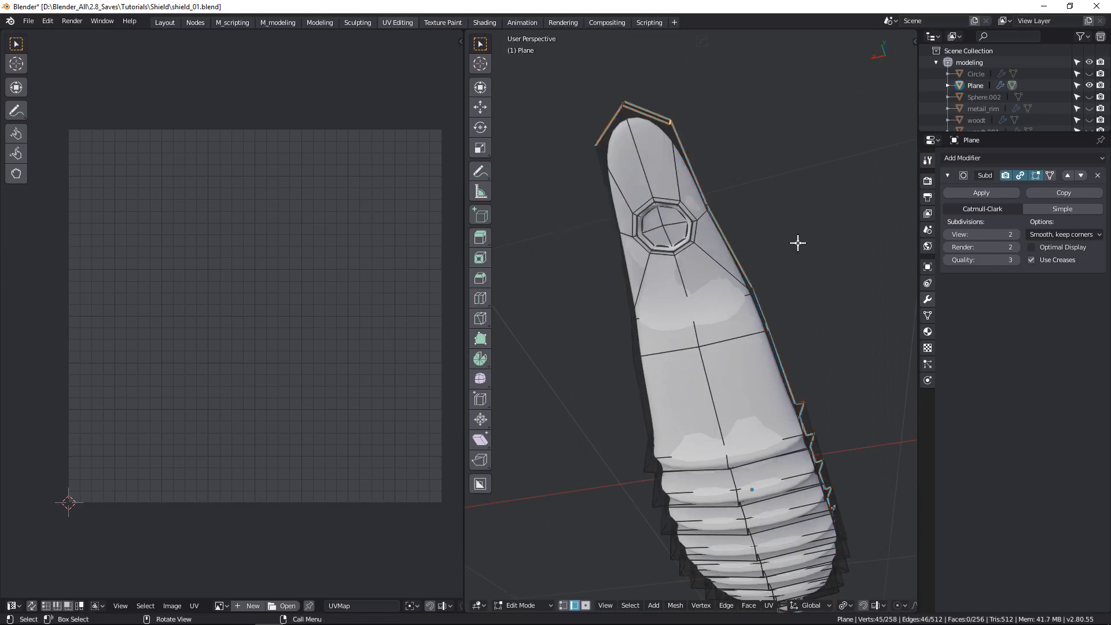
pyautogui.press('a')
pyautogui.press('u')
pyautogui.click(725, 248)
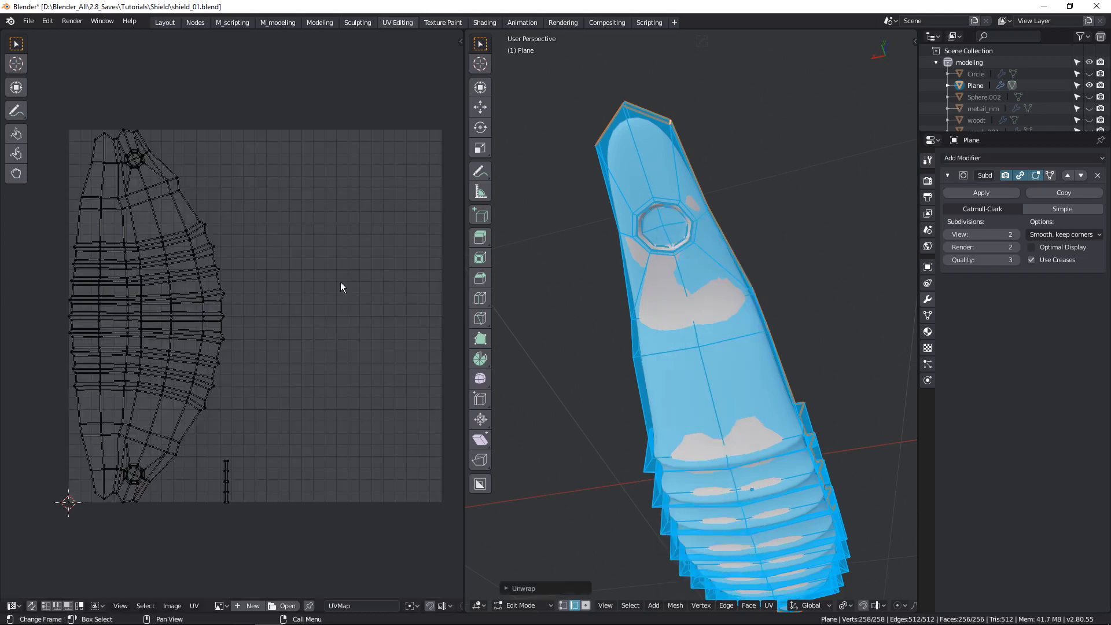
pyautogui.scroll(2, 148, 151)
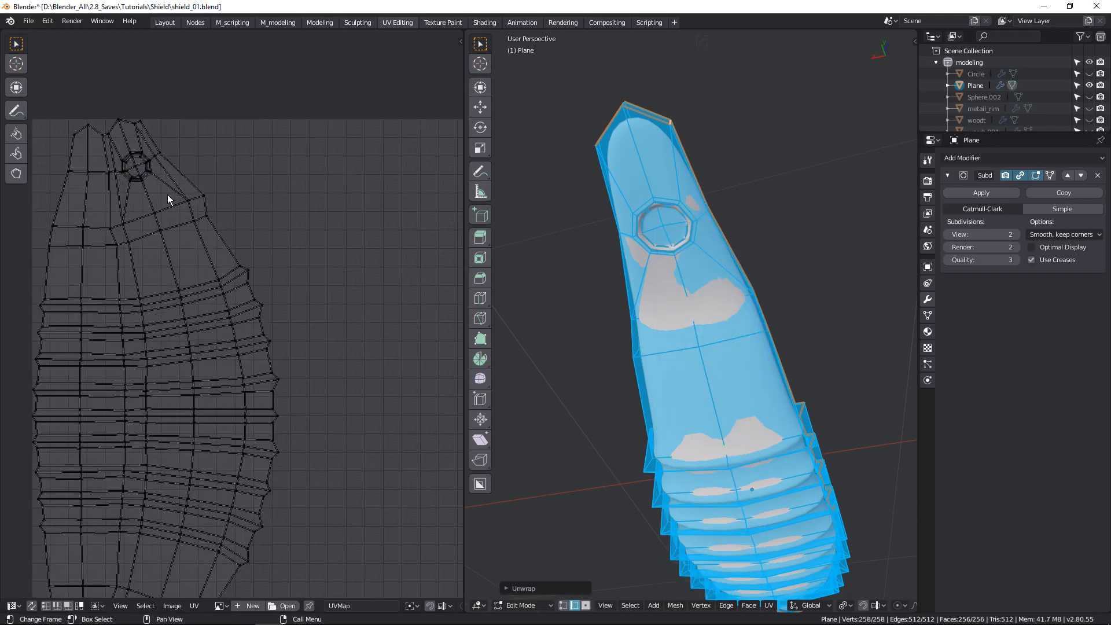
pyautogui.scroll(1, 174, 310)
pyautogui.scroll(-2, 199, 353)
pyautogui.moveTo(214, 326); pyautogui.dragTo(261, 229, button='middle')
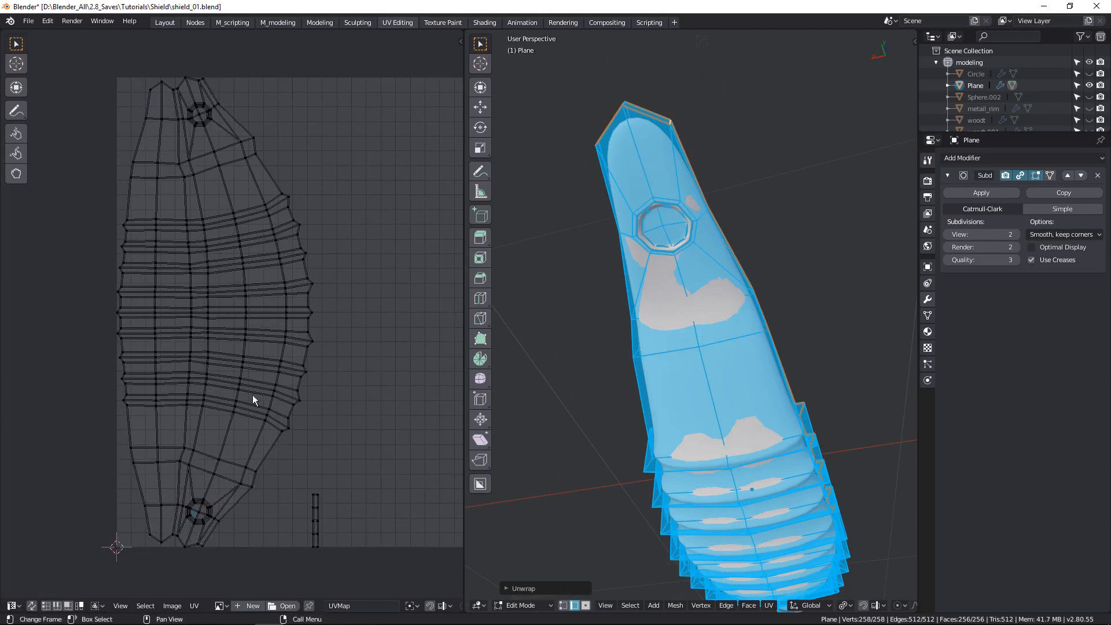
# Select the continuous edge path along the border of the handle's underside, running across the ribbed grip to the tips.
pyautogui.moveTo(627, 307); pyautogui.dragTo(732, 446, button='middle')
pyautogui.click(791, 337)
pyautogui.keyDown('ctrl'); pyautogui.click(727, 425); pyautogui.keyUp('ctrl')
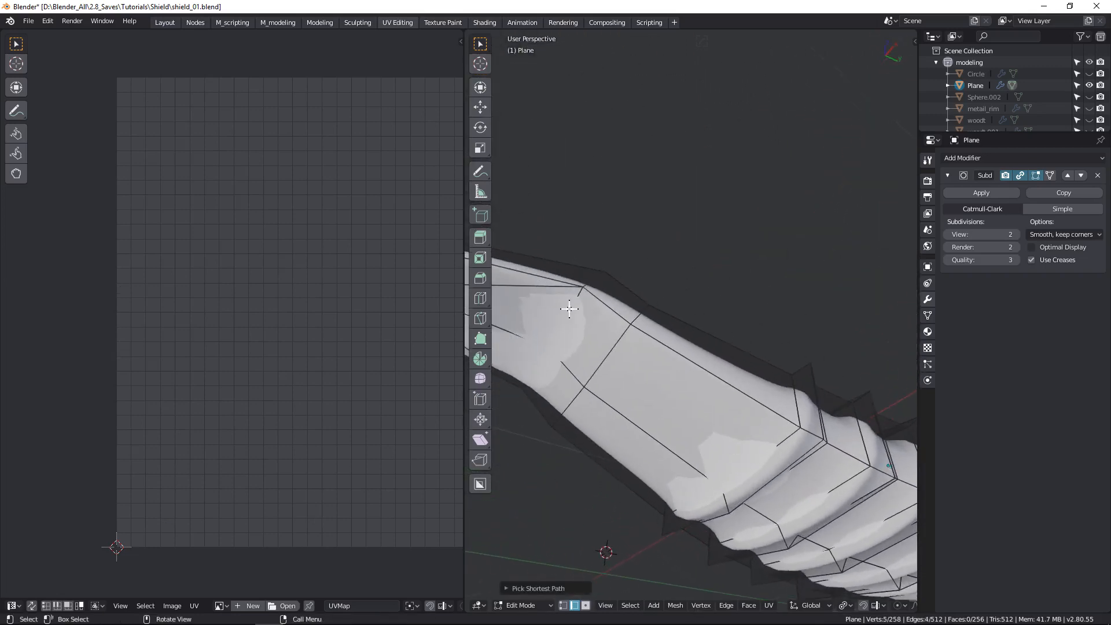
pyautogui.keyDown('ctrl'); pyautogui.click(544, 275); pyautogui.keyUp('ctrl')
pyautogui.keyDown('shift'); pyautogui.moveTo(570, 321); pyautogui.dragTo(755, 415, button='middle'); pyautogui.keyUp('shift')
pyautogui.keyDown('shift'); pyautogui.moveTo(577, 363); pyautogui.dragTo(672, 381, button='middle'); pyautogui.keyUp('shift')
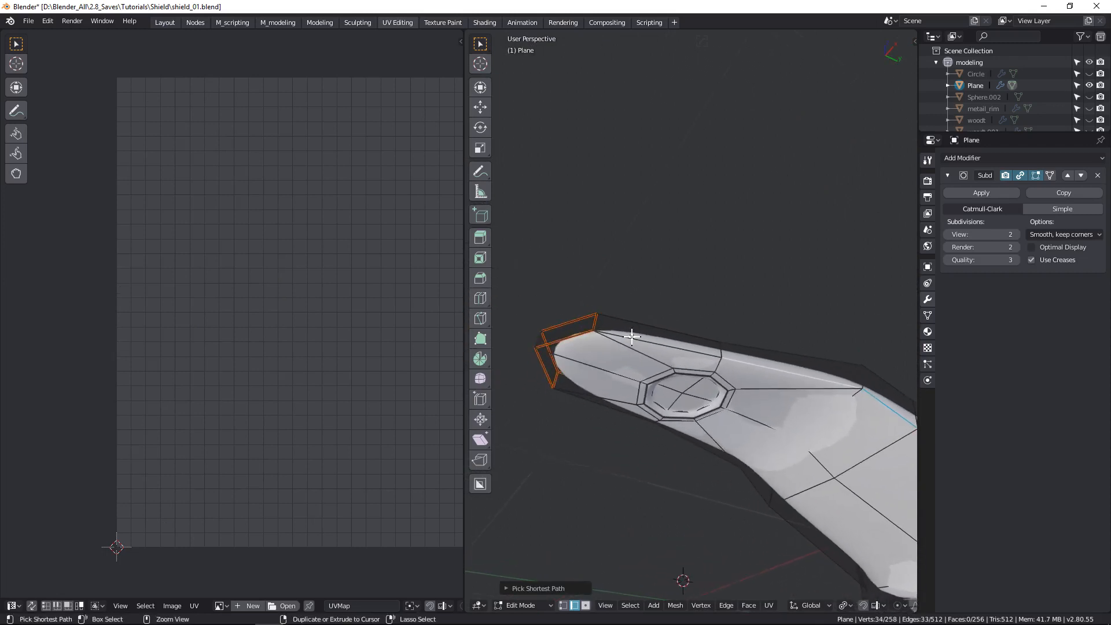
pyautogui.keyDown('ctrl'); pyautogui.click(625, 335); pyautogui.keyUp('ctrl')
# Mark the underside edge path as a seam, unwrap the whole handle again, and inspect the resulting UV islands.
pyautogui.hotkey('ctrl', 'e')
pyautogui.click(631, 336)
pyautogui.press('a')
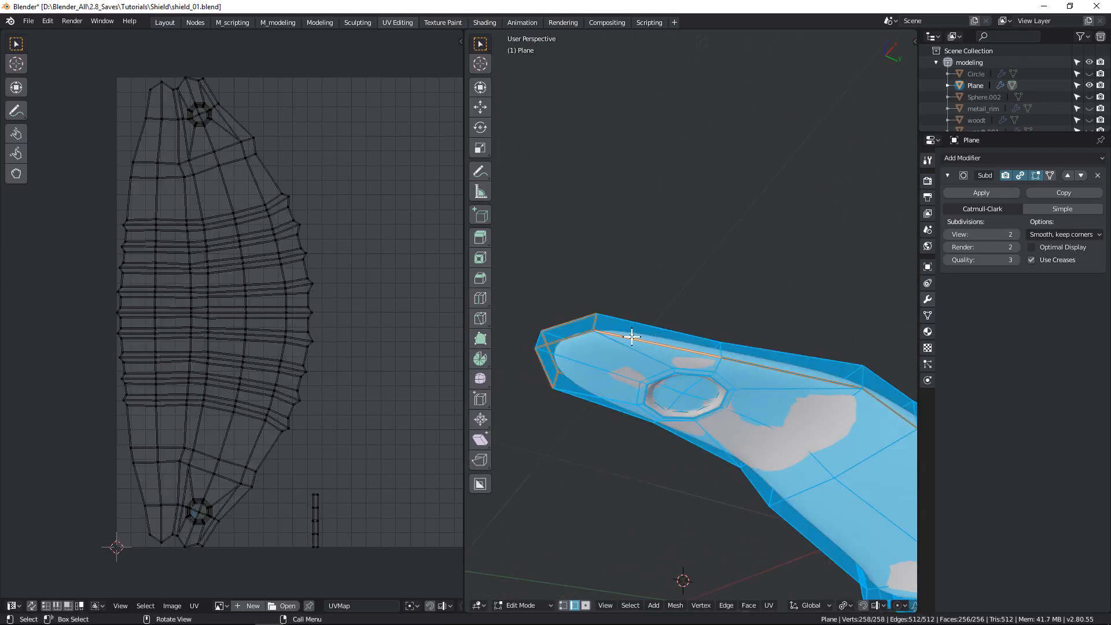
pyautogui.press('u')
pyautogui.click(576, 261)
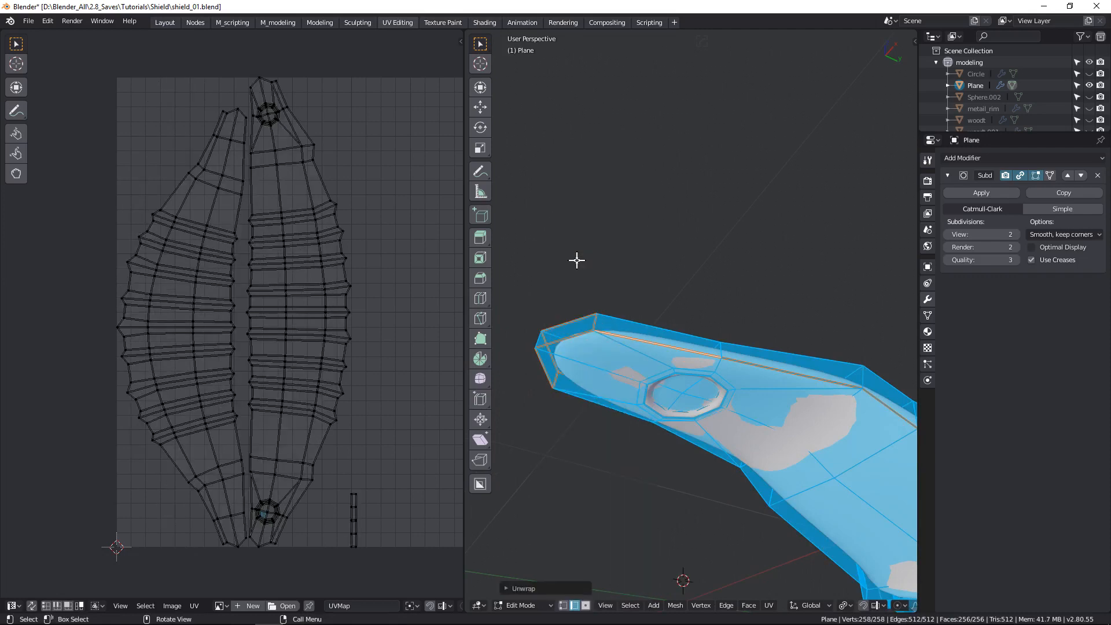
pyautogui.scroll(2, 297, 158)
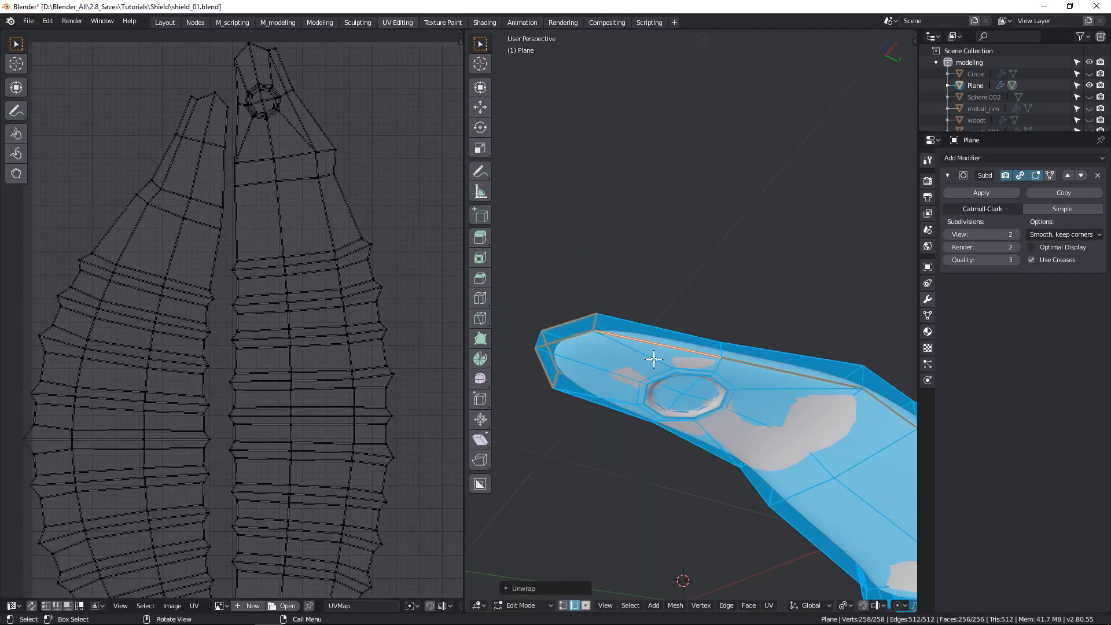
pyautogui.moveTo(653, 359); pyautogui.dragTo(817, 332, button='middle')
pyautogui.scroll(-2, 228, 317)
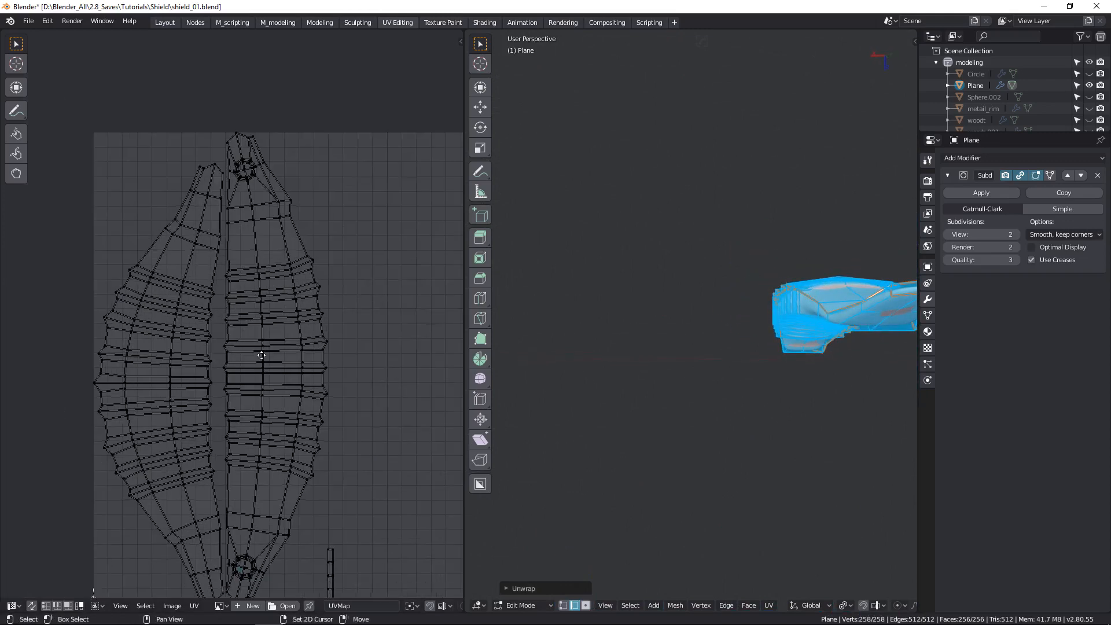
pyautogui.scroll(4, 237, 530)
pyautogui.scroll(-3, 227, 463)
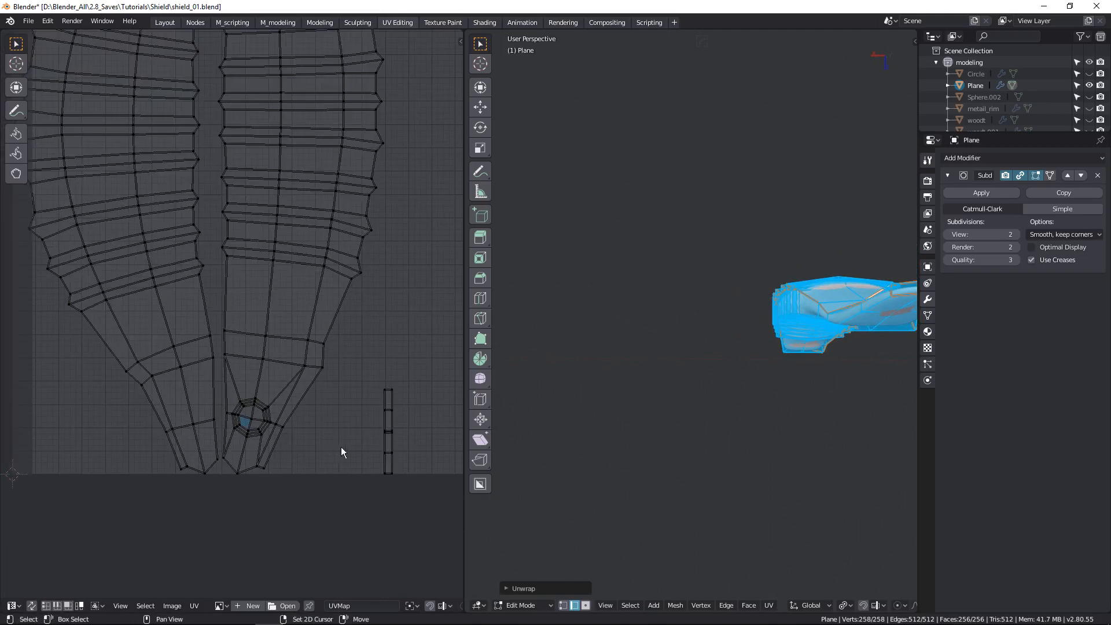
# Move the two small strip islands into the gap between the two handle halves in the UV layout.
pyautogui.scroll(1, 342, 449)
pyautogui.click(330, 444)
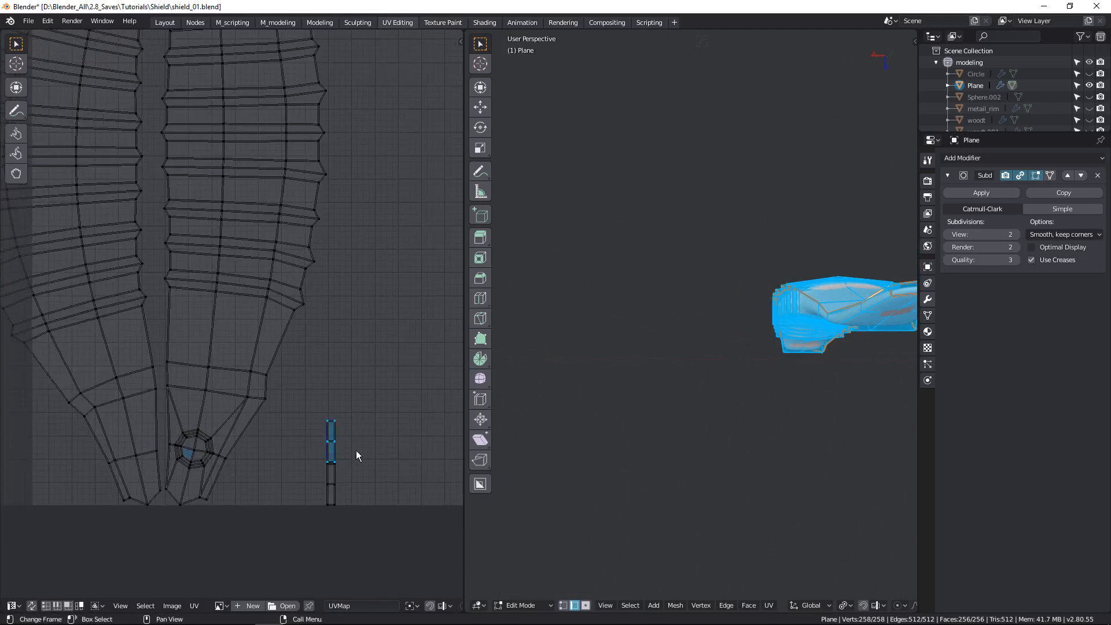
pyautogui.press('g')
pyautogui.click(173, 210)
pyautogui.click(333, 472)
pyautogui.press('g')
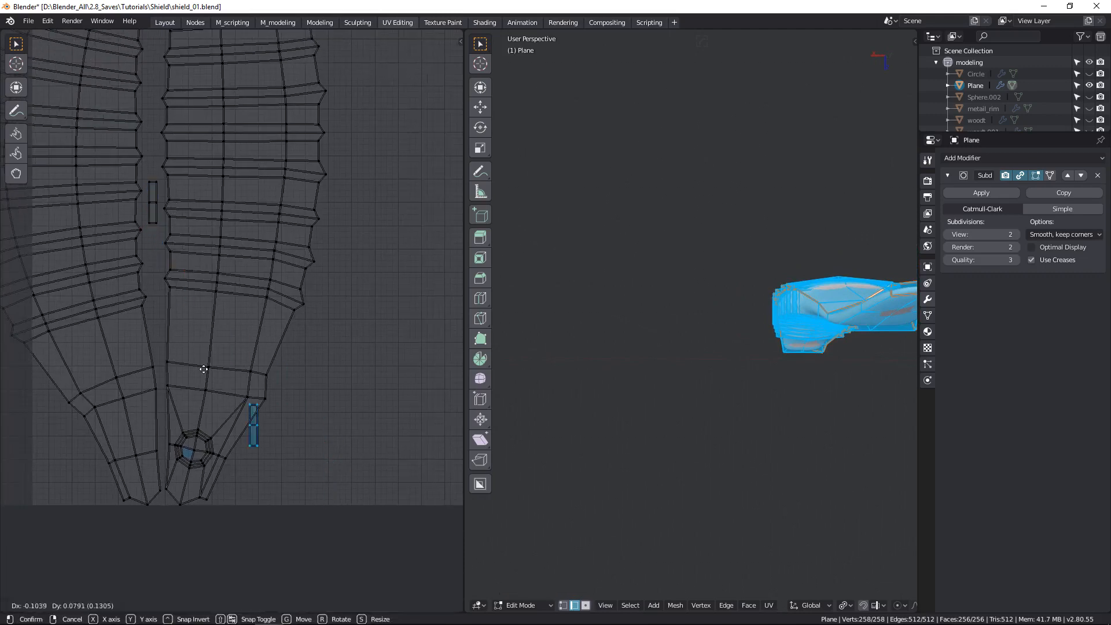
pyautogui.click(132, 232)
pyautogui.scroll(-4, 152, 306)
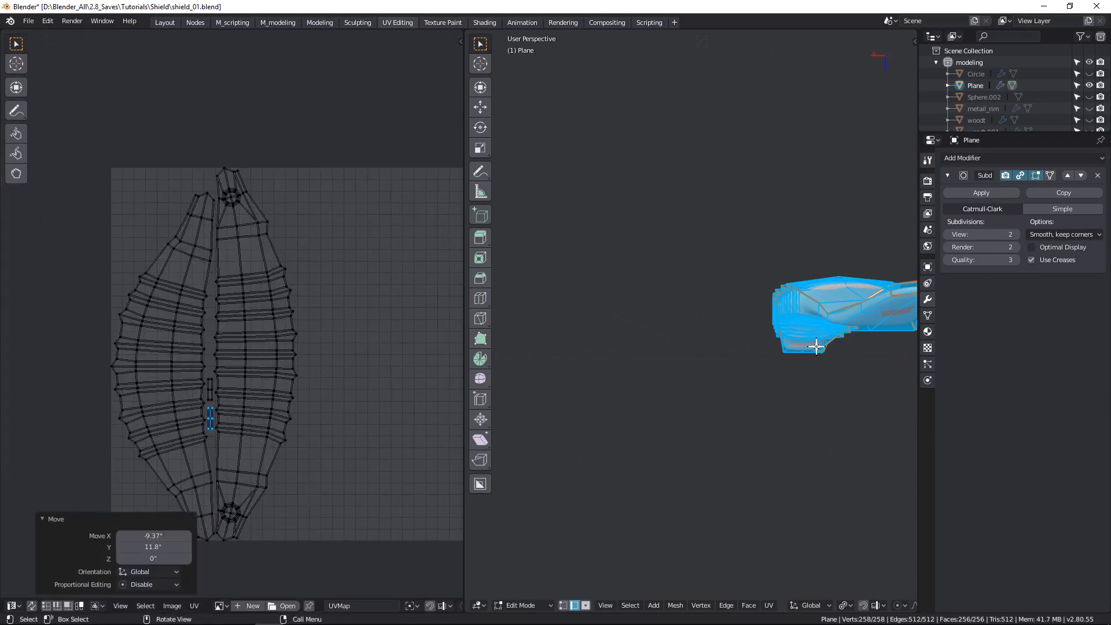
# Finish editing the handle, leave its isolated view, and reveal all hidden shield parts.
pyautogui.press('Tab')
pyautogui.press('KP_Divide')
pyautogui.press('KP_Divide')
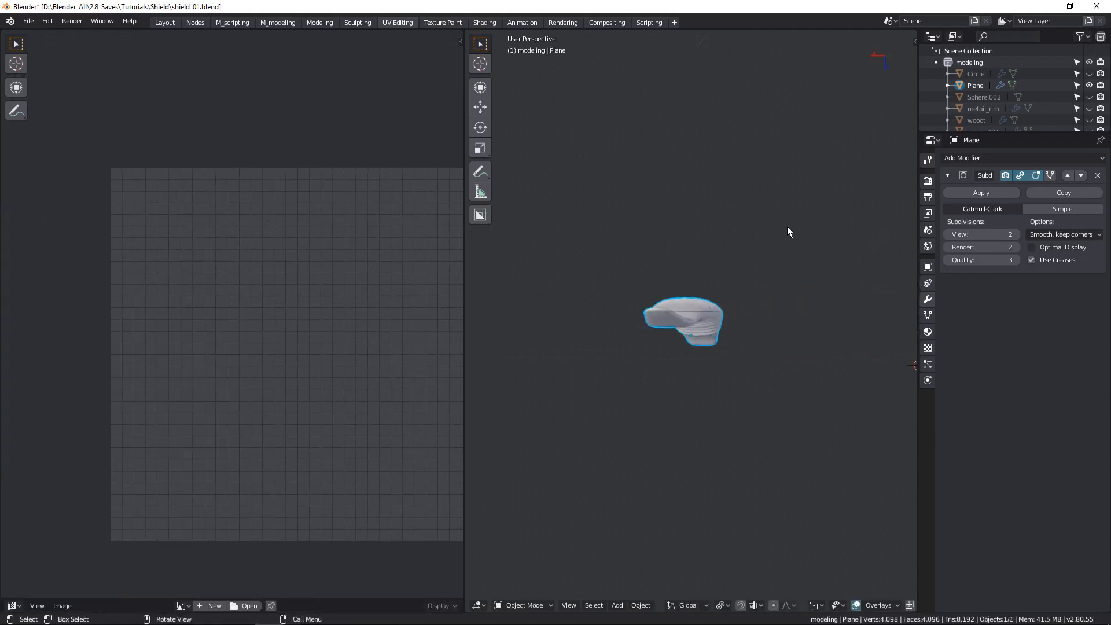
pyautogui.moveTo(787, 227); pyautogui.dragTo(776, 293, button='middle')
pyautogui.hotkey('alt', 'h')
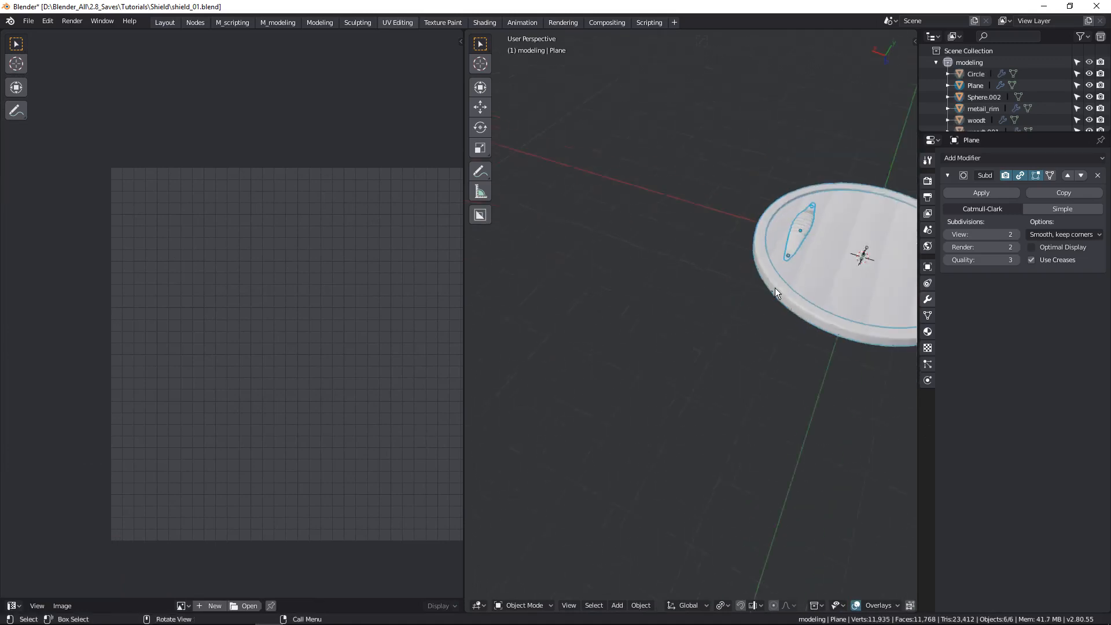
pyautogui.press('KP_Decimal')
# Select both wooden discs together with the handle and open all three meshes for joint editing.
pyautogui.moveTo(672, 367); pyautogui.dragTo(704, 218, button='middle')
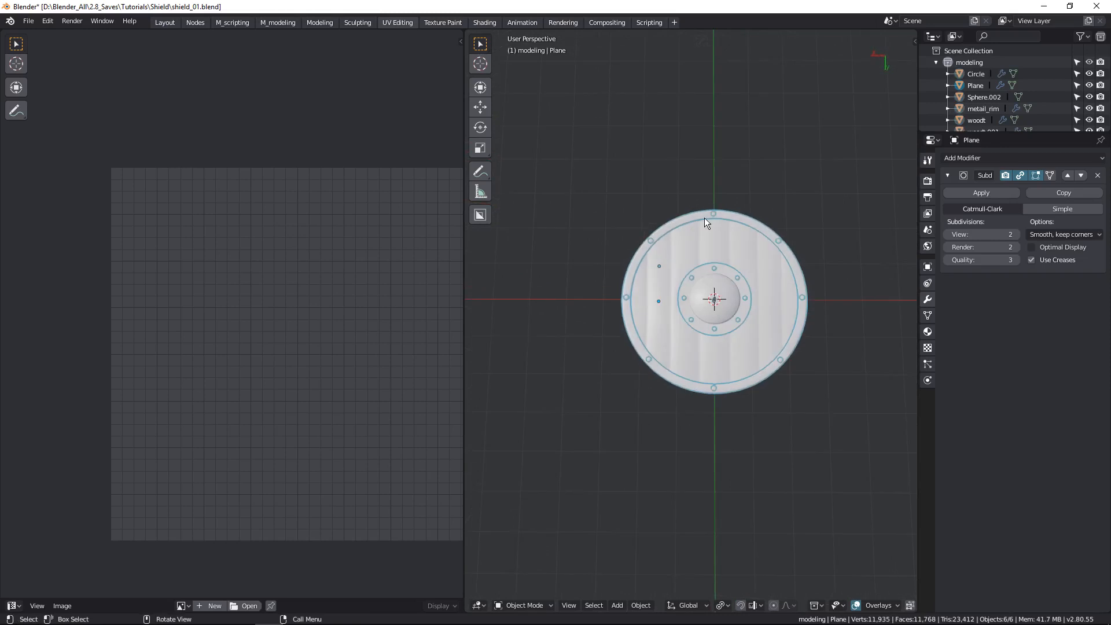
pyautogui.scroll(3, 706, 233)
pyautogui.click(707, 235)
pyautogui.moveTo(735, 469); pyautogui.dragTo(727, 279, button='middle')
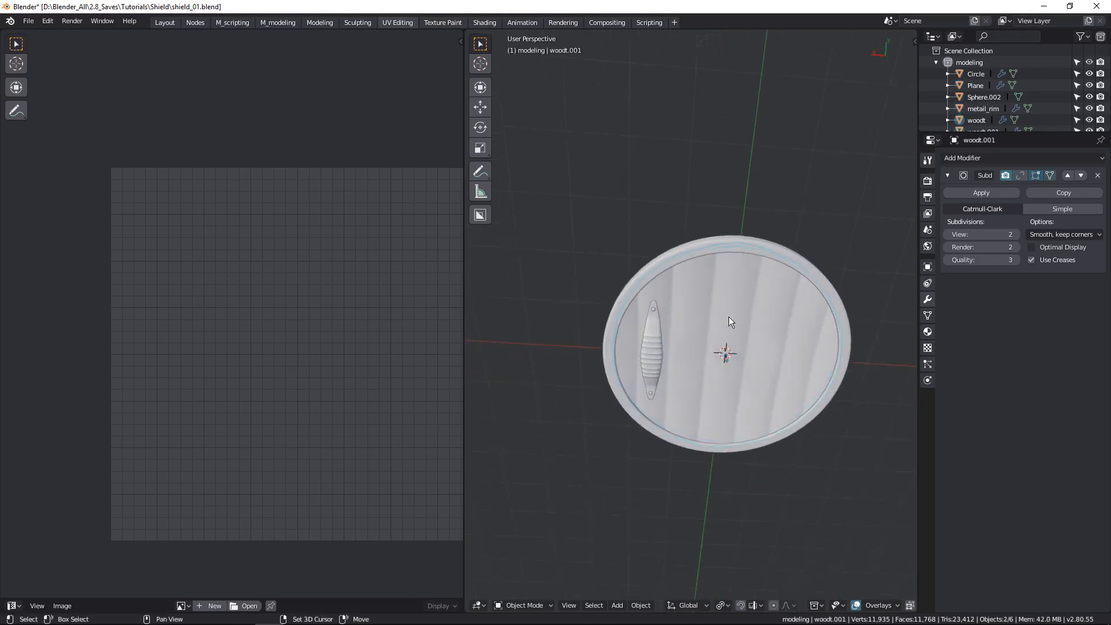
pyautogui.keyDown('shift'); pyautogui.click(654, 345); pyautogui.keyUp('shift')
pyautogui.moveTo(655, 345); pyautogui.dragTo(704, 461, button='middle')
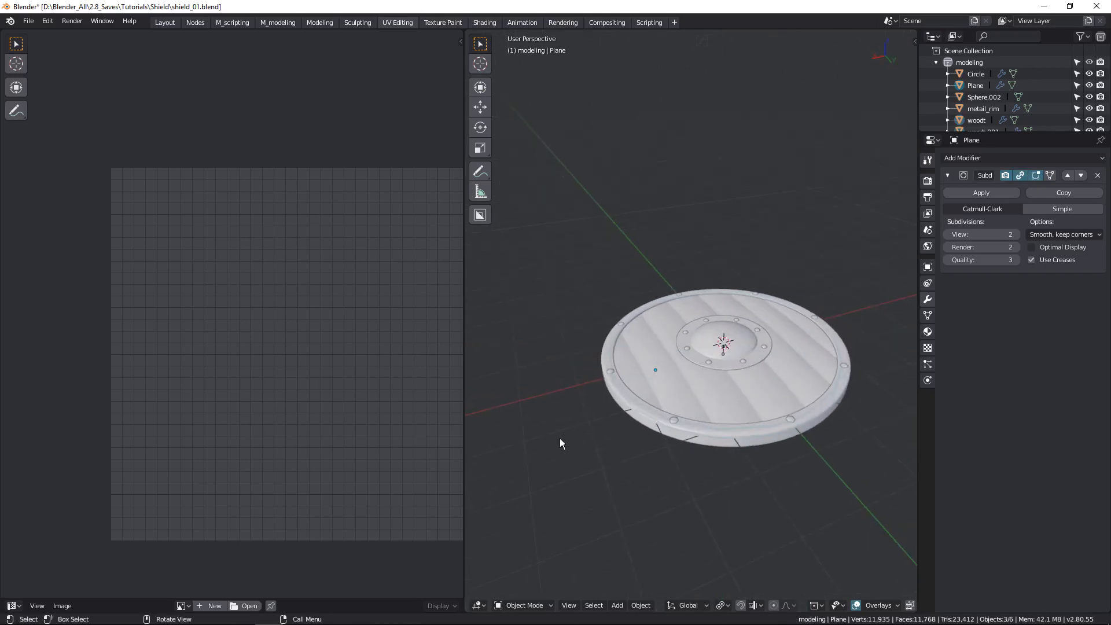
pyautogui.press('Tab')
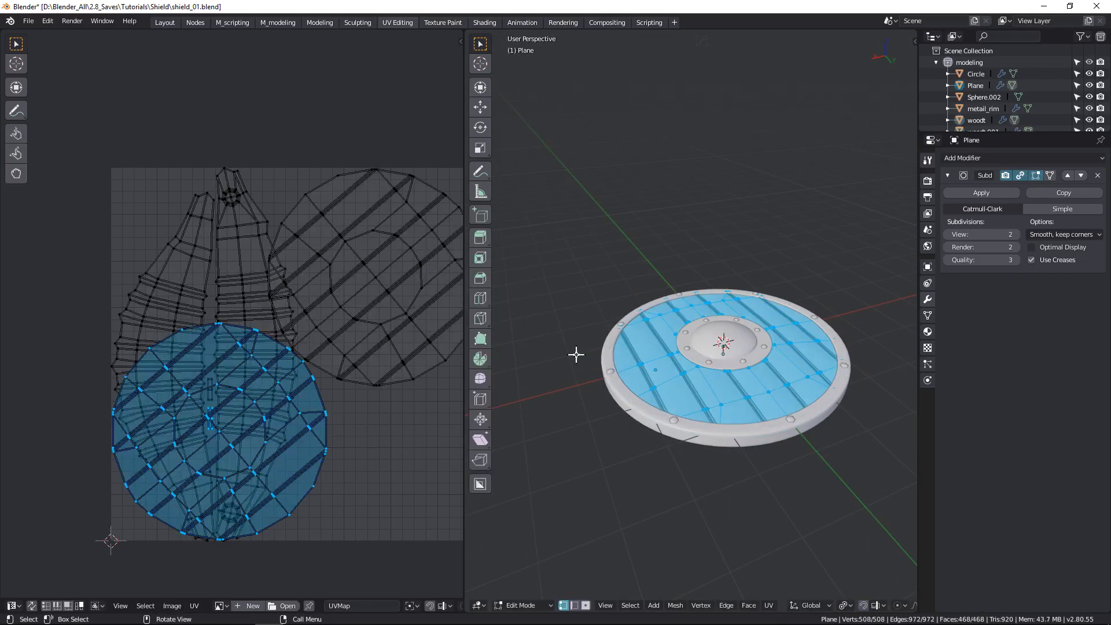
# Scale the two handle half islands together to about 0.553 and move them to the empty lower-right area of the UV tile.
pyautogui.scroll(-2, 281, 343)
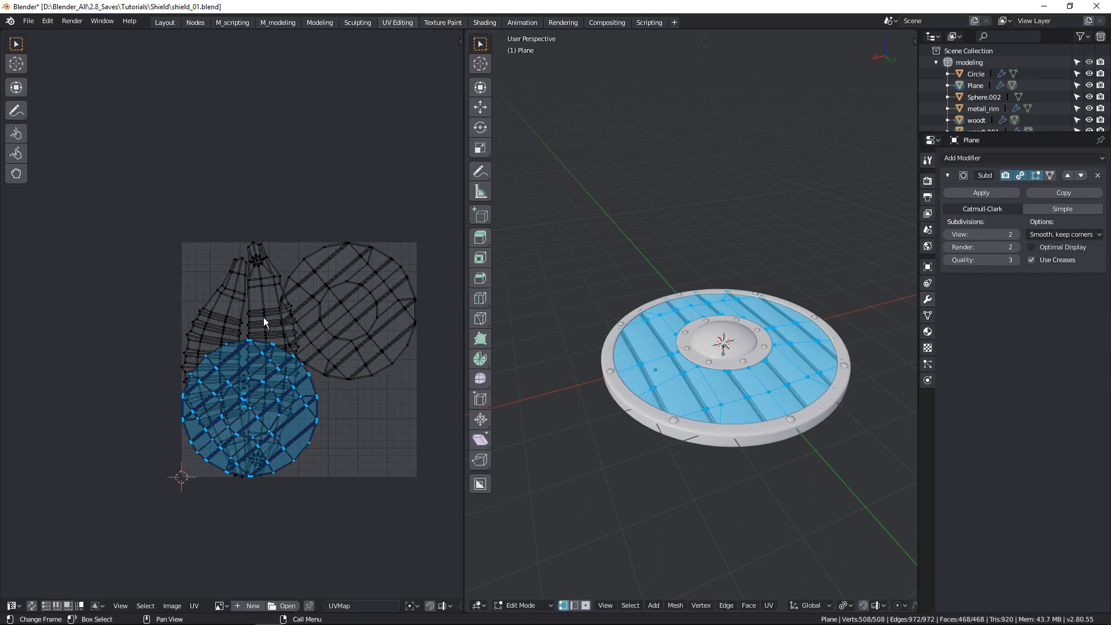
pyautogui.click(262, 317)
pyautogui.keyDown('shift'); pyautogui.click(221, 311); pyautogui.keyUp('shift')
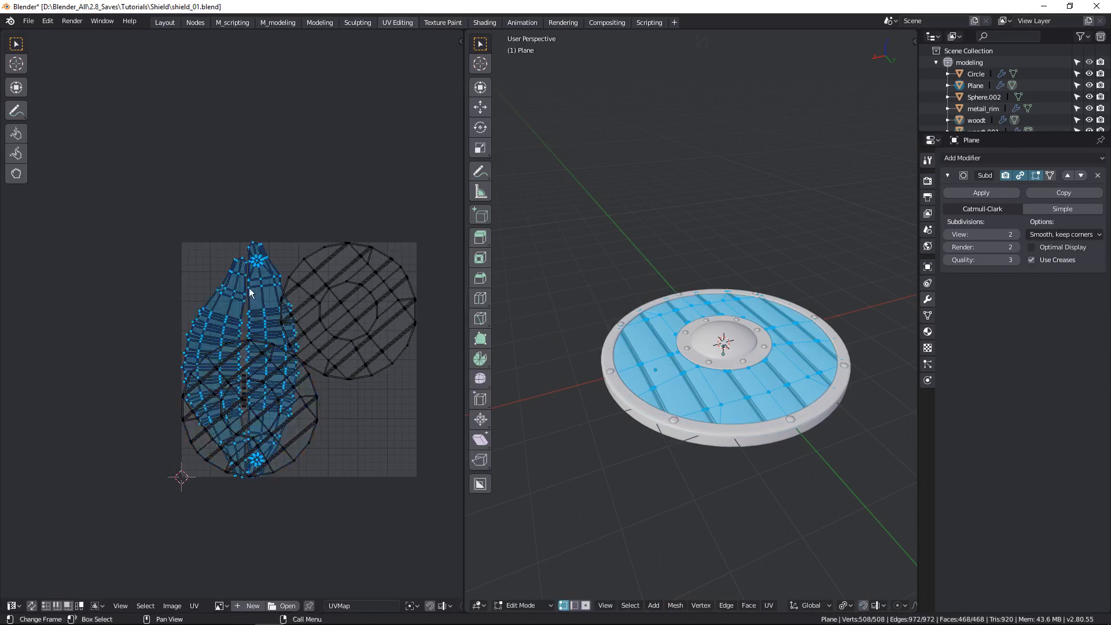
pyautogui.press('s')
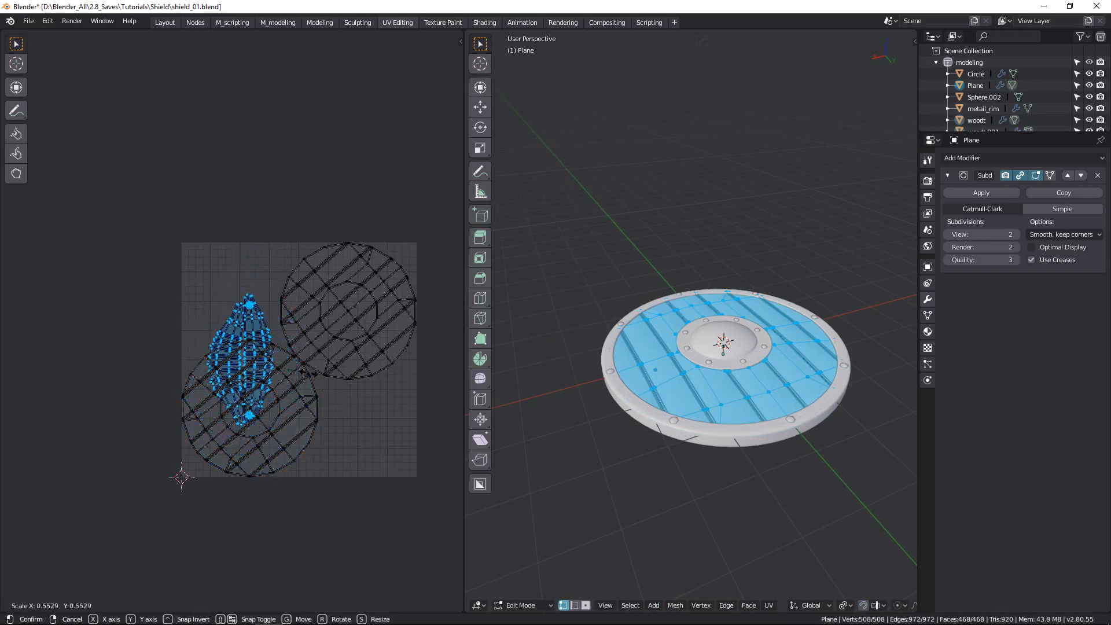
pyautogui.click(308, 373)
pyautogui.press('g')
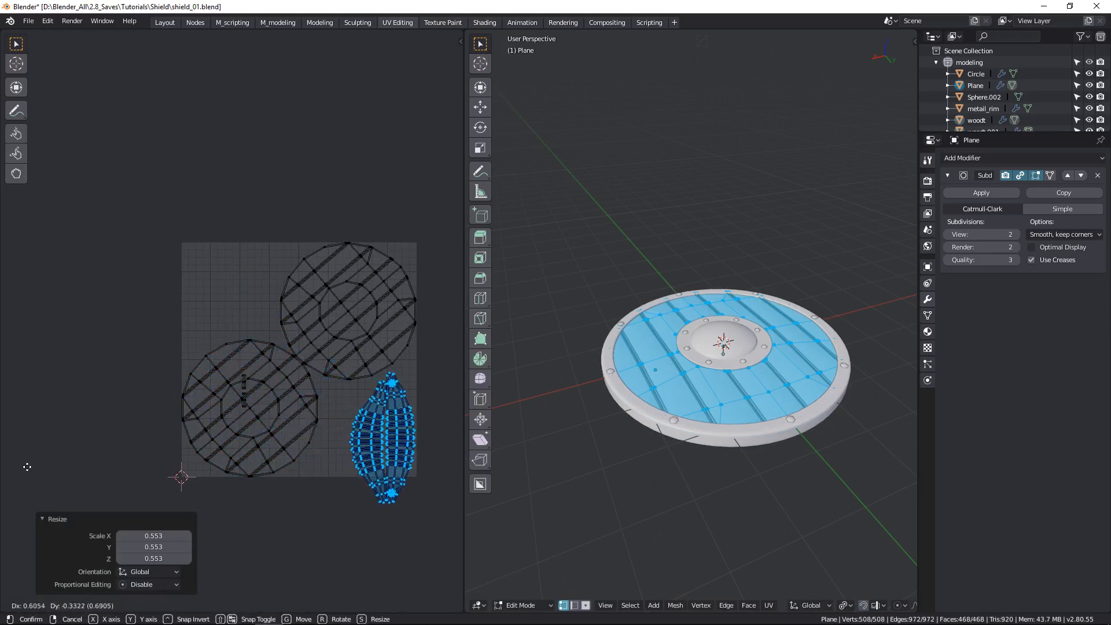
pyautogui.click(13, 462)
pyautogui.scroll(1, 426, 460)
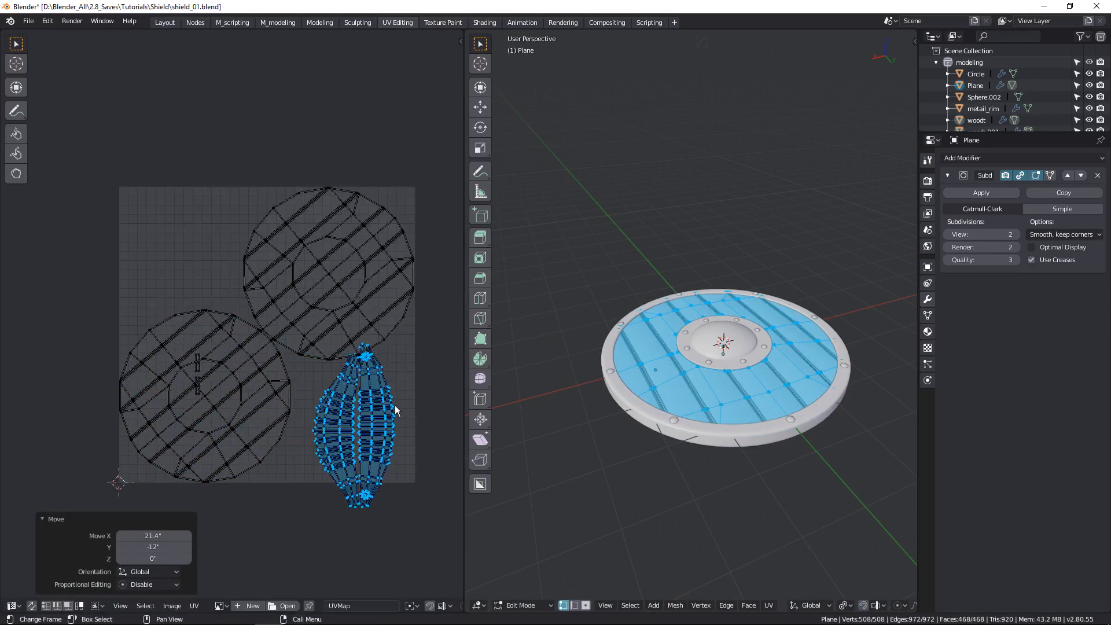
# Rotate both handle halves about 54.5° and fit them diagonally in the lower-right gap, fine-tuning their angle and position.
pyautogui.press('r')
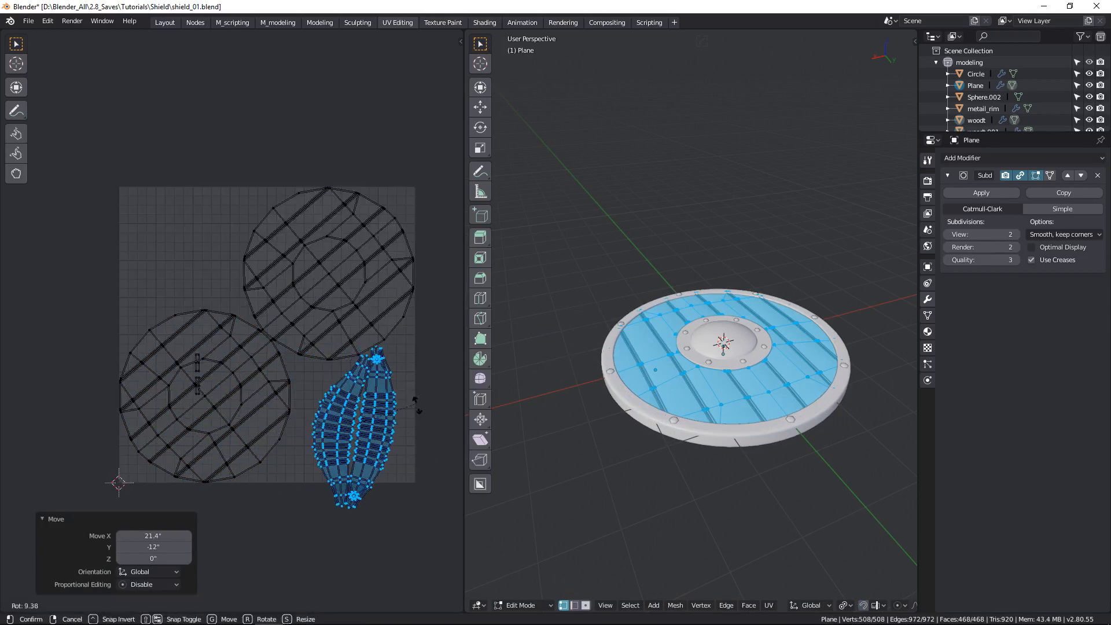
pyautogui.click(411, 454)
pyautogui.press('g')
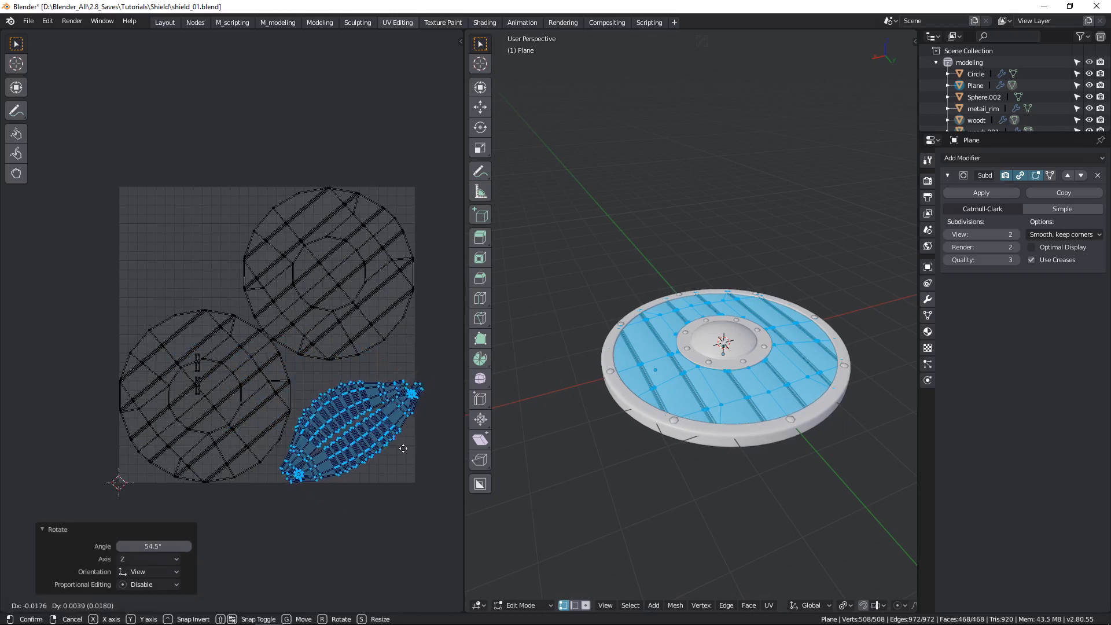
pyautogui.click(393, 442)
pyautogui.press('r')
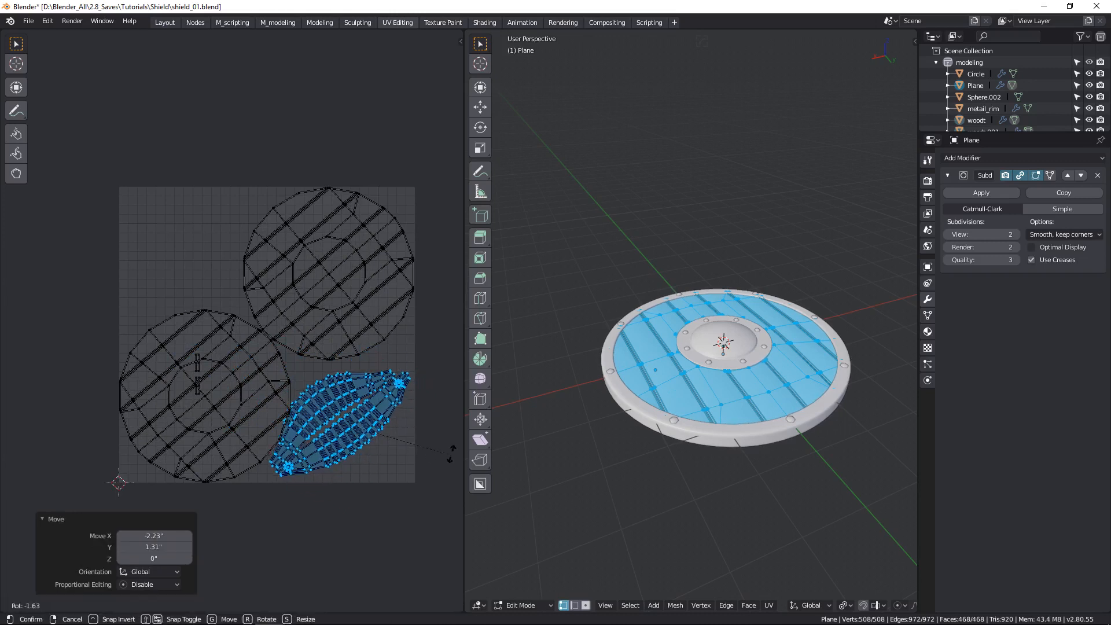
pyautogui.click(451, 447)
# Move the upper handle half to the empty upper-left corner of the UV tile.
pyautogui.click(339, 397)
pyautogui.press('g')
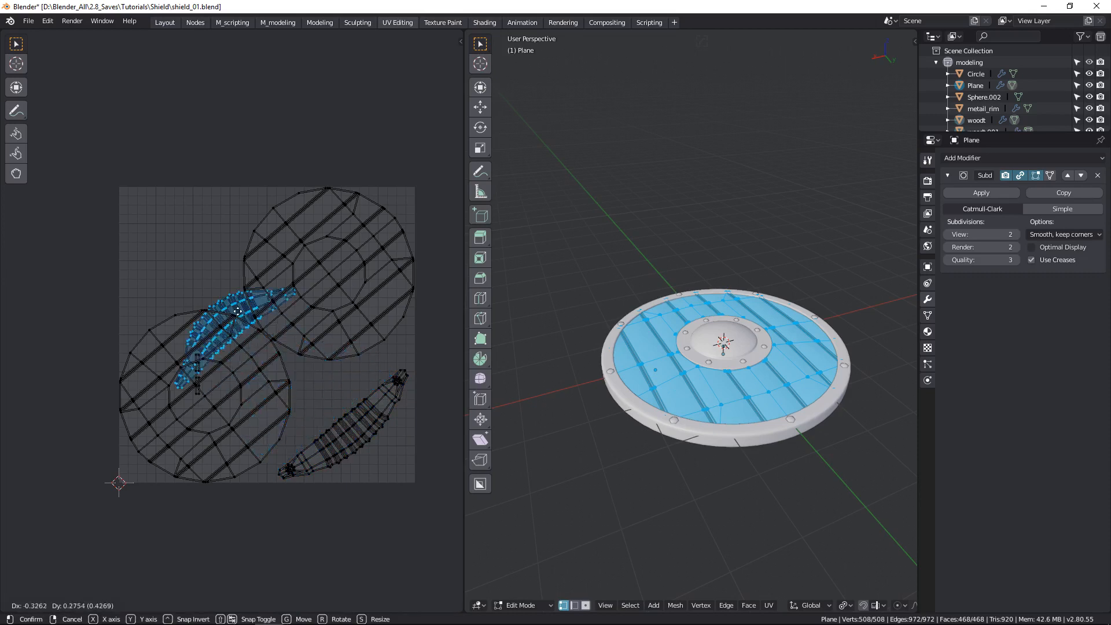
pyautogui.click(198, 235)
pyautogui.scroll(2, 276, 303)
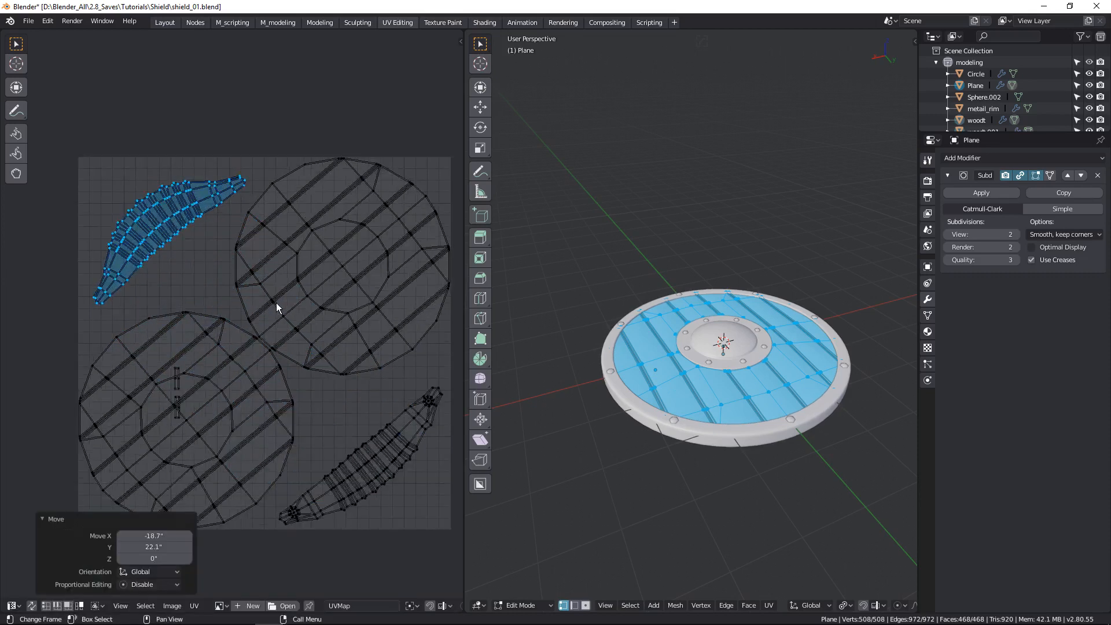
# Reposition the lower-right handle half and rotate it about -3.55° to fit between the disc and the tile corner.
pyautogui.scroll(-2, 390, 490)
pyautogui.click(399, 487)
pyautogui.press('g')
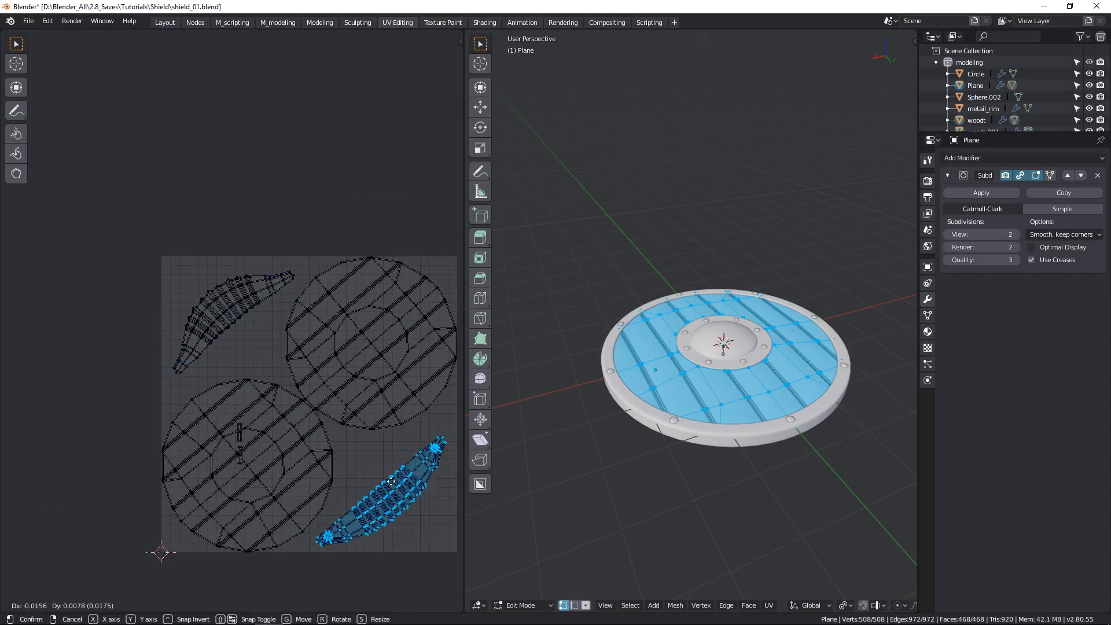
pyautogui.click(390, 477)
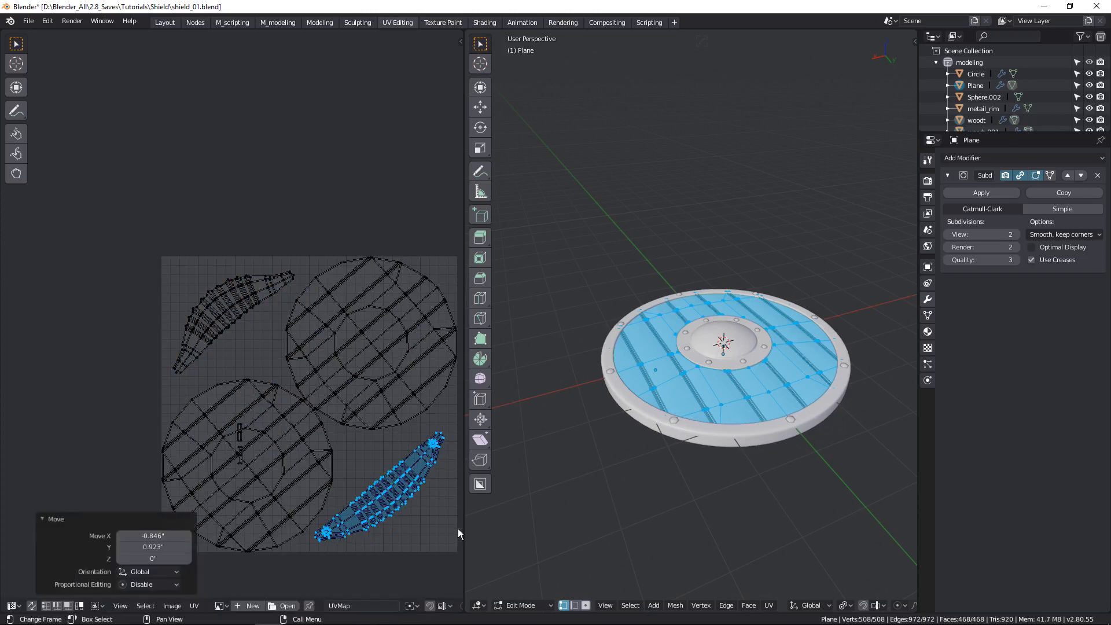
pyautogui.press('r')
pyautogui.click(458, 523)
pyautogui.press('g')
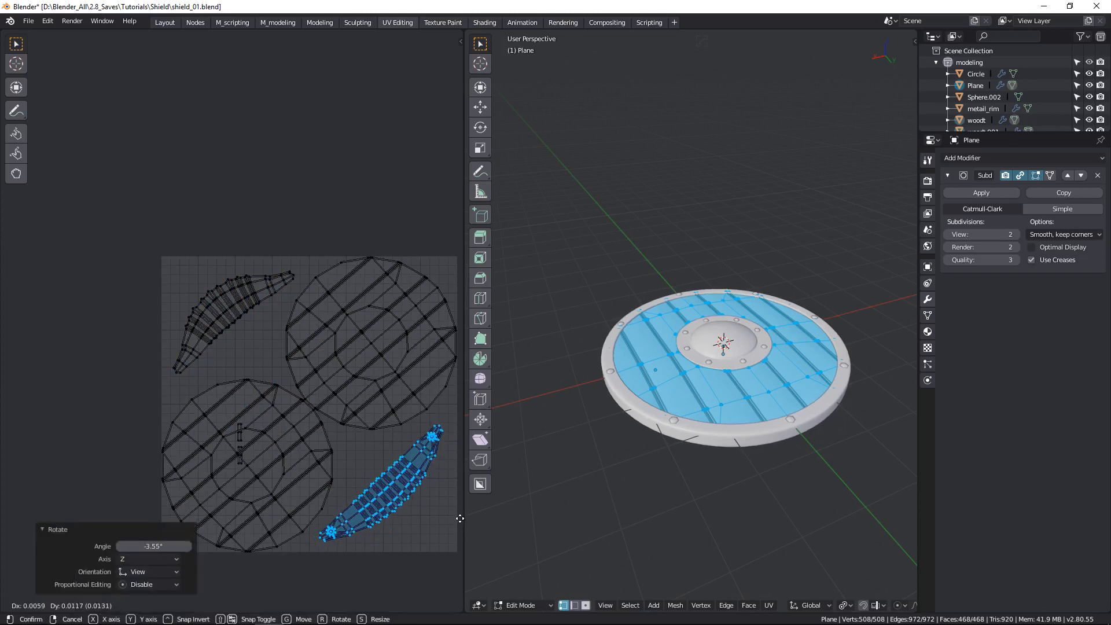
pyautogui.click(2, 520)
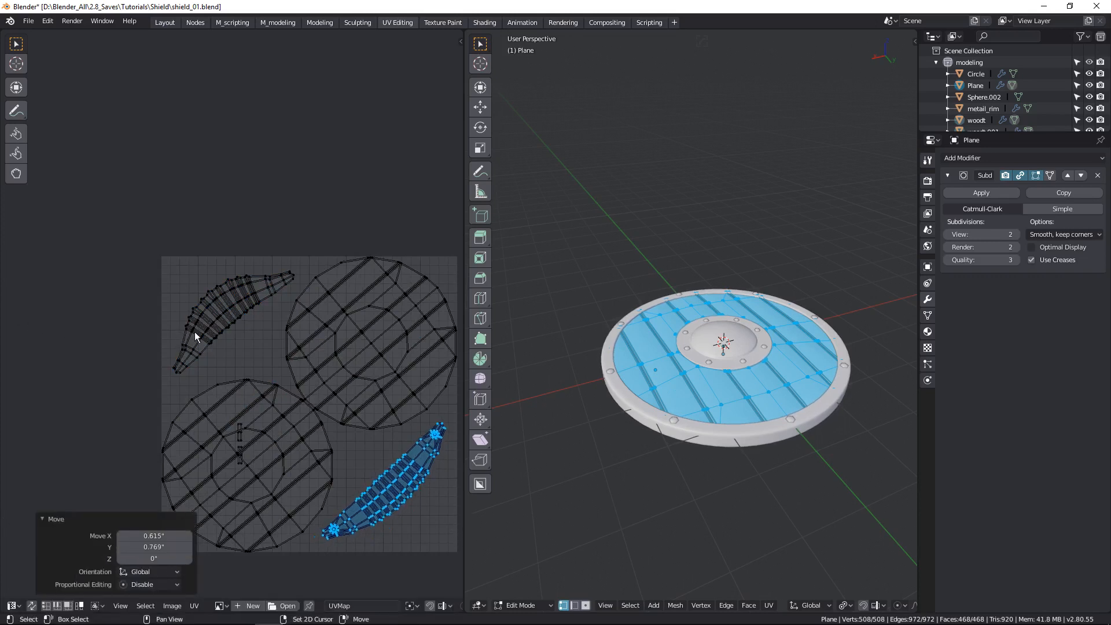
# Select both handle halves and scale them together to about 1.064.
pyautogui.press('l')
pyautogui.press('s')
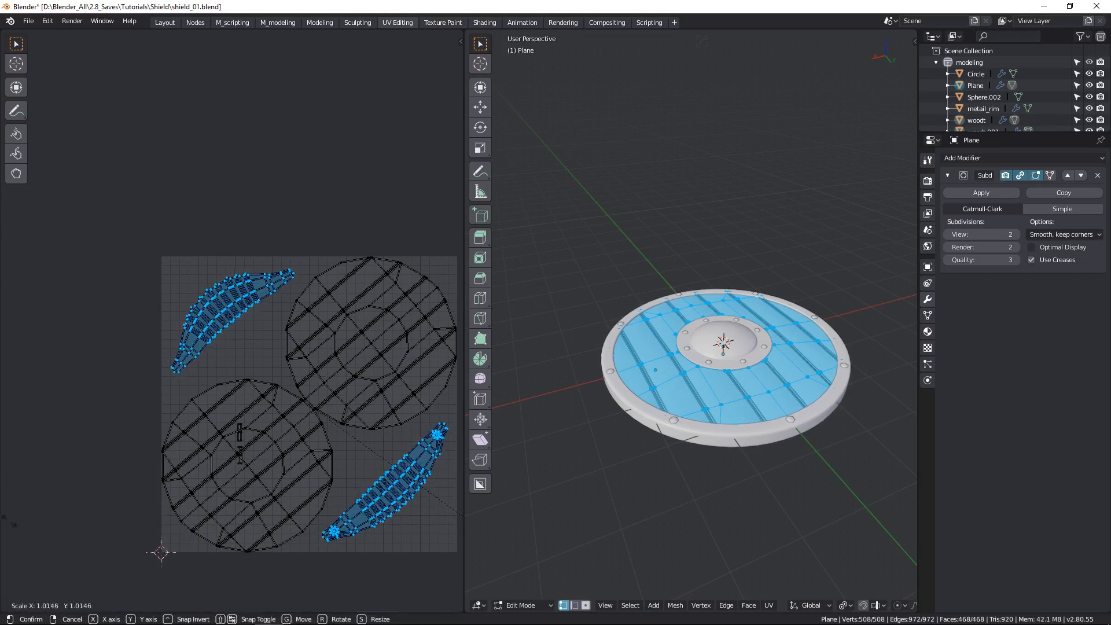
pyautogui.click(72, 572)
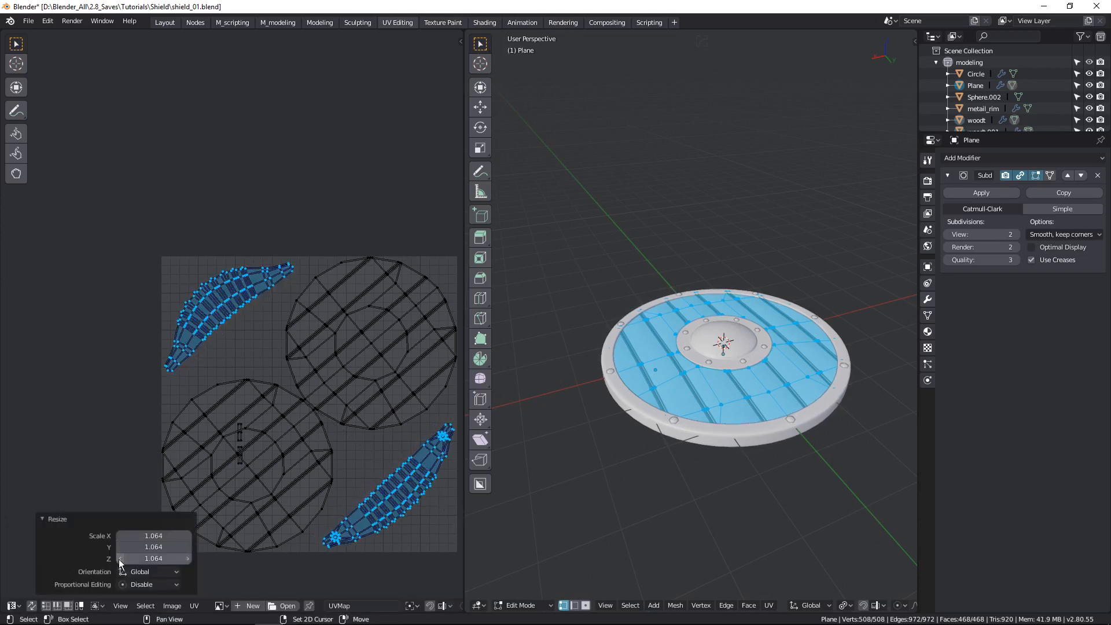
# Nudge each handle half toward the discs, then enlarge both halves together slightly.
pyautogui.click(403, 492)
pyautogui.press('g')
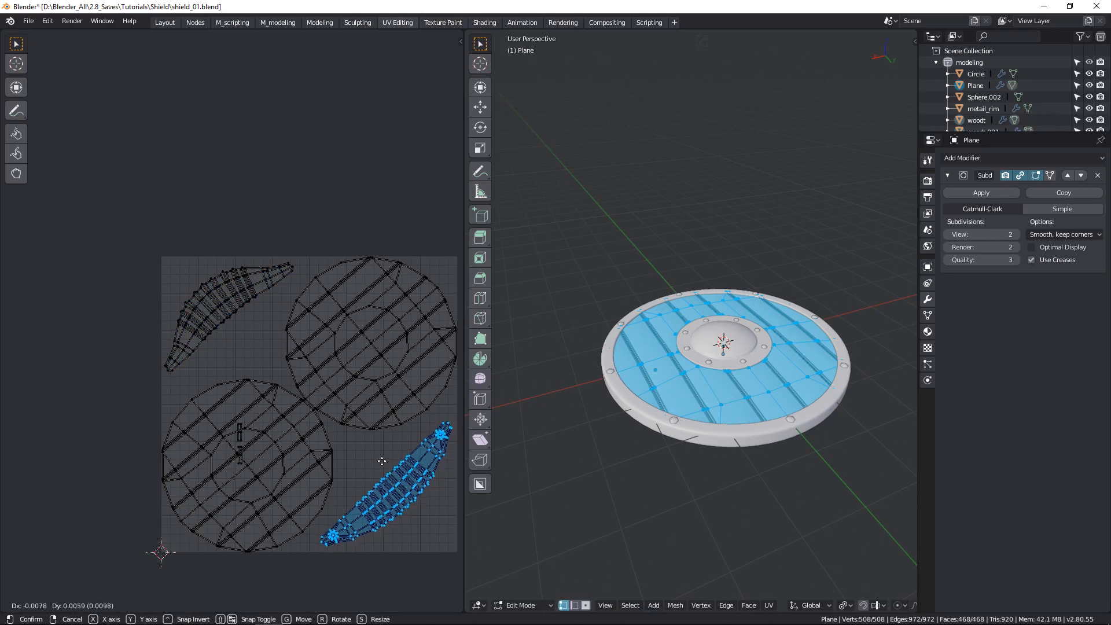
pyautogui.click(328, 417)
pyautogui.click(218, 315)
pyautogui.press('g')
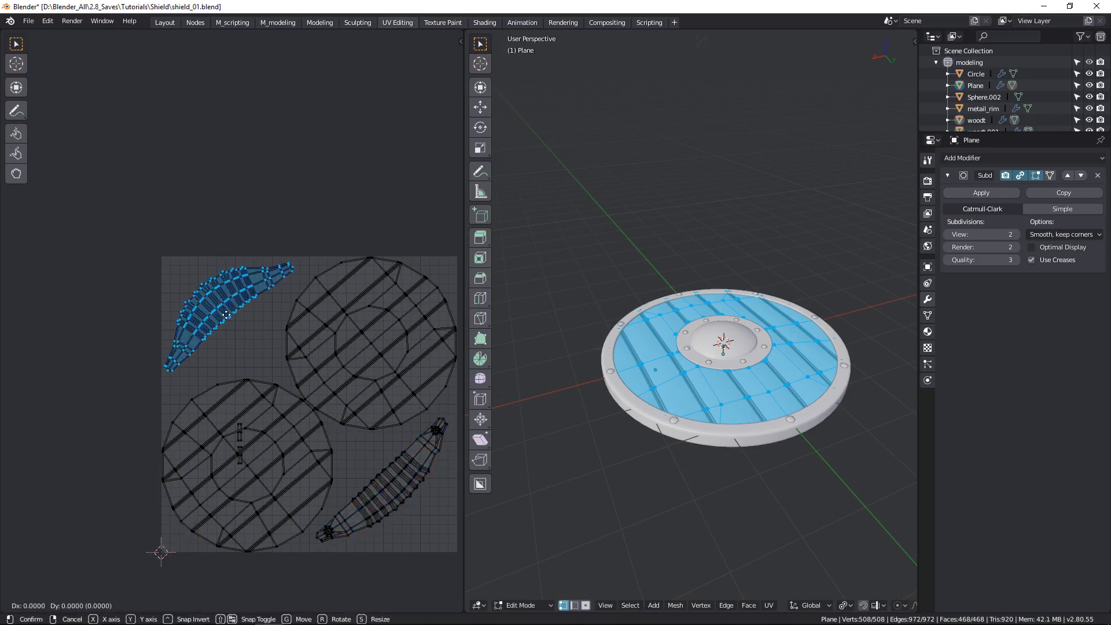
pyautogui.click(383, 487)
pyautogui.press('a')
pyautogui.press('s')
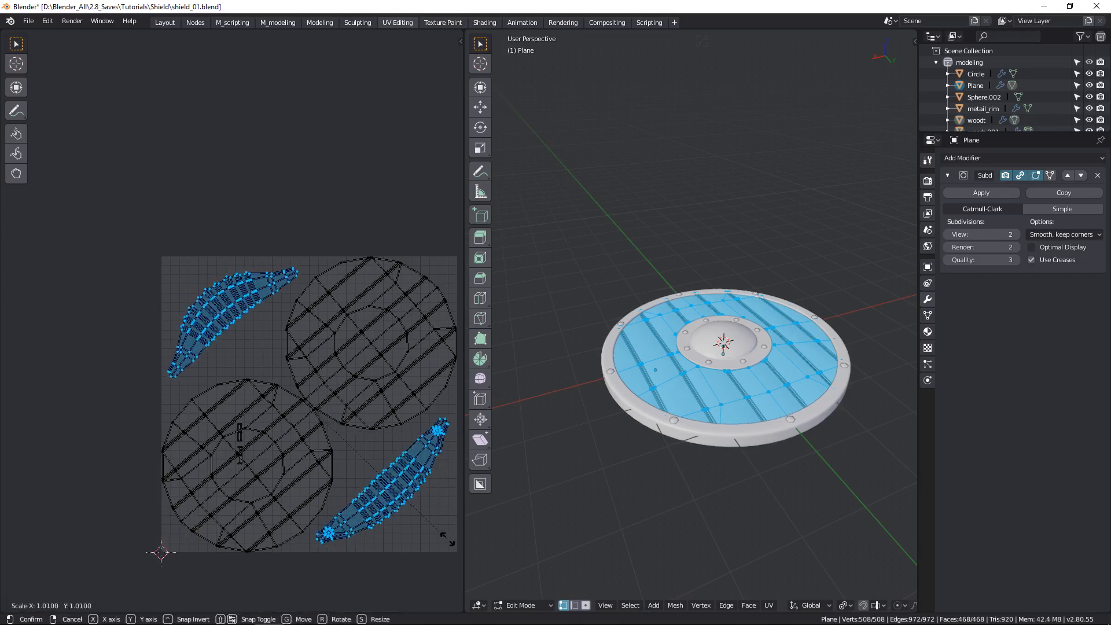
pyautogui.click(25, 586)
# Shift each handle half inward from its tile corner and scale both together to about 1.056.
pyautogui.click(245, 317)
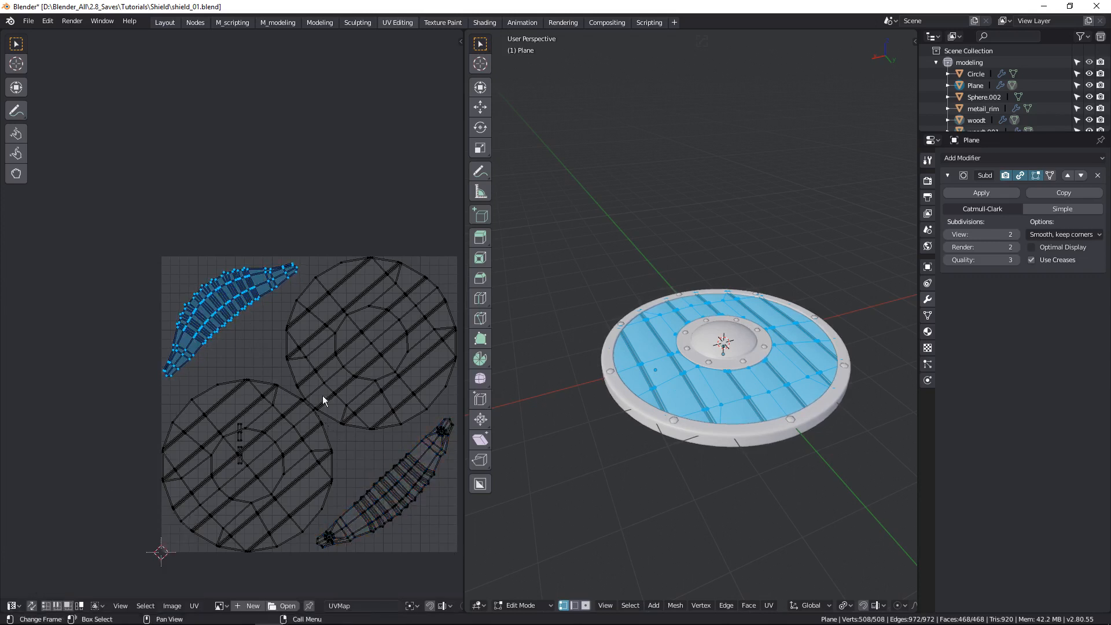
pyautogui.press('g')
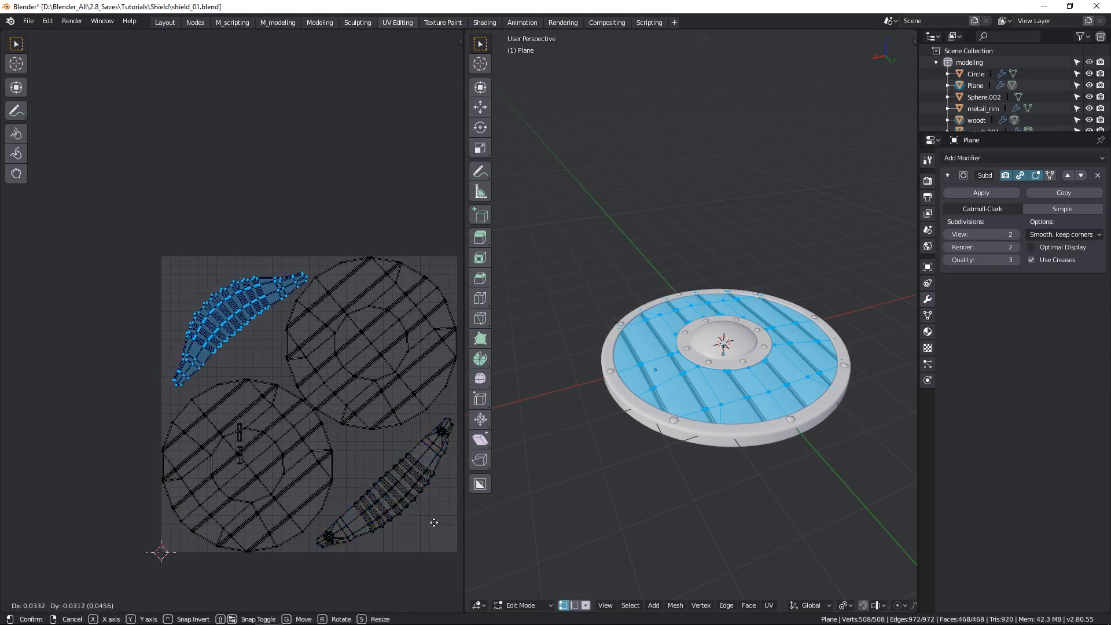
pyautogui.click(433, 527)
pyautogui.click(410, 492)
pyautogui.press('g')
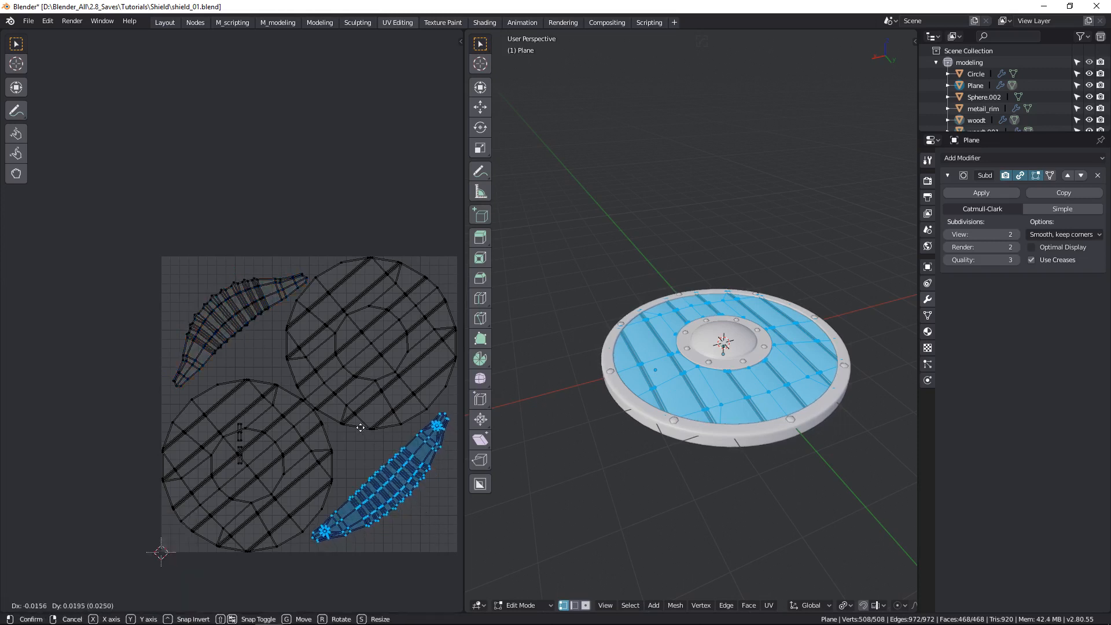
pyautogui.click(356, 421)
pyautogui.keyDown('shift'); pyautogui.click(261, 315); pyautogui.keyUp('shift')
pyautogui.press('s')
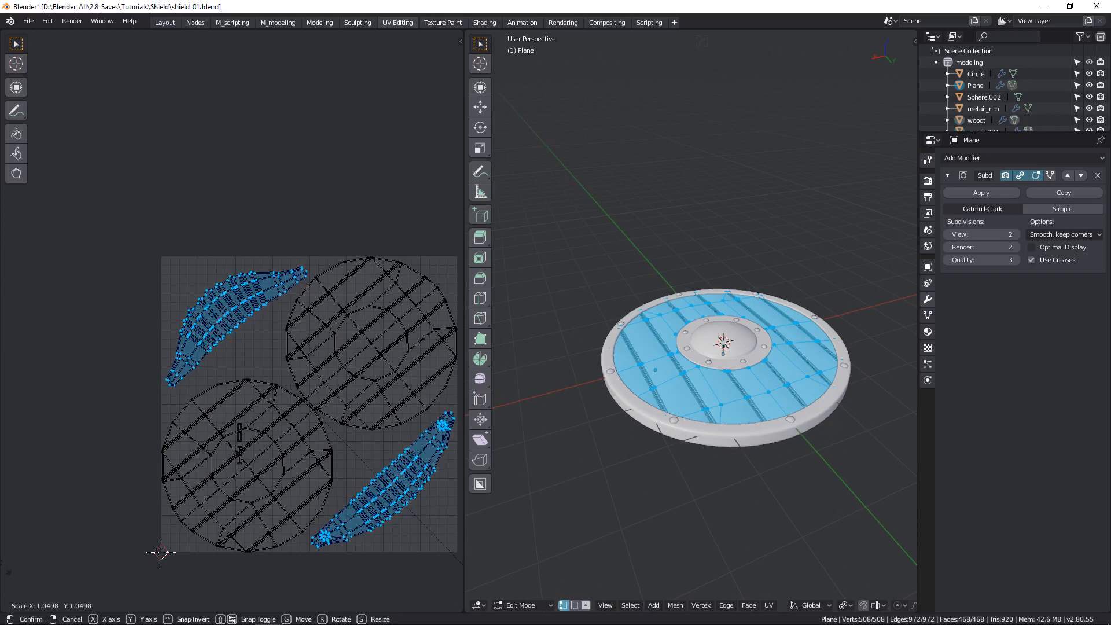
pyautogui.click(9, 572)
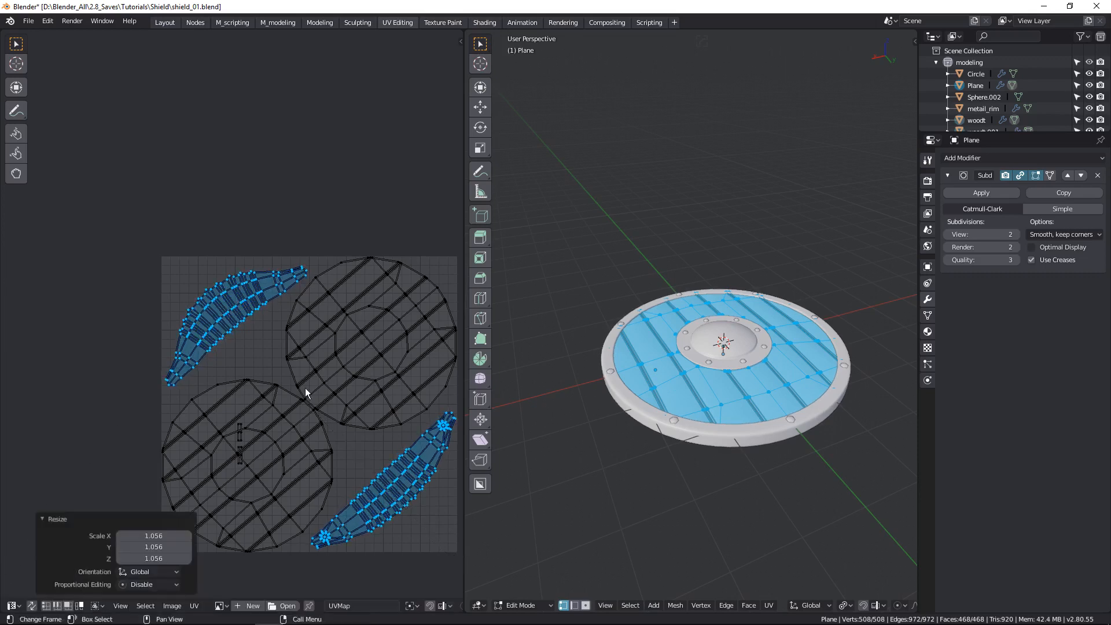
# Select both small strip islands inside the lower-left disc and scale them together to about 1.672.
pyautogui.scroll(3, 228, 437)
pyautogui.click(251, 417)
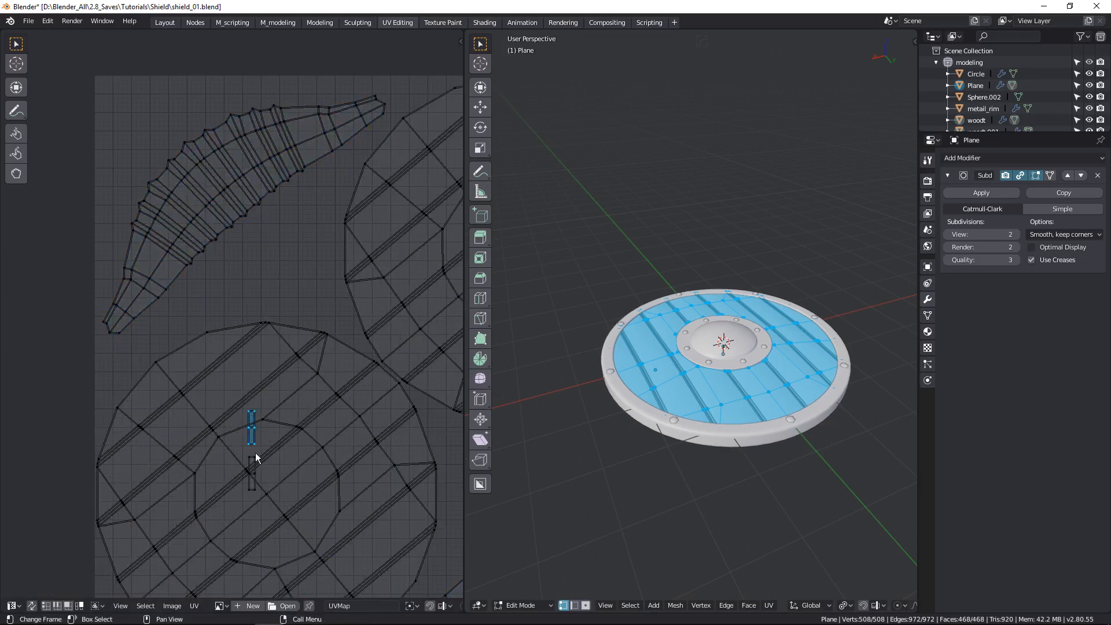
pyautogui.keyDown('shift'); pyautogui.click(254, 463); pyautogui.keyUp('shift')
pyautogui.press('s')
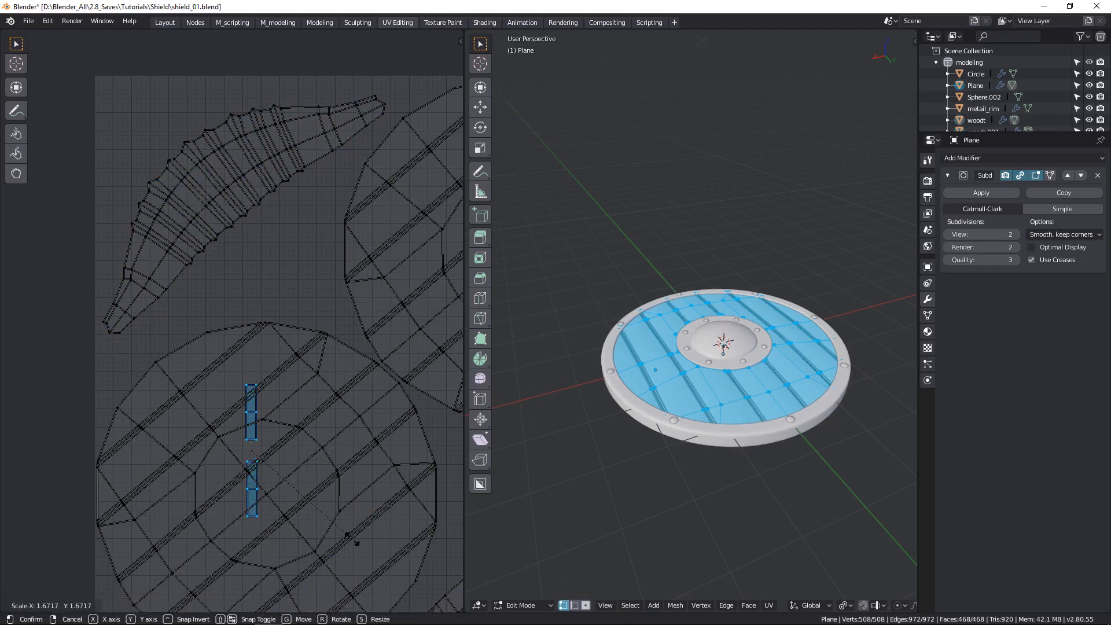
pyautogui.click(351, 538)
pyautogui.scroll(-4, 290, 454)
# Move both strip islands into the gap beside the lower-right handle half and rotate them about 43.4° to run parallel to it.
pyautogui.press('g')
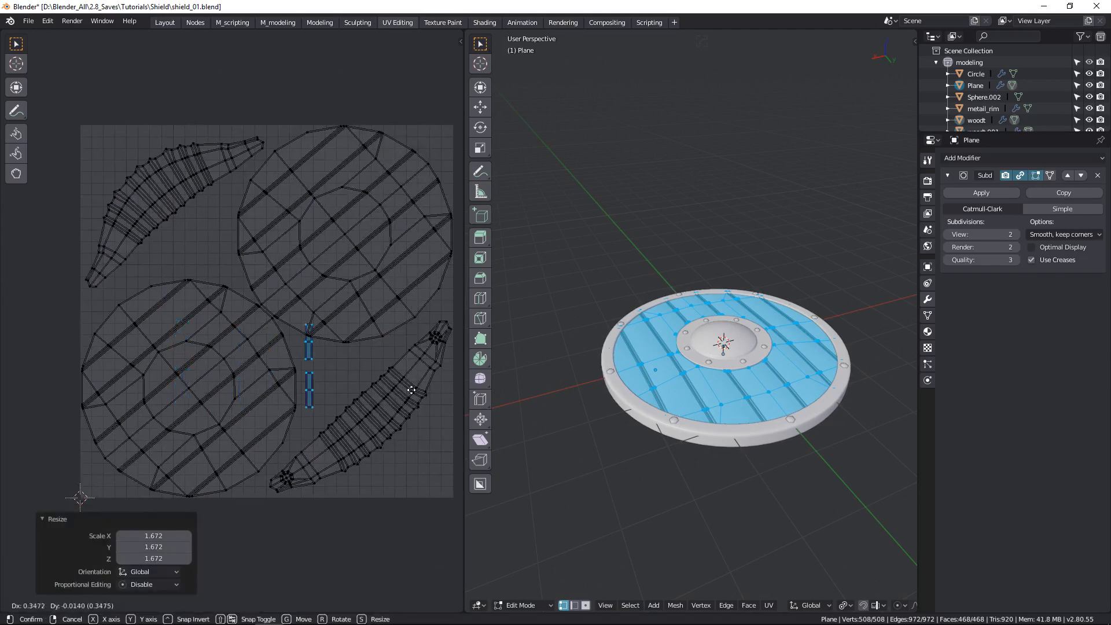
pyautogui.click(420, 381)
pyautogui.press('r')
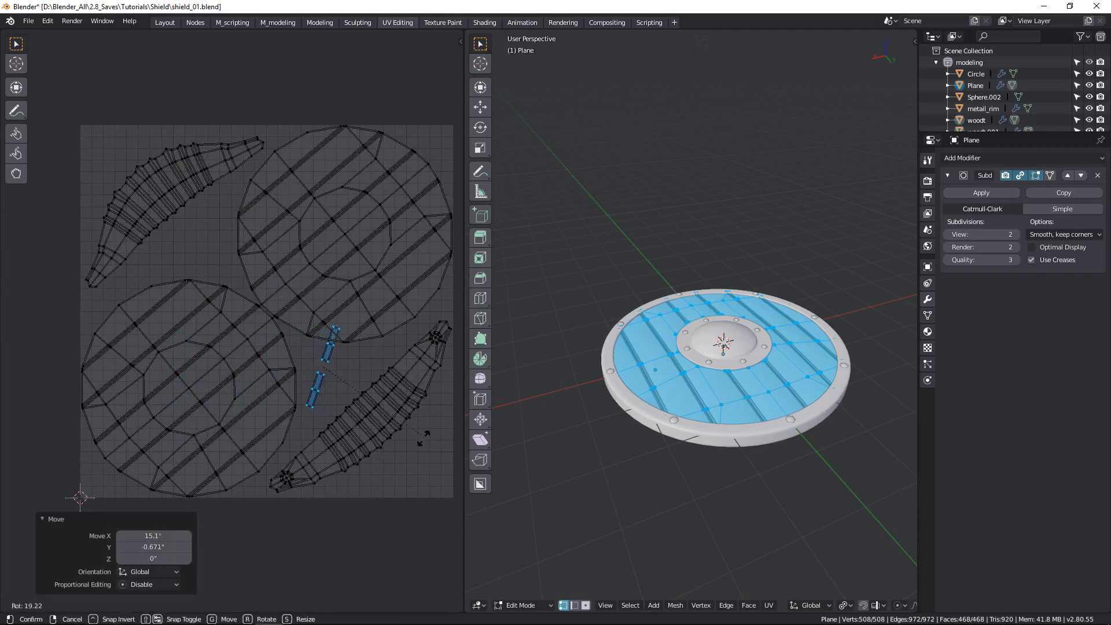
pyautogui.click(380, 460)
pyautogui.press('g')
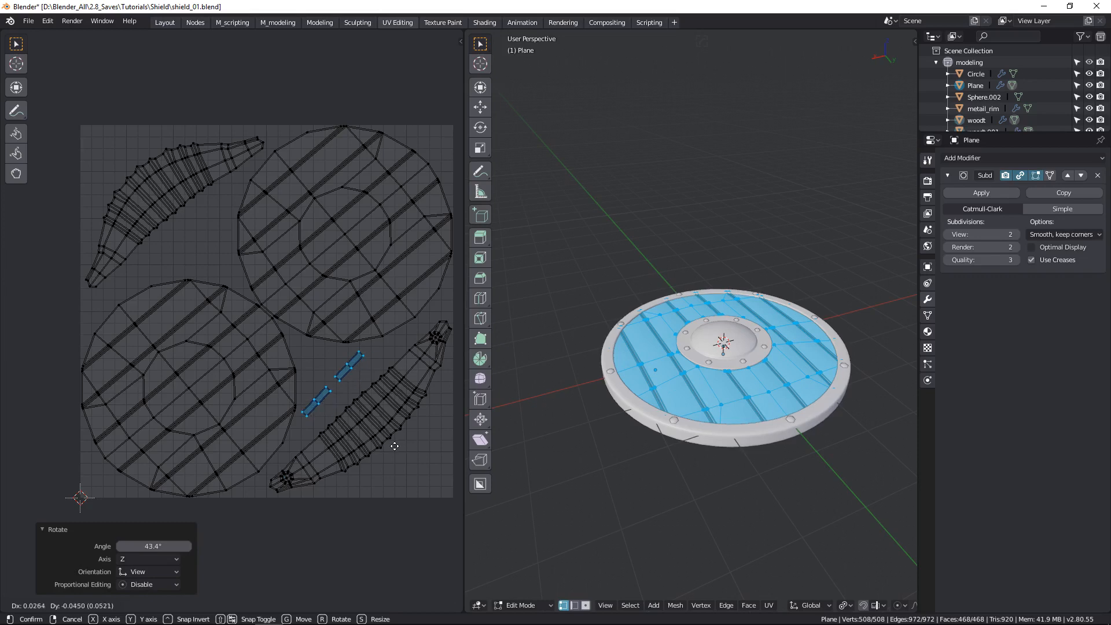
pyautogui.click(397, 374)
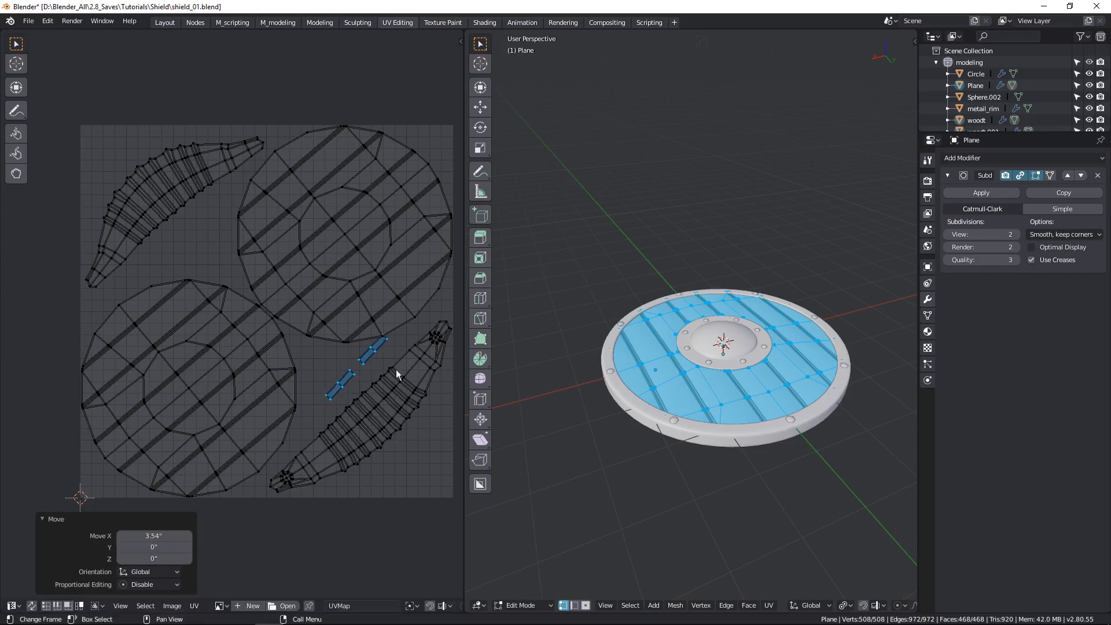
# Move one of the two strip islands into the gap between the upper-left handle half and the discs.
pyautogui.click(364, 348)
pyautogui.press('g')
pyautogui.click(191, 238)
pyautogui.scroll(-1, 274, 358)
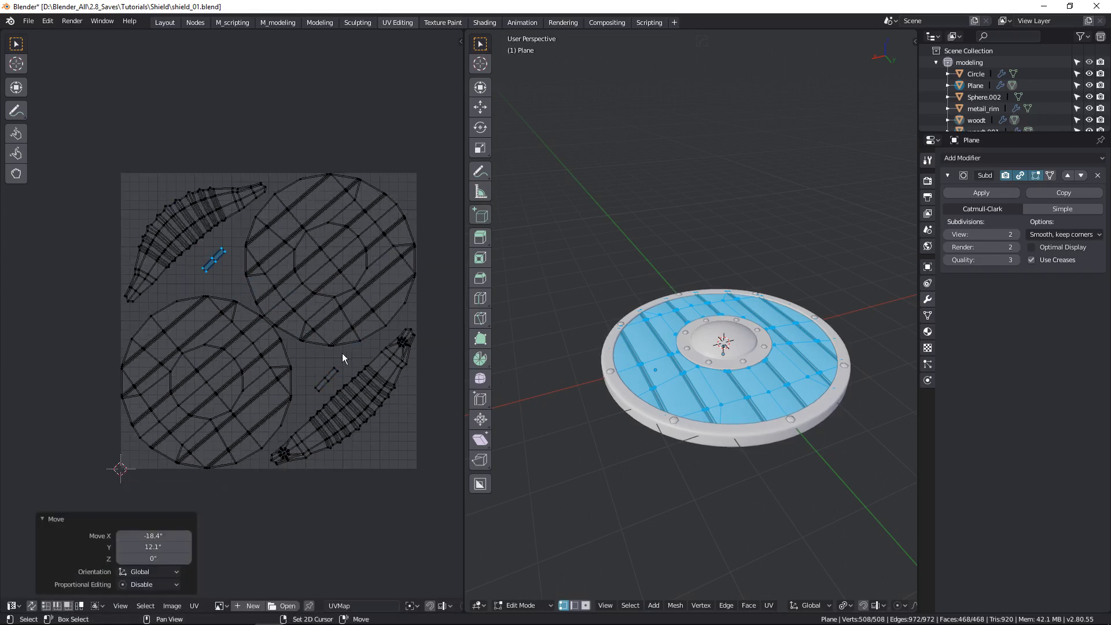
pyautogui.moveTo(347, 352); pyautogui.dragTo(345, 357, button='middle')
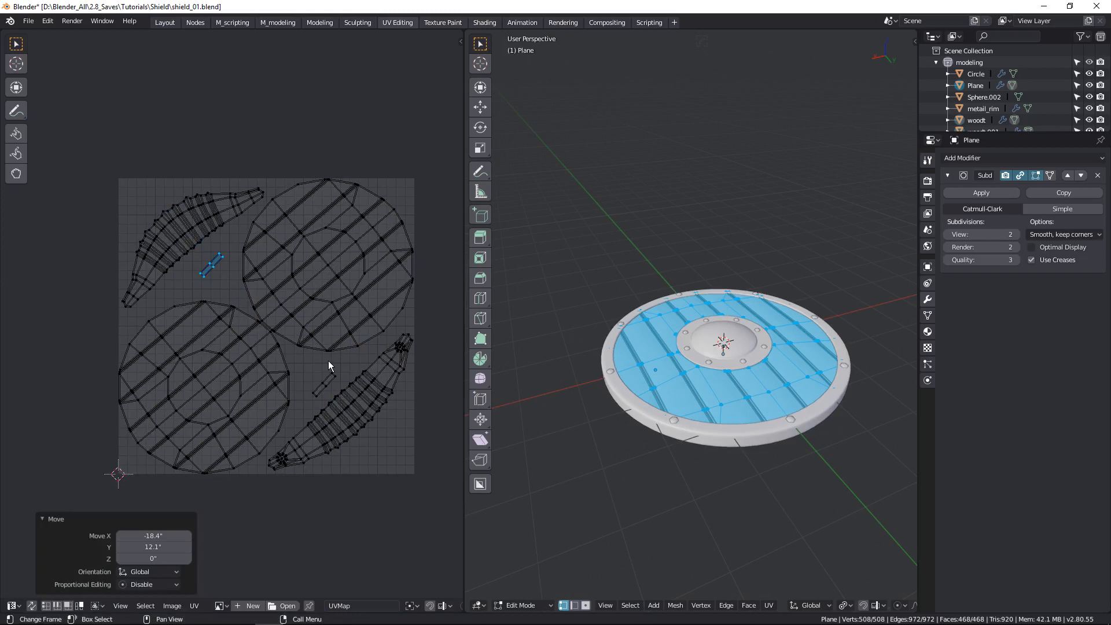
# Leave mesh editing, hide the wooden parts, and open the rim, boss and rivets together in Edit Mode.
pyautogui.press('Tab')
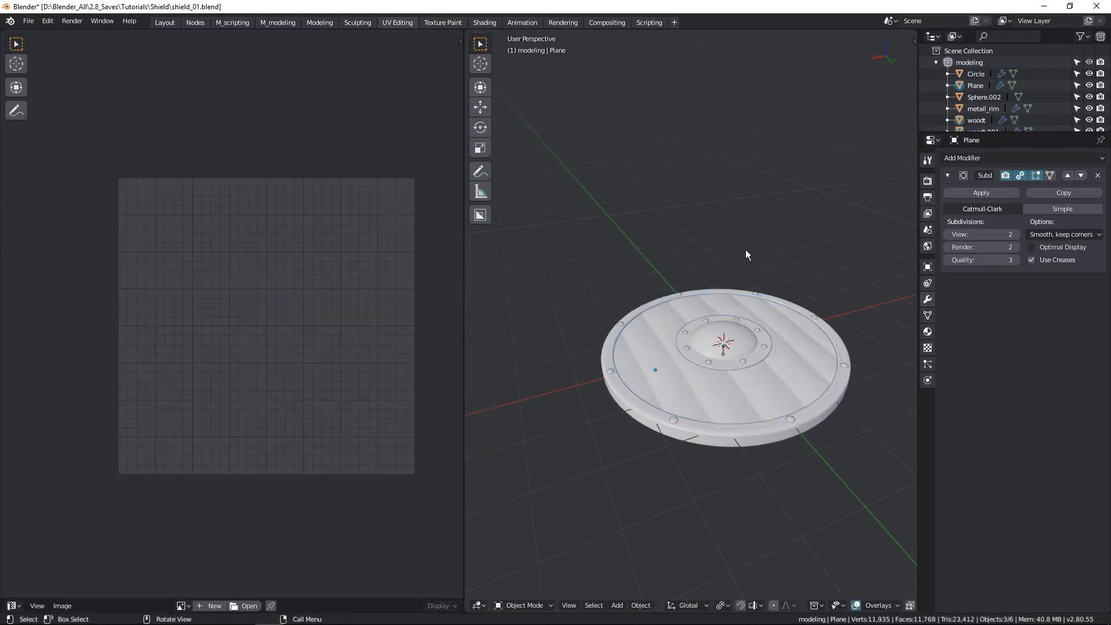
pyautogui.moveTo(665, 375); pyautogui.dragTo(716, 353, button='middle')
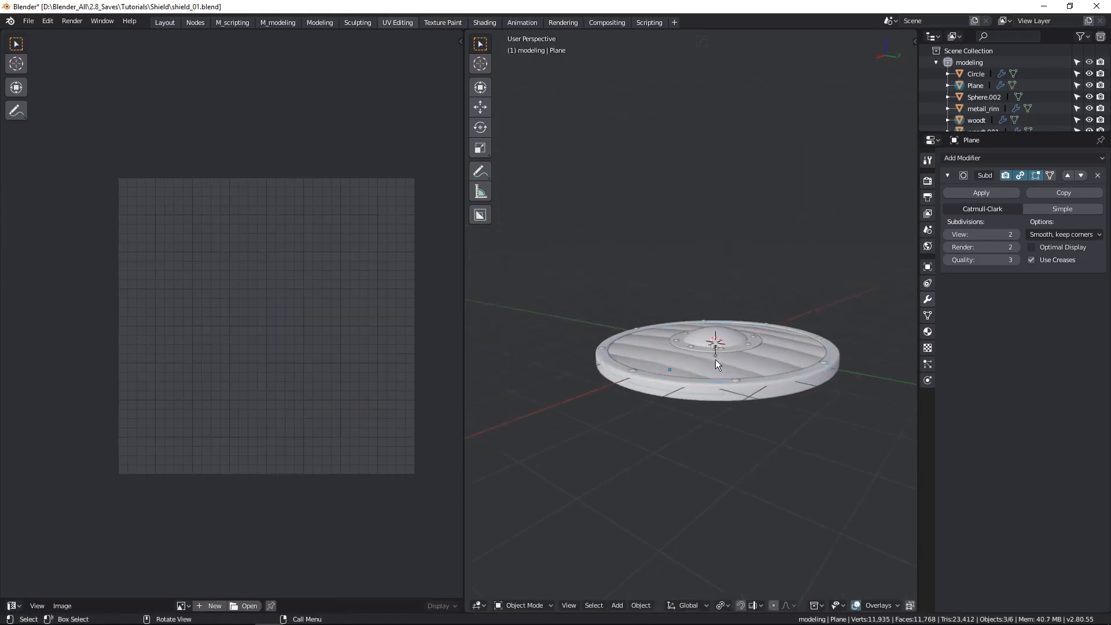
pyautogui.press('h')
pyautogui.moveTo(720, 401); pyautogui.dragTo(694, 375, button='middle')
pyautogui.press('a')
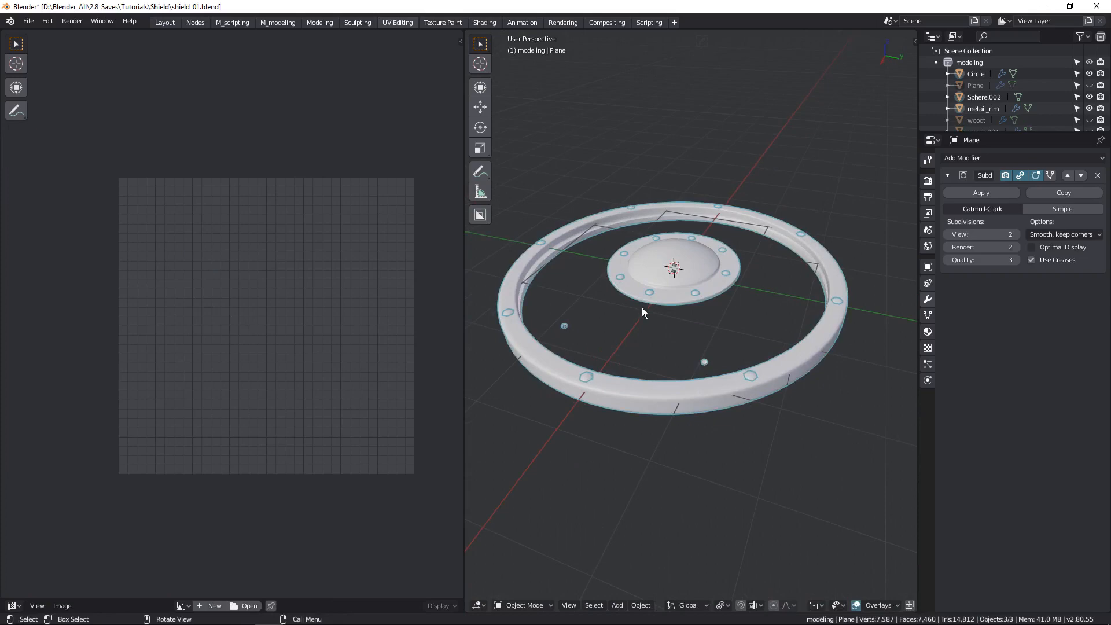
pyautogui.hotkey('ctrl', 'Tab')
pyautogui.click(564, 272)
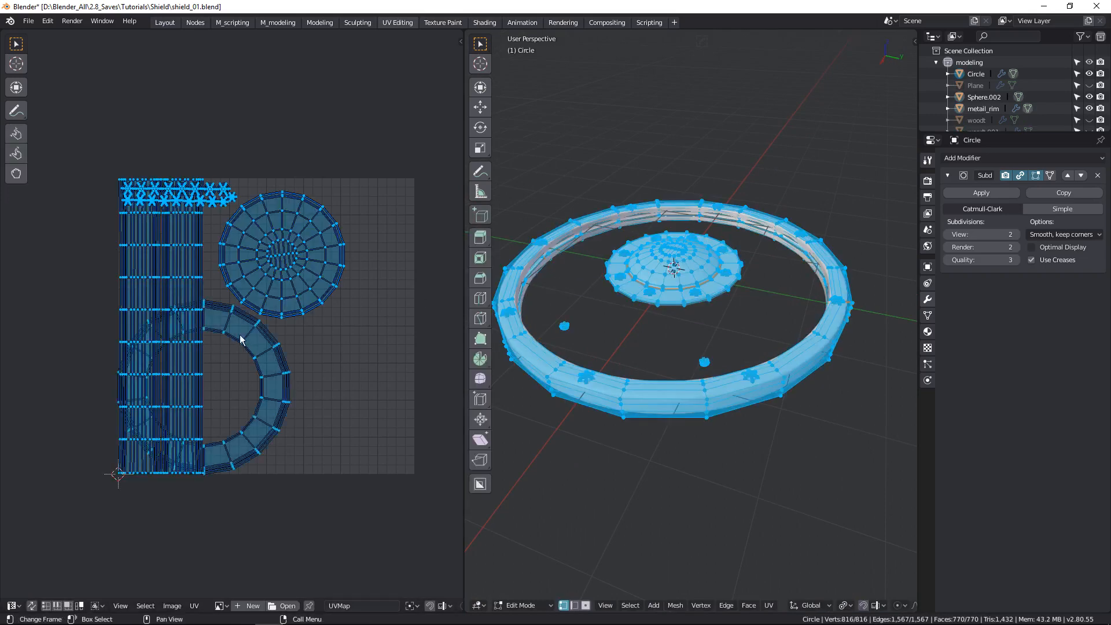
# Pack the UV islands of all the metal parts so they no longer overlap.
pyautogui.scroll(2, 241, 340)
pyautogui.scroll(-2, 246, 283)
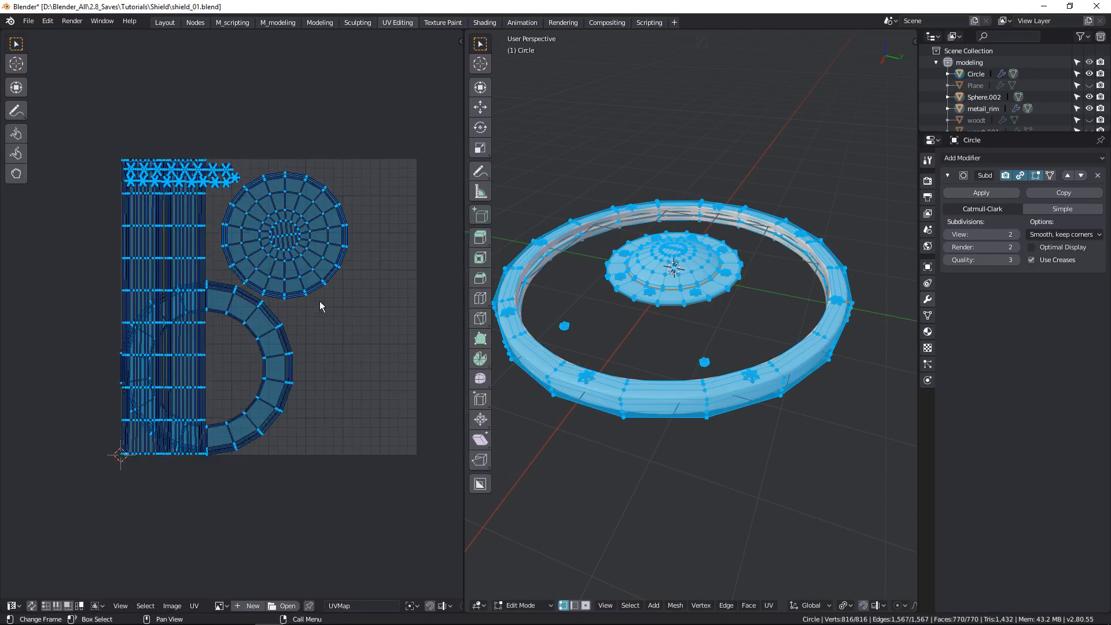
pyautogui.click(195, 605)
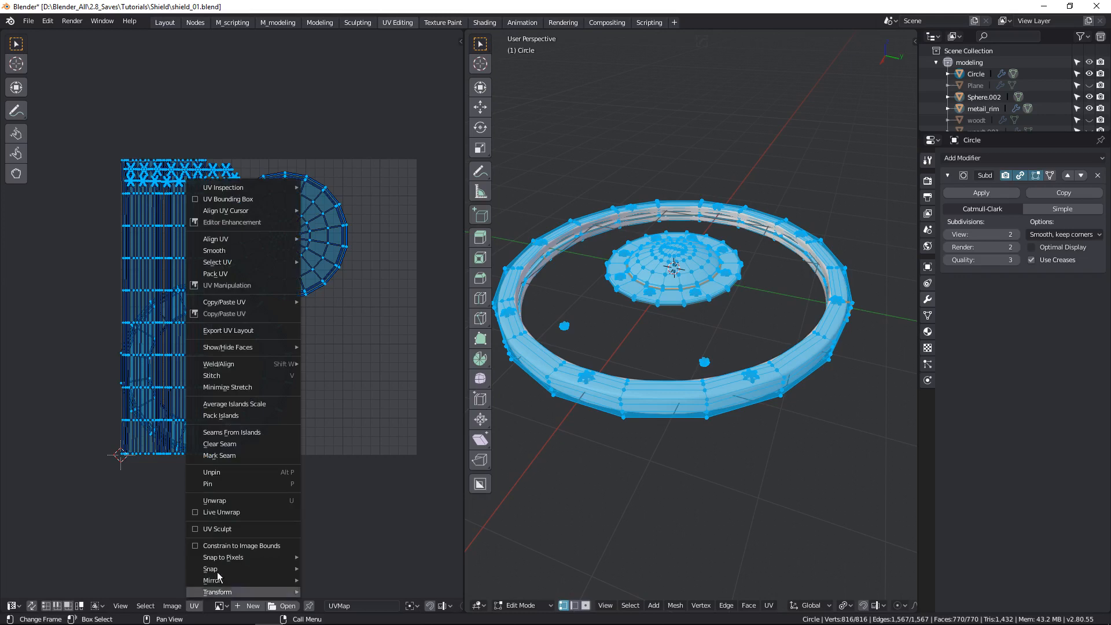
pyautogui.click(234, 416)
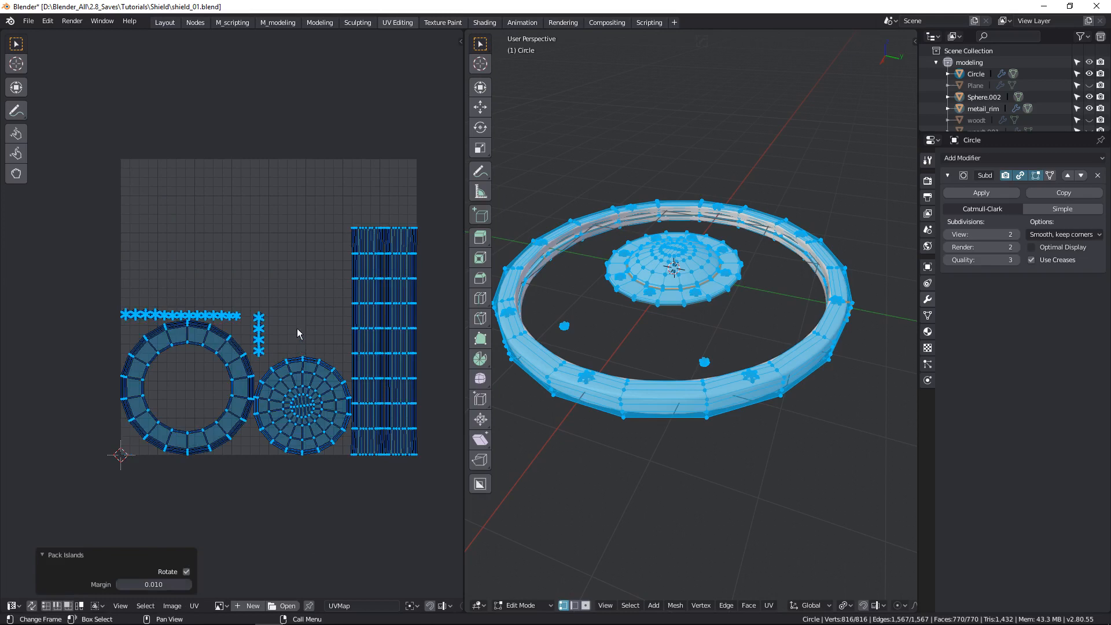
# Scale all the packed metal islands to about 1.262 and shift them so the rim strips fit the tile's full height at its right edge.
pyautogui.press('g')
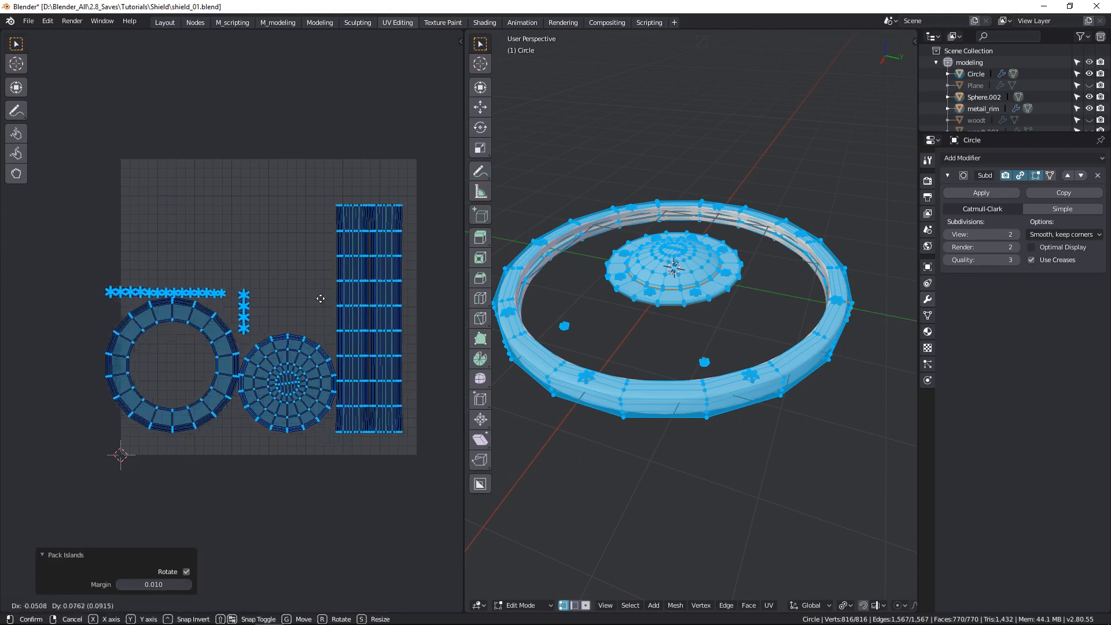
pyautogui.click(292, 286)
pyautogui.press('s')
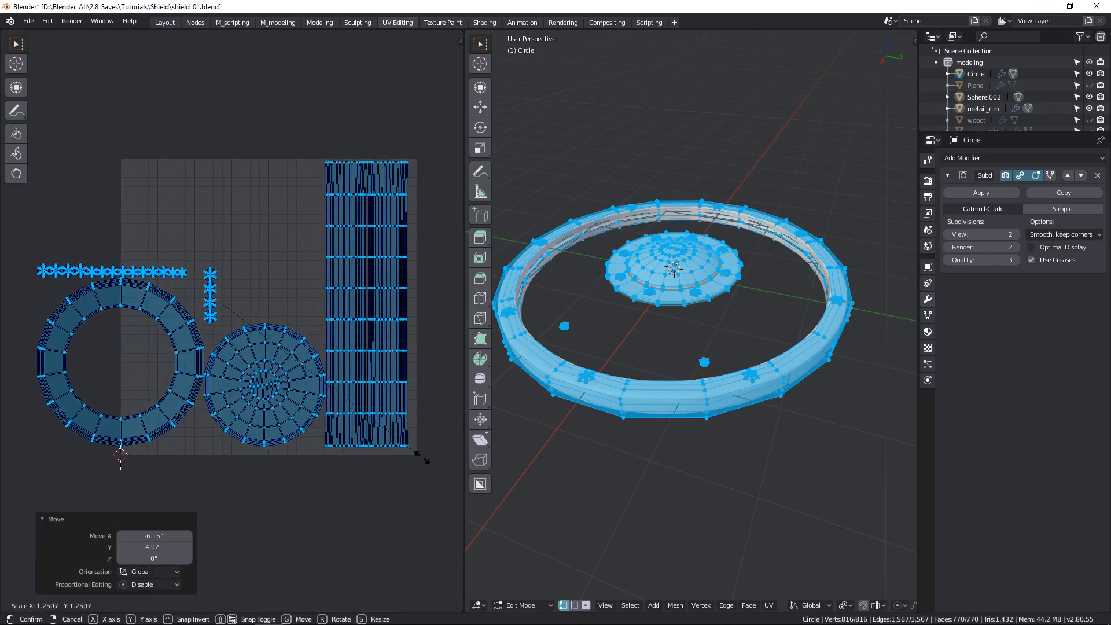
pyautogui.click(423, 459)
pyautogui.press('g')
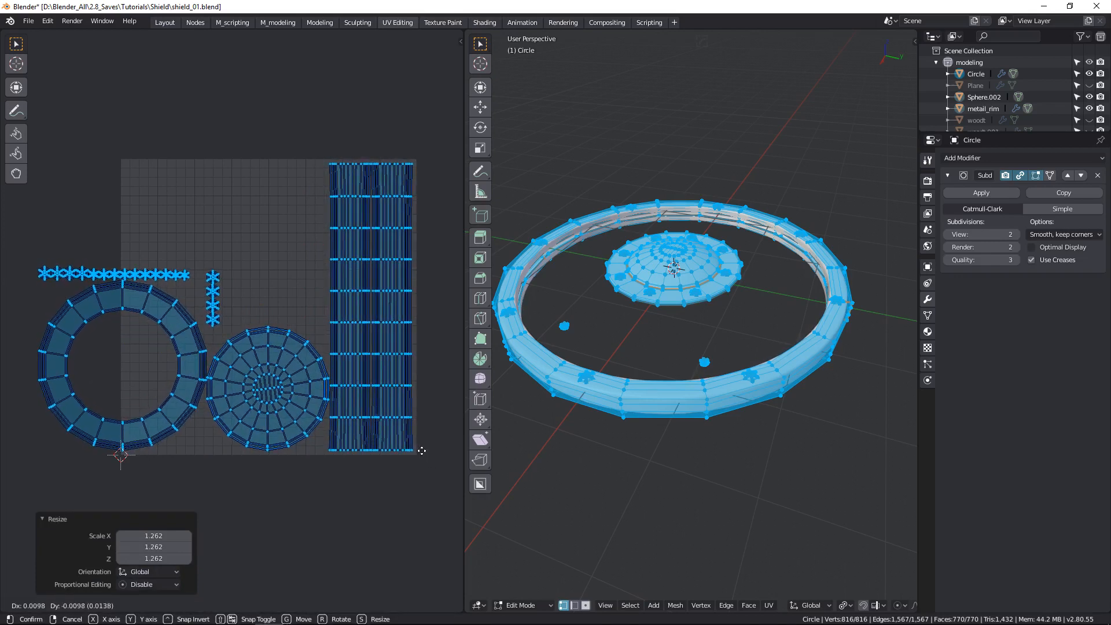
pyautogui.click(359, 411)
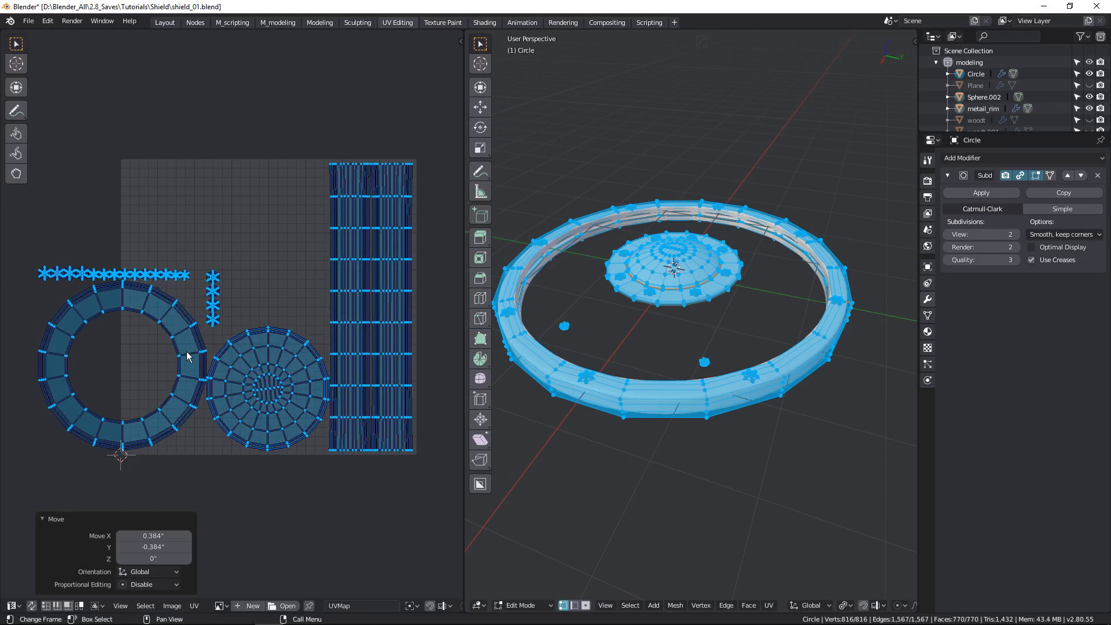
# Select all rivet islands in the horizontal row and vertical column, and move them to the UV tile's upper edge.
pyautogui.hotkey('shift', 'l')
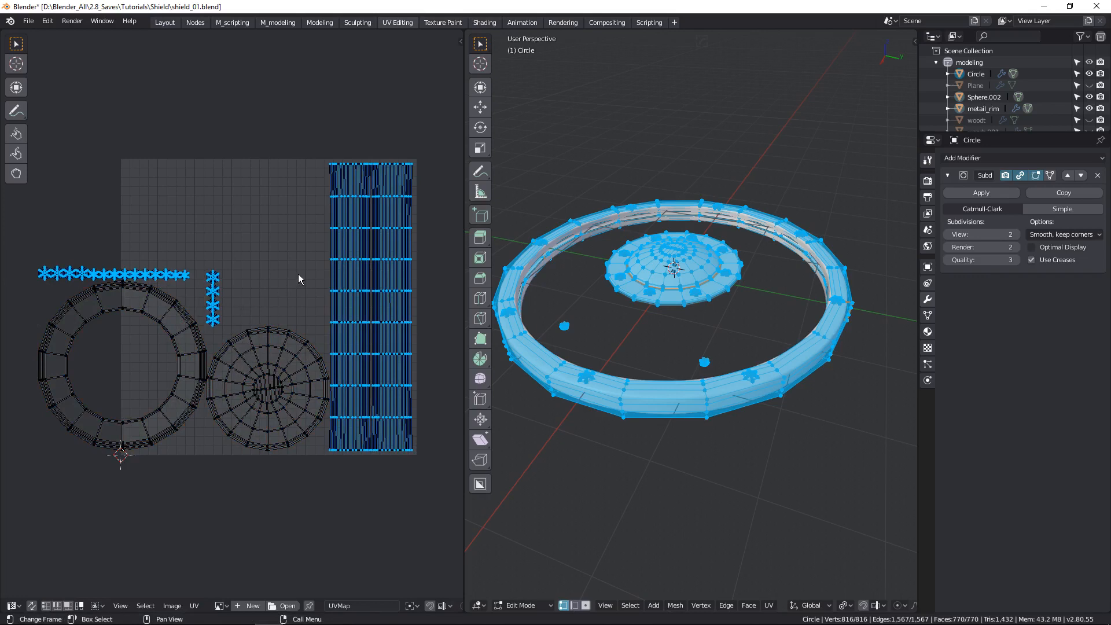
pyautogui.hotkey('shift', 'l')
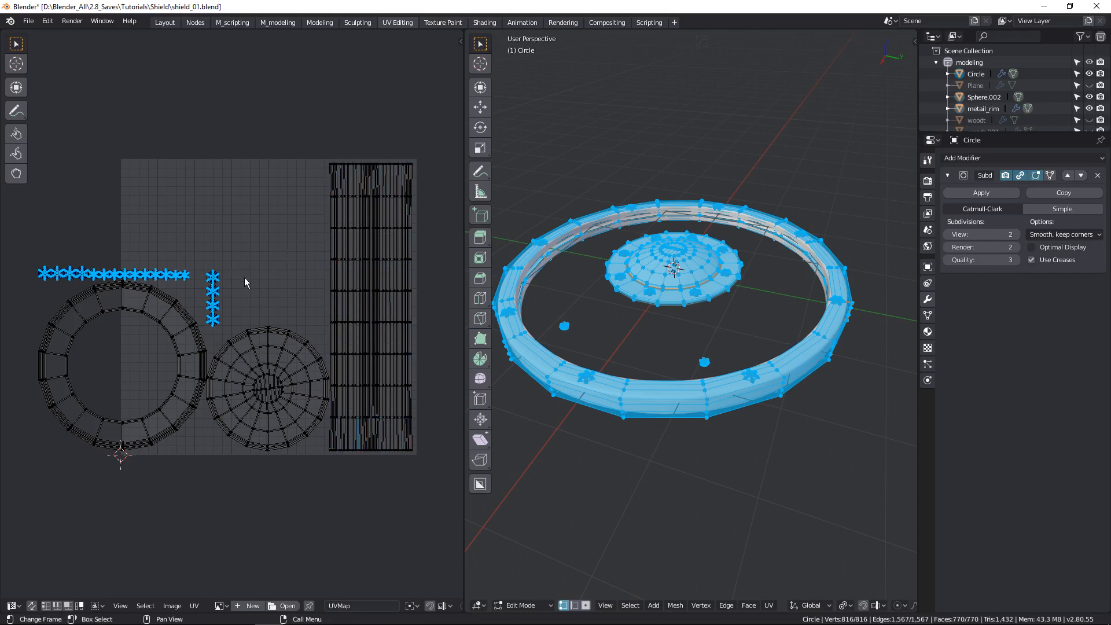
pyautogui.click(213, 281)
pyautogui.keyDown('shift'); pyautogui.moveTo(203, 290); pyautogui.dragTo(301, 282, button='middle'); pyautogui.keyUp('shift')
pyautogui.scroll(1, 254, 278)
pyautogui.scroll(1, 255, 281)
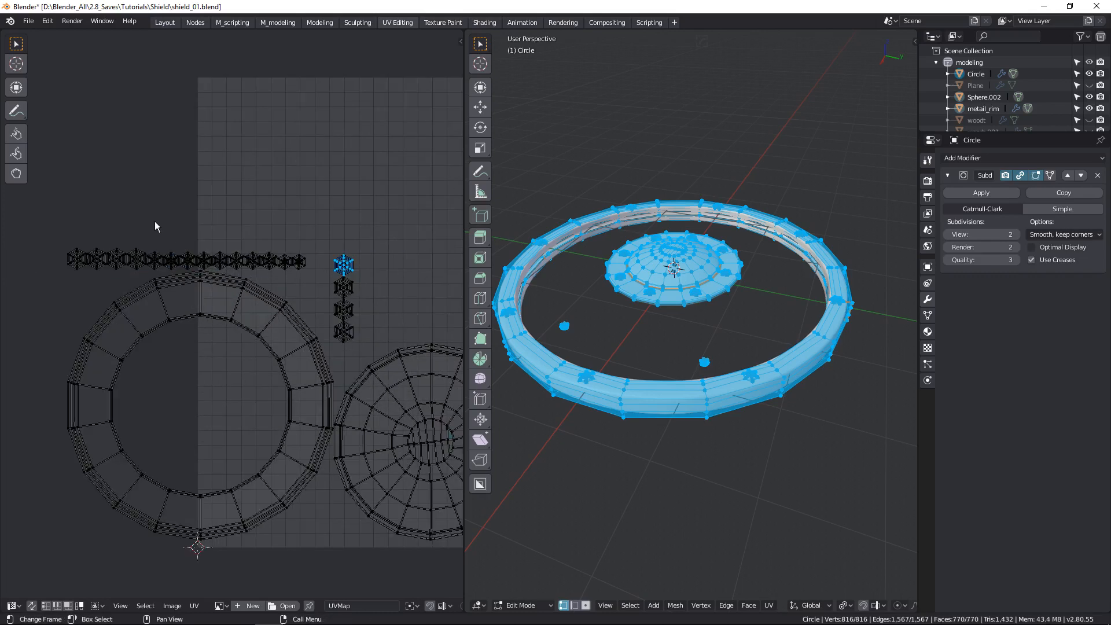
pyautogui.press('b')
pyautogui.moveTo(46, 187); pyautogui.dragTo(363, 270)
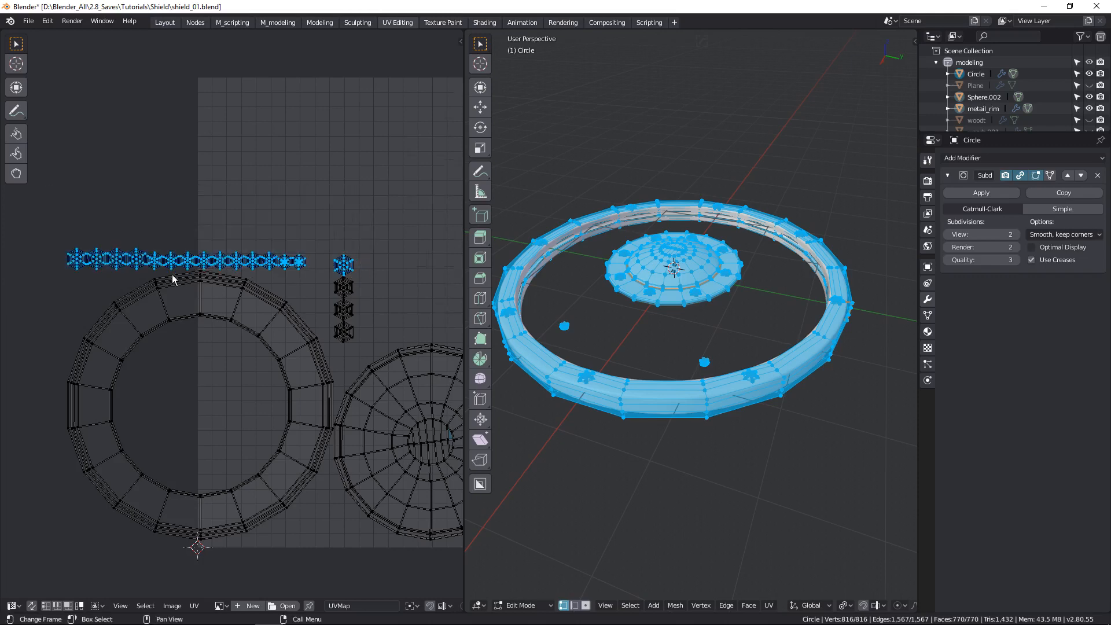
pyautogui.scroll(4, 172, 274)
pyautogui.scroll(-1, 336, 301)
pyautogui.moveTo(381, 295); pyautogui.dragTo(170, 218, button='middle')
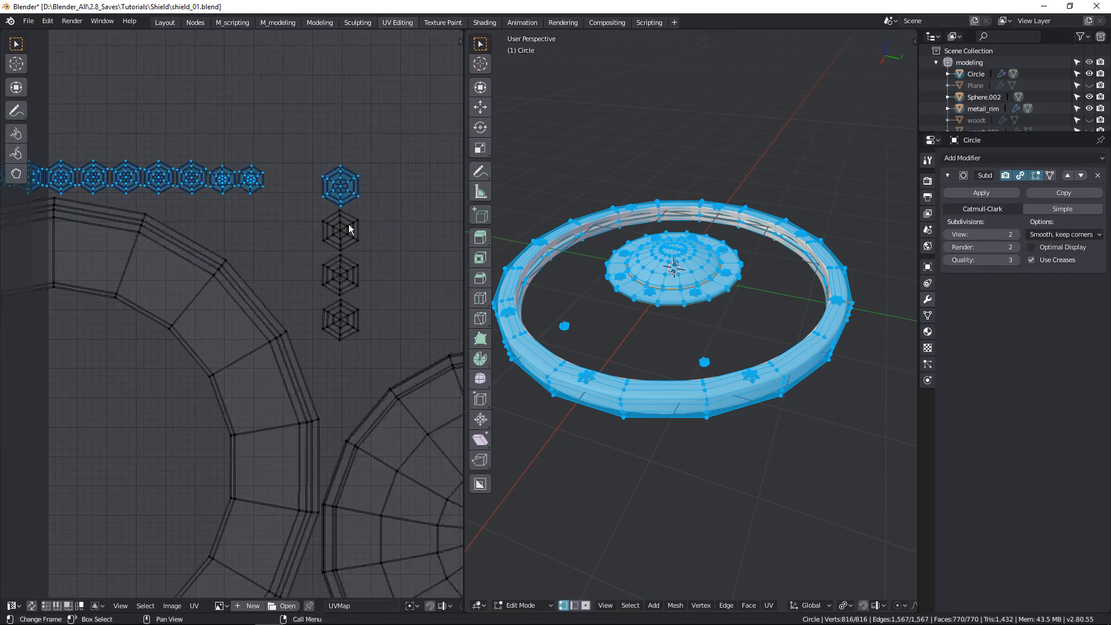
pyautogui.press('l')
pyautogui.press('l')
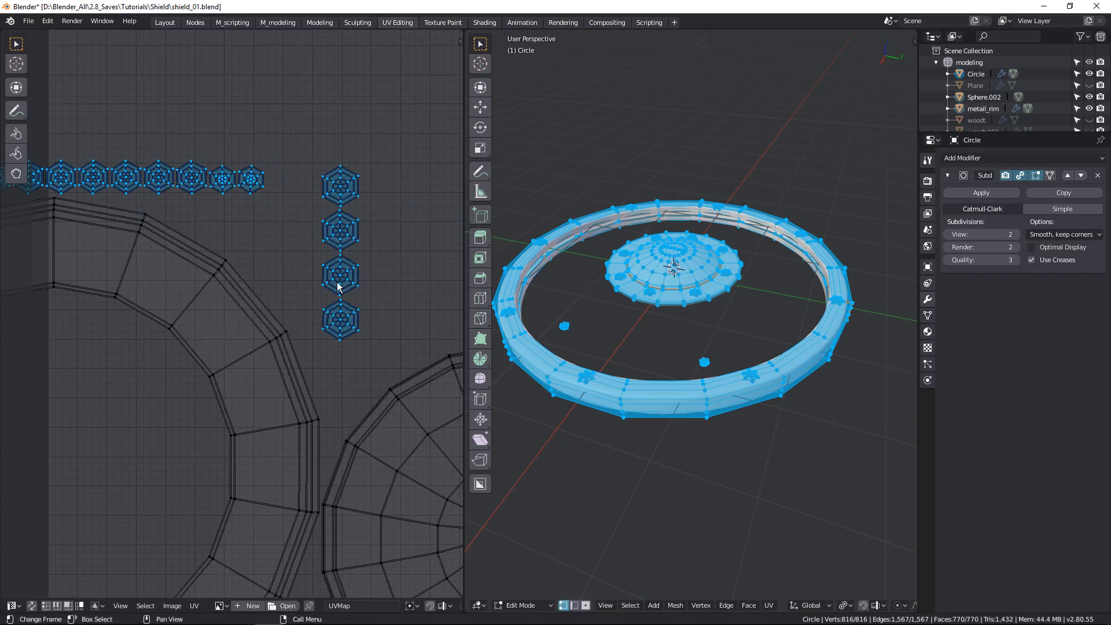
pyautogui.scroll(-5, 339, 287)
pyautogui.press('g')
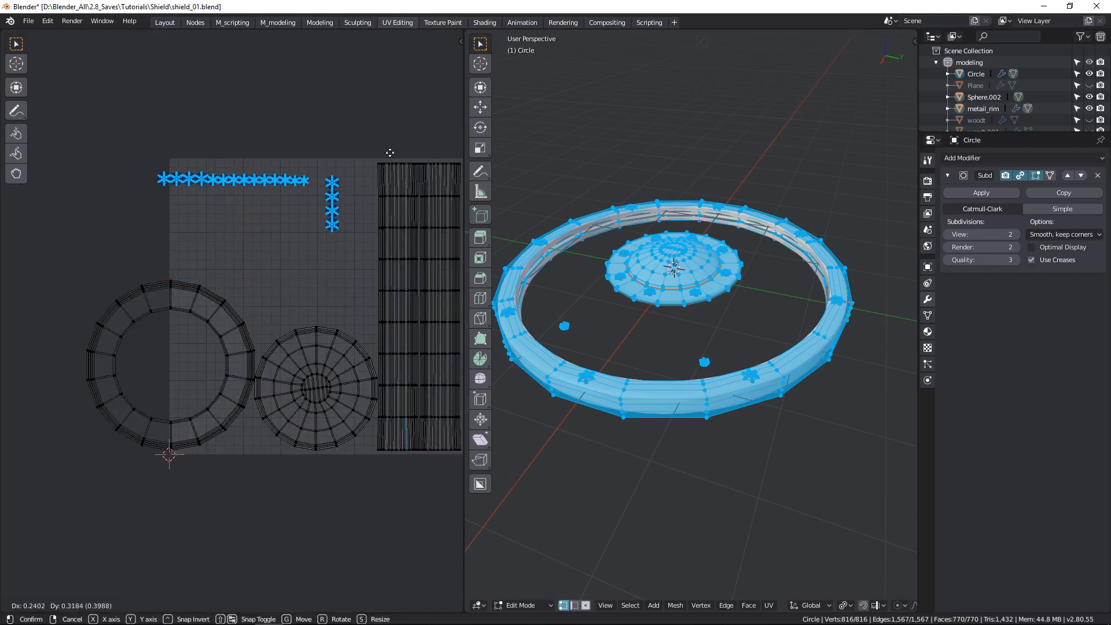
pyautogui.click(171, 149)
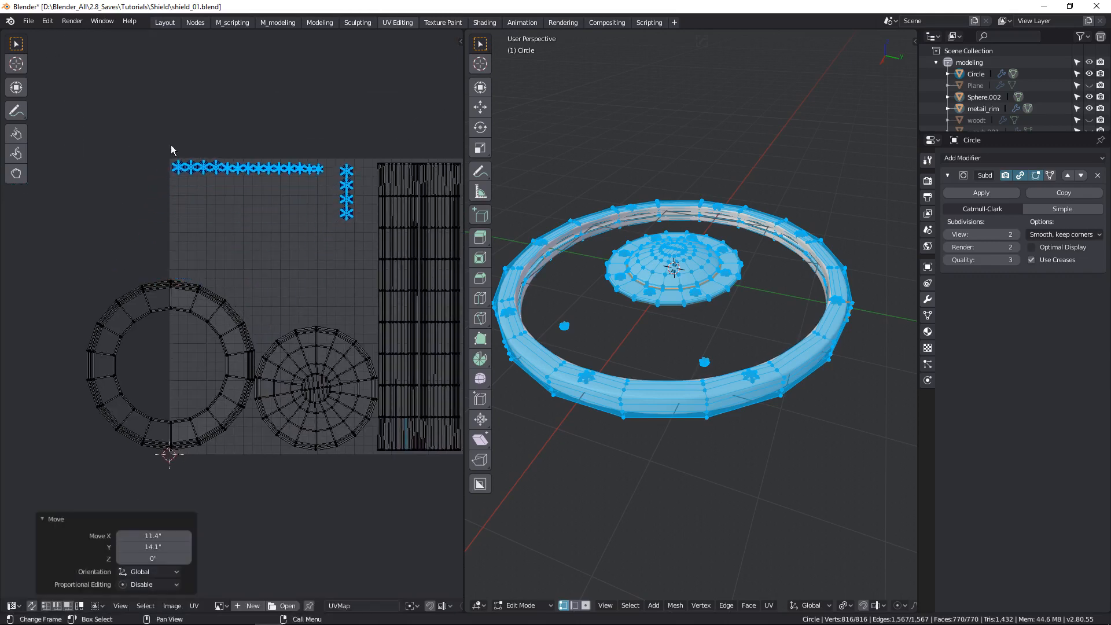
# Move the upper two rivet islands of the vertical column to the right end of the horizontal rivet row.
pyautogui.scroll(3, 237, 178)
pyautogui.scroll(-2, 213, 194)
pyautogui.scroll(1, 246, 193)
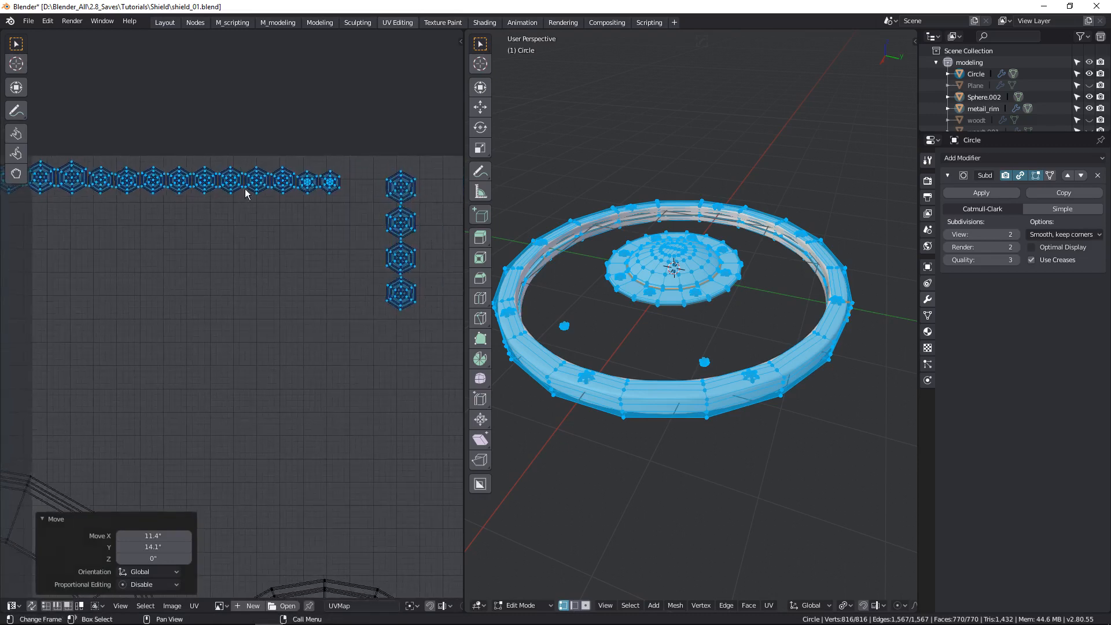
pyautogui.scroll(3, 246, 193)
pyautogui.moveTo(365, 206); pyautogui.dragTo(171, 211, button='middle')
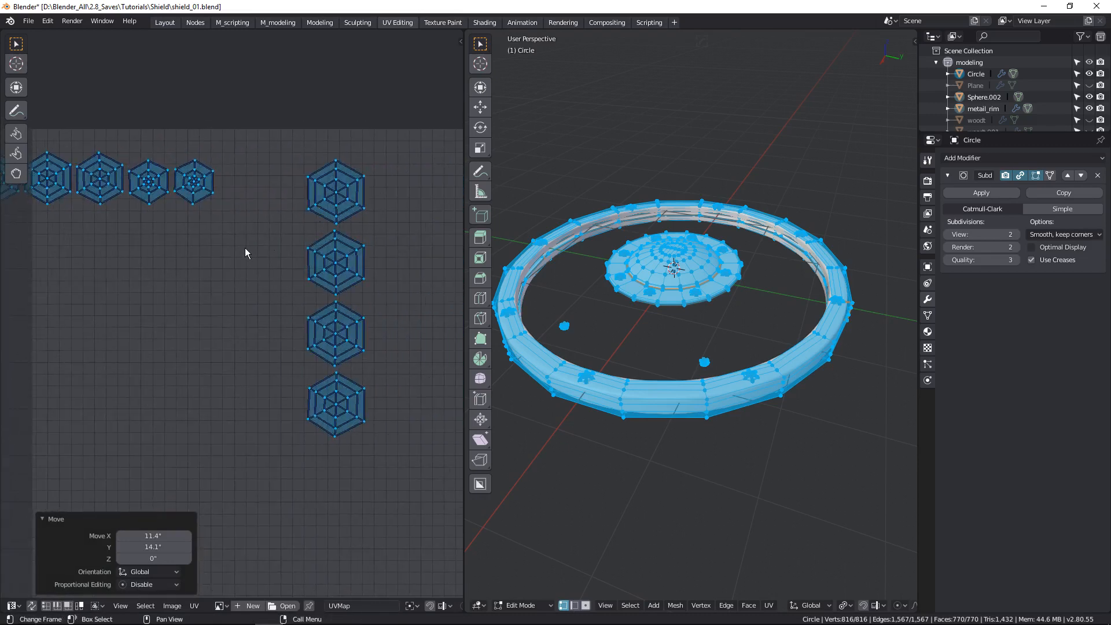
pyautogui.scroll(-4, 245, 252)
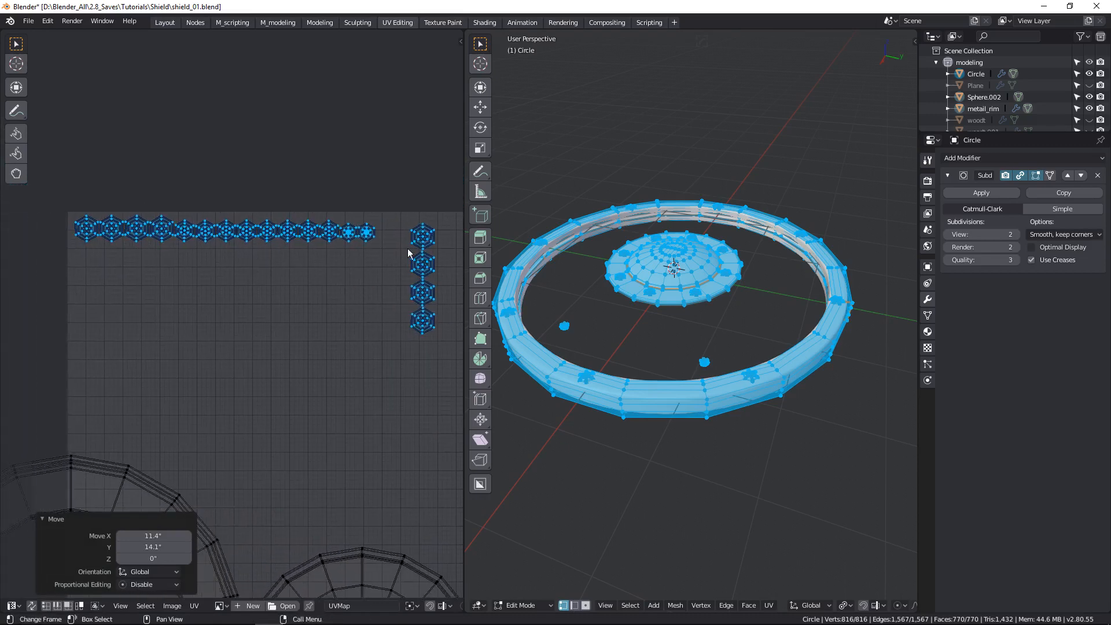
pyautogui.moveTo(370, 247); pyautogui.dragTo(202, 291, button='middle')
pyautogui.scroll(2, 227, 282)
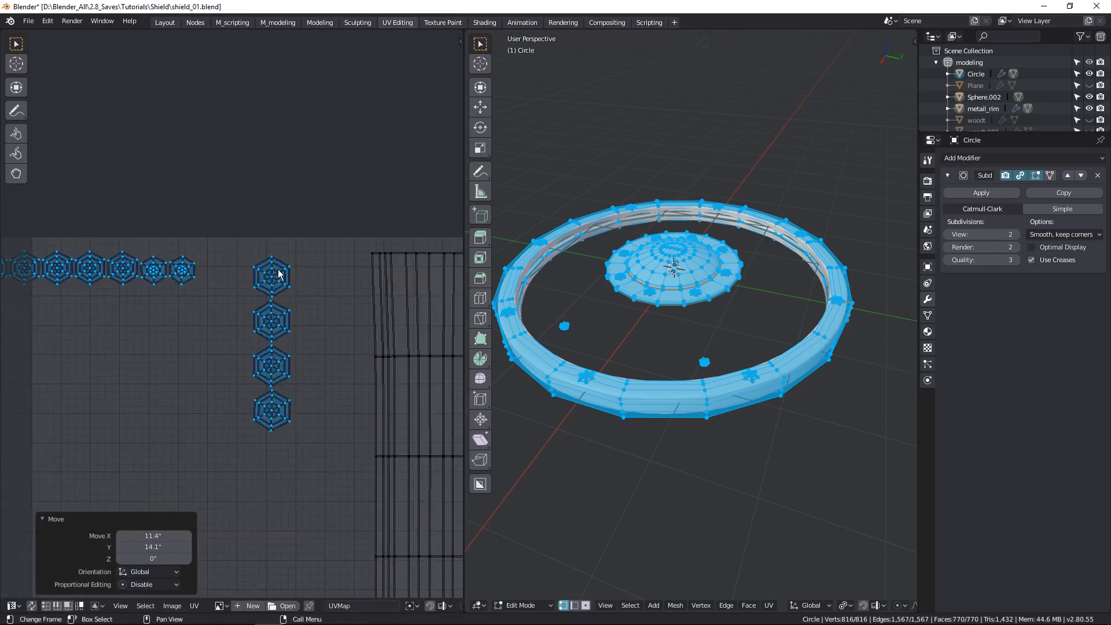
pyautogui.click(278, 274)
pyautogui.press('g')
pyautogui.click(223, 260)
pyautogui.click(271, 293)
pyautogui.press('g')
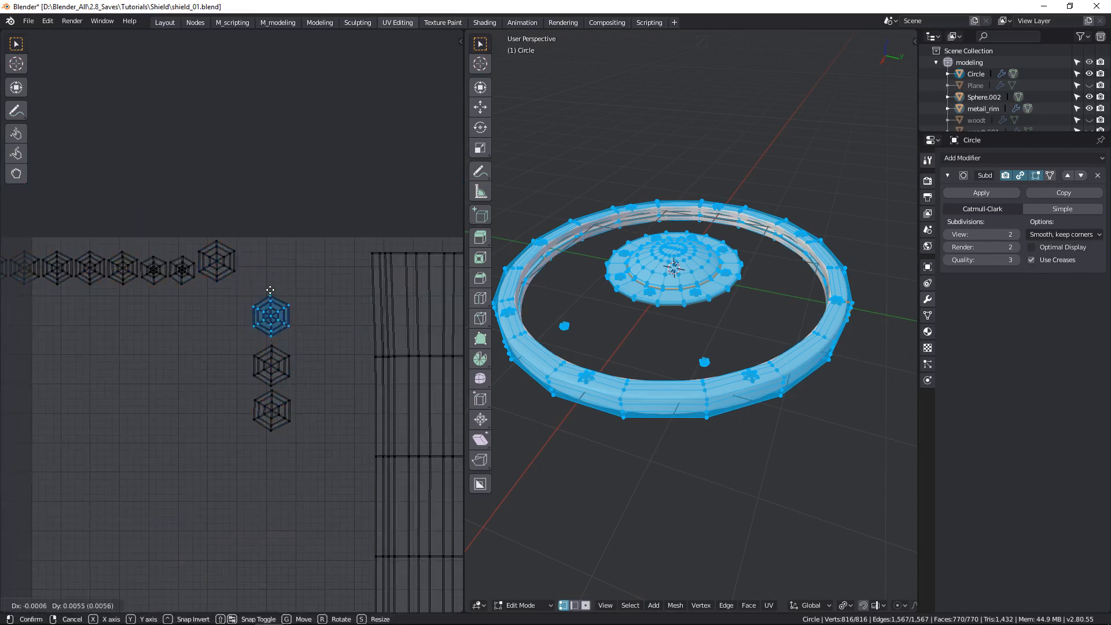
pyautogui.click(271, 266)
# Move the column's two remaining rivet islands to the end of the rivet row, beside the rim strips.
pyautogui.click(283, 367)
pyautogui.press('g')
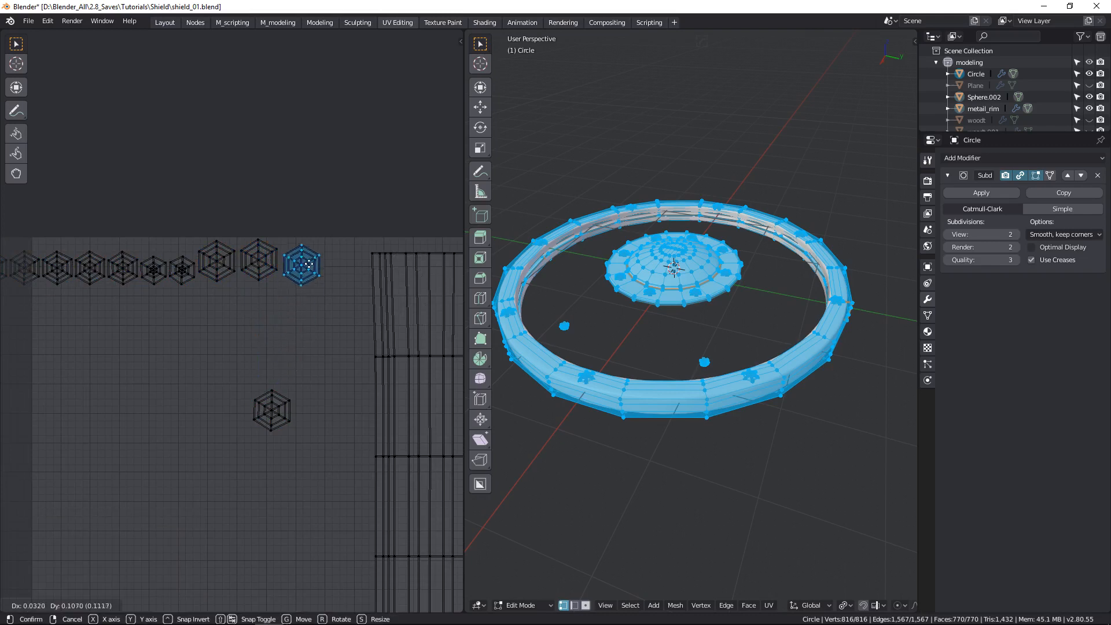
pyautogui.click(312, 263)
pyautogui.click(284, 415)
pyautogui.press('g')
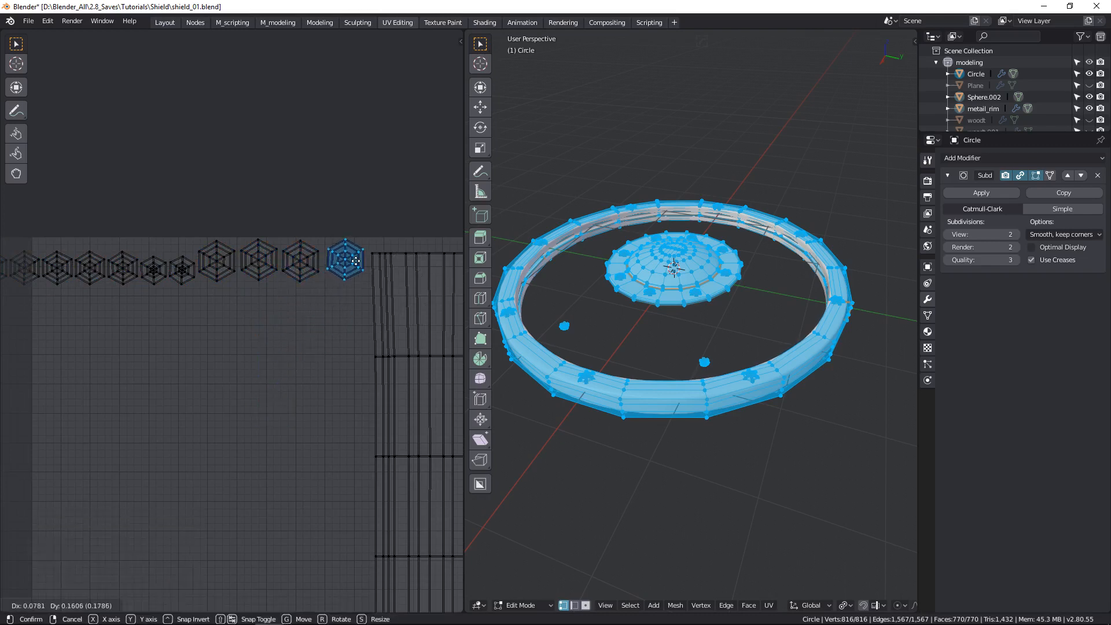
pyautogui.click(354, 260)
pyautogui.moveTo(182, 327); pyautogui.dragTo(286, 303, button='middle')
pyautogui.scroll(-5, 195, 297)
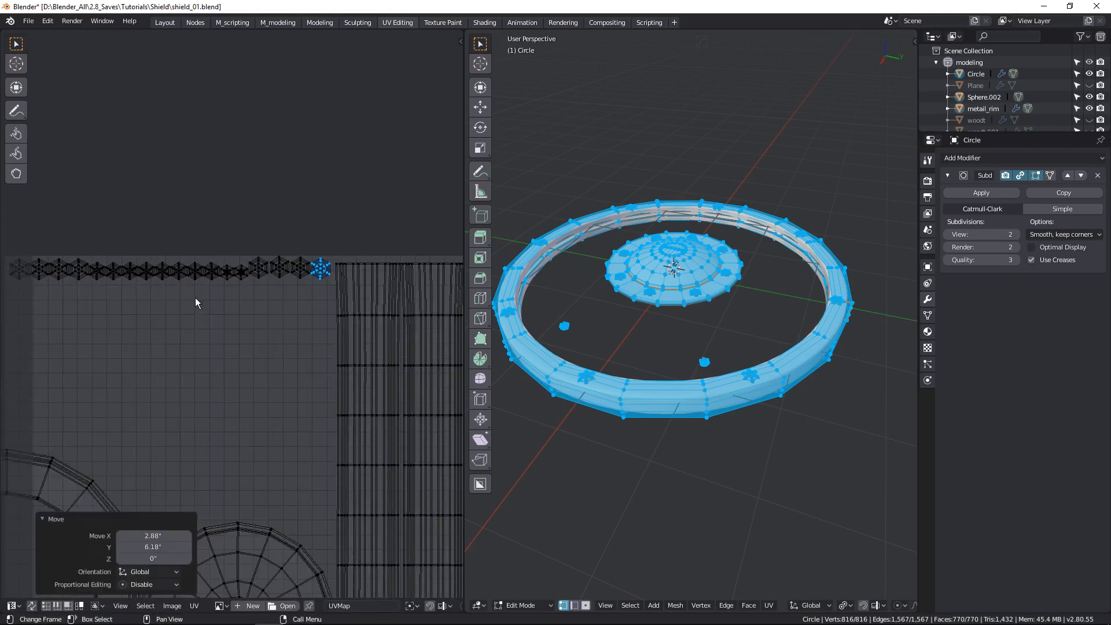
# Move the smaller rivet islands in the row's middle up along Y by about 0.007 to line up with the larger ones.
pyautogui.moveTo(157, 294); pyautogui.dragTo(394, 209)
pyautogui.scroll(2, 371, 283)
pyautogui.scroll(2, 397, 266)
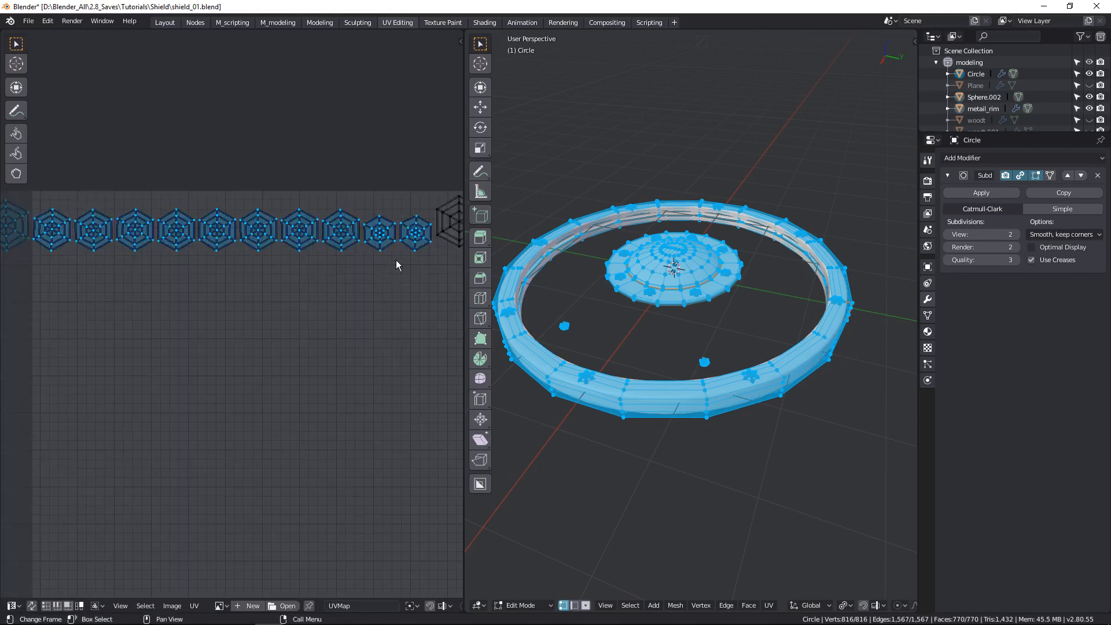
pyautogui.moveTo(397, 266); pyautogui.dragTo(247, 351, button='middle')
pyautogui.press('g')
pyautogui.press('y')
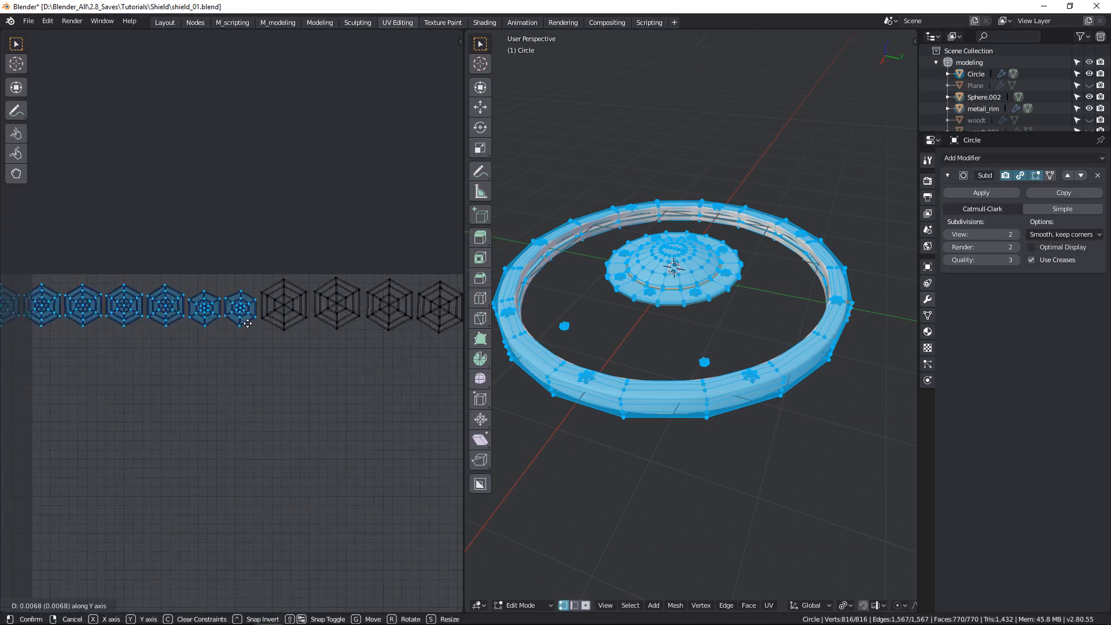
pyautogui.click(248, 321)
# Select the first four rivet islands of the row and move them along Y by about -0.231 to align with their neighbours.
pyautogui.moveTo(154, 352); pyautogui.dragTo(273, 348, button='middle')
pyautogui.moveTo(151, 324); pyautogui.dragTo(249, 328, button='middle')
pyautogui.click(196, 344)
pyautogui.moveTo(88, 375); pyautogui.dragTo(343, 239)
pyautogui.press('g')
pyautogui.press('y')
pyautogui.click(307, 365)
pyautogui.scroll(-5, 307, 365)
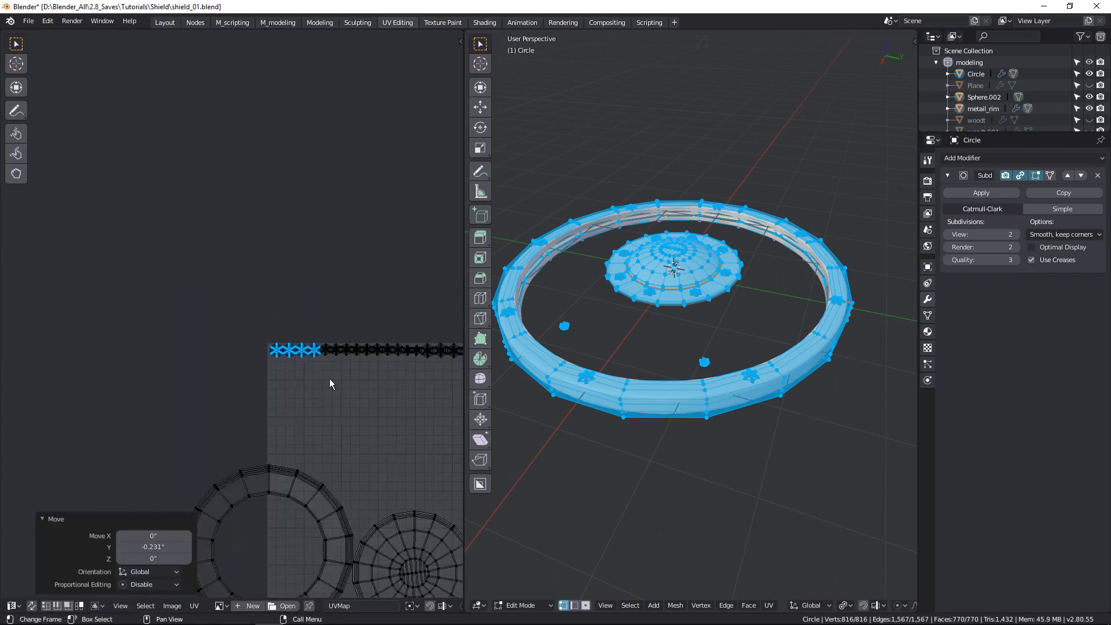
# Select the ring-shaped island and move it into the UV tile's upper-left area, just below the rivet row.
pyautogui.moveTo(329, 378); pyautogui.dragTo(206, 224, button='middle')
pyautogui.press('l')
pyautogui.press('g')
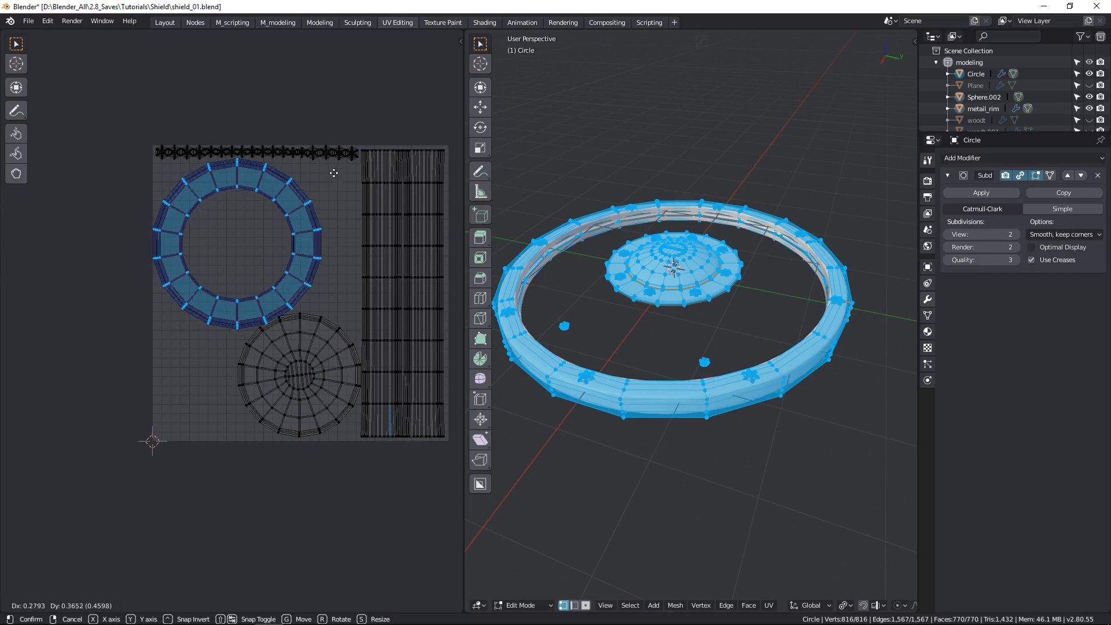
pyautogui.click(332, 172)
# Nudge the ring island along Y by about 0.153 so it sits closer to the rivet row.
pyautogui.scroll(5, 106, 256)
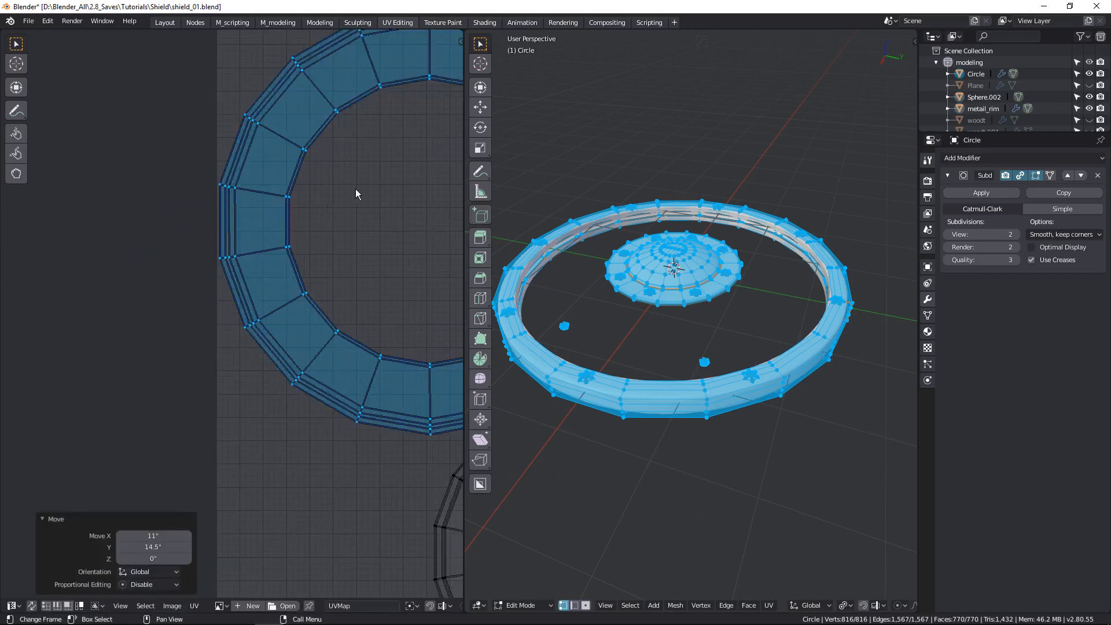
pyautogui.moveTo(355, 188); pyautogui.dragTo(252, 248, button='middle')
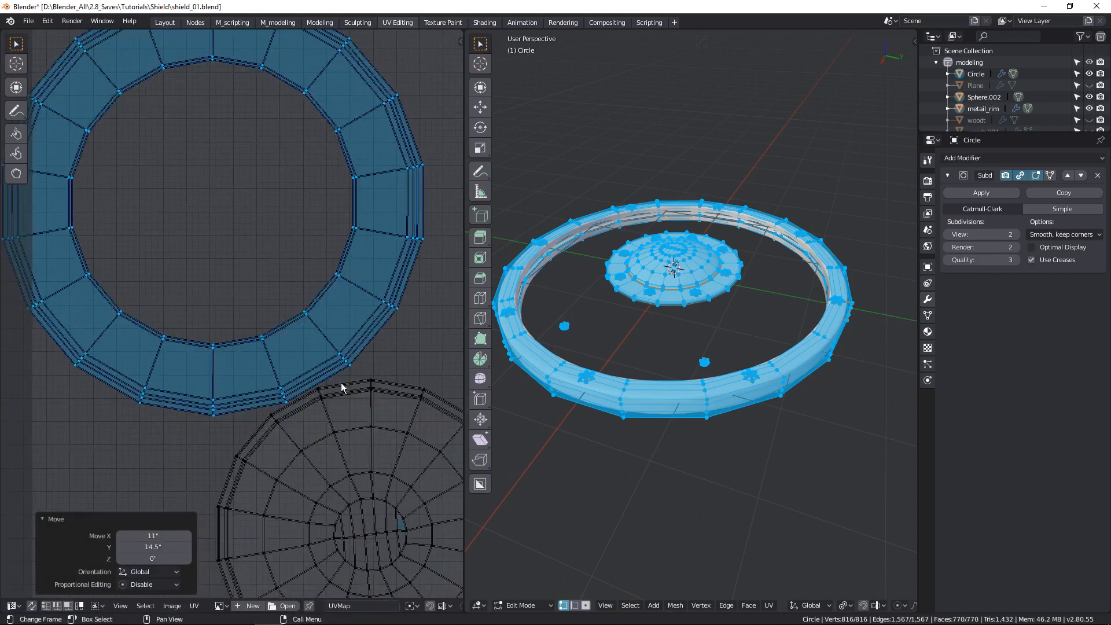
pyautogui.moveTo(216, 35); pyautogui.dragTo(253, 179, button='middle')
pyautogui.scroll(3, 251, 174)
pyautogui.press('g')
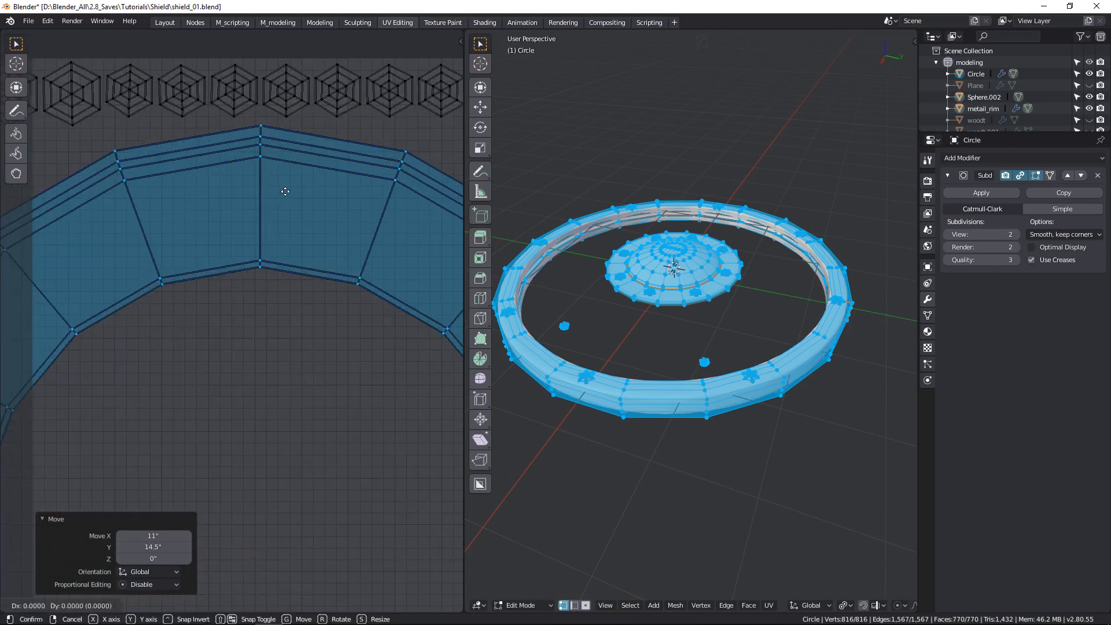
pyautogui.press('y')
pyautogui.click(287, 166)
pyautogui.scroll(-5, 313, 185)
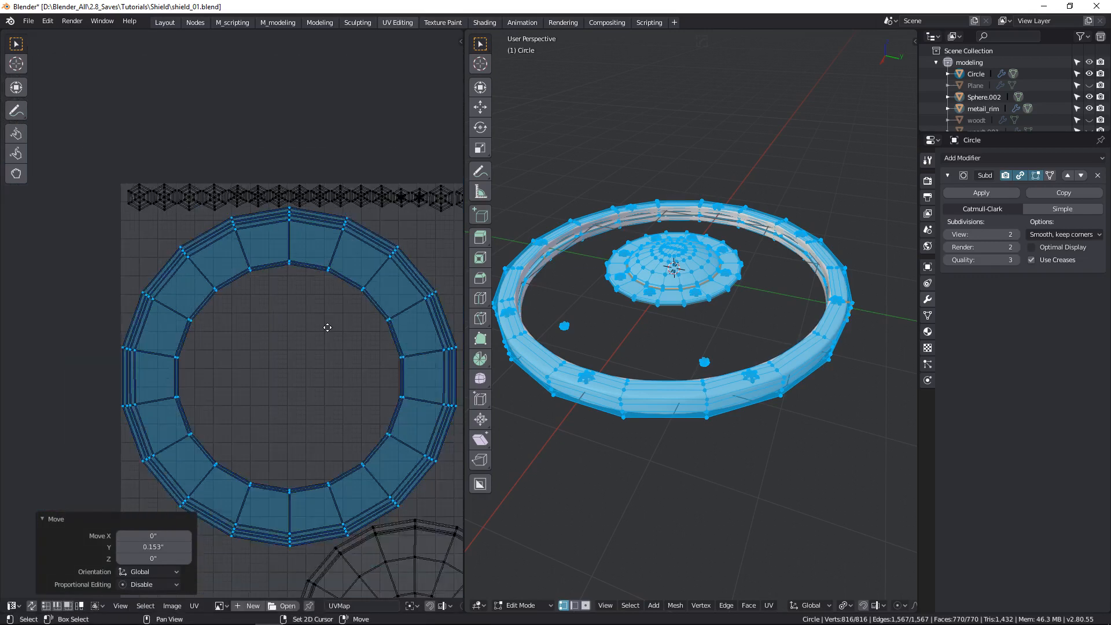
# Check the spacing between the ring, the boss and the rim strips in the packed metal layout.
pyautogui.moveTo(452, 544); pyautogui.dragTo(335, 398, button='middle')
pyautogui.scroll(-3, 328, 370)
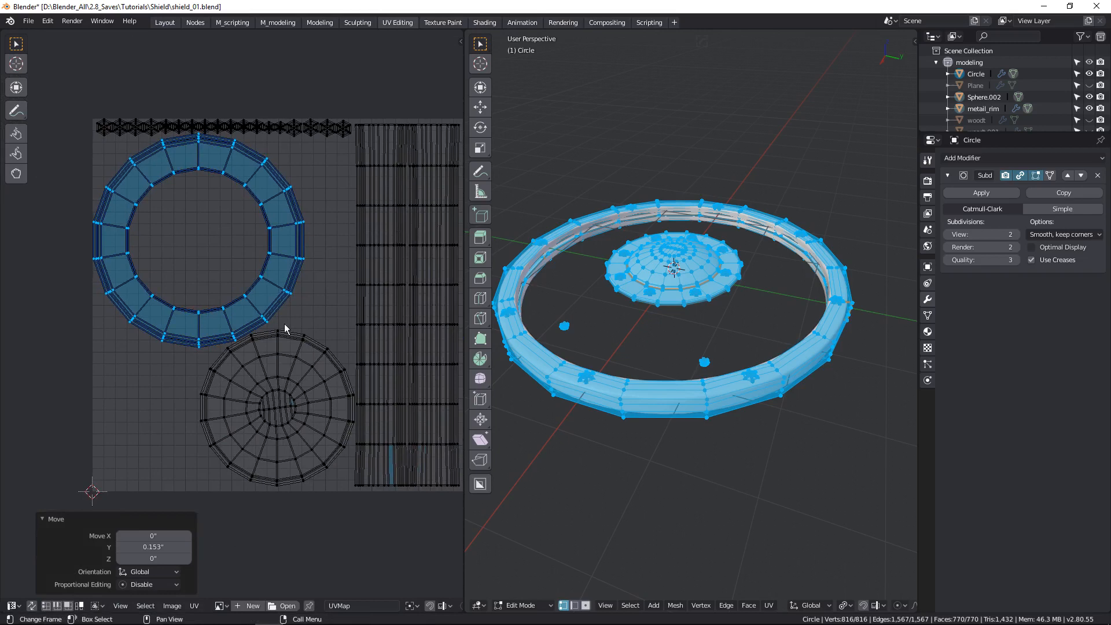
pyautogui.scroll(-1, 338, 283)
pyautogui.moveTo(342, 280); pyautogui.dragTo(261, 280, button='middle')
pyautogui.scroll(4, 317, 275)
pyautogui.click(295, 235)
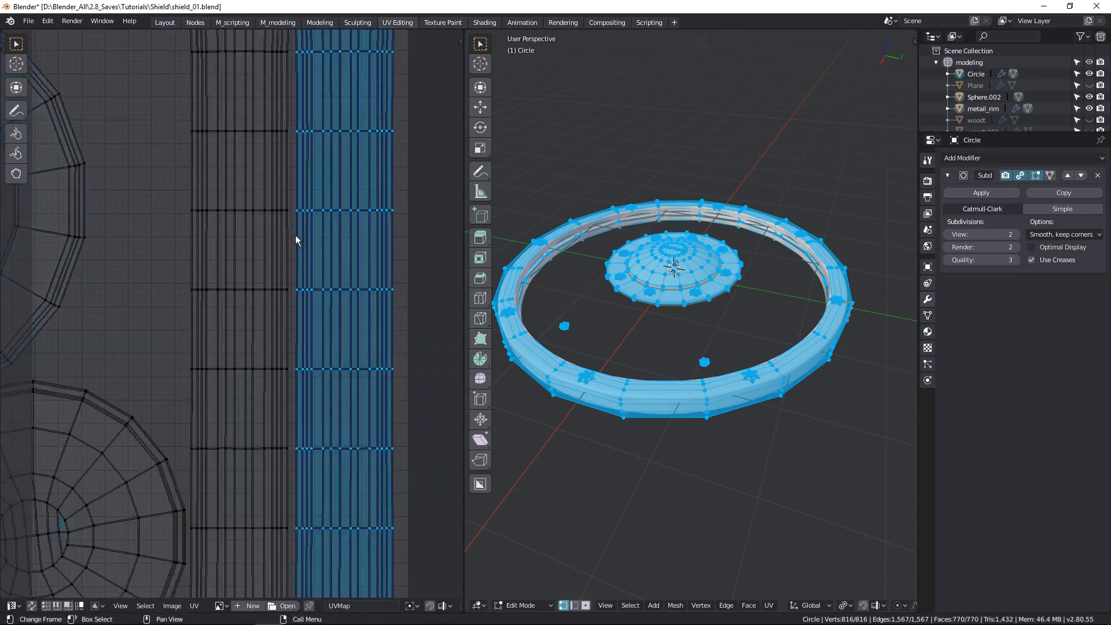
pyautogui.scroll(-3, 295, 235)
# Return to Object Mode and give the metail_rim object a new material named metal.
pyautogui.press('Tab')
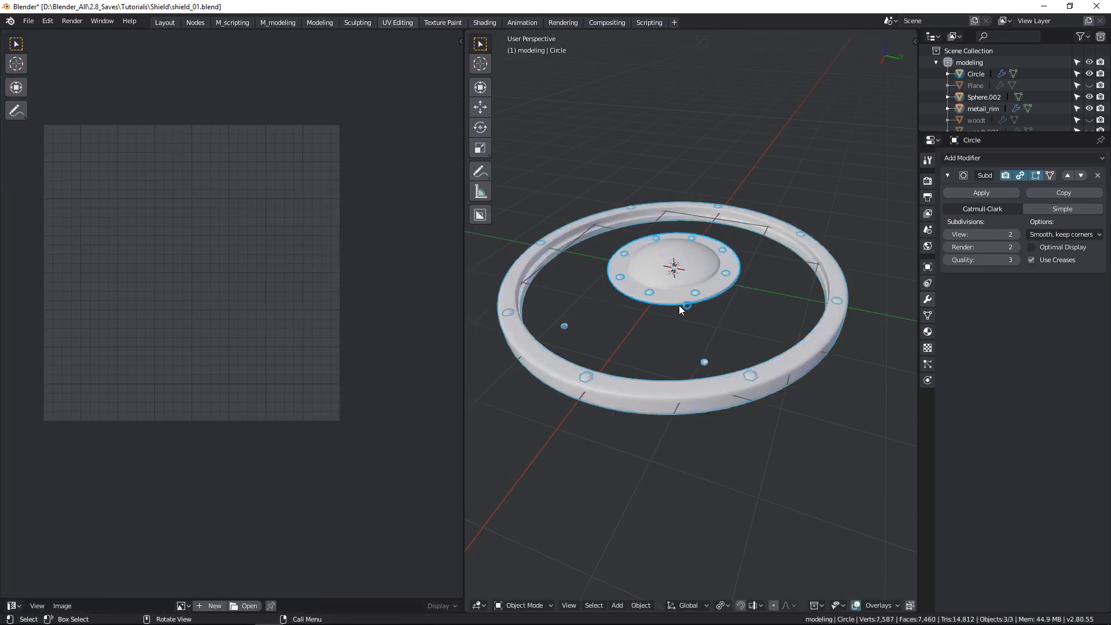
pyautogui.scroll(-3, 679, 307)
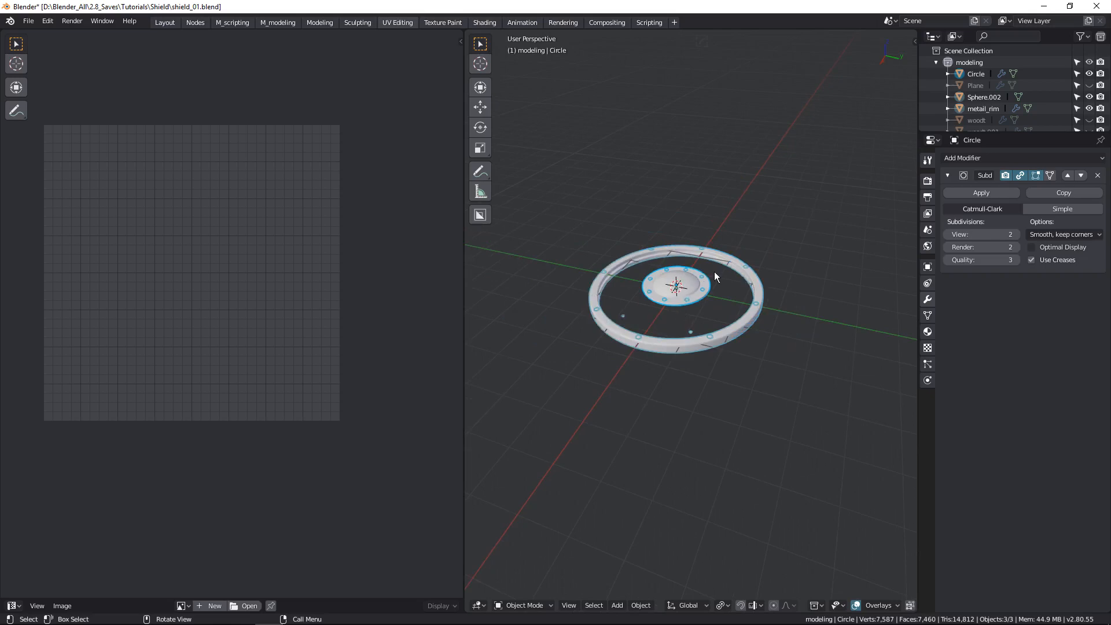
pyautogui.moveTo(714, 277); pyautogui.dragTo(775, 287, button='middle')
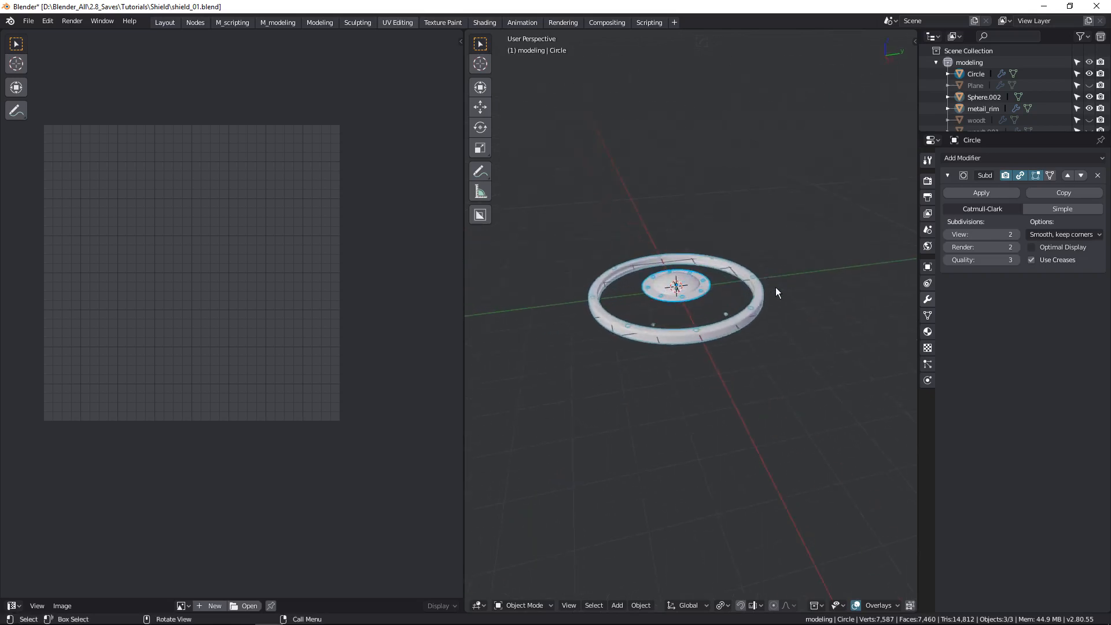
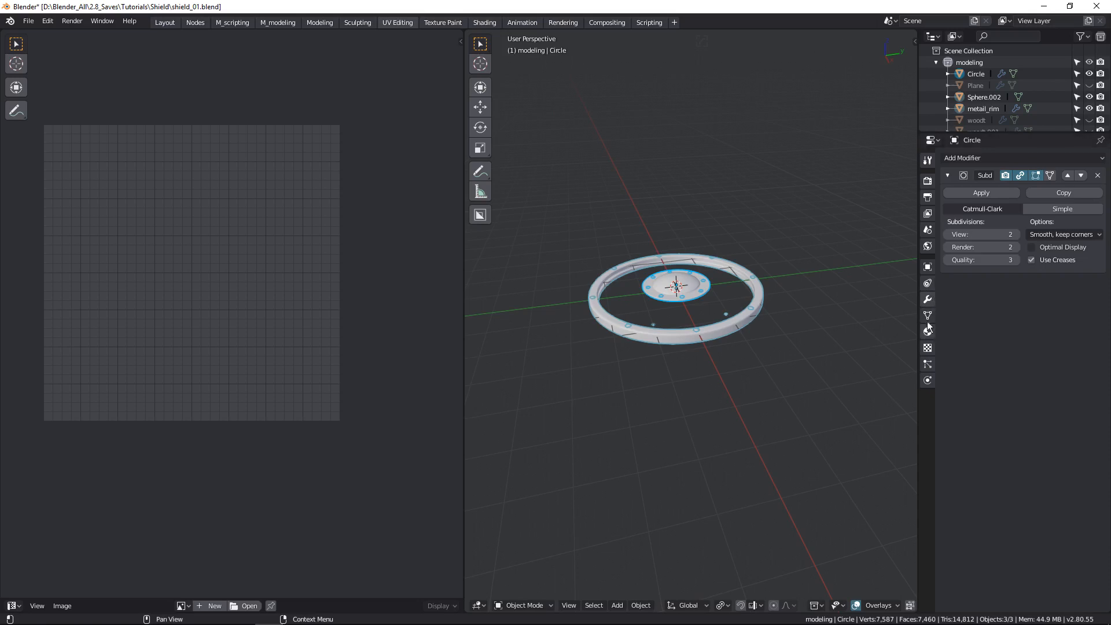
pyautogui.click(928, 331)
pyautogui.click(731, 328)
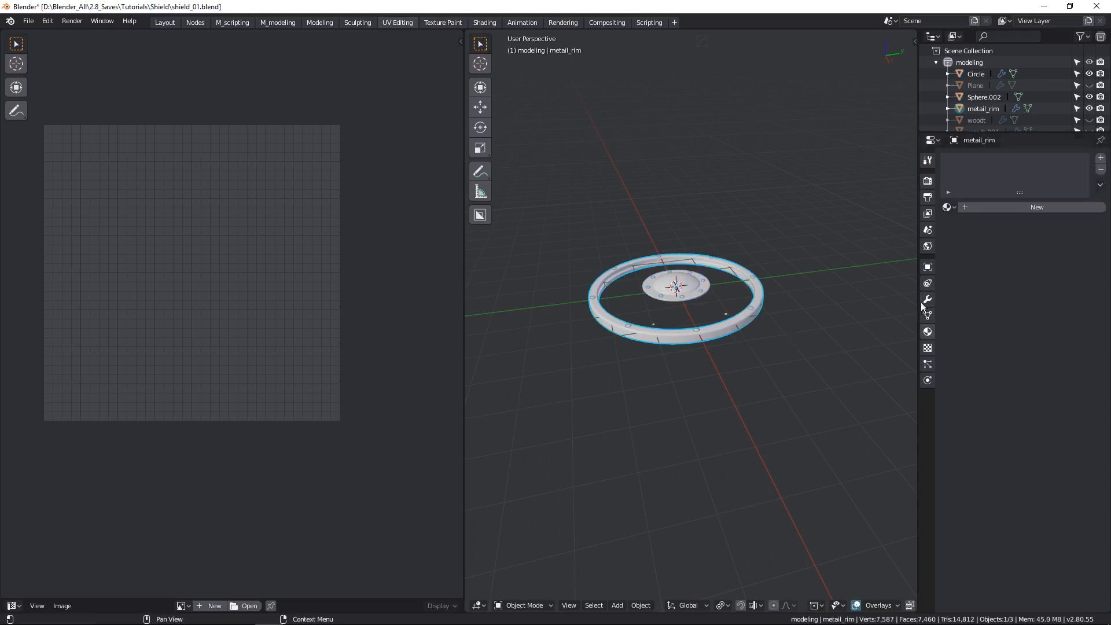
pyautogui.click(1002, 209)
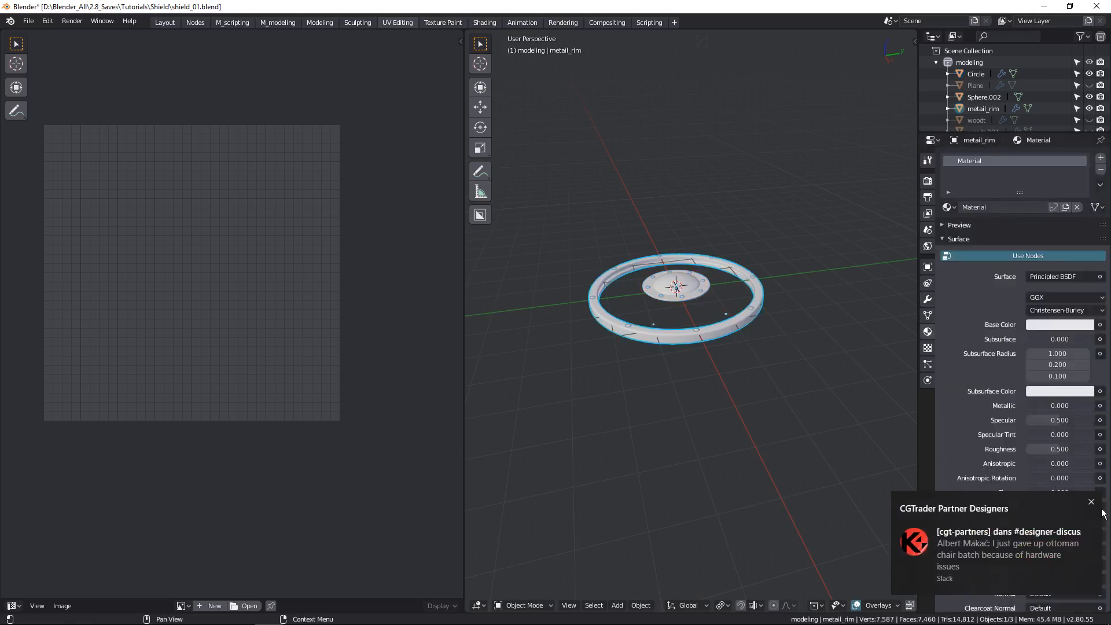
pyautogui.click(1092, 503)
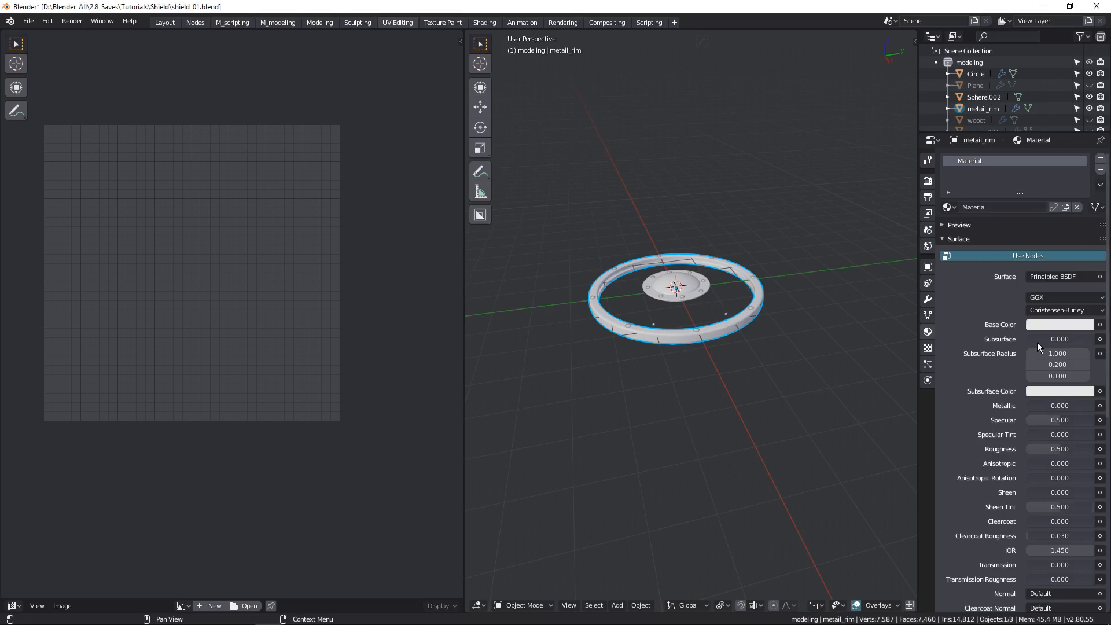
pyautogui.doubleClick(973, 164)
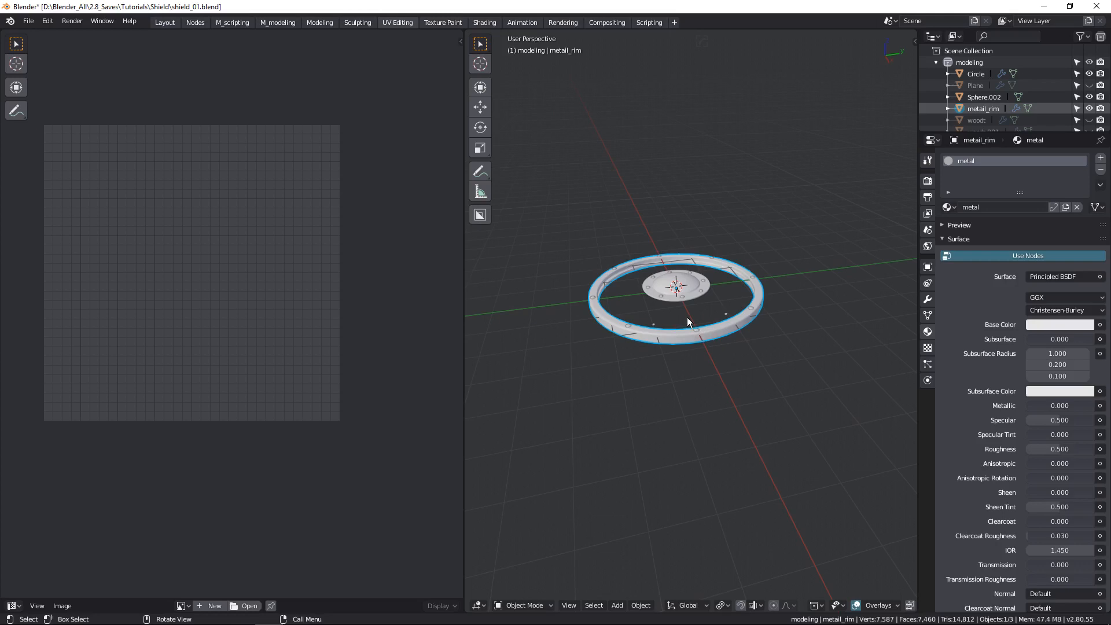
# Link the rim's metal material to the central boss and the rivets, and check both objects for it.
pyautogui.press('a')
pyautogui.scroll(2, 706, 336)
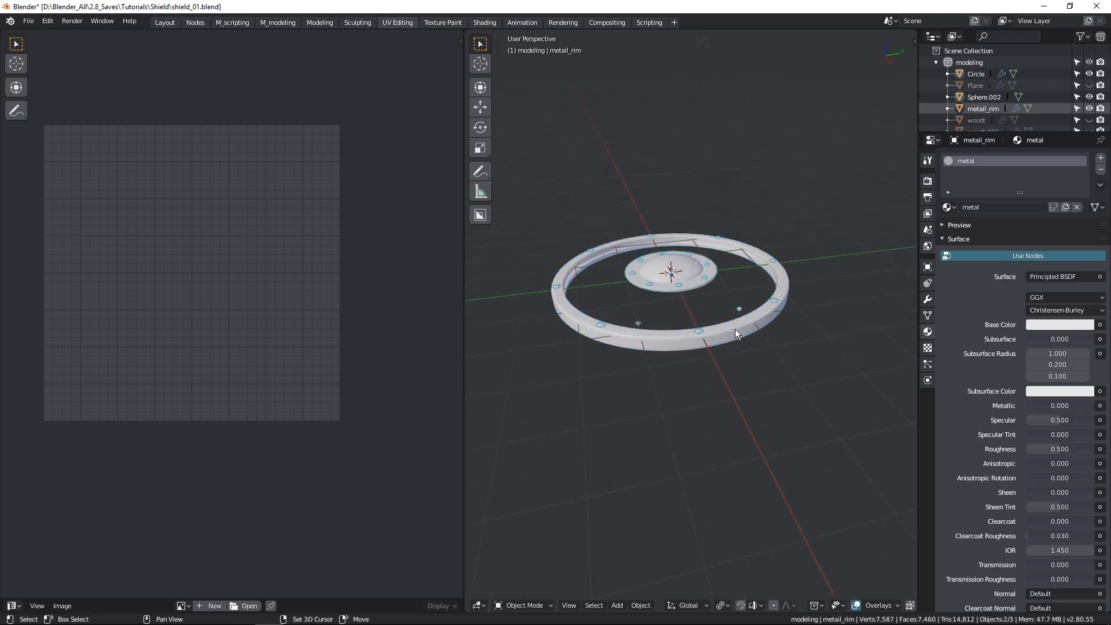
pyautogui.hotkey('ctrl', 'l')
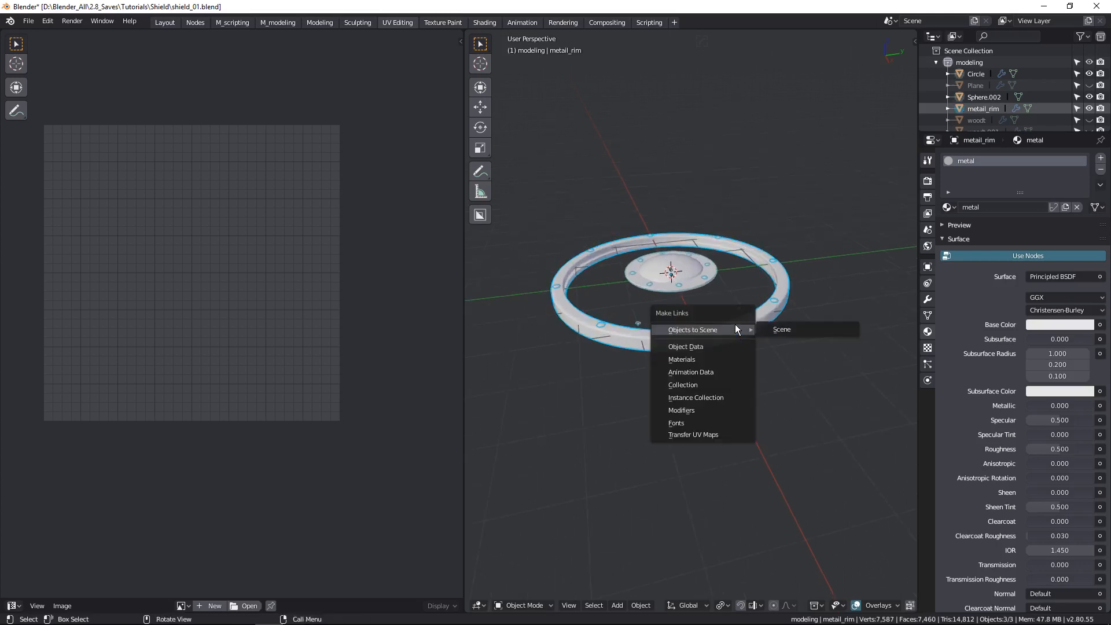
pyautogui.click(705, 359)
pyautogui.click(689, 297)
pyautogui.click(685, 280)
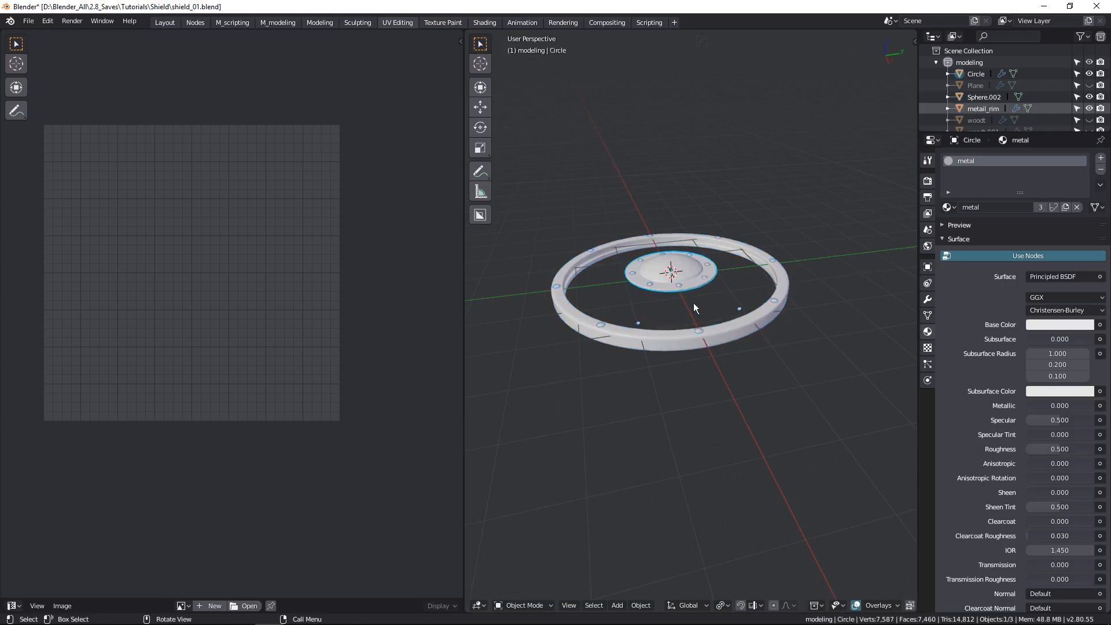
pyautogui.click(739, 310)
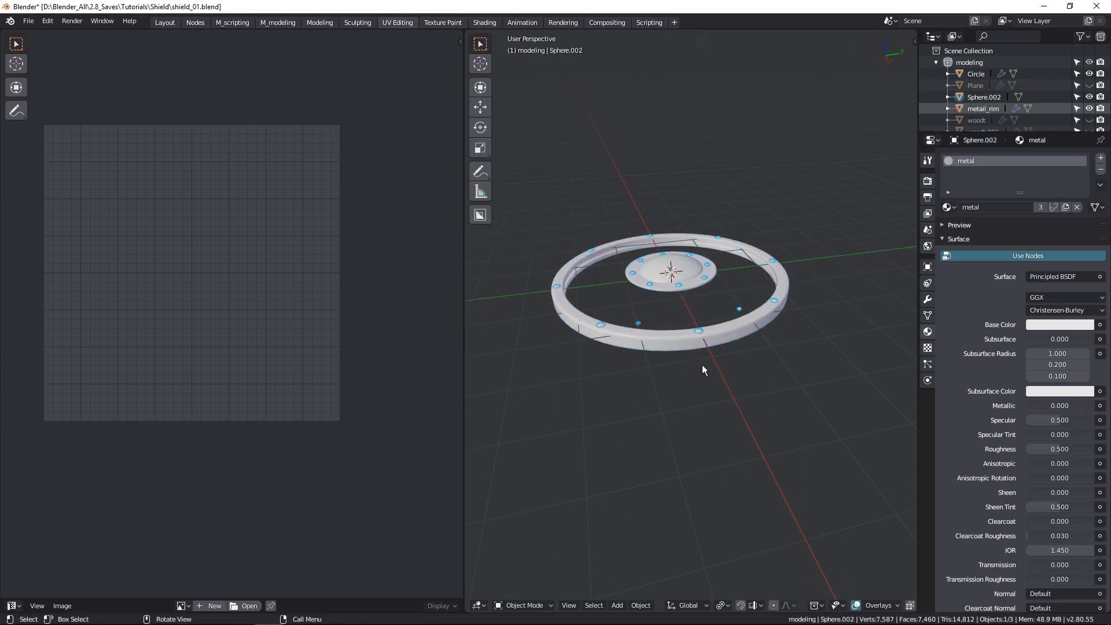
# Reveal all hidden objects and select the shield's wooden boards together with the handle on the back.
pyautogui.hotkey('alt', 'h')
pyautogui.click(677, 320)
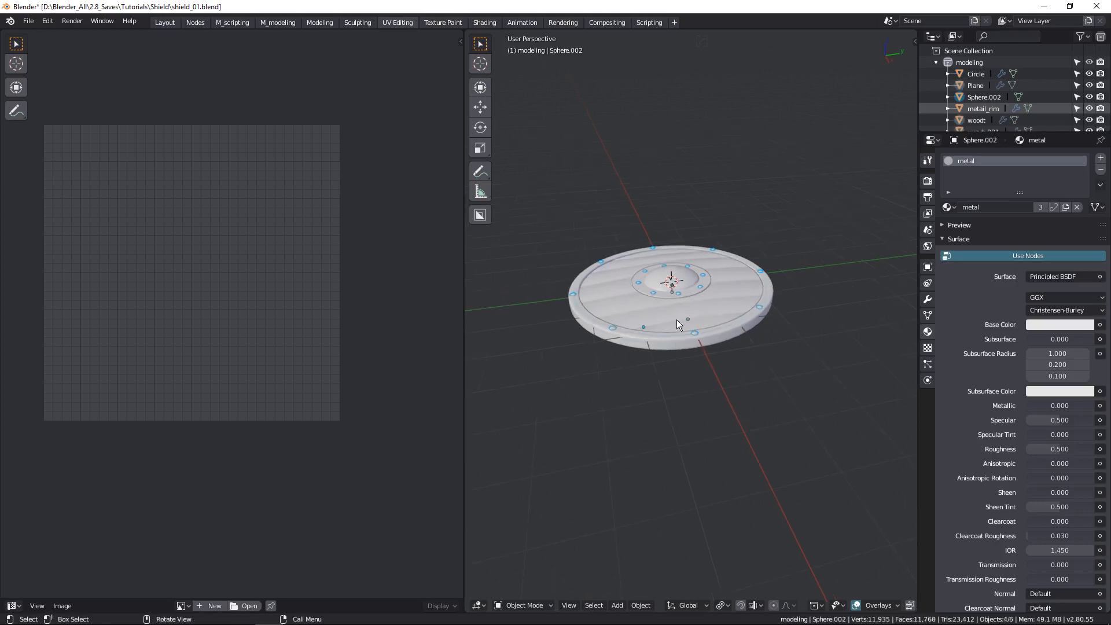
pyautogui.moveTo(665, 363); pyautogui.dragTo(679, 273, button='middle')
pyautogui.keyDown('shift'); pyautogui.click(677, 270); pyautogui.keyUp('shift')
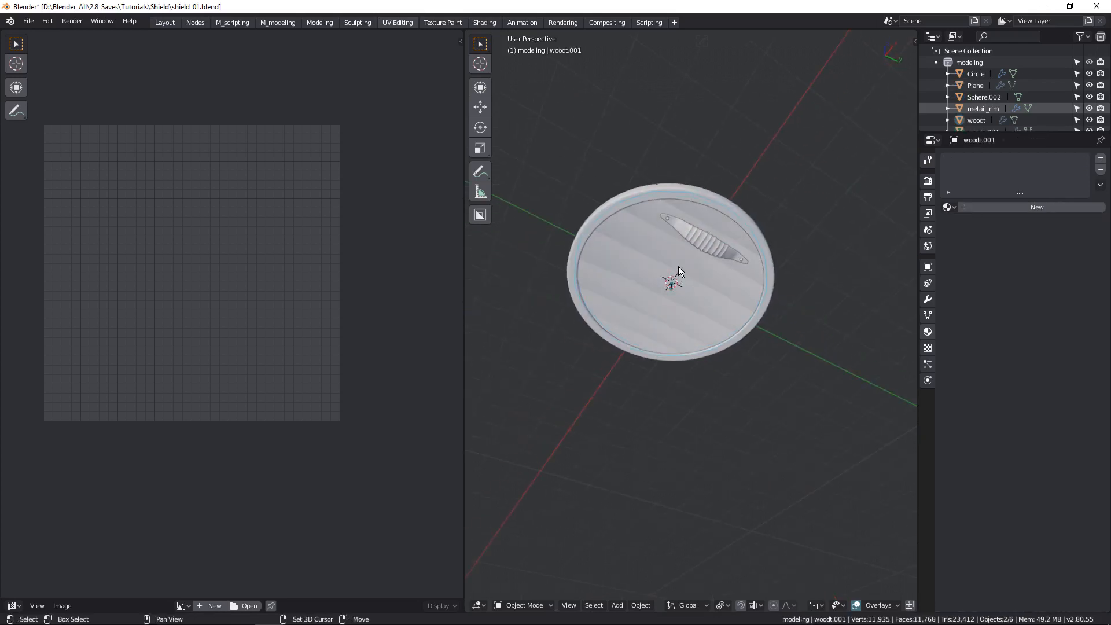
pyautogui.scroll(1, 694, 243)
pyautogui.keyDown('shift'); pyautogui.click(708, 231); pyautogui.keyUp('shift')
pyautogui.moveTo(709, 231); pyautogui.dragTo(706, 383, button='middle')
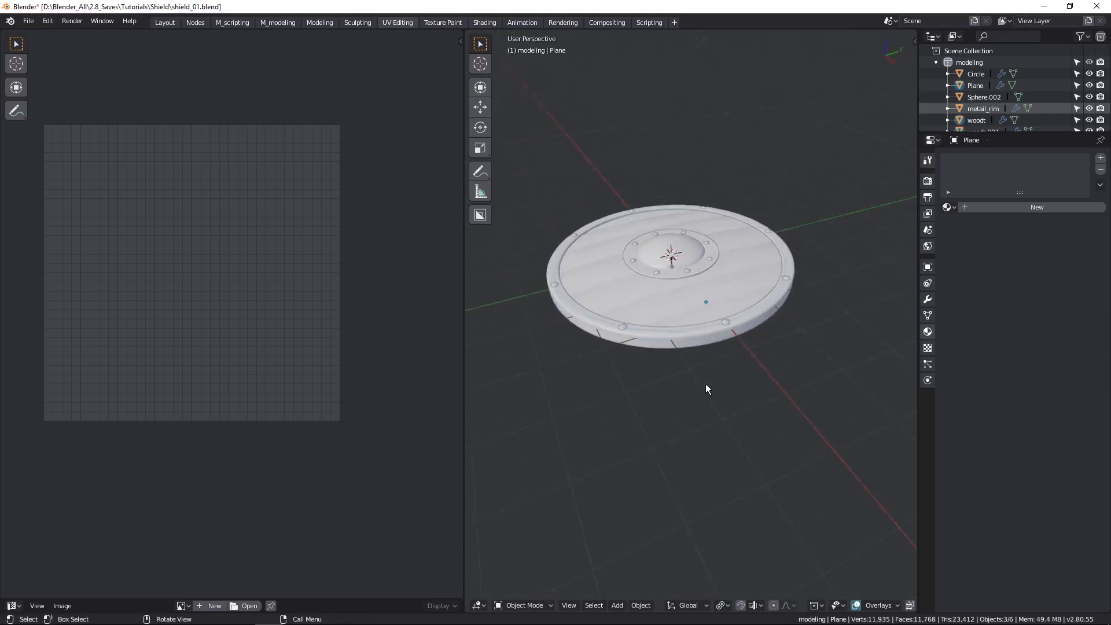
# Create a new material named wood on the Plane handle object.
pyautogui.click(996, 207)
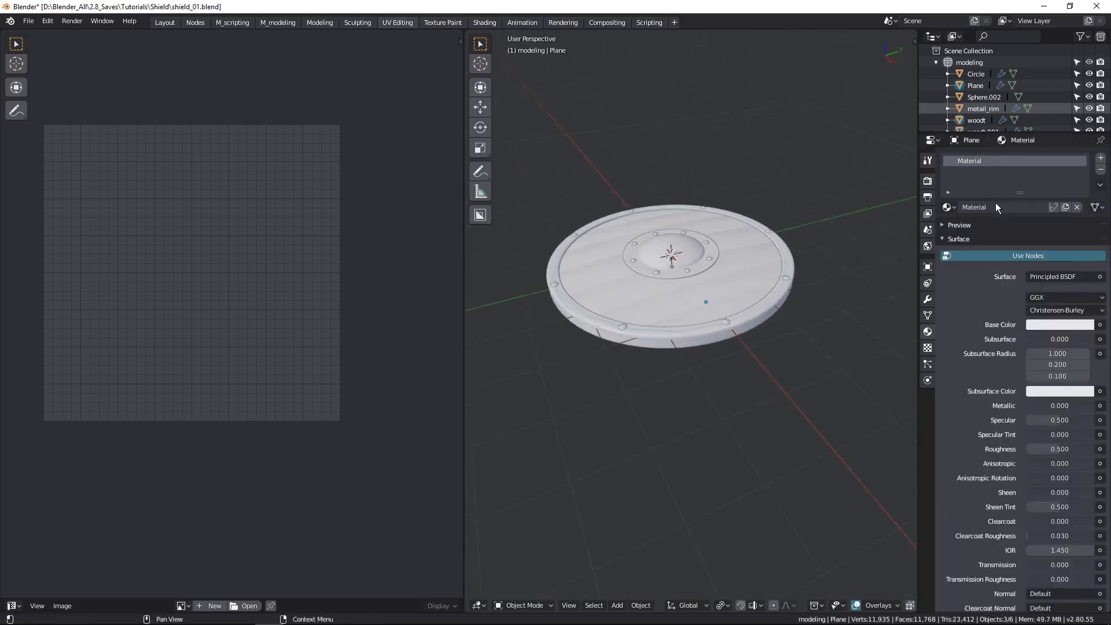
pyautogui.doubleClick(974, 162)
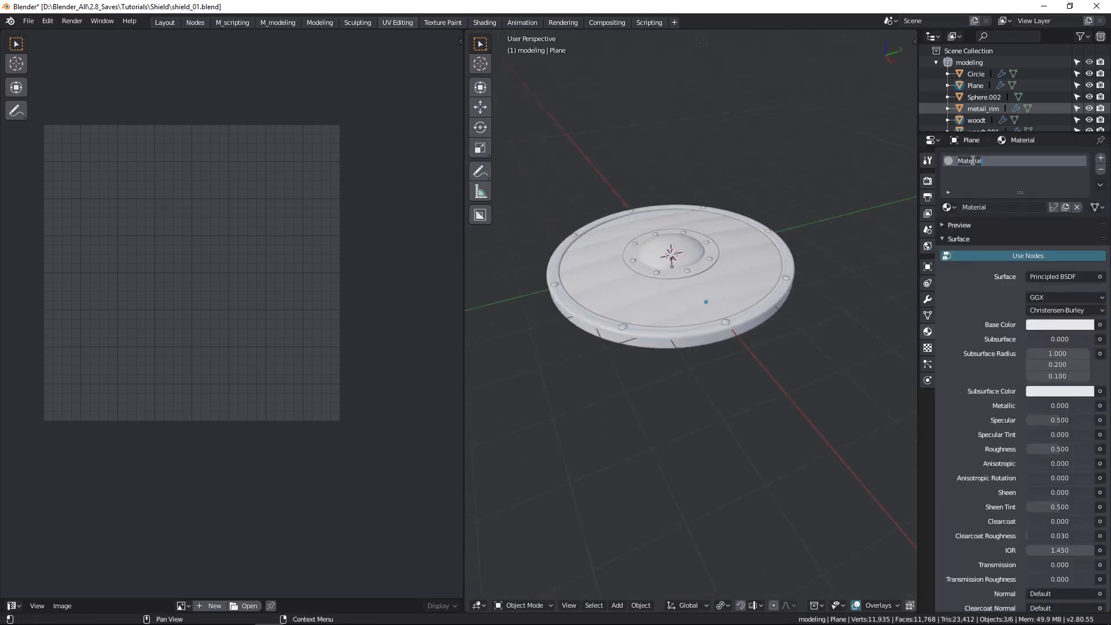
pyautogui.write('wood')
pyautogui.press('Return')
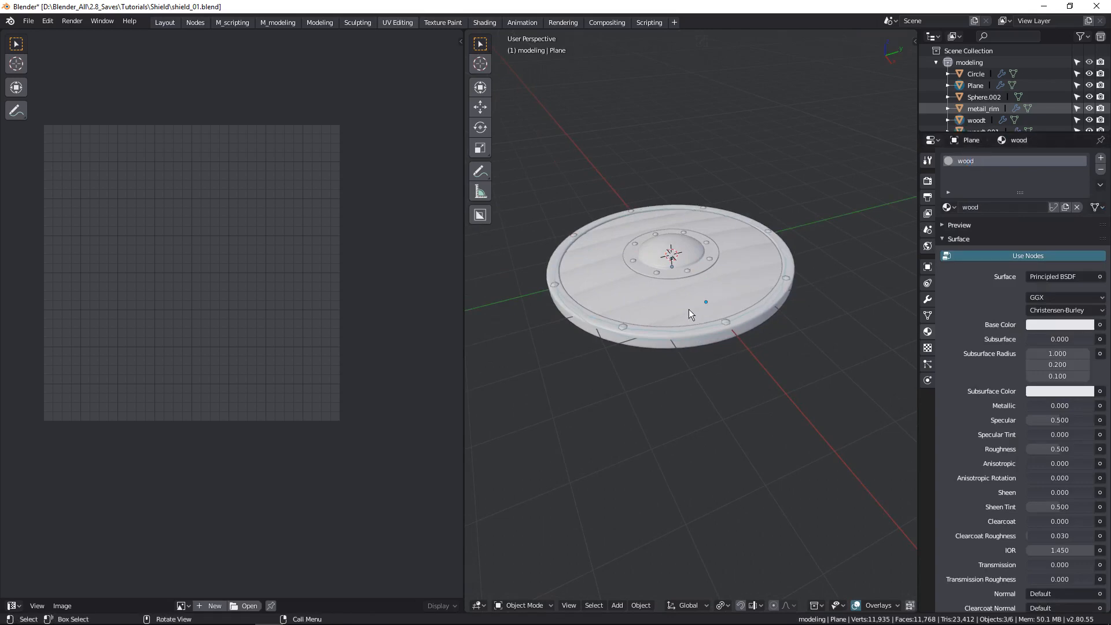
# Link the handle's wood material to the shield's wooden board objects, and check one of them for it.
pyautogui.moveTo(689, 309); pyautogui.dragTo(723, 243, button='middle')
pyautogui.click(710, 245)
pyautogui.keyDown('shift'); pyautogui.click(721, 246); pyautogui.keyUp('shift')
pyautogui.hotkey('ctrl', 'l')
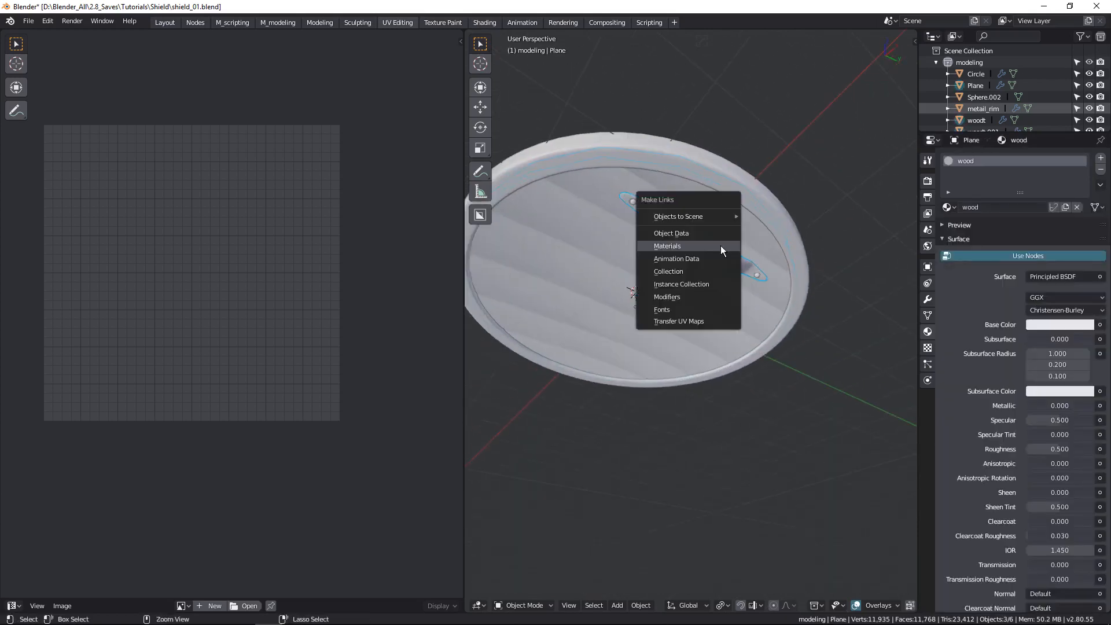
pyautogui.click(721, 246)
pyautogui.click(638, 290)
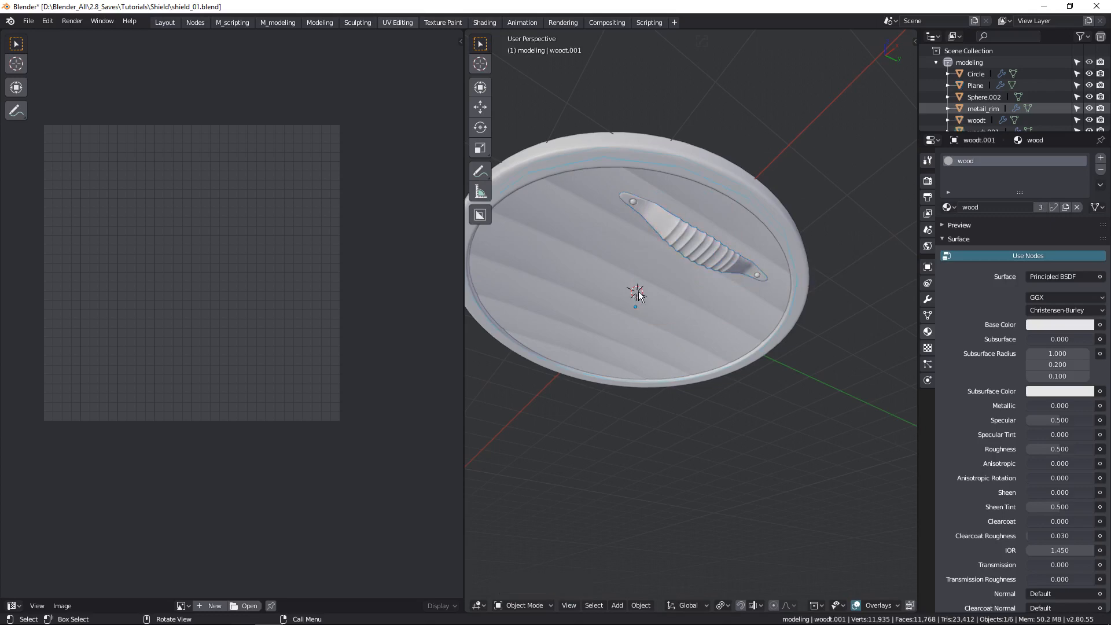
# Try joining all shield parts into one object, inspect the mesh, and undo the join.
pyautogui.moveTo(638, 291); pyautogui.dragTo(643, 343, button='middle')
pyautogui.press('a')
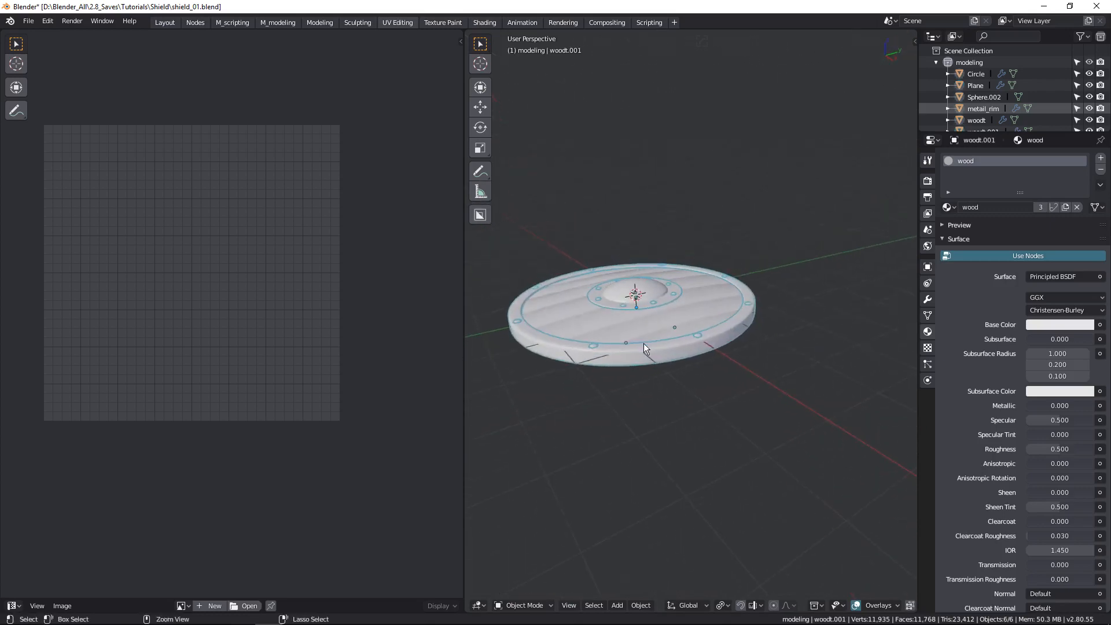
pyautogui.hotkey('ctrl', 'j')
pyautogui.moveTo(655, 343)
pyautogui.mouseDown(button='middle')
pyautogui.moveTo(649, 379)
pyautogui.moveTo(659, 330)
pyautogui.mouseUp(button='middle')
pyautogui.scroll(2, 630, 345)
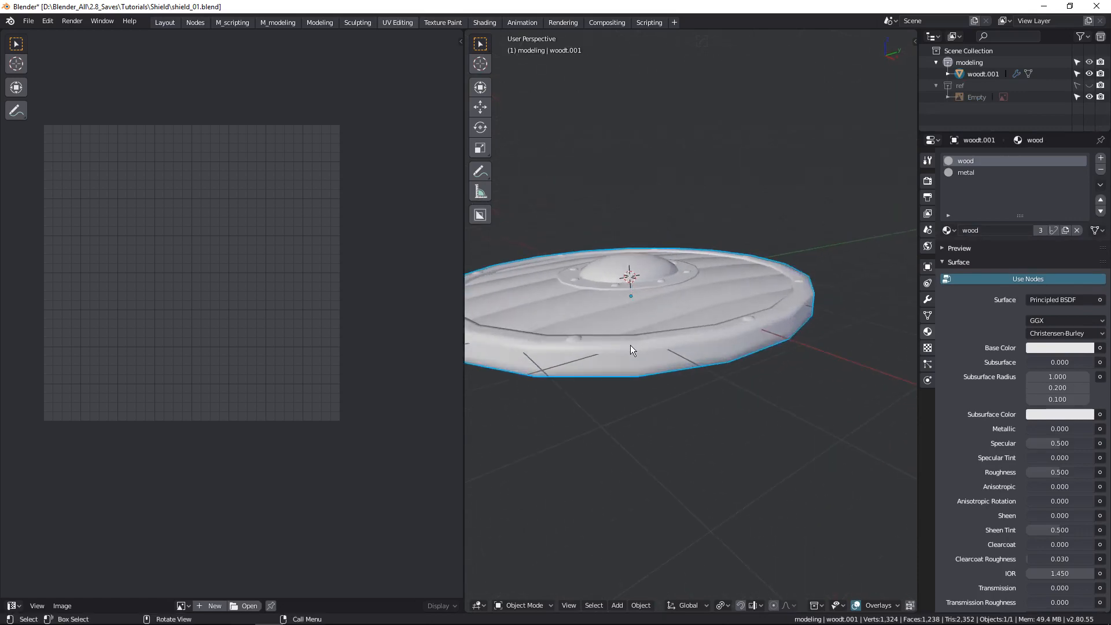
pyautogui.scroll(-2, 631, 345)
pyautogui.hotkey('ctrl', 'z')
pyautogui.moveTo(655, 399); pyautogui.dragTo(705, 405, button='middle')
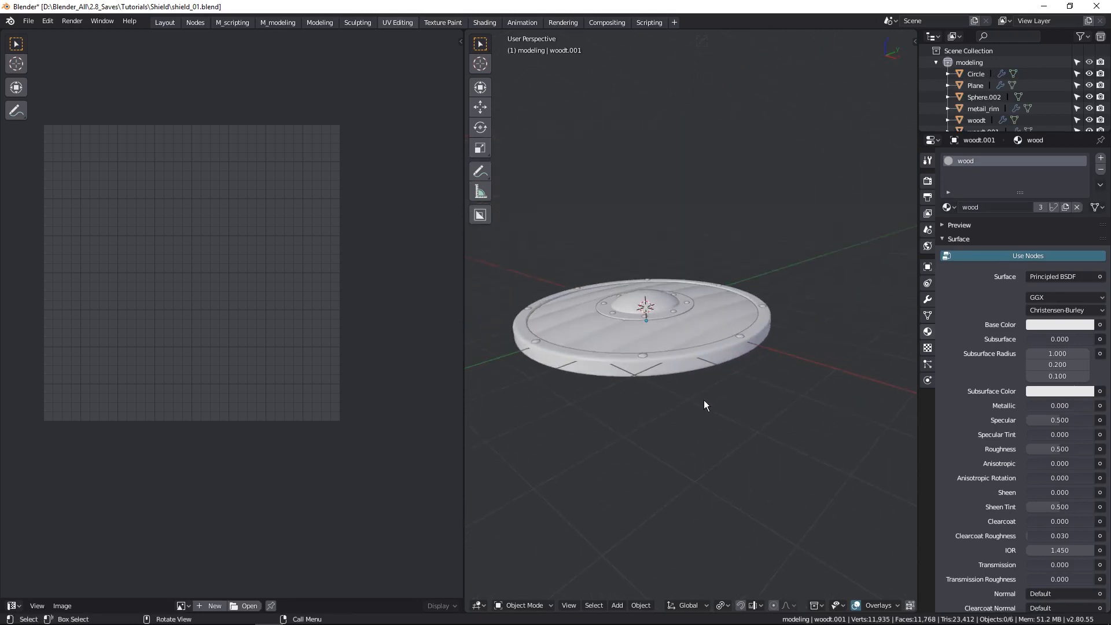
pyautogui.scroll(2, 666, 371)
pyautogui.moveTo(625, 356); pyautogui.dragTo(622, 262, button='middle')
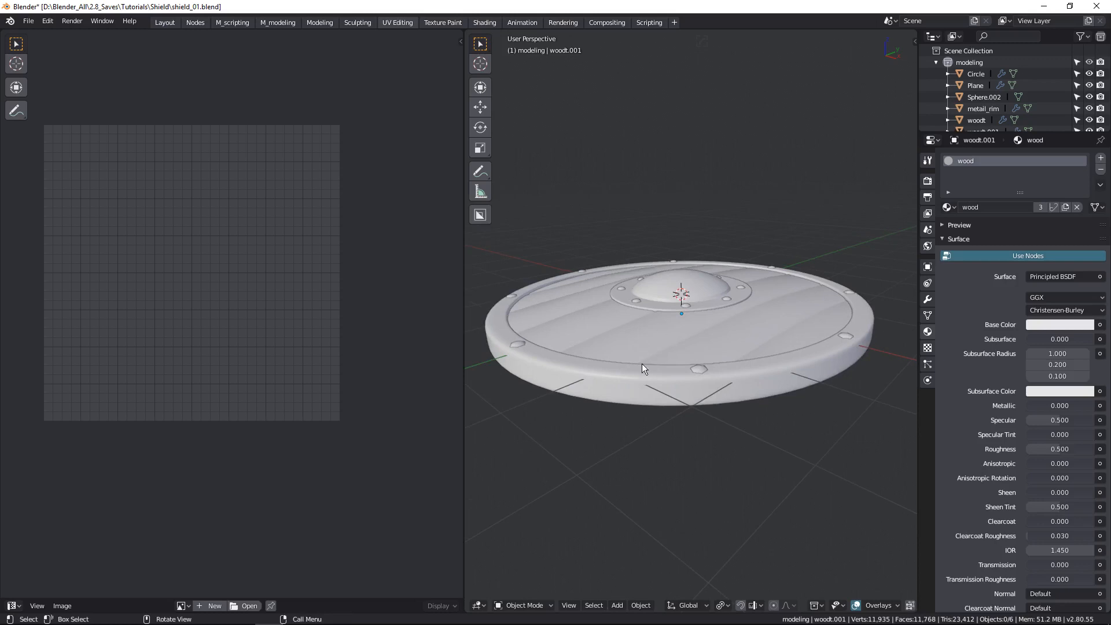
pyautogui.scroll(-1, 652, 356)
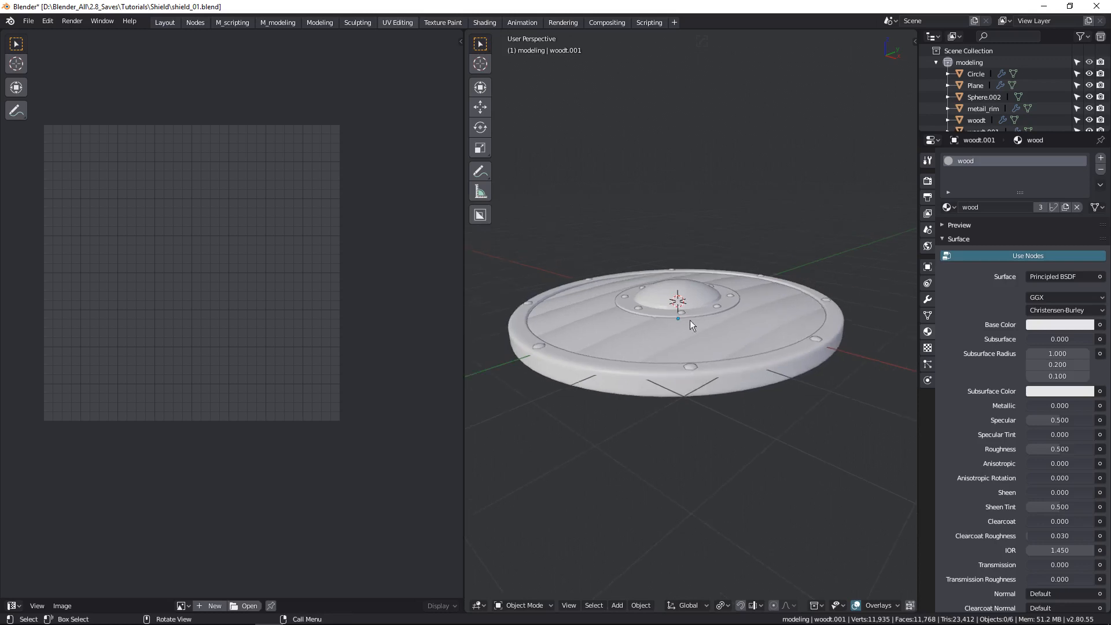
# Select all the shield parts and briefly check their meshes in Edit Mode.
pyautogui.moveTo(668, 354); pyautogui.dragTo(725, 346, button='middle')
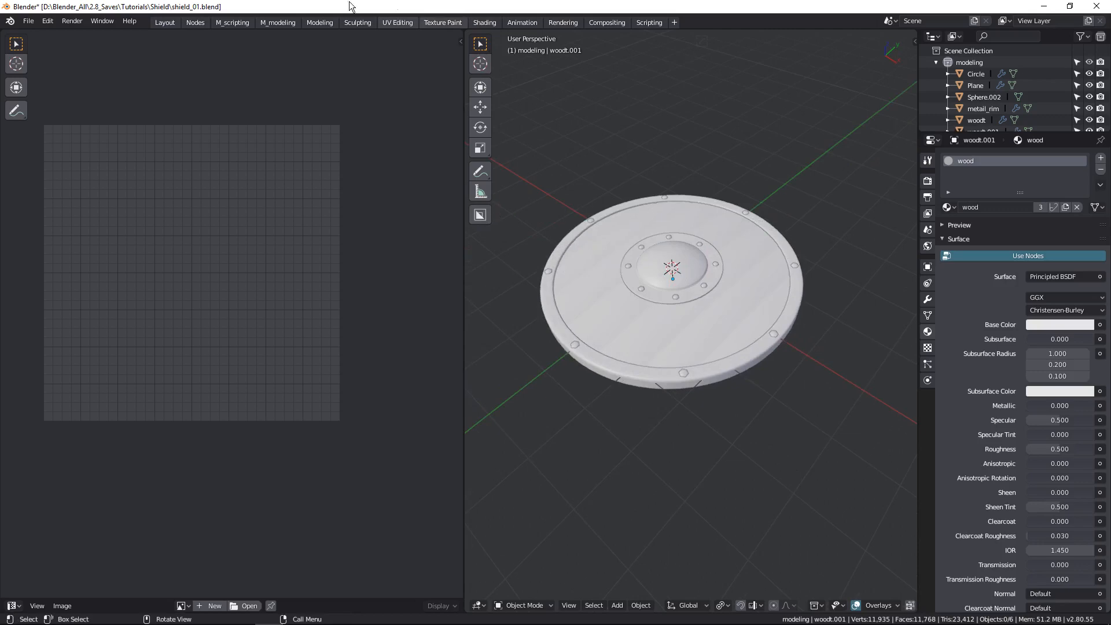
pyautogui.click(660, 333)
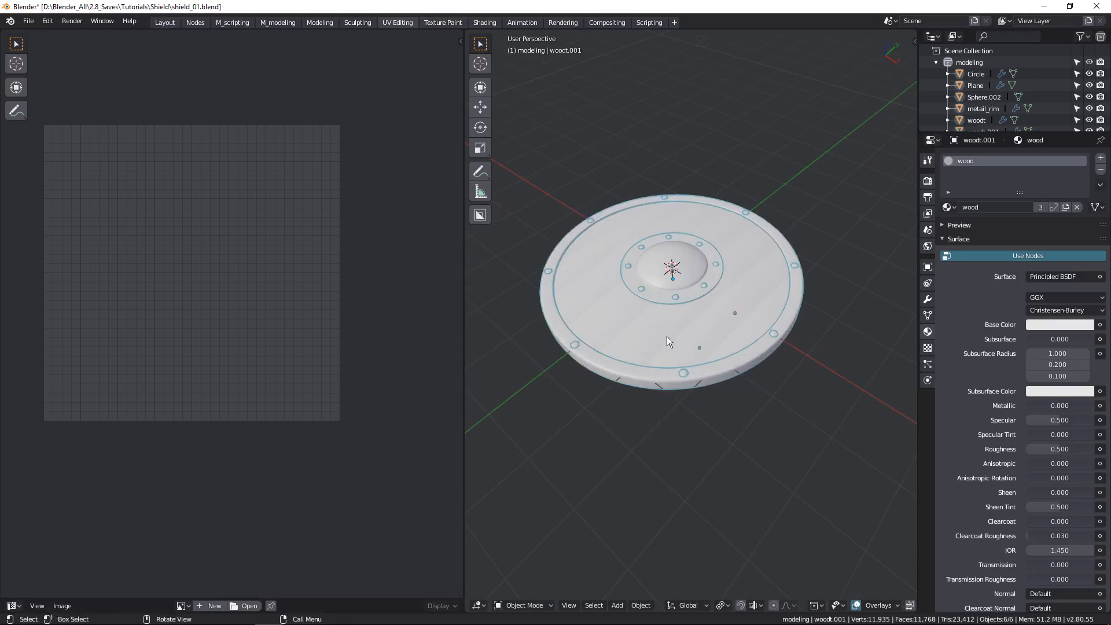
pyautogui.press('Tab')
pyautogui.press('Tab')
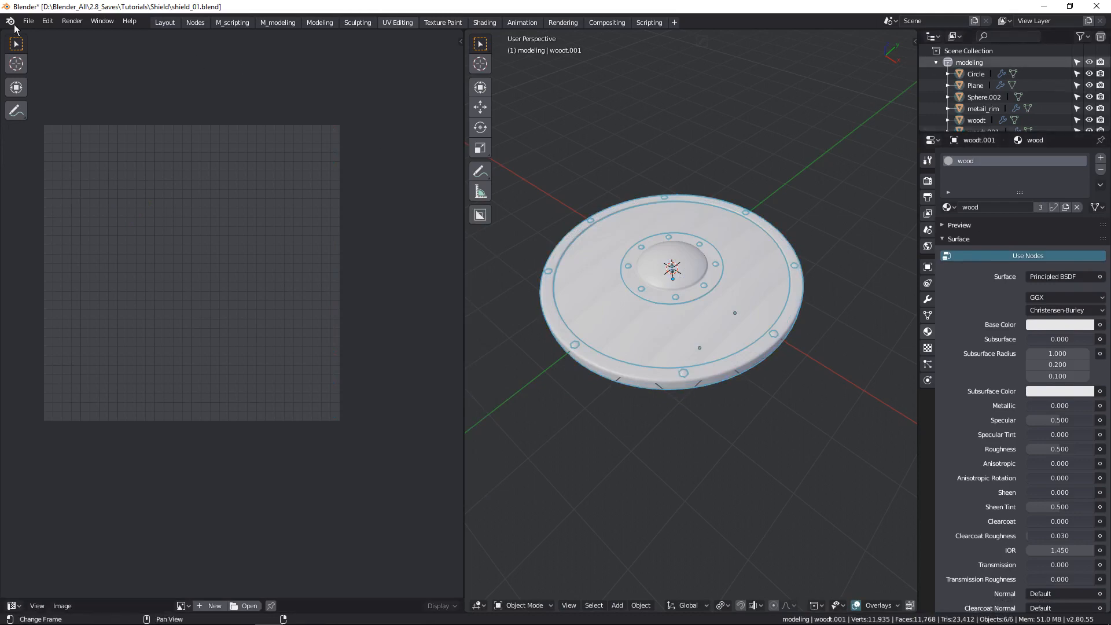
# Switch to the Layout workspace, deselect all shield parts, and inspect the whole shield up close.
pyautogui.click(164, 21)
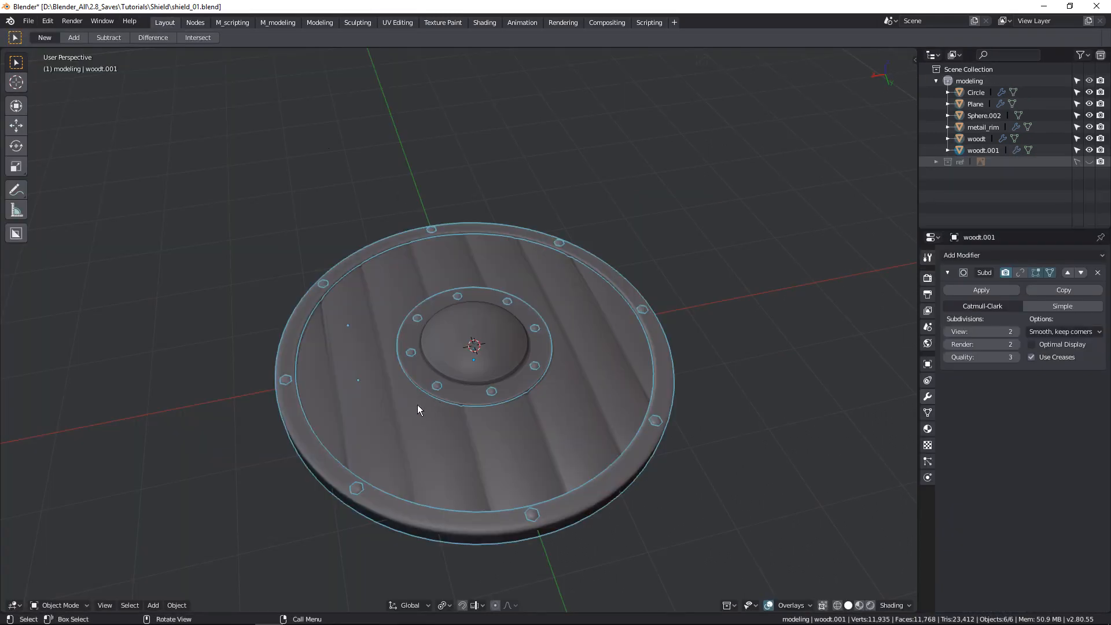
pyautogui.press('KP_Decimal')
pyautogui.hotkey('alt', 'a')
pyautogui.moveTo(446, 446)
pyautogui.mouseDown(button='middle')
pyautogui.moveTo(418, 454)
pyautogui.moveTo(422, 431)
pyautogui.moveTo(484, 430)
pyautogui.moveTo(461, 431)
pyautogui.mouseUp(button='middle')
pyautogui.scroll(2, 500, 340)
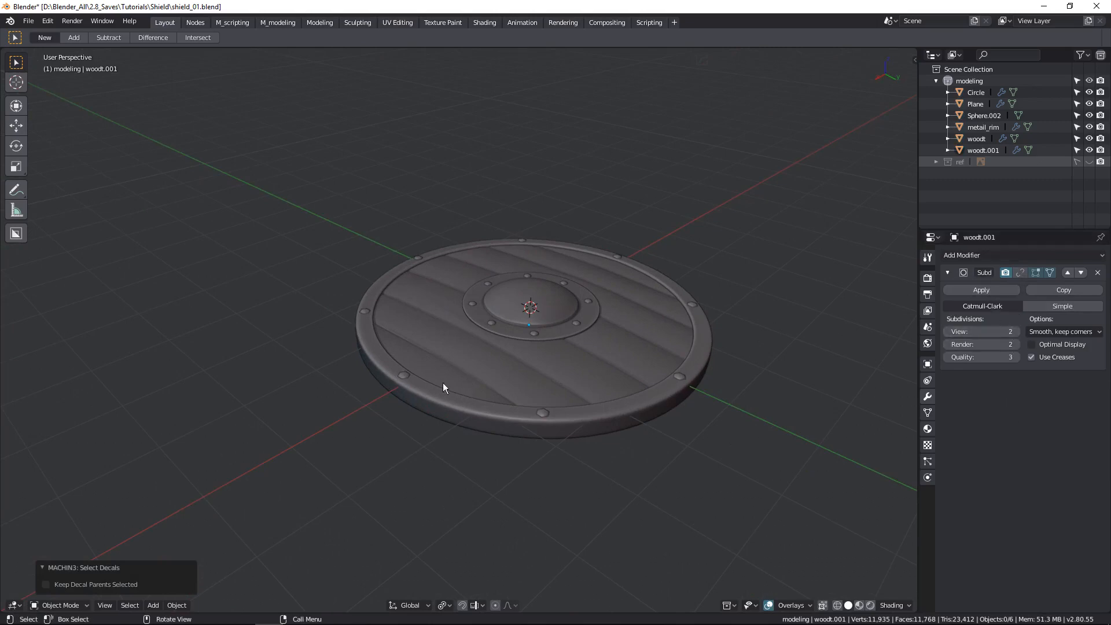
pyautogui.scroll(3, 483, 394)
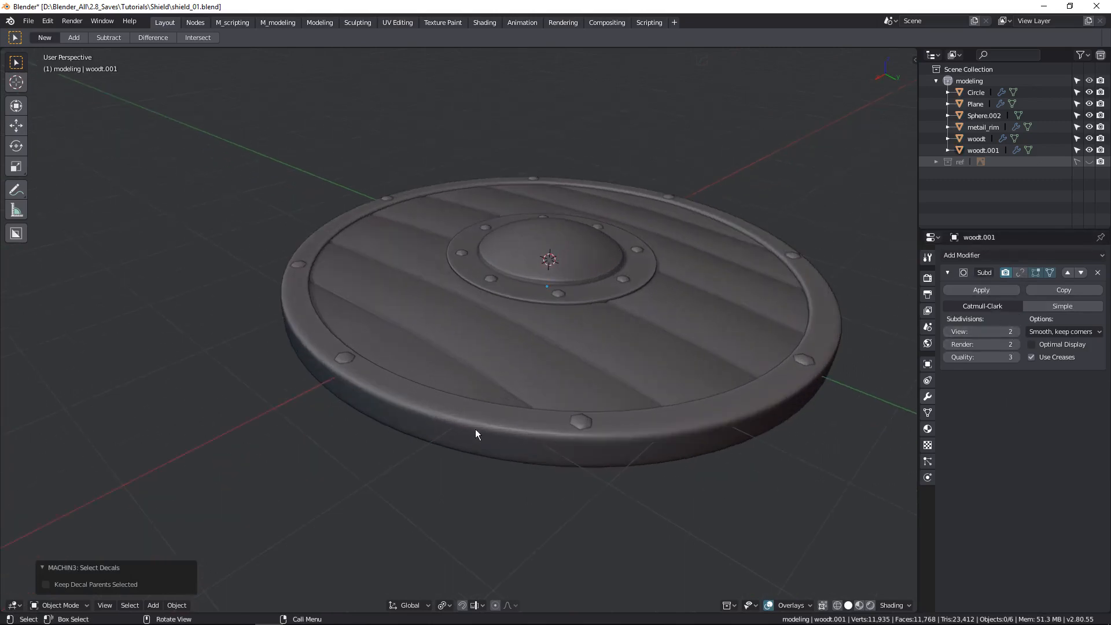